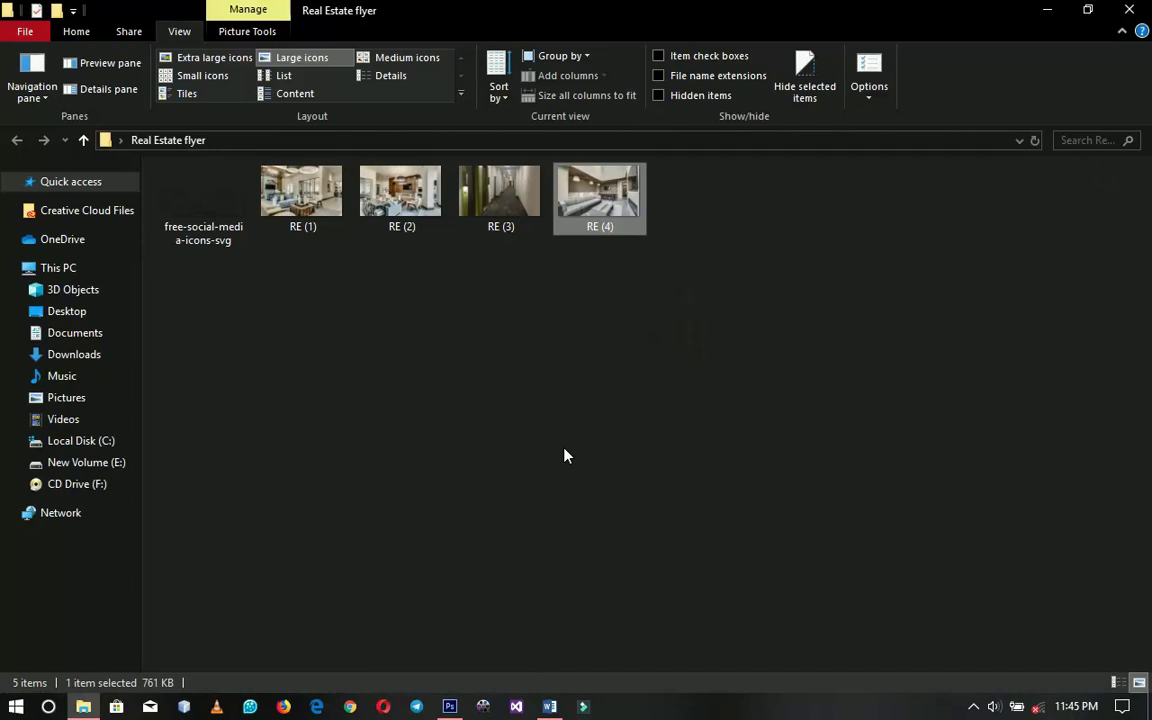
# Switch from the Real Estate flyer folder to the empty Photoshop workspace
pyautogui.click(450, 706)
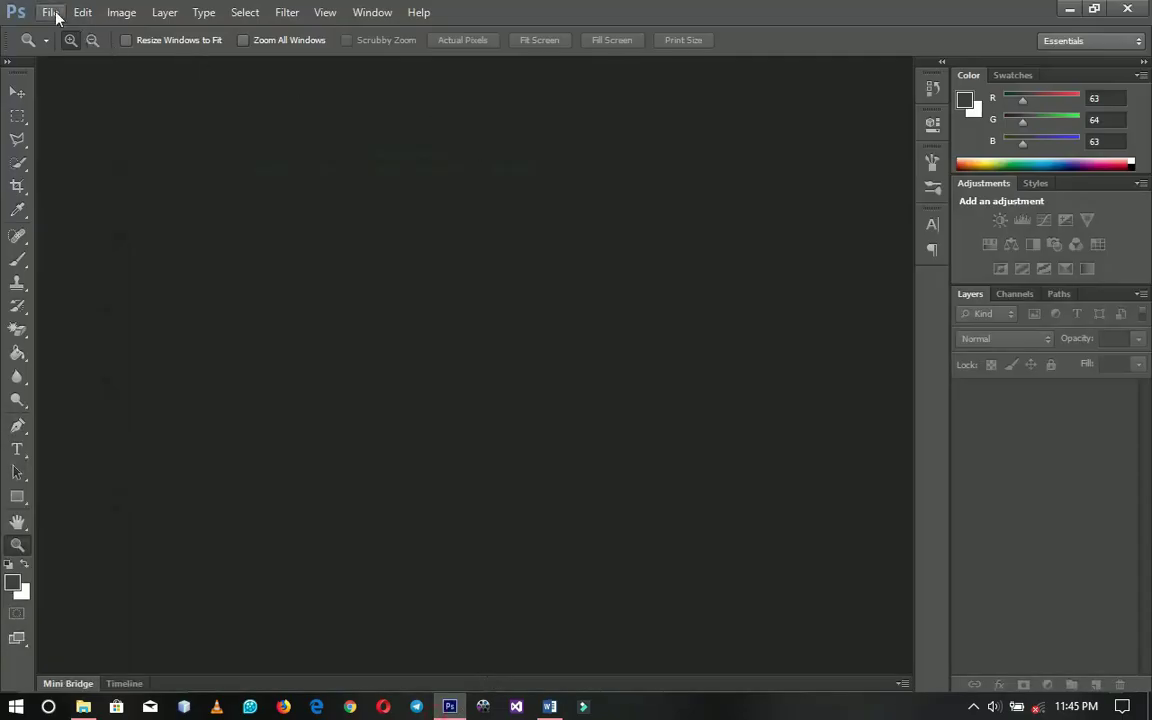
# Create a blank white A4 document (210 × 297 mm, 300 ppi), then return to the flyer folder
pyautogui.click(48, 12)
pyautogui.click(105, 36)
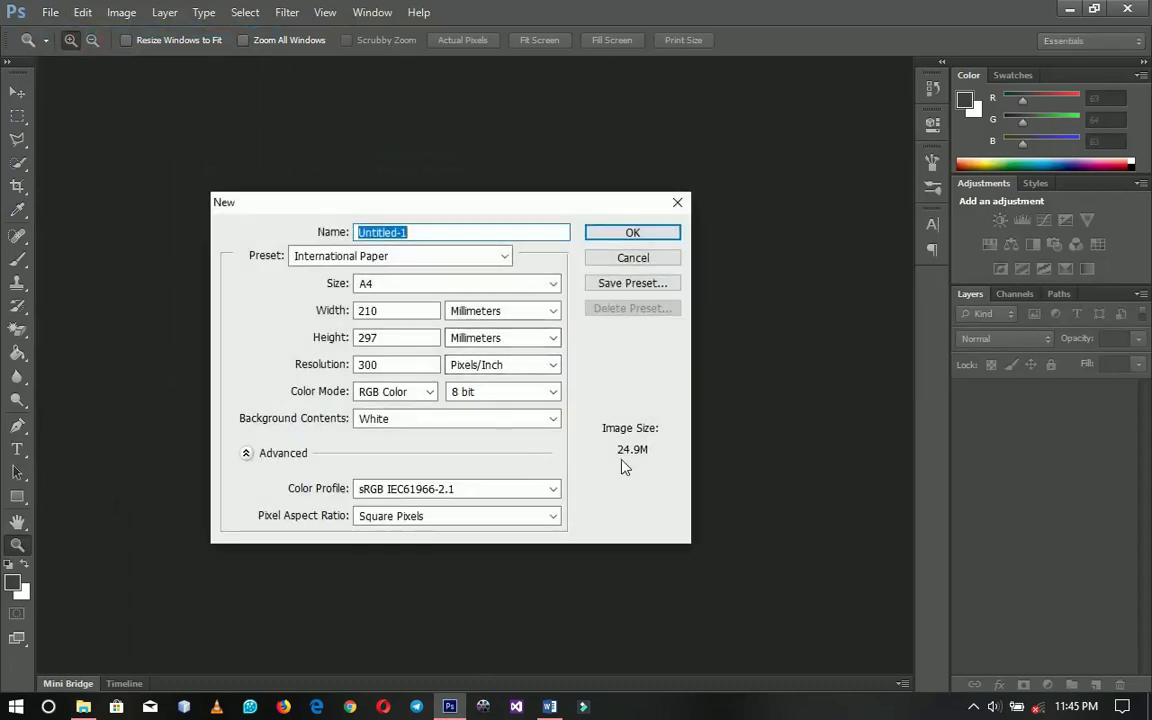
pyautogui.click(613, 236)
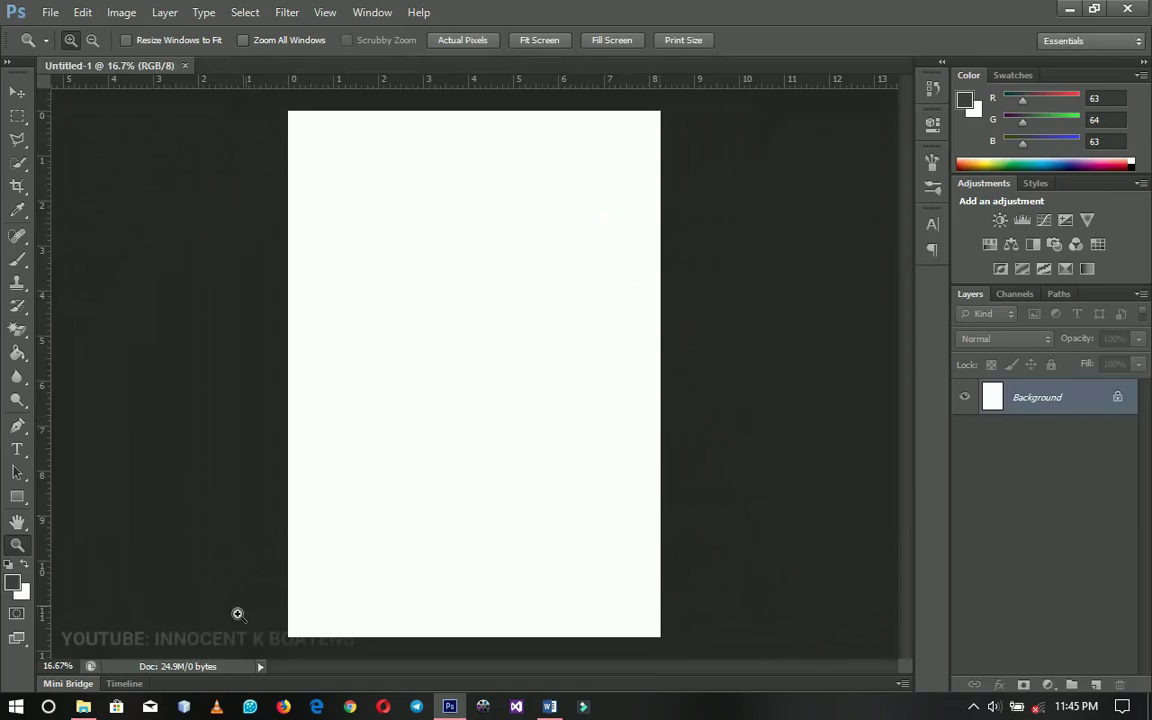
pyautogui.click(85, 707)
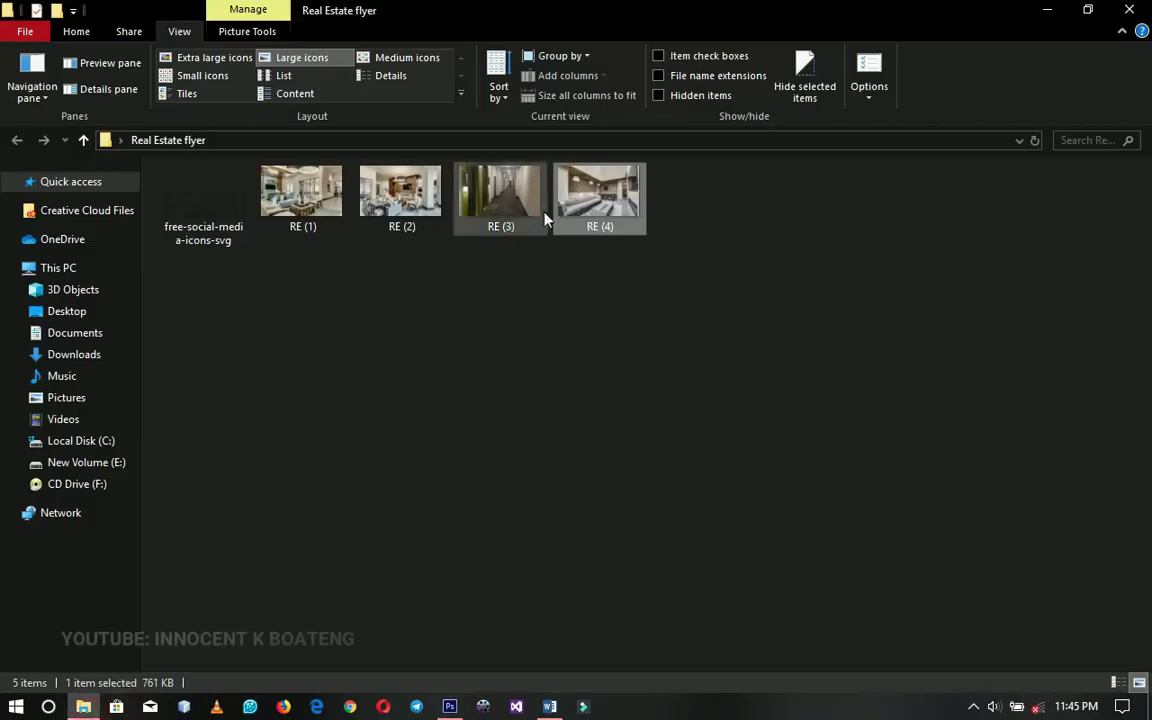
# Place the RE (4) living-room photo into the A4 page and move it to the top edge
pyautogui.click(500, 190)
pyautogui.click(585, 203)
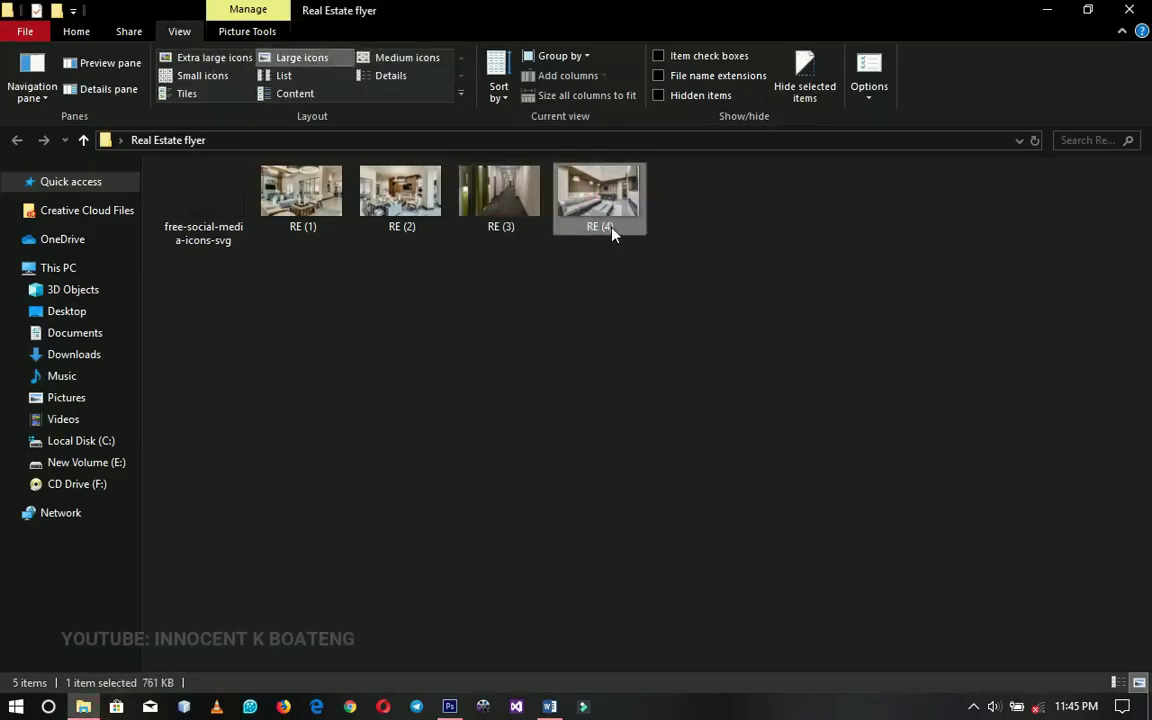
pyautogui.moveTo(613, 205); pyautogui.dragTo(481, 321)
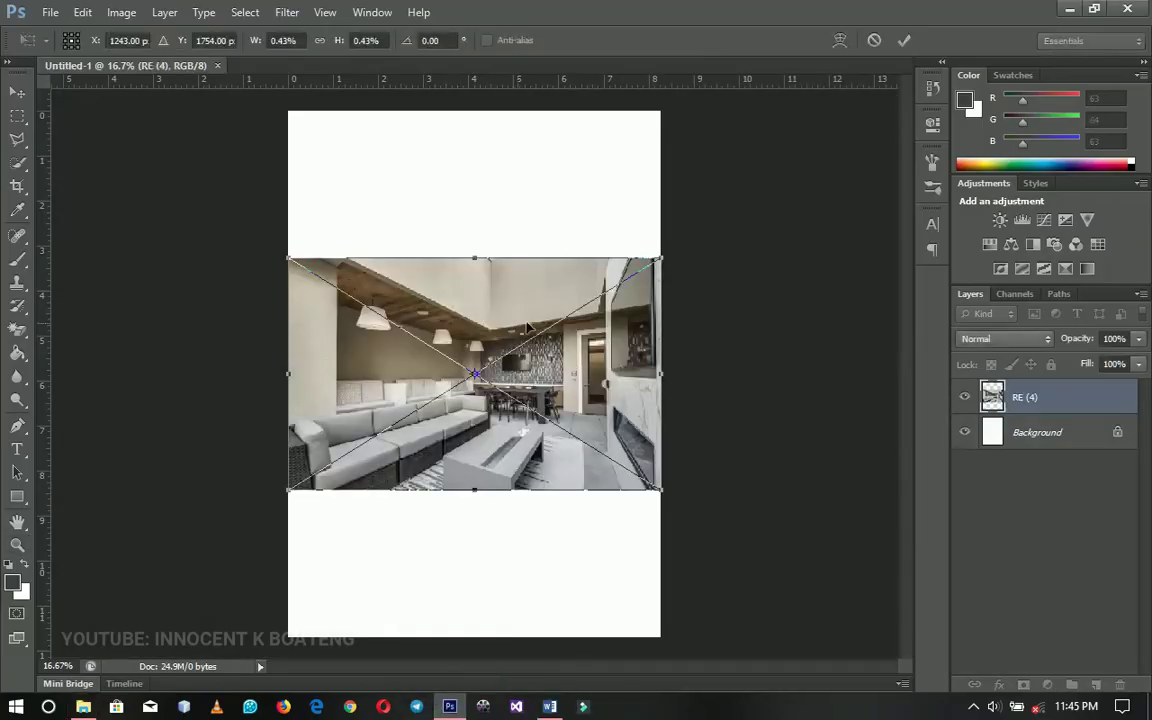
pyautogui.press('Return')
pyautogui.moveTo(540, 381); pyautogui.dragTo(560, 254)
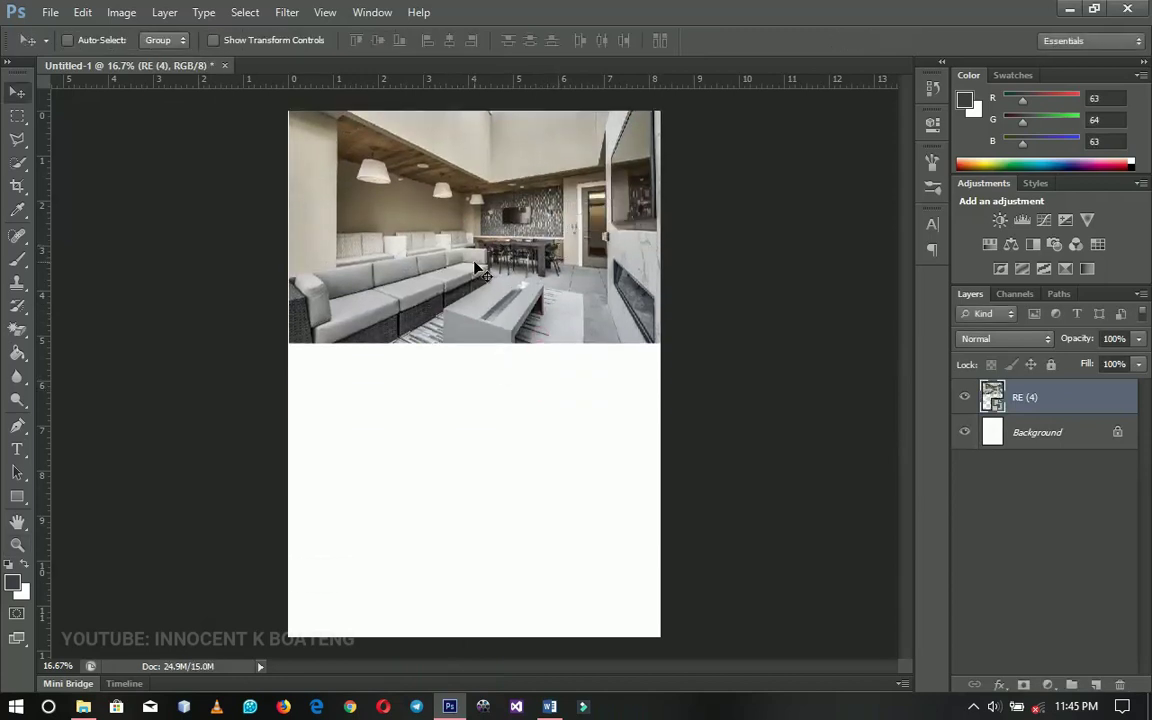
# Enlarge the RE (4) photo to the page width and rasterize its layer
pyautogui.hotkey('ctrl', 't')
pyautogui.moveTo(660, 343); pyautogui.dragTo(664, 344)
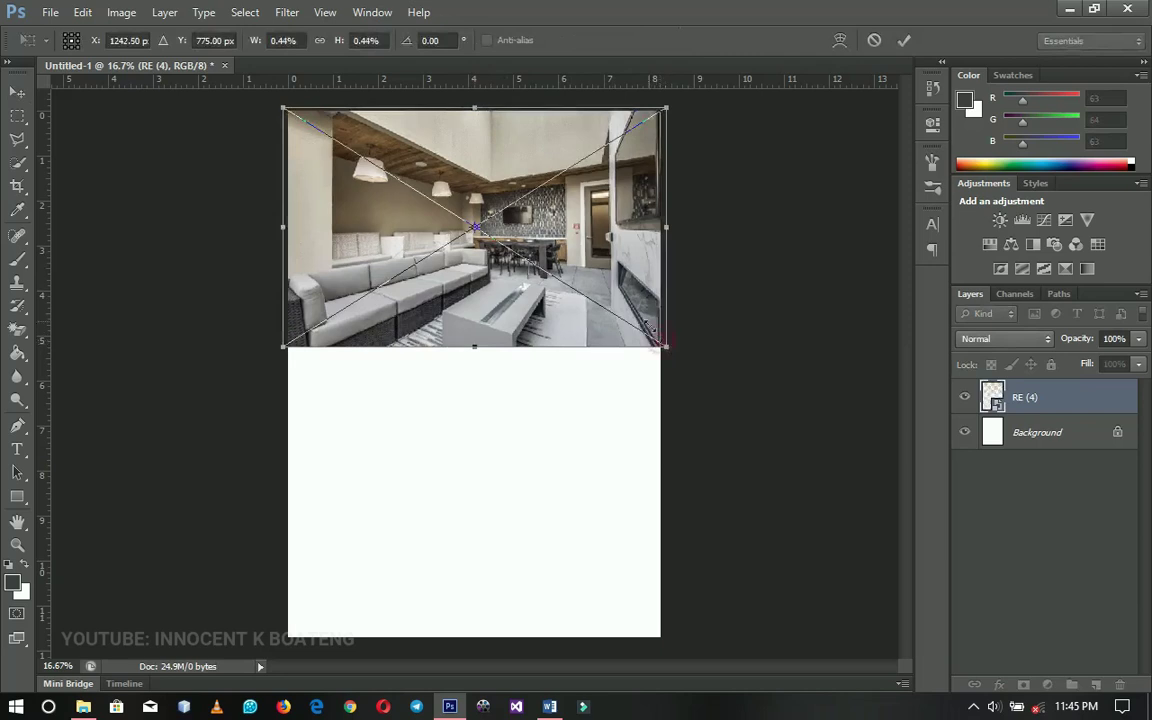
pyautogui.press('Return')
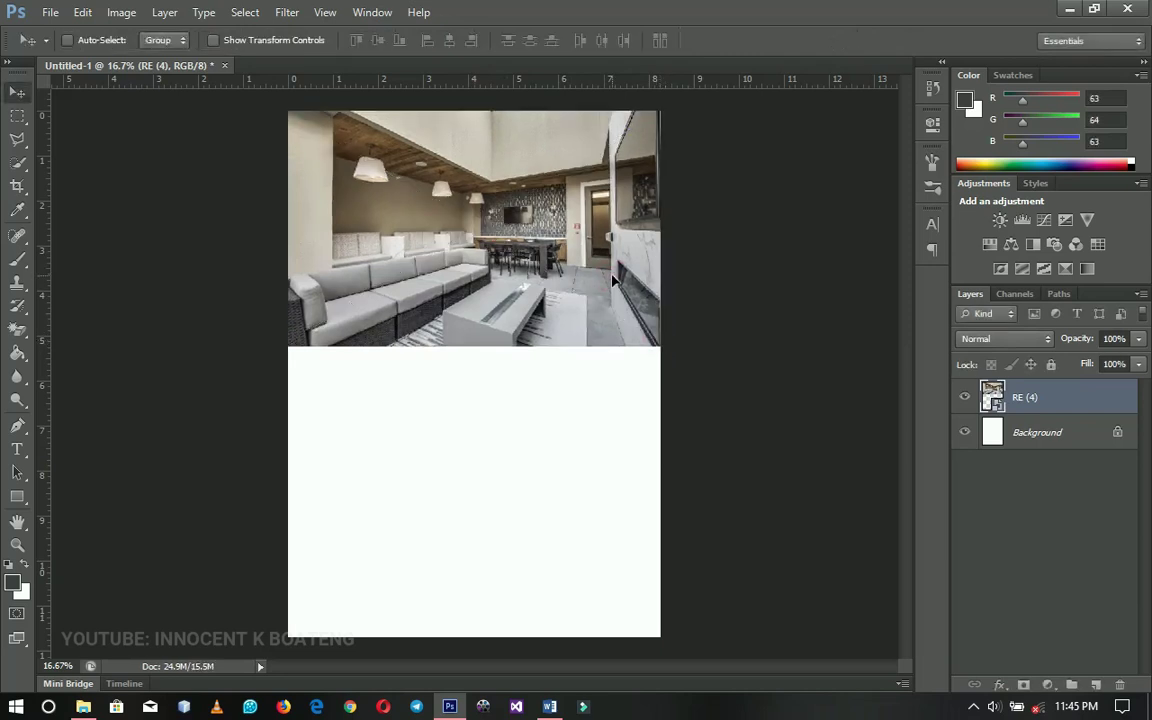
pyautogui.rightClick(1064, 399)
pyautogui.click(900, 249)
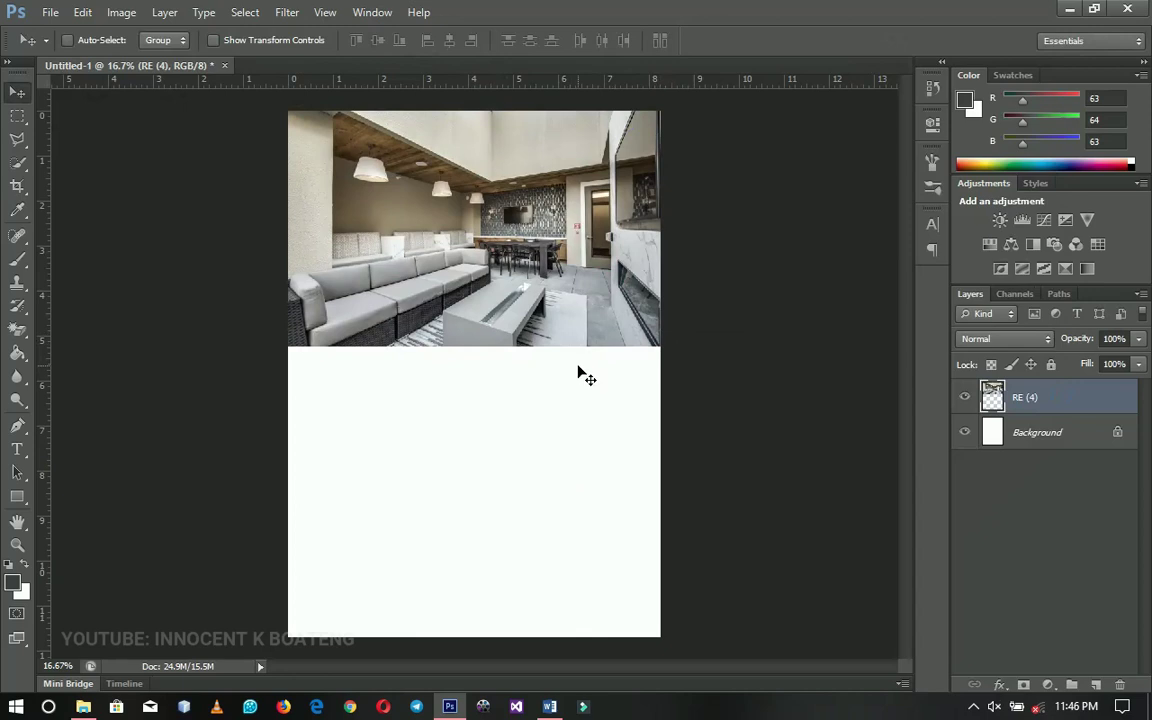
# Apply Levels to the RE (4) photo with the black input level at 10
pyautogui.hotkey('ctrl', 'l')
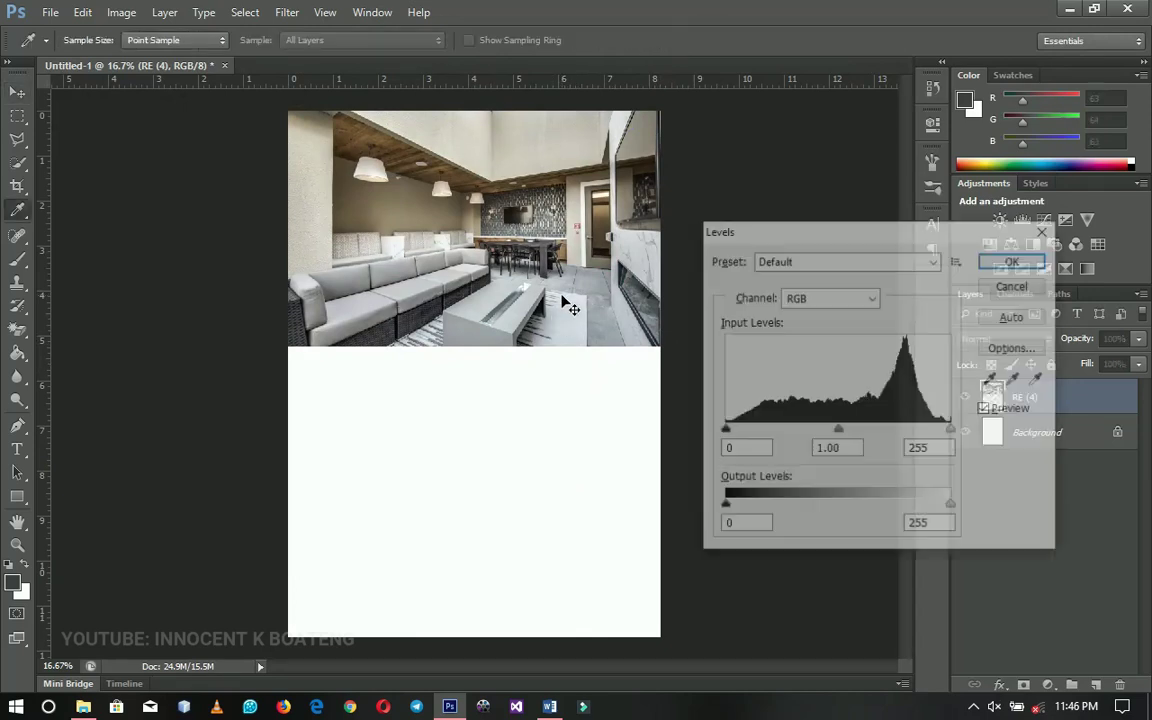
pyautogui.moveTo(725, 431); pyautogui.dragTo(731, 432)
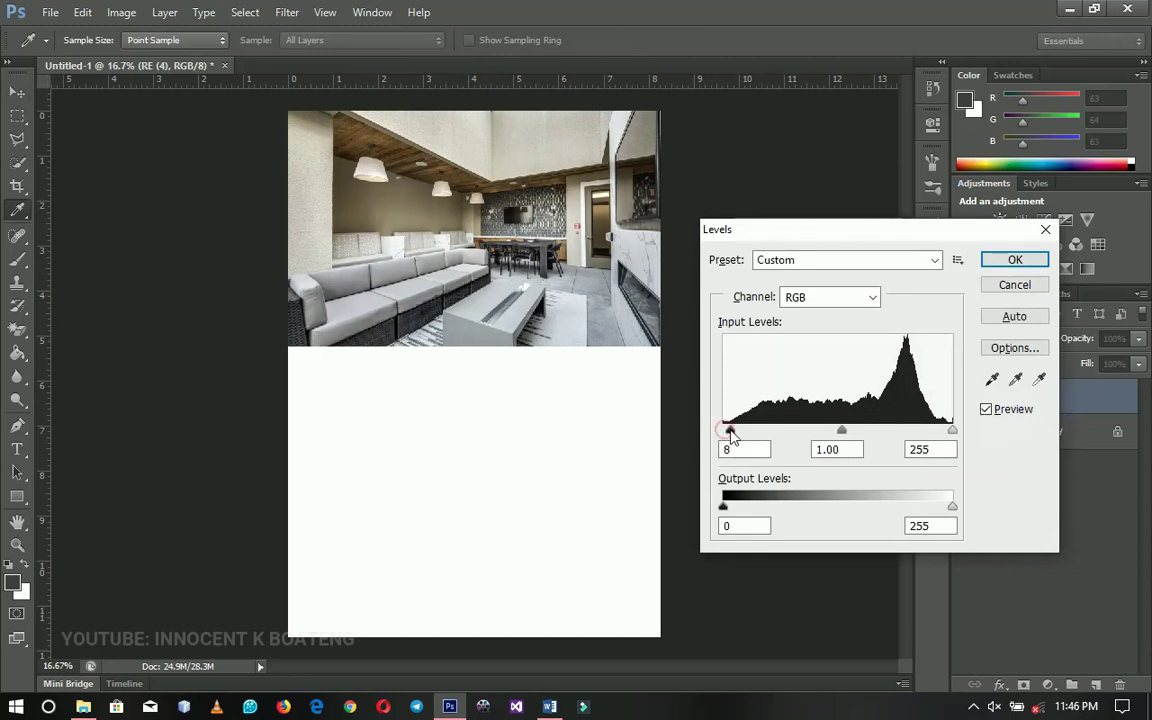
pyautogui.click(1015, 259)
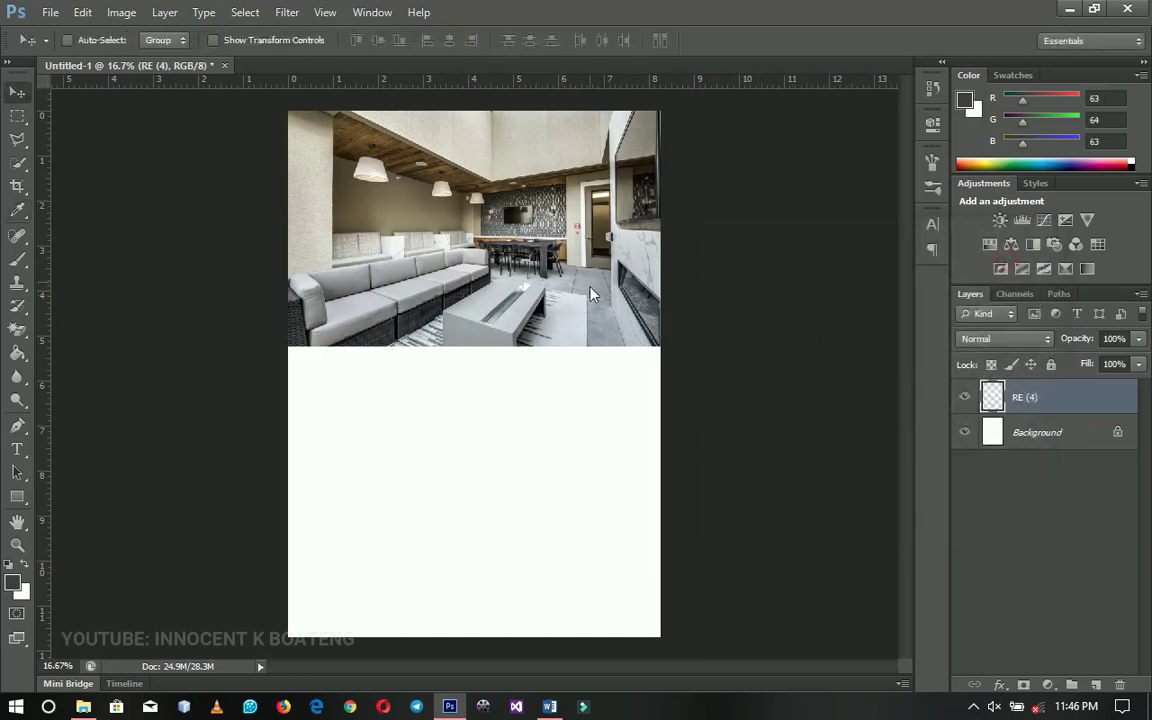
# Draw a wide rectangle band just below the photo and fill it dark gray 3f403f
pyautogui.click(19, 501)
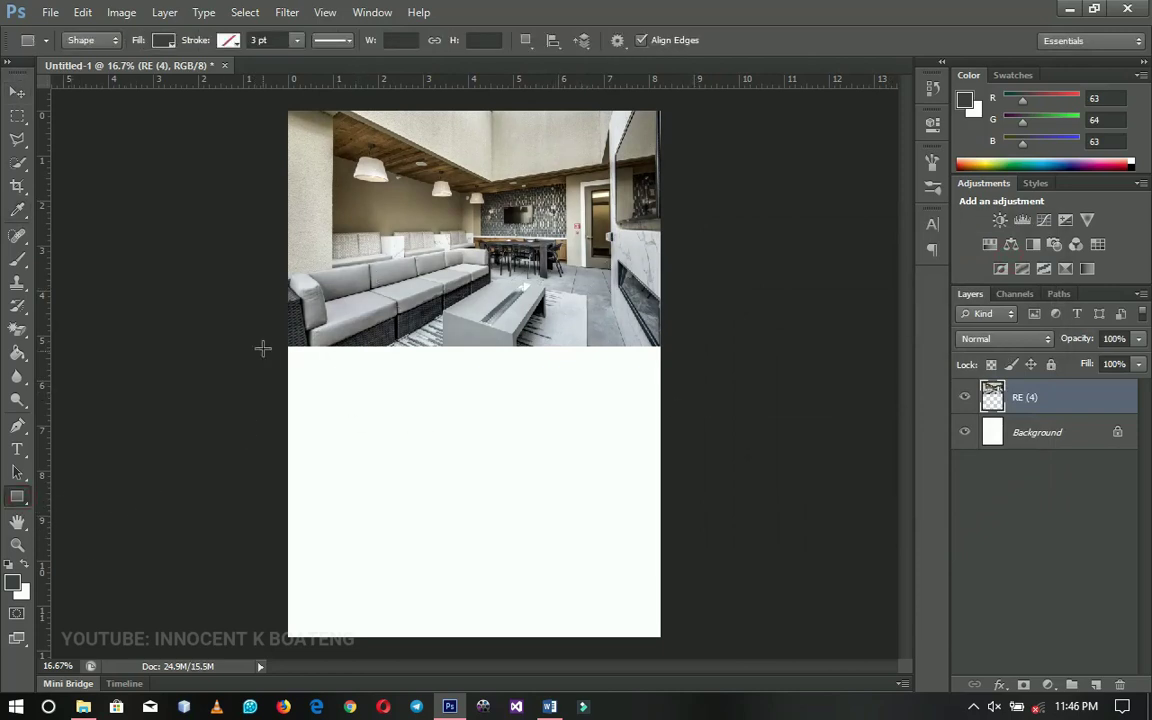
pyautogui.moveTo(271, 323); pyautogui.dragTo(674, 408)
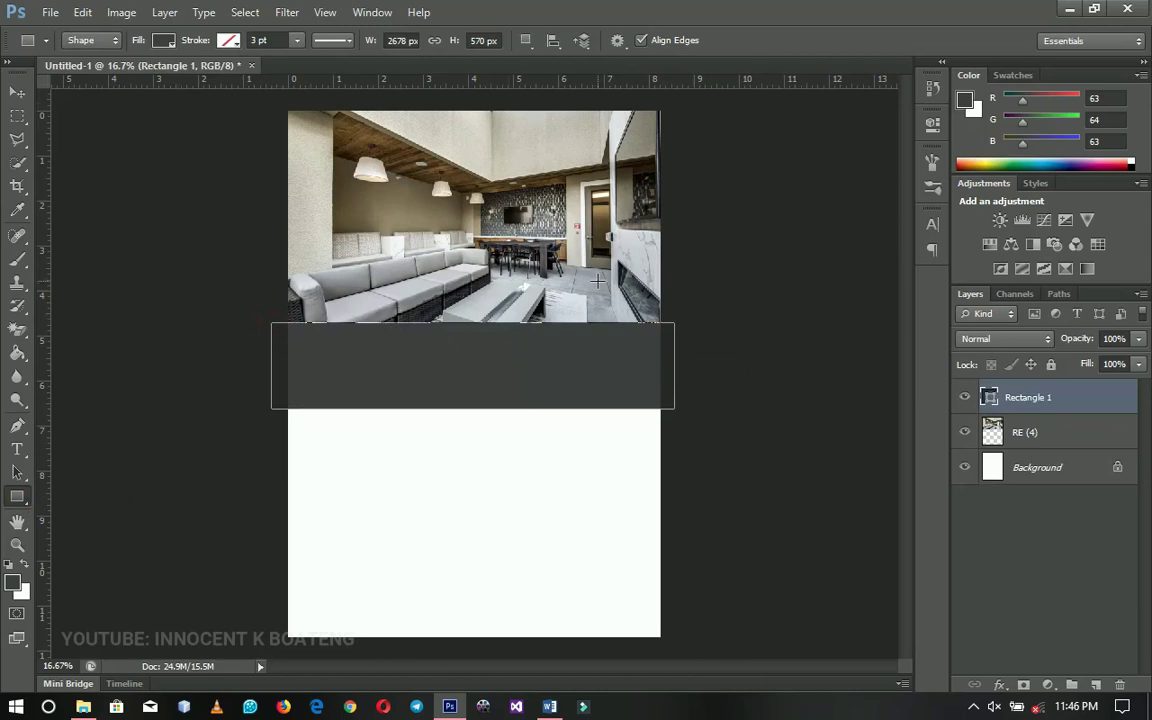
pyautogui.click(17, 92)
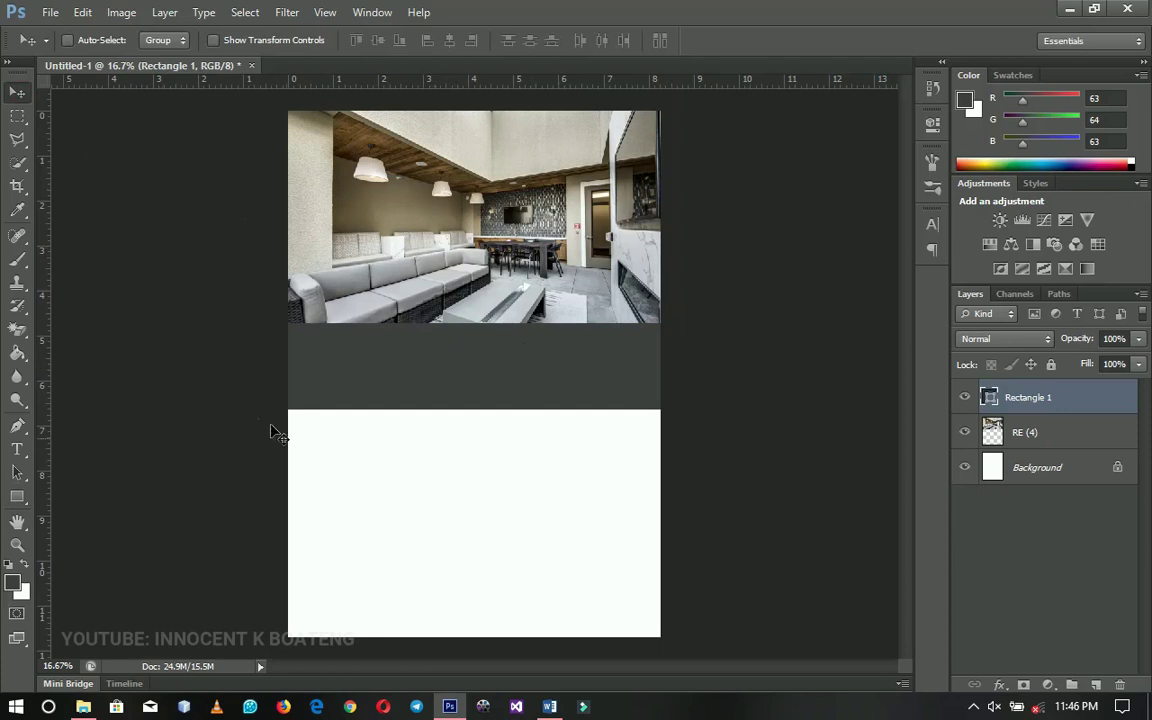
pyautogui.doubleClick(990, 398)
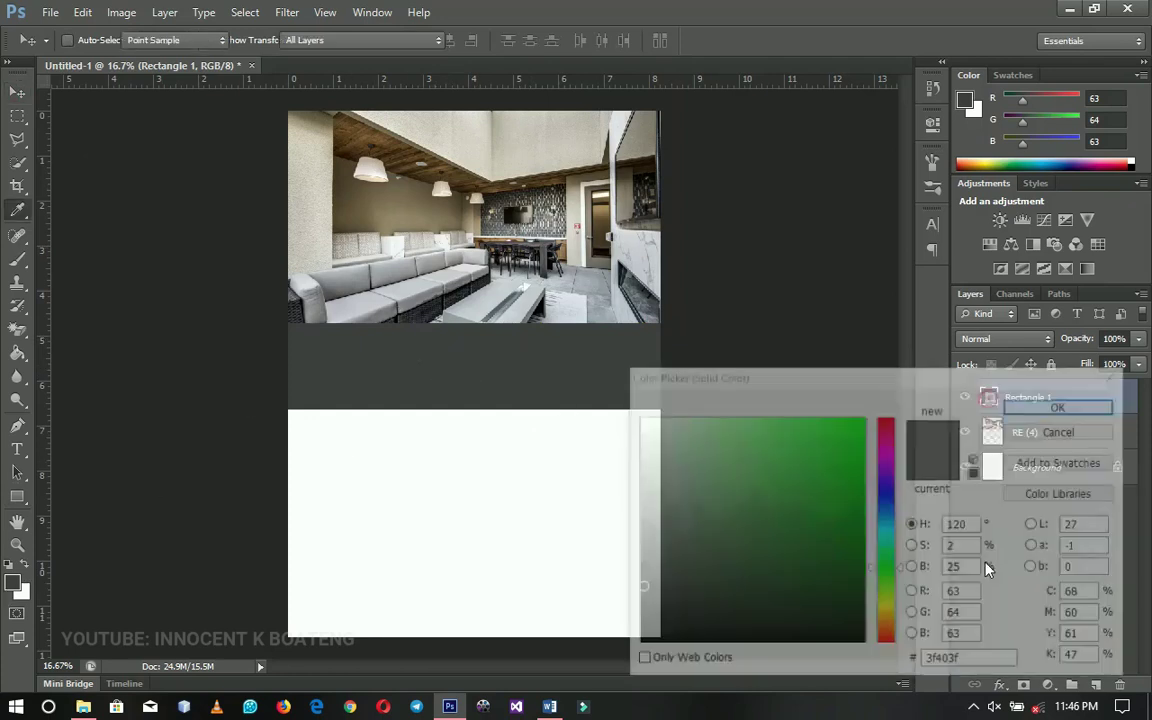
pyautogui.click(963, 662)
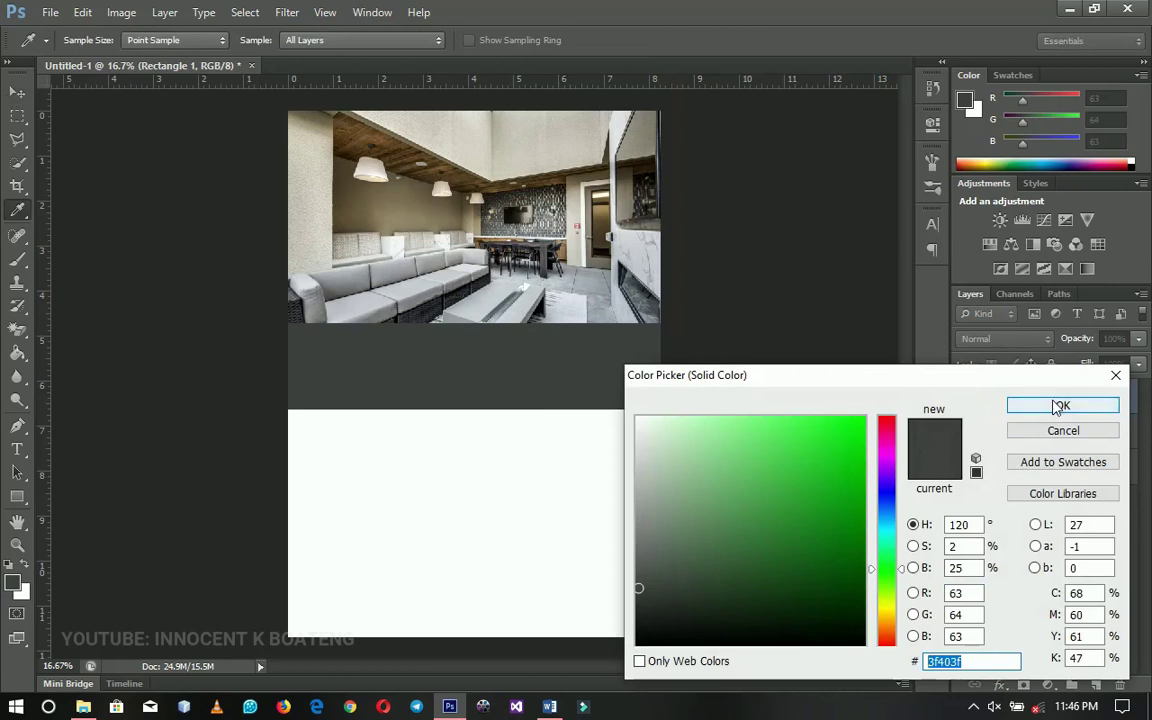
pyautogui.click(1058, 406)
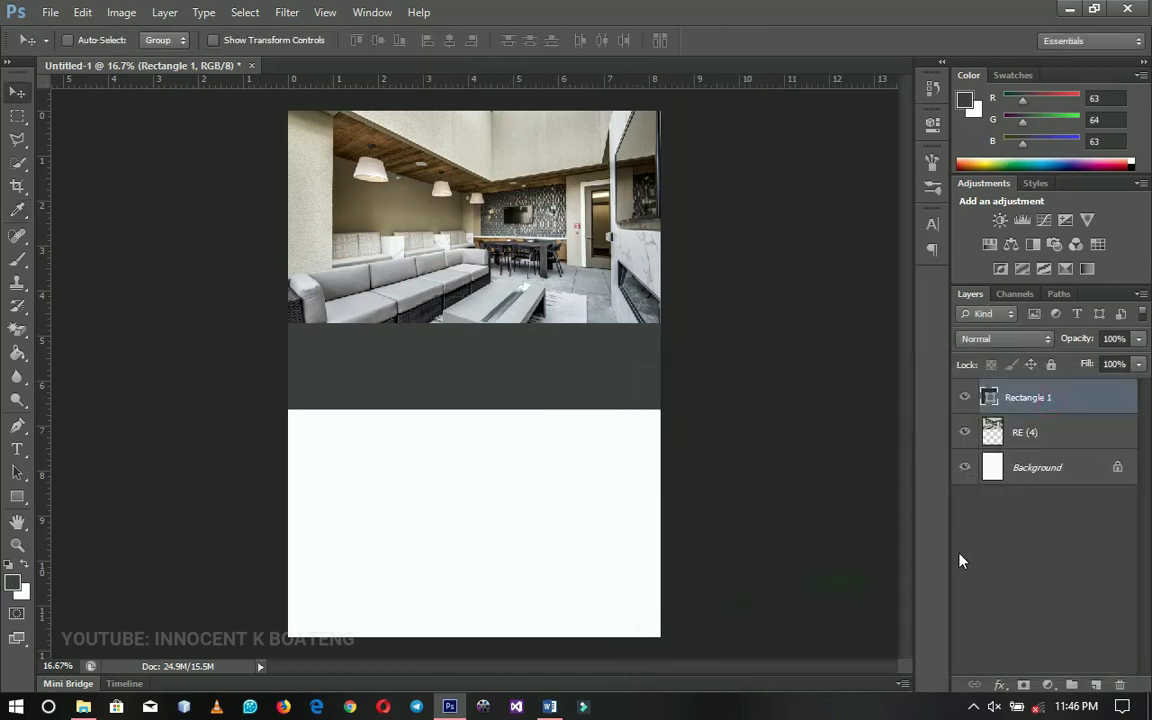
# Duplicate the band, move the copy to the page bottom, and fill it near-black 131313
pyautogui.hotkey('ctrl', 'j')
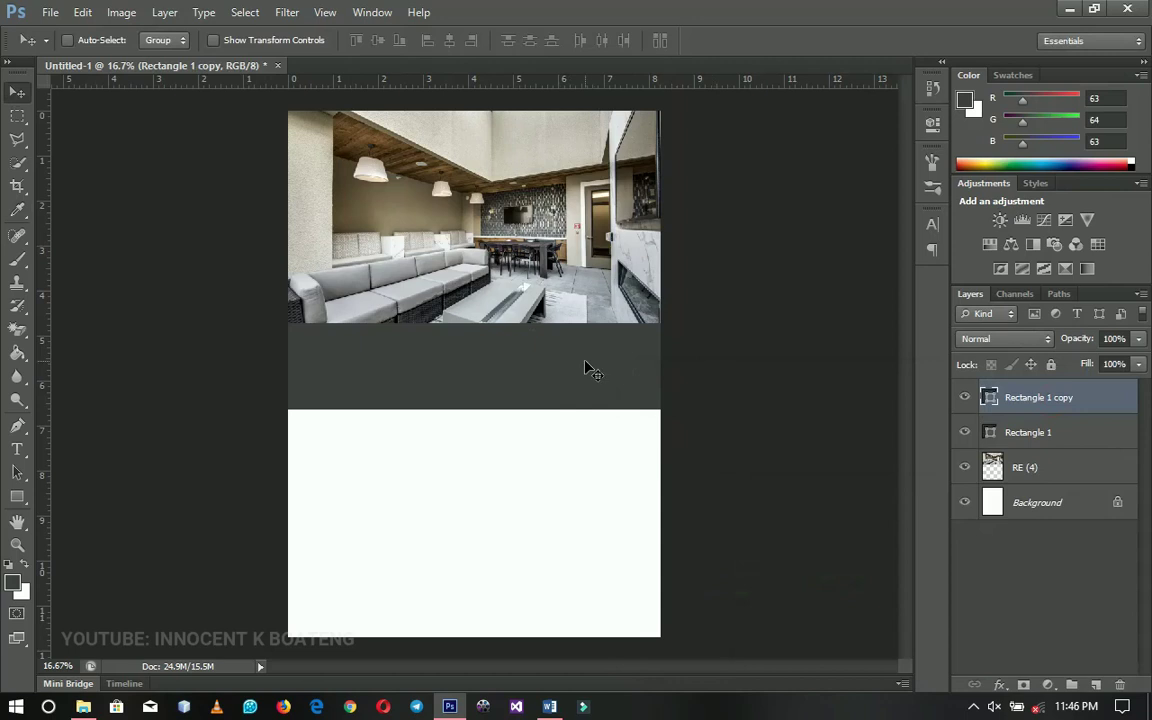
pyautogui.moveTo(568, 350); pyautogui.dragTo(586, 622)
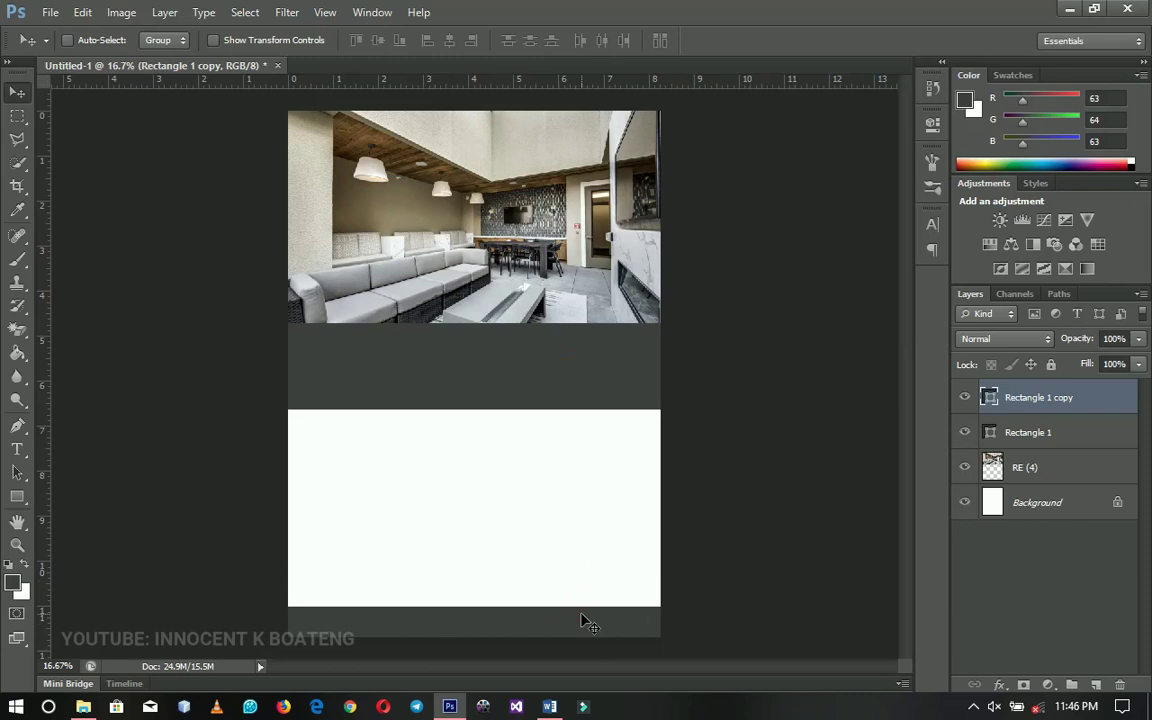
pyautogui.doubleClick(990, 401)
pyautogui.moveTo(784, 540)
pyautogui.mouseDown()
pyautogui.moveTo(676, 620)
pyautogui.moveTo(638, 628)
pyautogui.mouseUp()
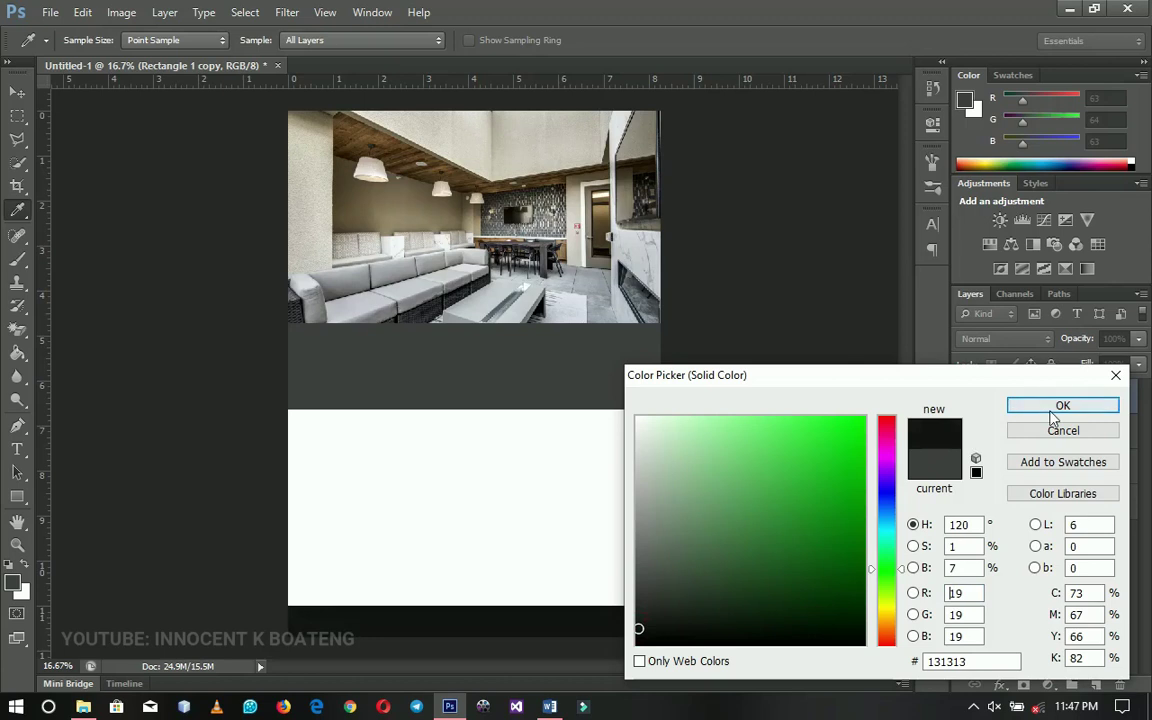
pyautogui.click(1063, 405)
pyautogui.press('v')
# Stretch the Rectangle 1 gray band under the photo slightly taller
pyautogui.rightClick(611, 394)
pyautogui.click(636, 402)
pyautogui.hotkey('ctrl', 't')
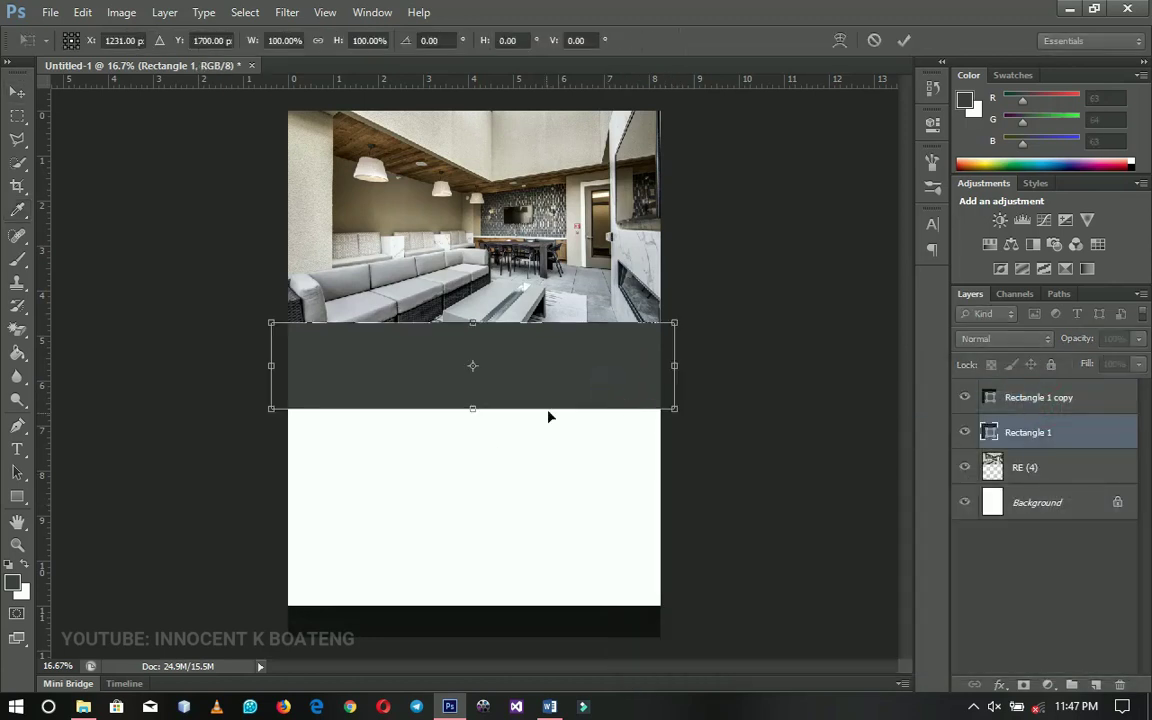
pyautogui.moveTo(473, 414); pyautogui.dragTo(474, 419)
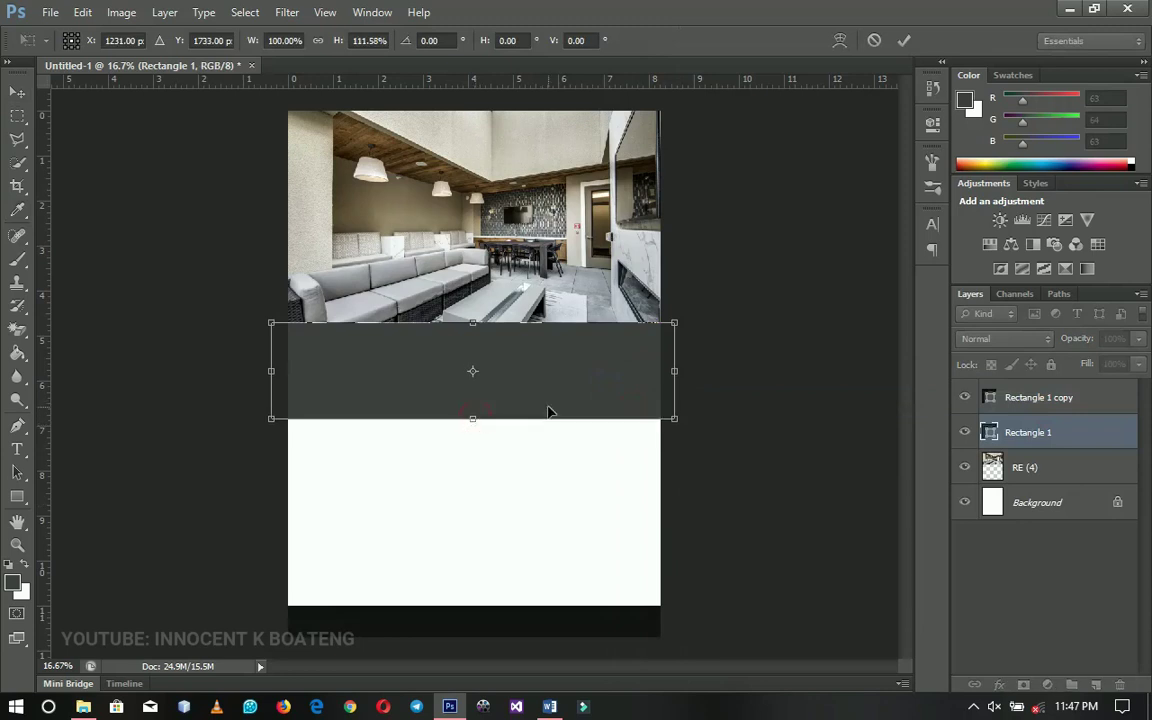
pyautogui.press('Return')
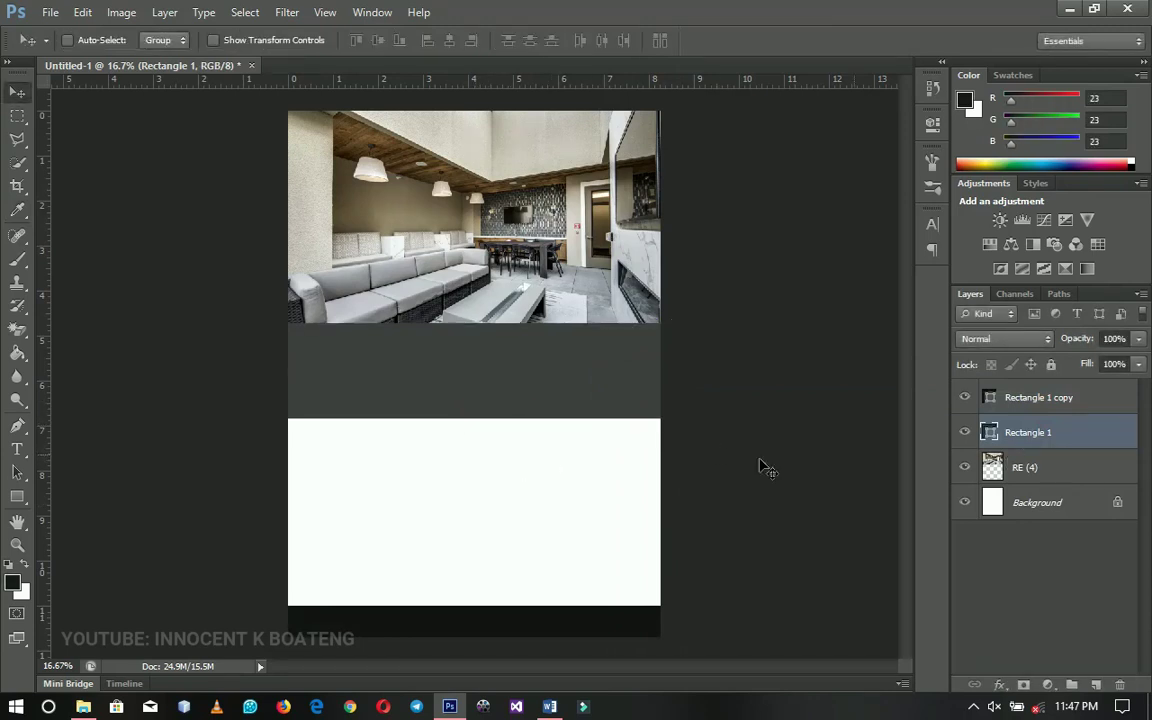
# Draw a near-black Rectangle 2 block on the right over the photo's bottom and duplicate it
pyautogui.click(1010, 400)
pyautogui.click(17, 496)
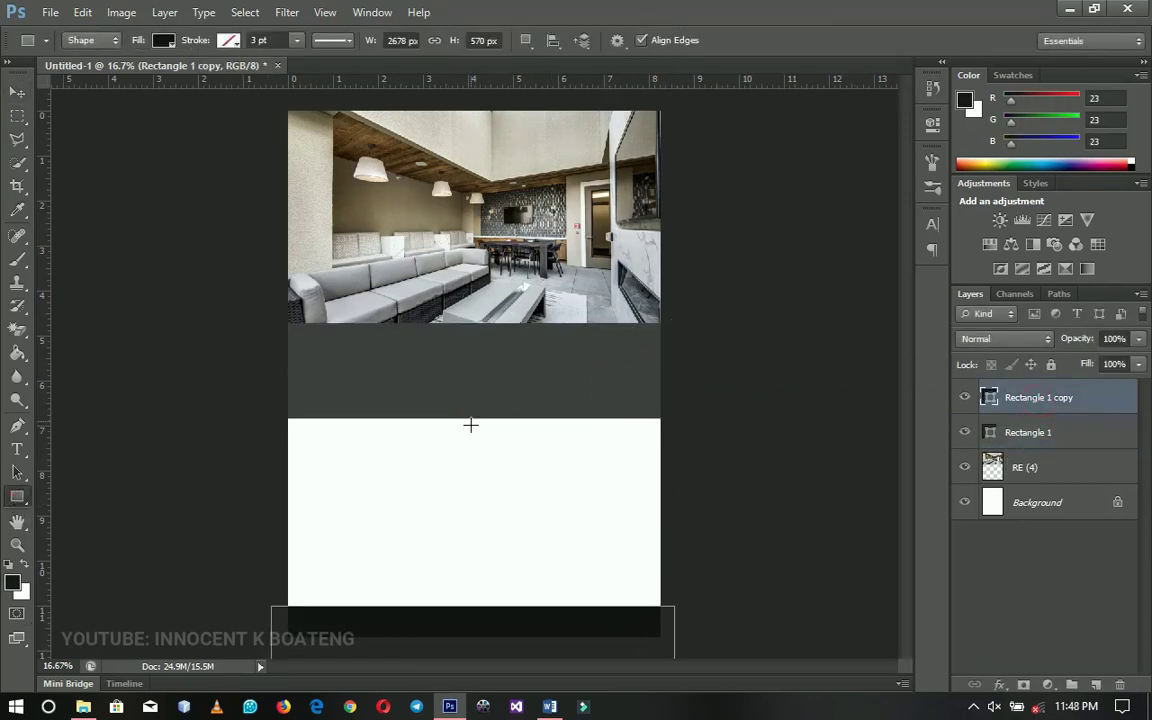
pyautogui.moveTo(490, 300); pyautogui.dragTo(660, 421)
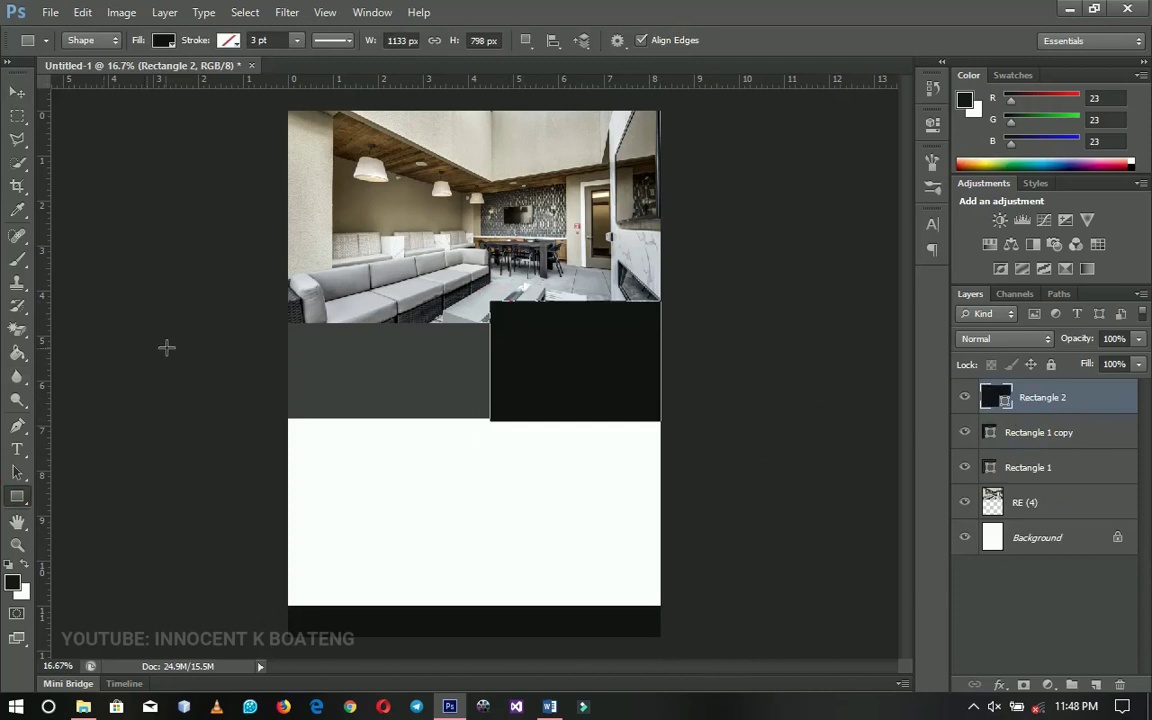
pyautogui.click(18, 92)
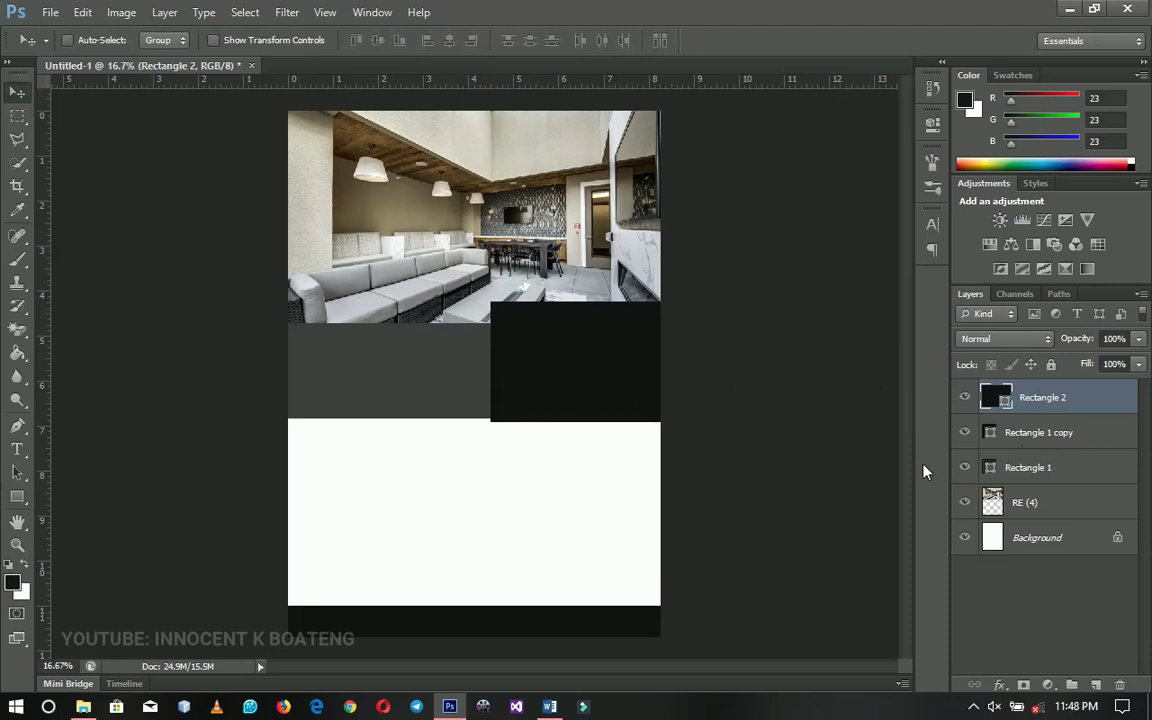
pyautogui.hotkey('ctrl', 'j')
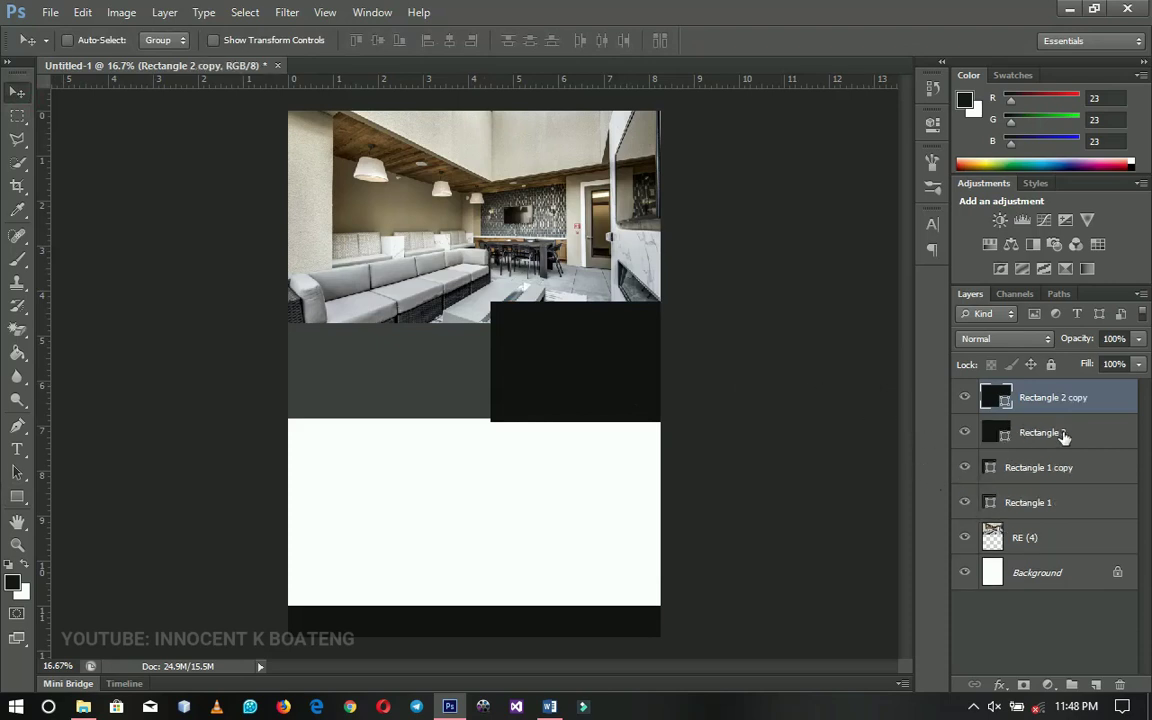
# Move Rectangle 2 below its copy, lighten it to 1d1d1d, and duplicate it
pyautogui.click(1060, 434)
pyautogui.moveTo(604, 370); pyautogui.dragTo(612, 493)
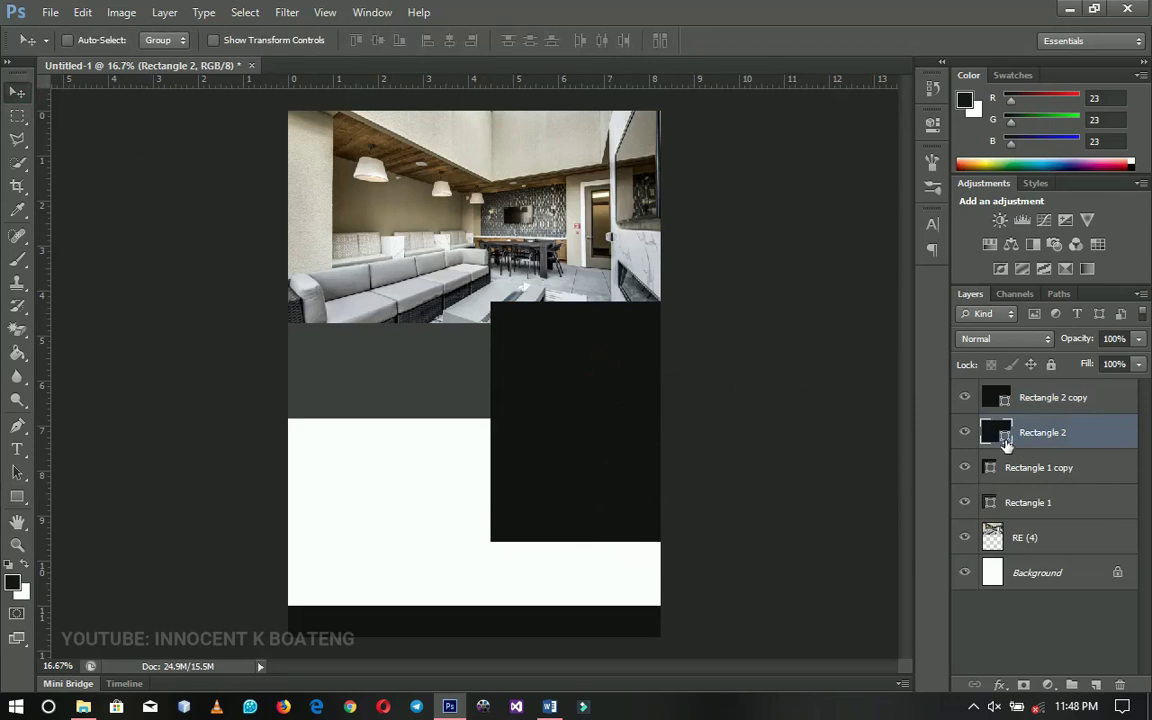
pyautogui.doubleClick(1005, 434)
pyautogui.click(638, 620)
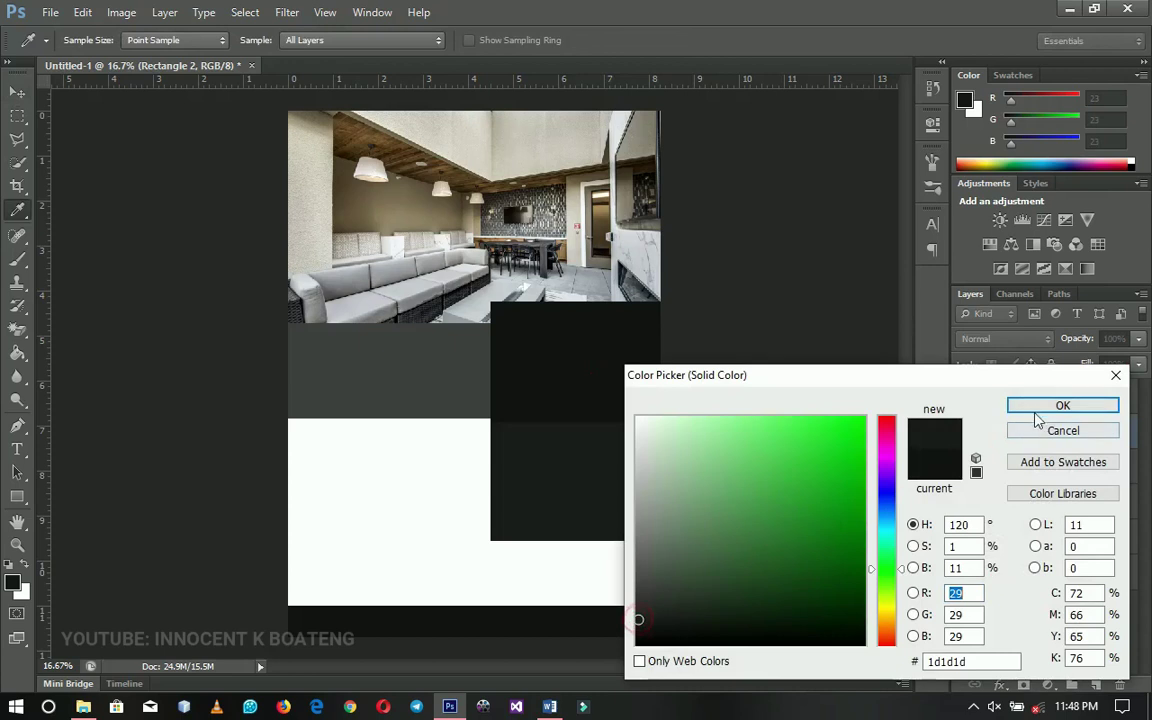
pyautogui.click(1036, 409)
pyautogui.press('v')
pyautogui.hotkey('ctrl', 'j')
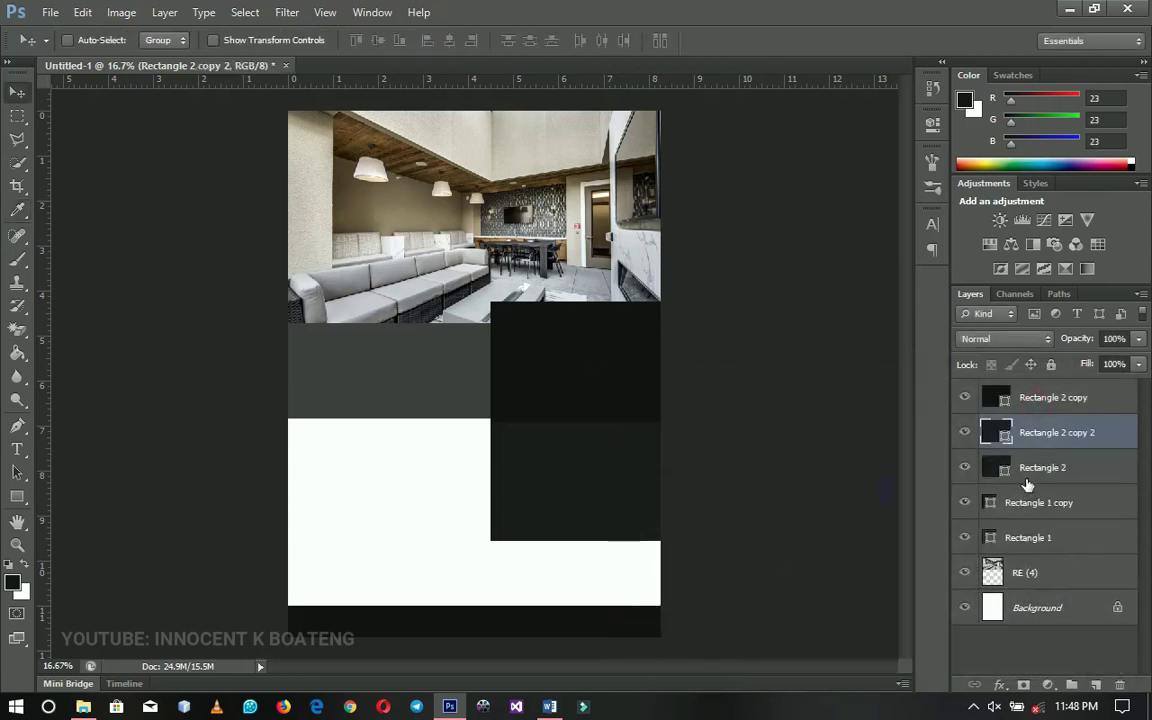
# Move Rectangle 2 down to the page bottom and recolour it lighter gray 303130
pyautogui.click(1027, 482)
pyautogui.moveTo(614, 438); pyautogui.dragTo(616, 585)
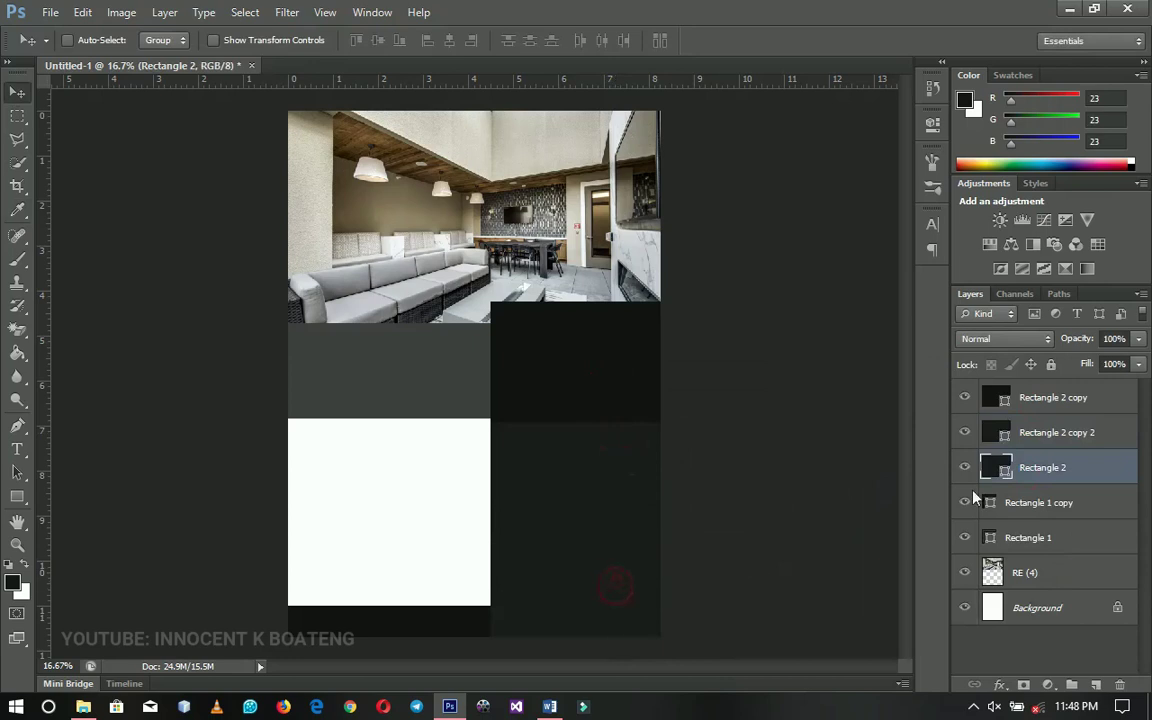
pyautogui.doubleClick(1005, 477)
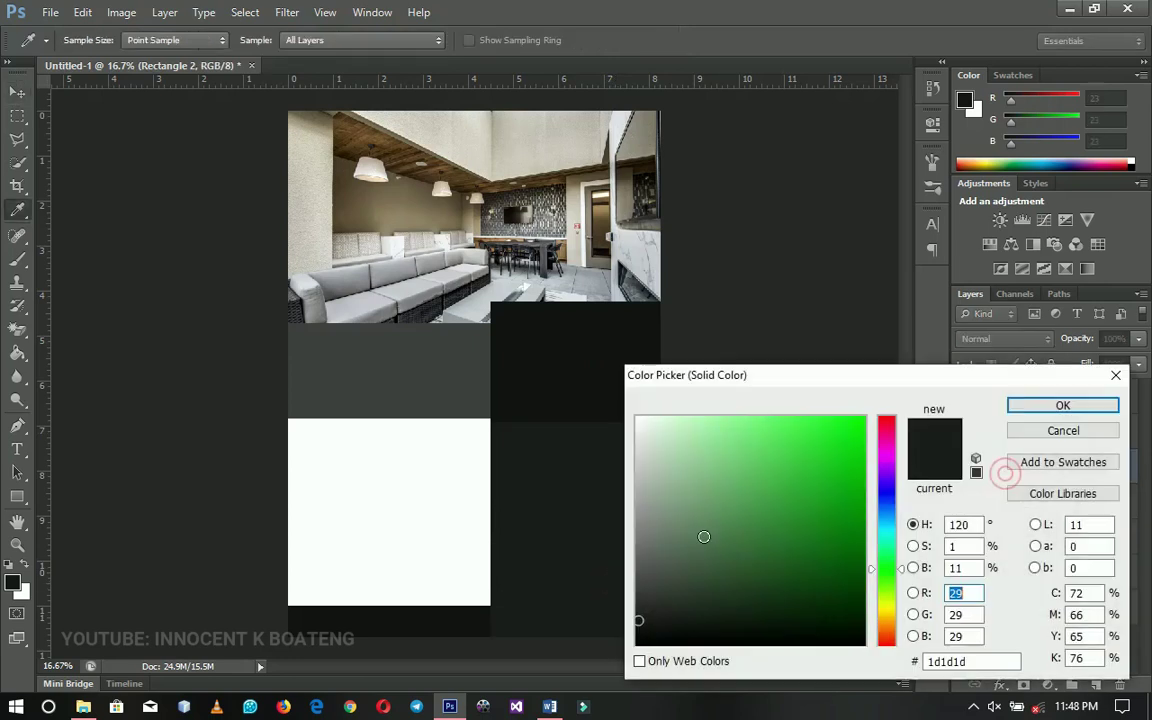
pyautogui.click(637, 598)
pyautogui.moveTo(637, 598); pyautogui.dragTo(638, 601)
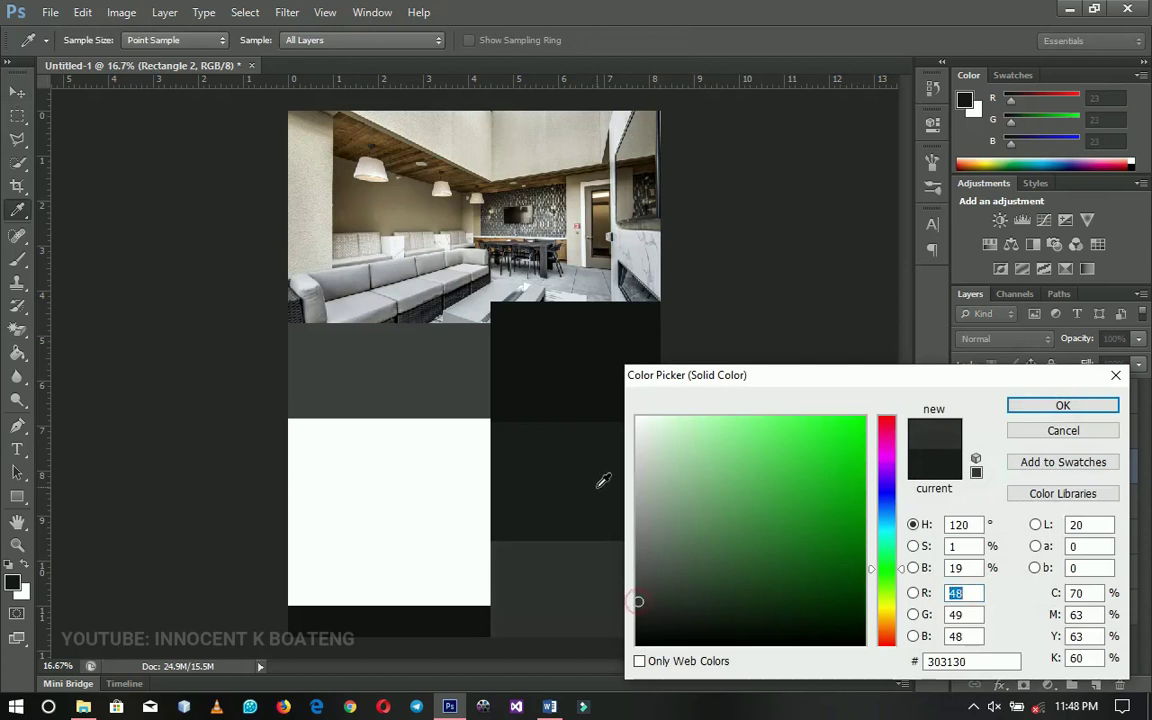
pyautogui.press('Return')
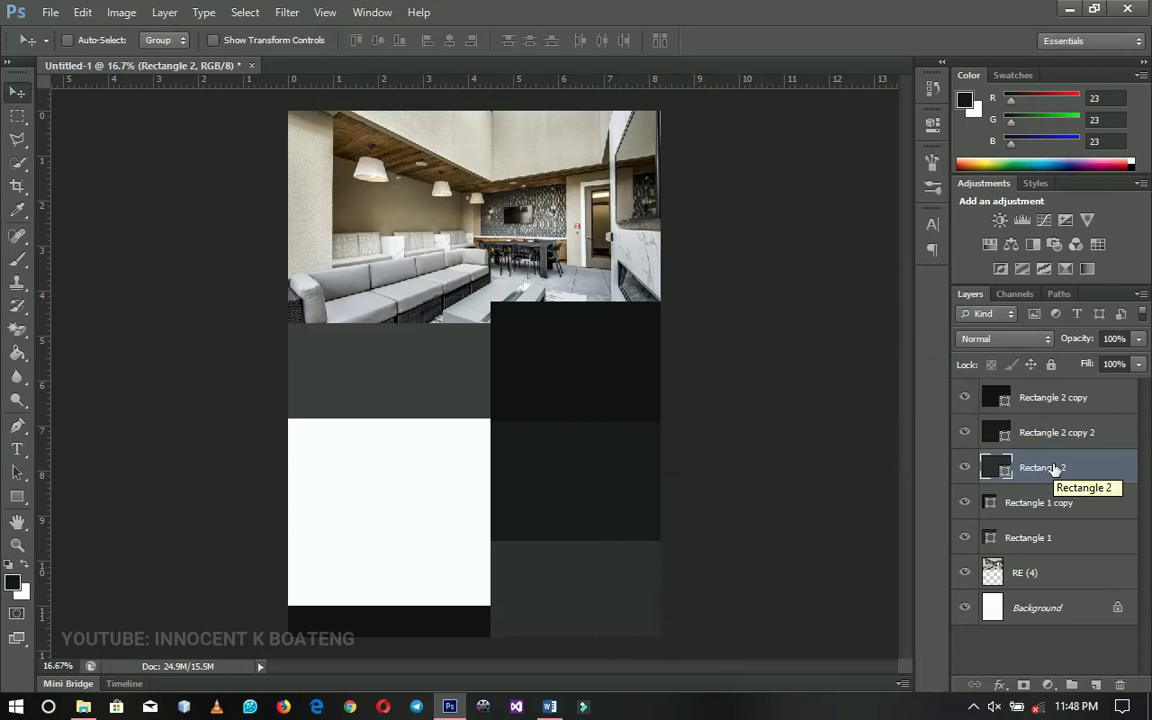
pyautogui.keyDown('shift'); pyautogui.click(1064, 402); pyautogui.keyUp('shift')
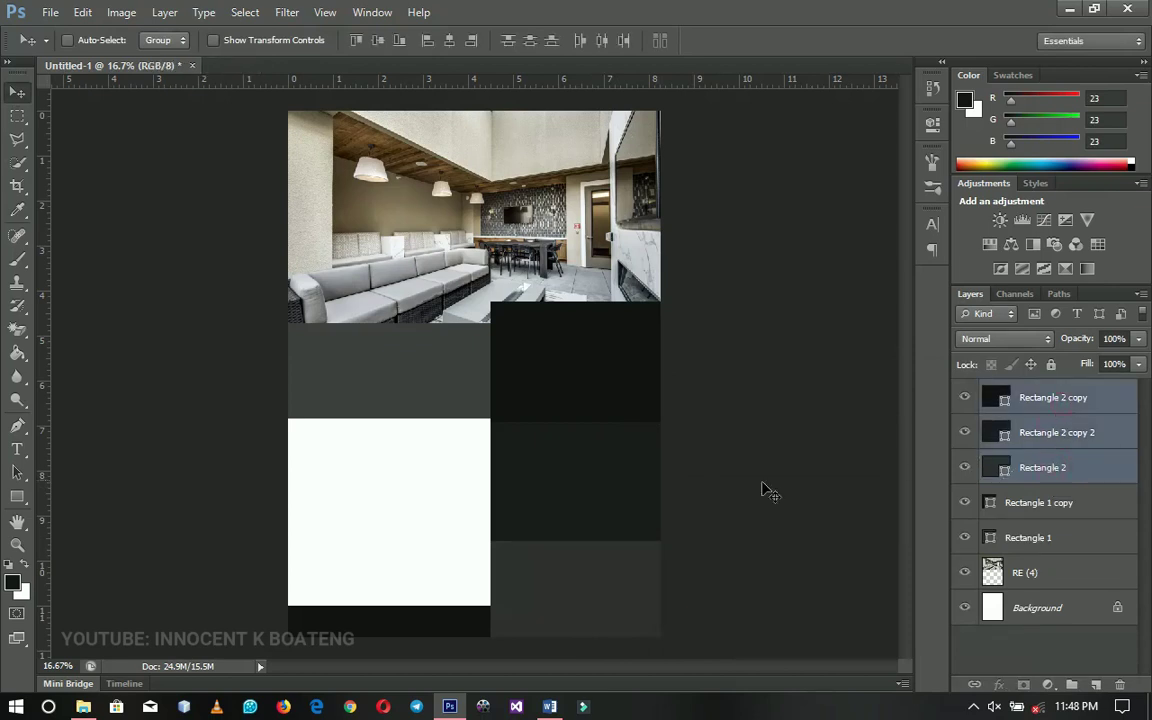
# Move the three stacked blocks up over the photo's corner, scale them to about 98%, and nudge them into place
pyautogui.moveTo(612, 516); pyautogui.dragTo(612, 448)
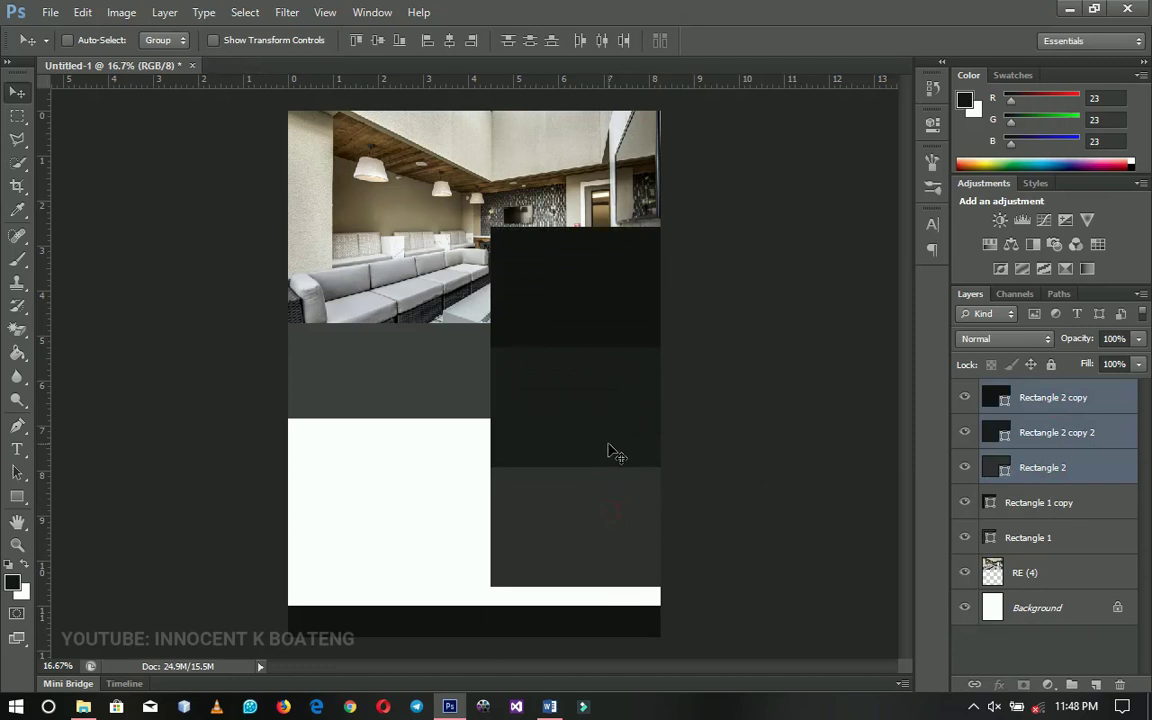
pyautogui.hotkey('ctrl', 't')
pyautogui.moveTo(661, 228); pyautogui.dragTo(665, 233)
pyautogui.press('Return')
pyautogui.moveTo(638, 334); pyautogui.dragTo(645, 348)
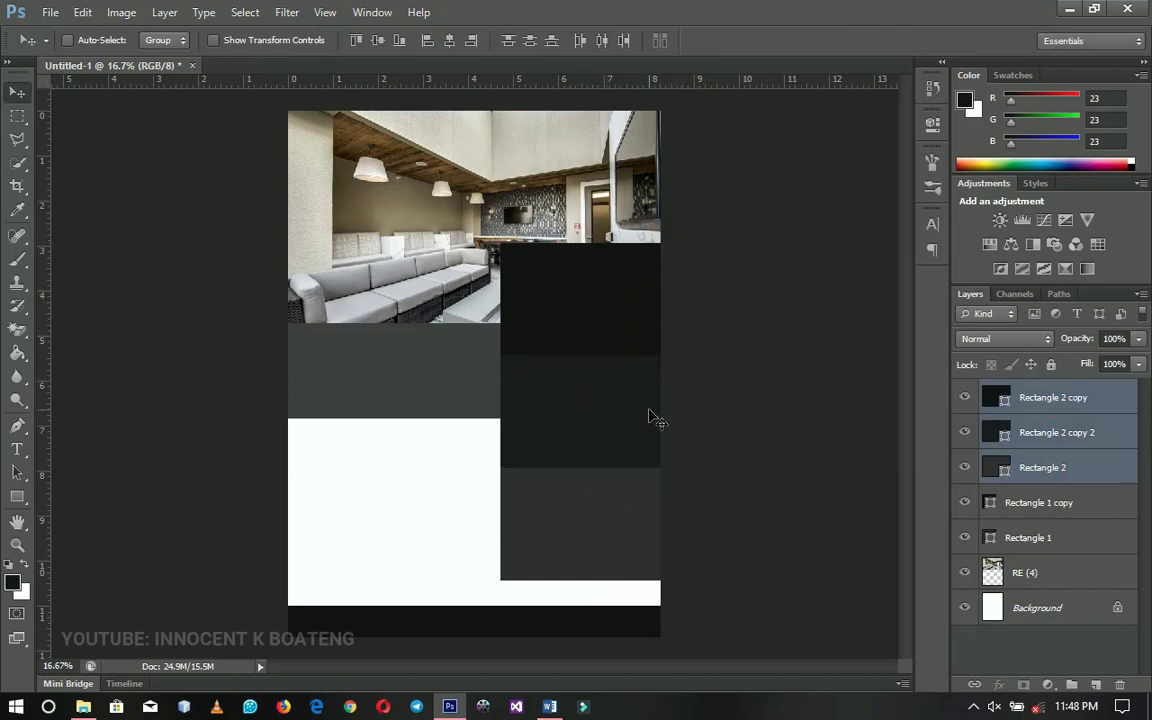
pyautogui.hotkey('shift', 'Down')
pyautogui.hotkey('shift', 'Down')
pyautogui.hotkey('shift', 'Down')
pyautogui.hotkey('shift', 'Down')
pyautogui.hotkey('shift', 'Down')
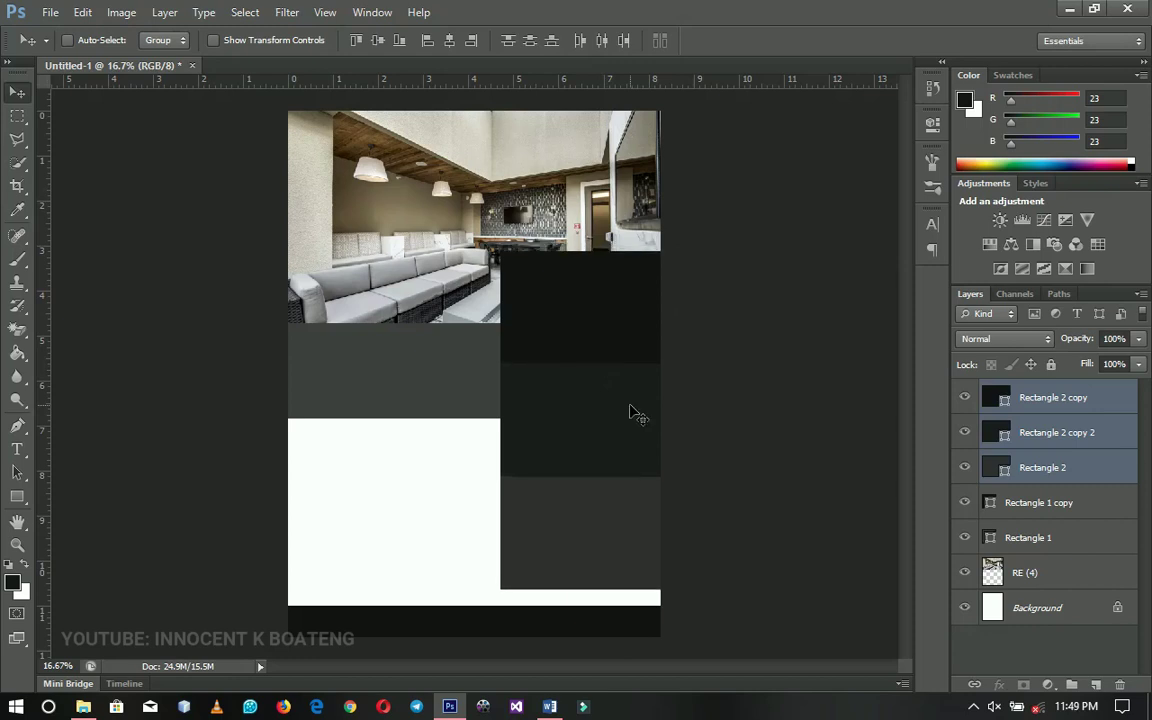
pyautogui.click(1030, 468)
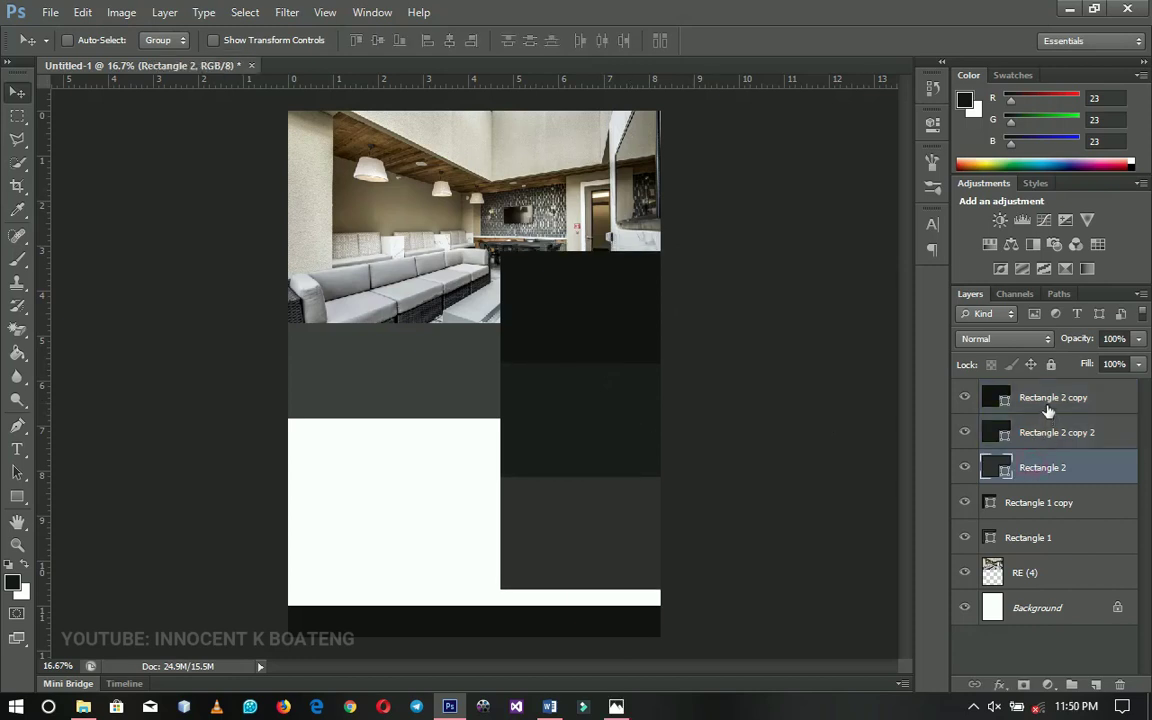
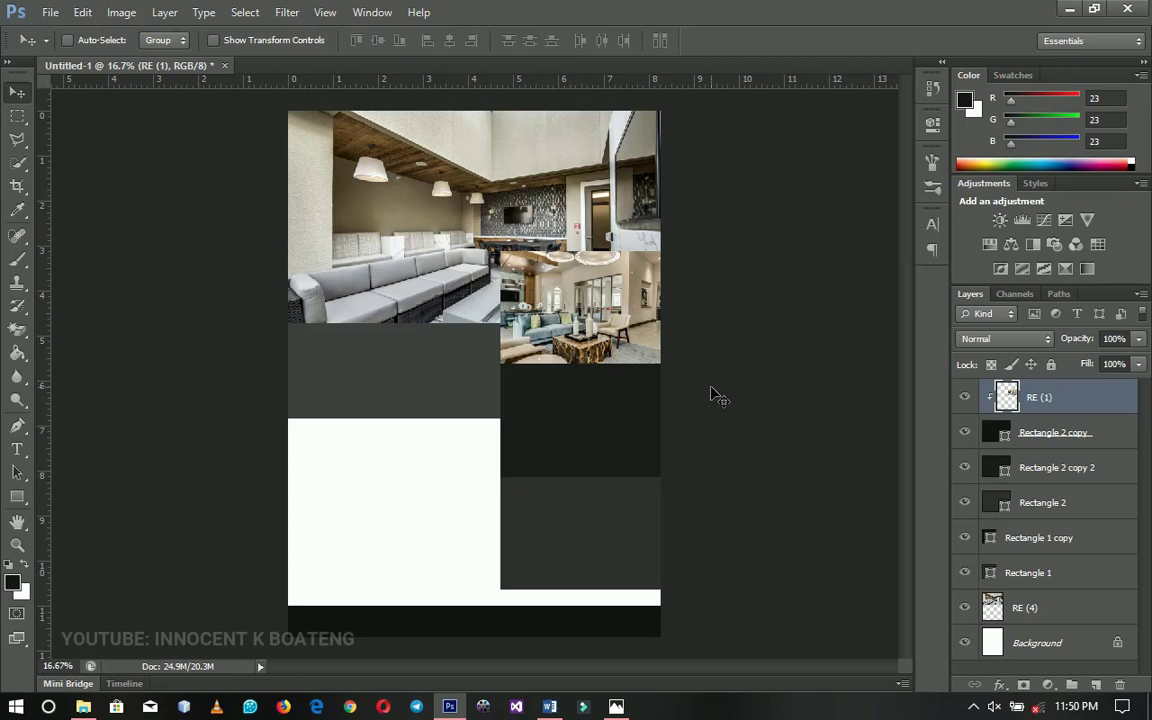
# Place the RE (2) photo above the Rectangle 2 copy 2 layer
pyautogui.rightClick(607, 408)
pyautogui.click(640, 419)
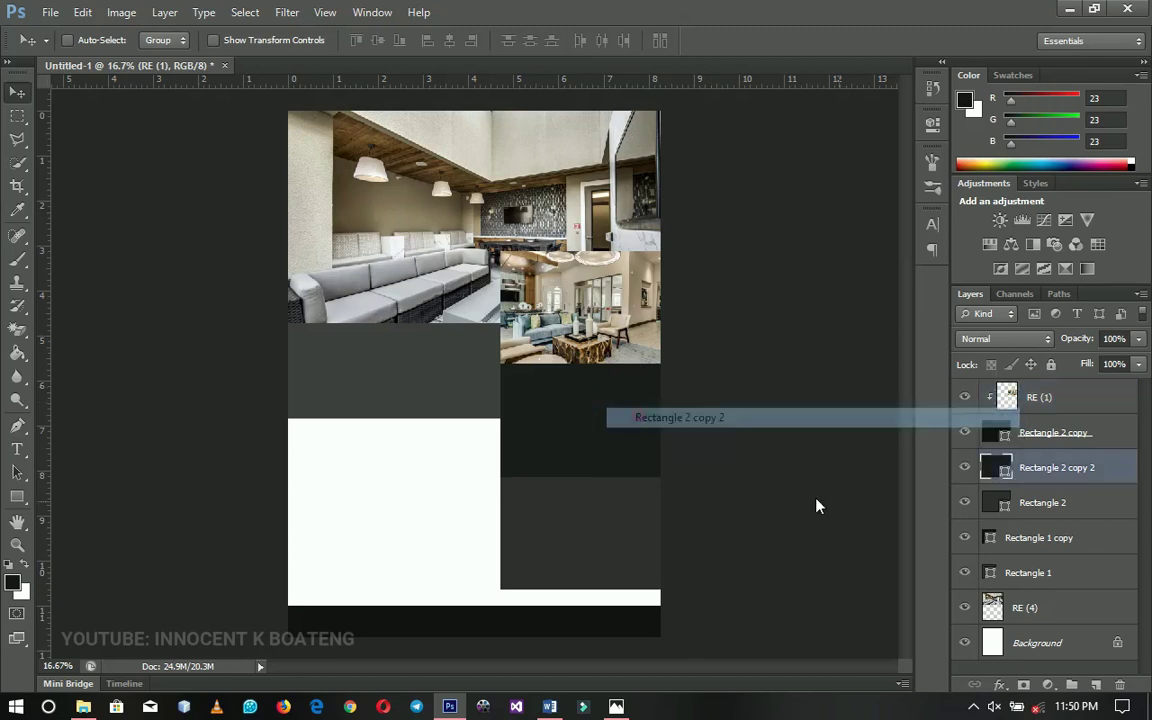
pyautogui.click(50, 12)
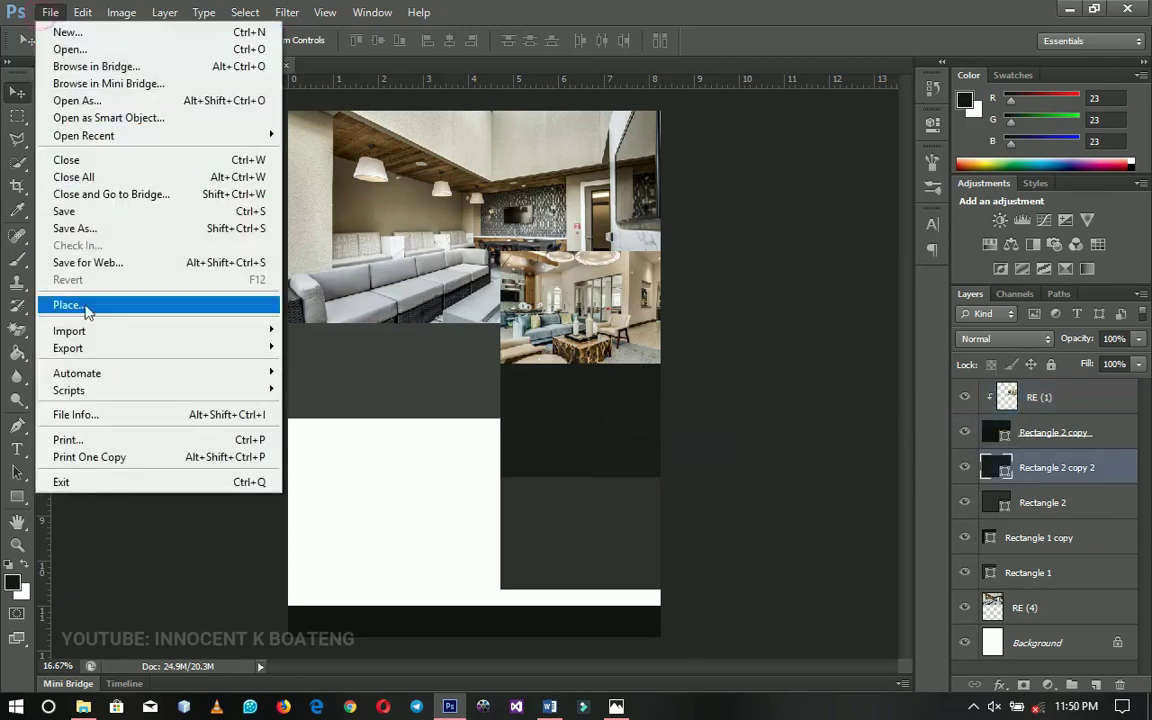
pyautogui.click(86, 305)
pyautogui.doubleClick(420, 243)
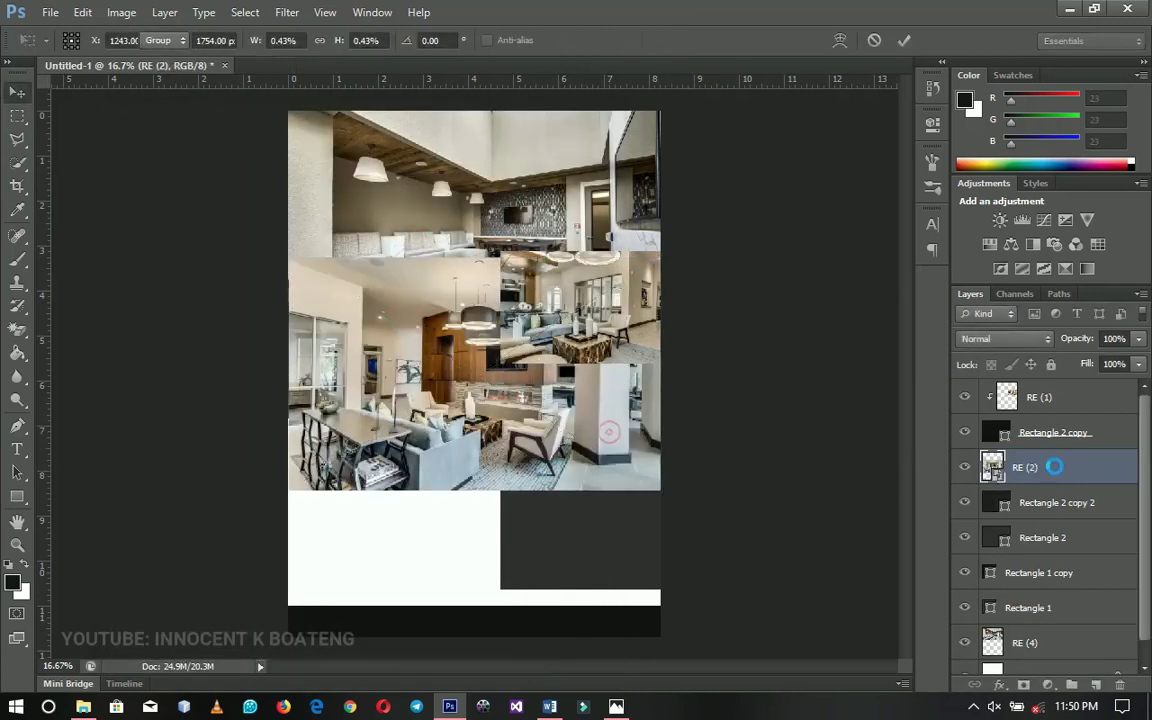
pyautogui.press('Return')
# Rasterize RE (2) and clip it to the middle-right rectangle
pyautogui.rightClick(1054, 466)
pyautogui.click(900, 250)
pyautogui.rightClick(1054, 467)
pyautogui.click(933, 303)
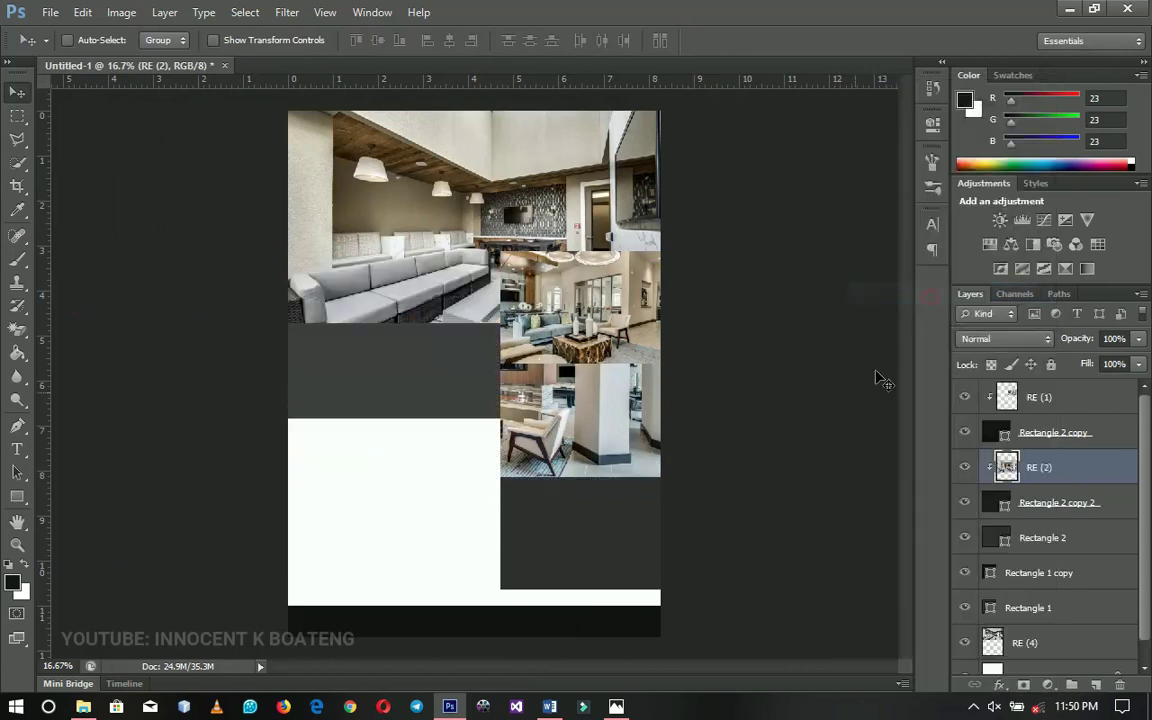
# Scale RE (2) to 49.35% and position it inside the middle-right panel
pyautogui.hotkey('ctrl', 't')
pyautogui.moveTo(662, 489); pyautogui.dragTo(657, 477)
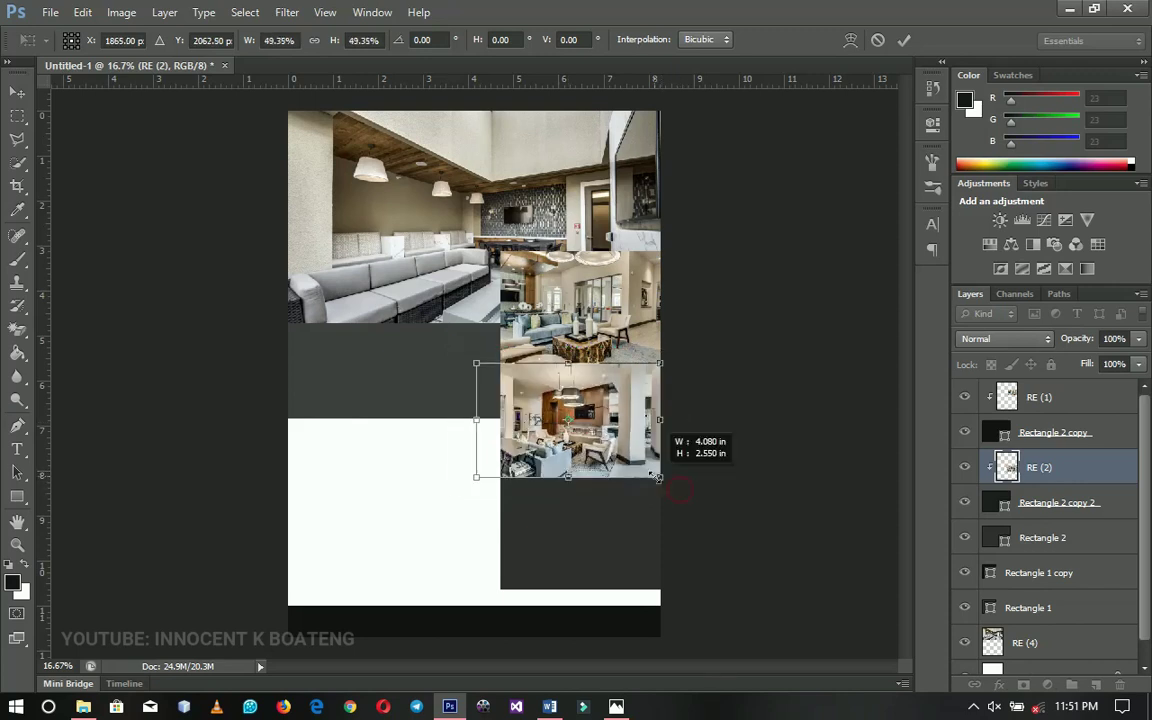
pyautogui.moveTo(572, 407); pyautogui.dragTo(583, 405)
pyautogui.press('Return')
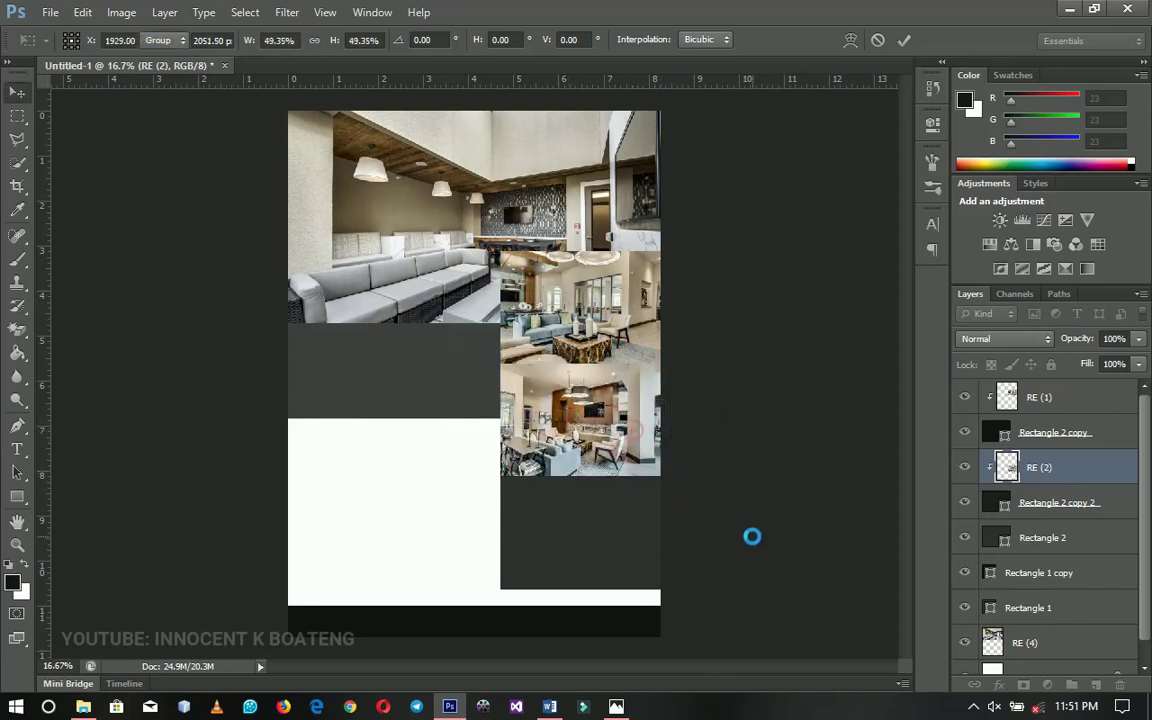
pyautogui.rightClick(569, 535)
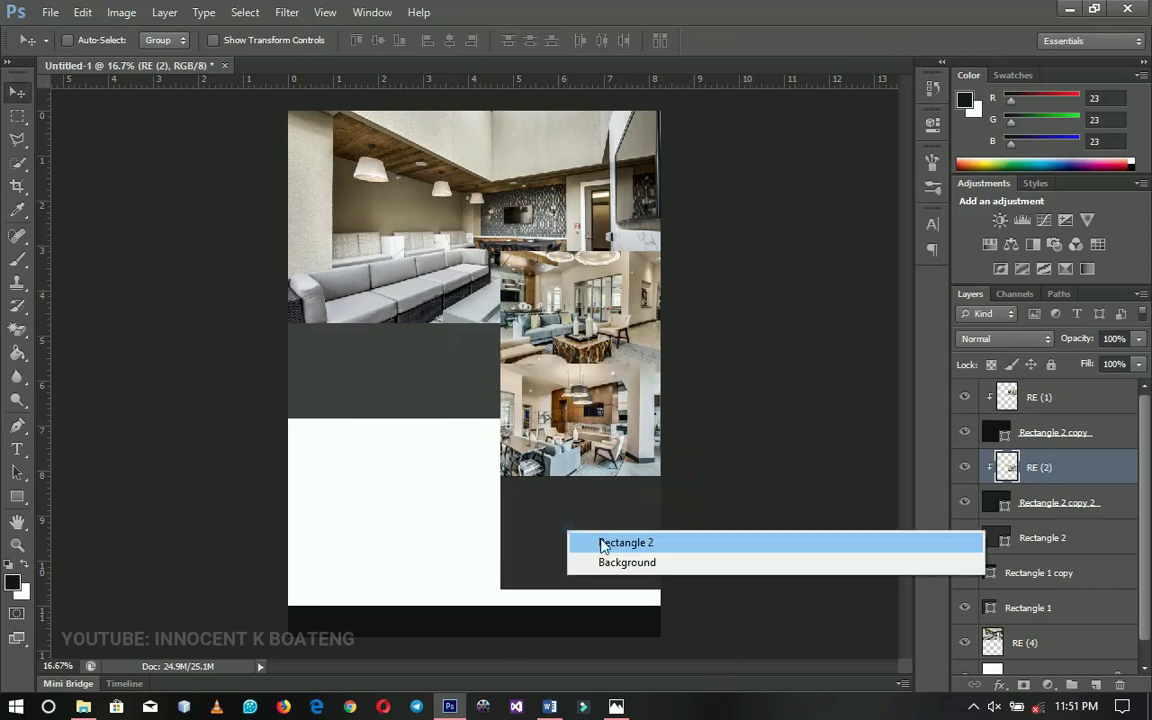
pyautogui.click(601, 543)
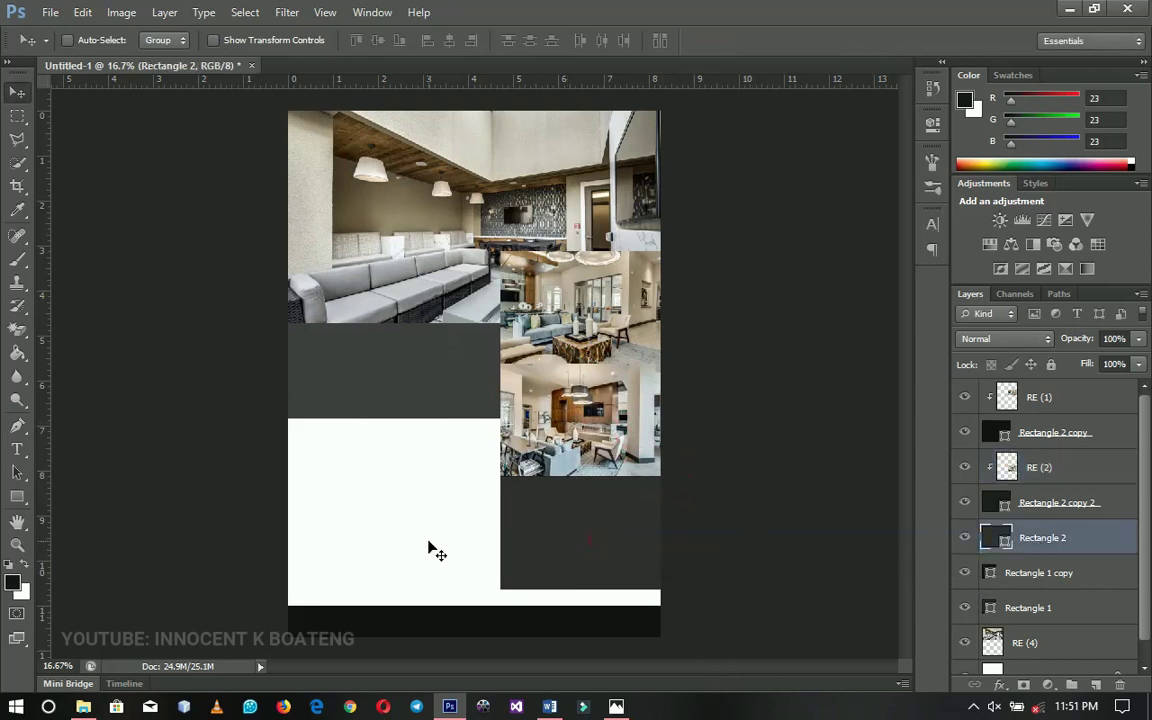
# Place the RE (3) corridor photo, rasterize it, and clip it to Rectangle 2
pyautogui.click(50, 12)
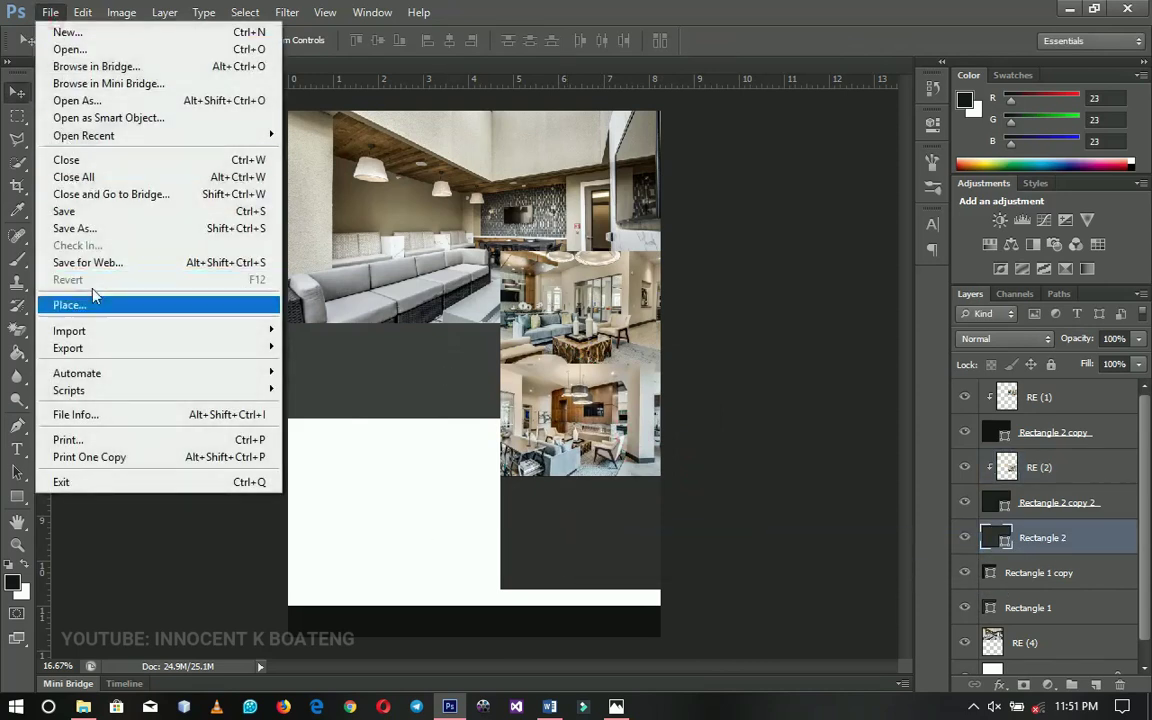
pyautogui.click(95, 305)
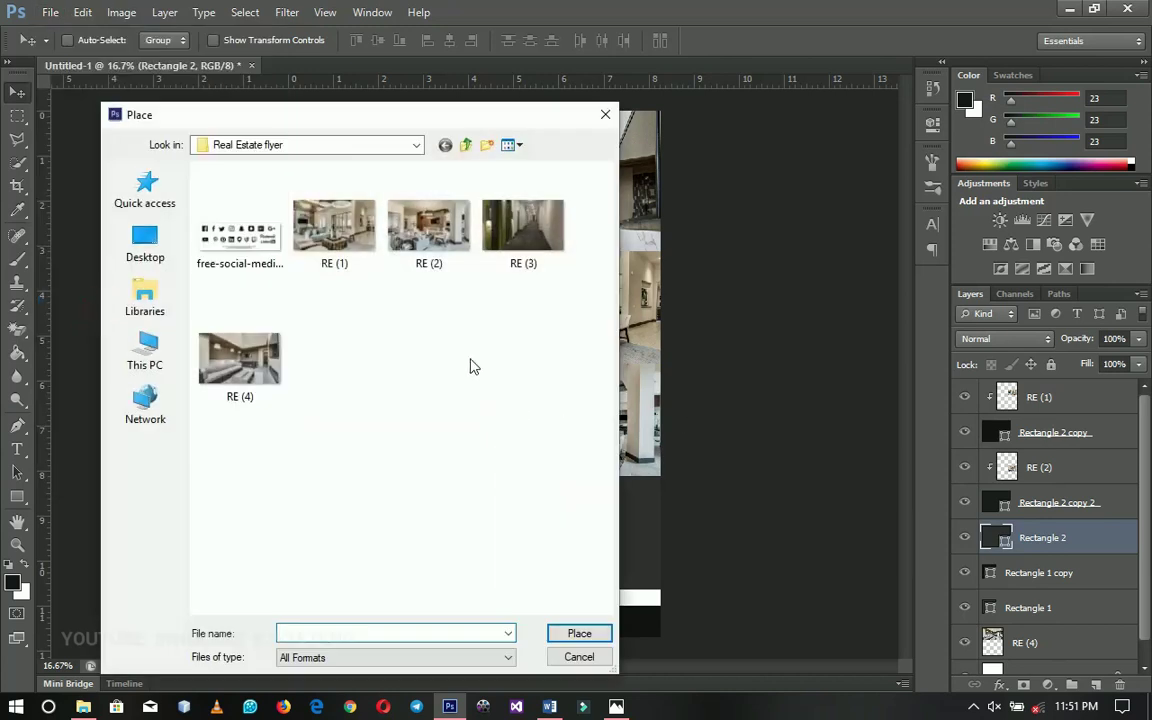
pyautogui.doubleClick(522, 245)
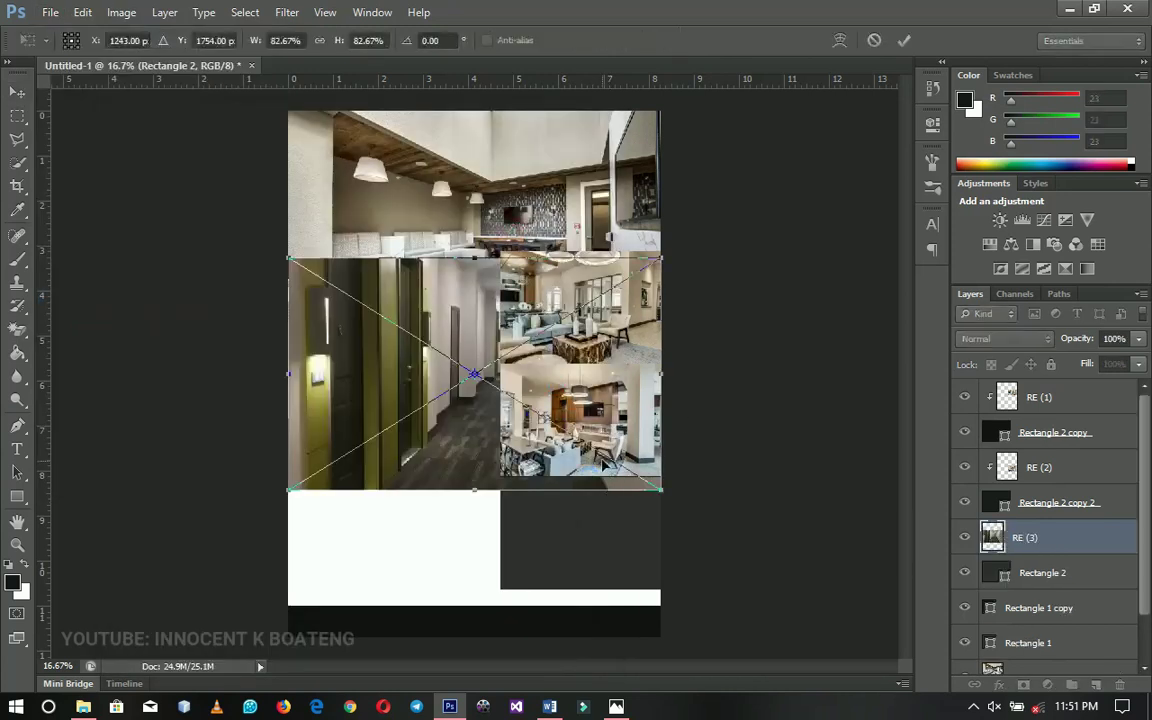
pyautogui.press('Return')
pyautogui.rightClick(1054, 540)
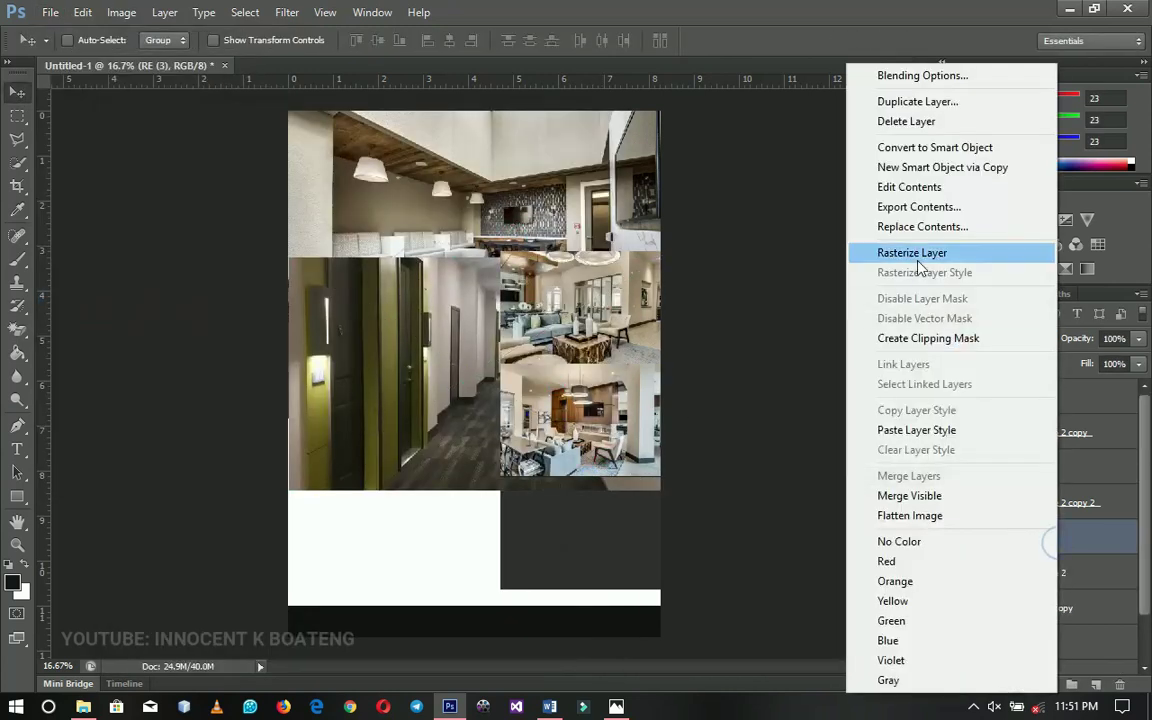
pyautogui.click(912, 252)
pyautogui.rightClick(1055, 532)
pyautogui.click(880, 294)
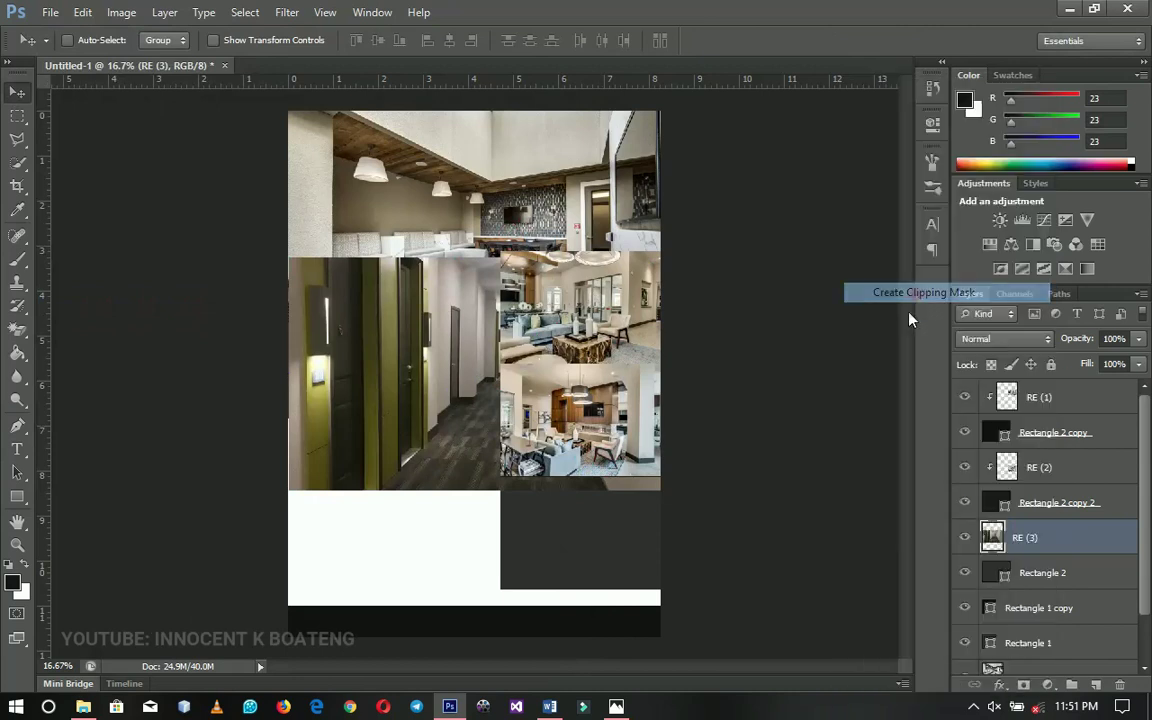
# Scale RE (3) to about 53.6% and position it within the lower-right panel
pyautogui.moveTo(586, 548); pyautogui.dragTo(625, 597)
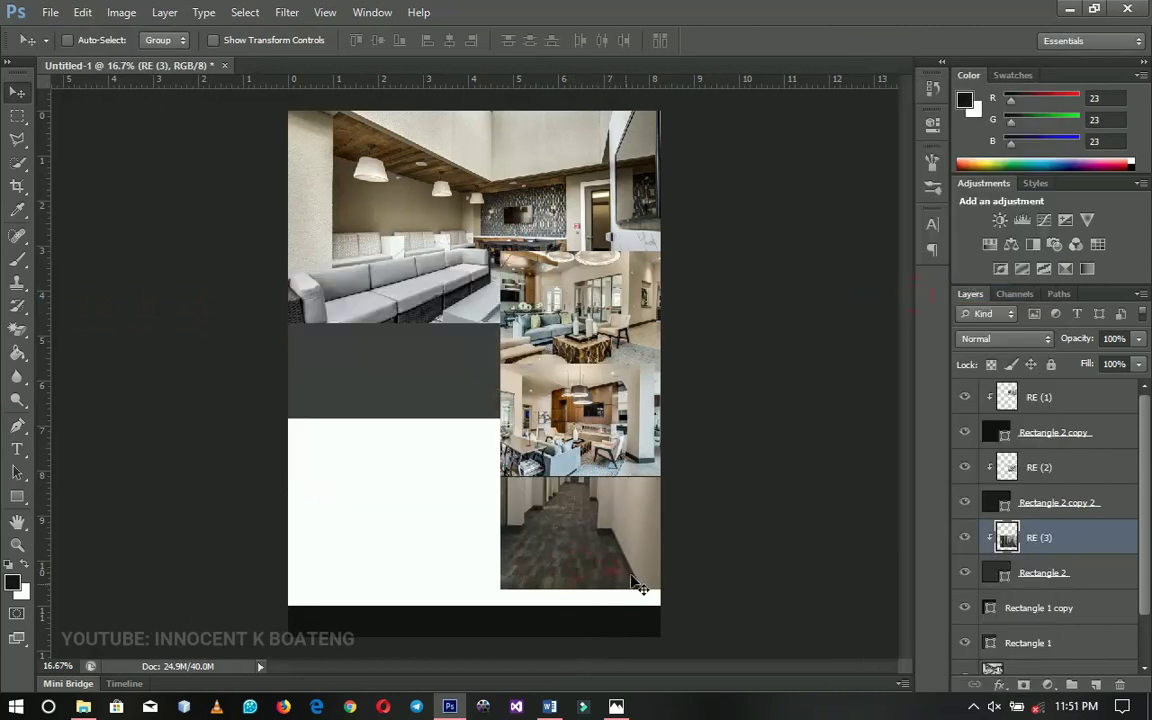
pyautogui.hotkey('ctrl', 't')
pyautogui.moveTo(722, 356); pyautogui.dragTo(634, 418)
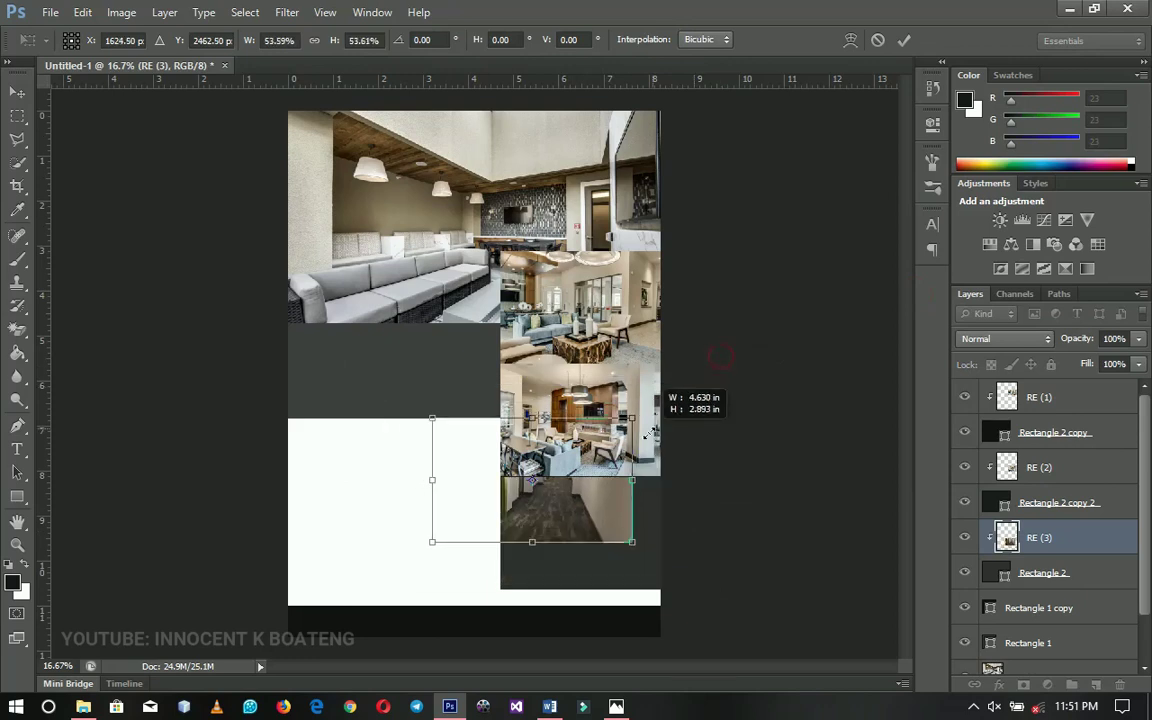
pyautogui.moveTo(587, 503); pyautogui.dragTo(625, 560)
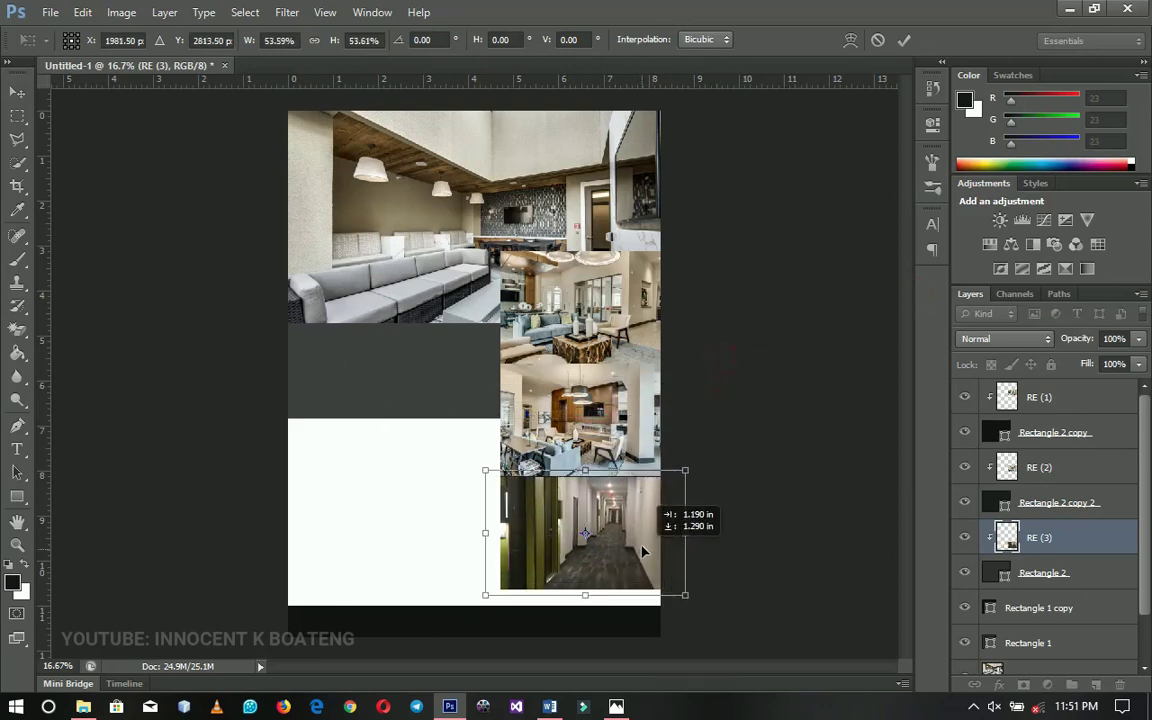
pyautogui.press('Return')
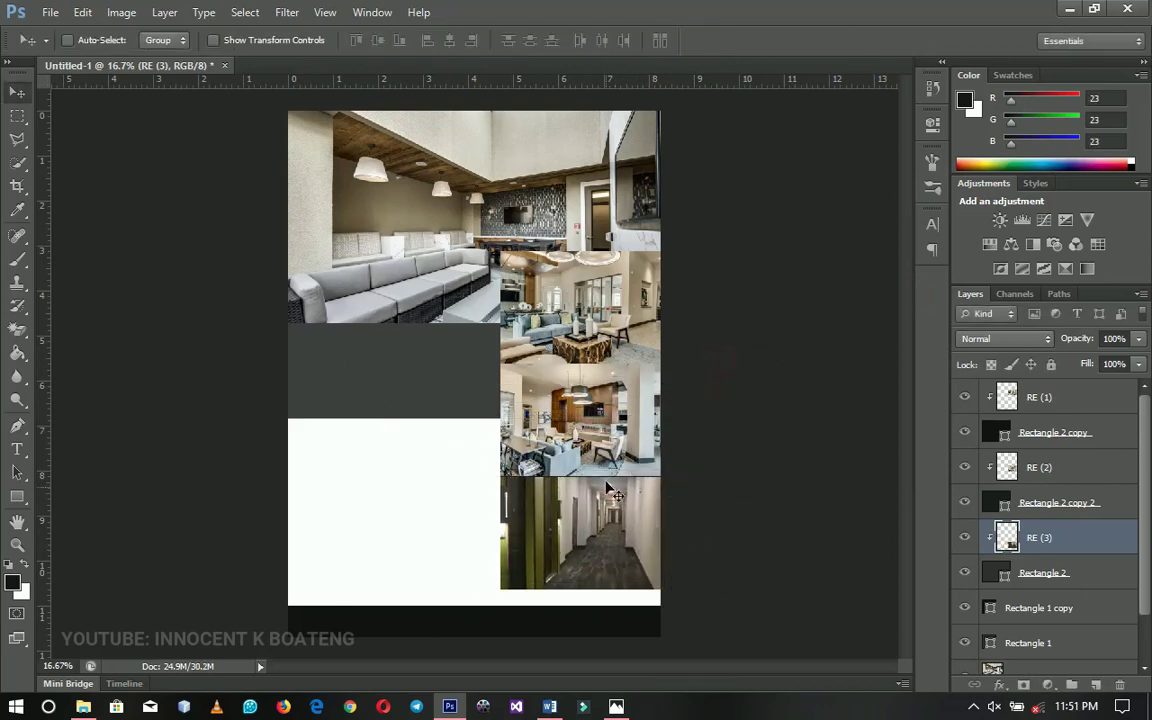
pyautogui.moveTo(606, 487); pyautogui.dragTo(604, 518)
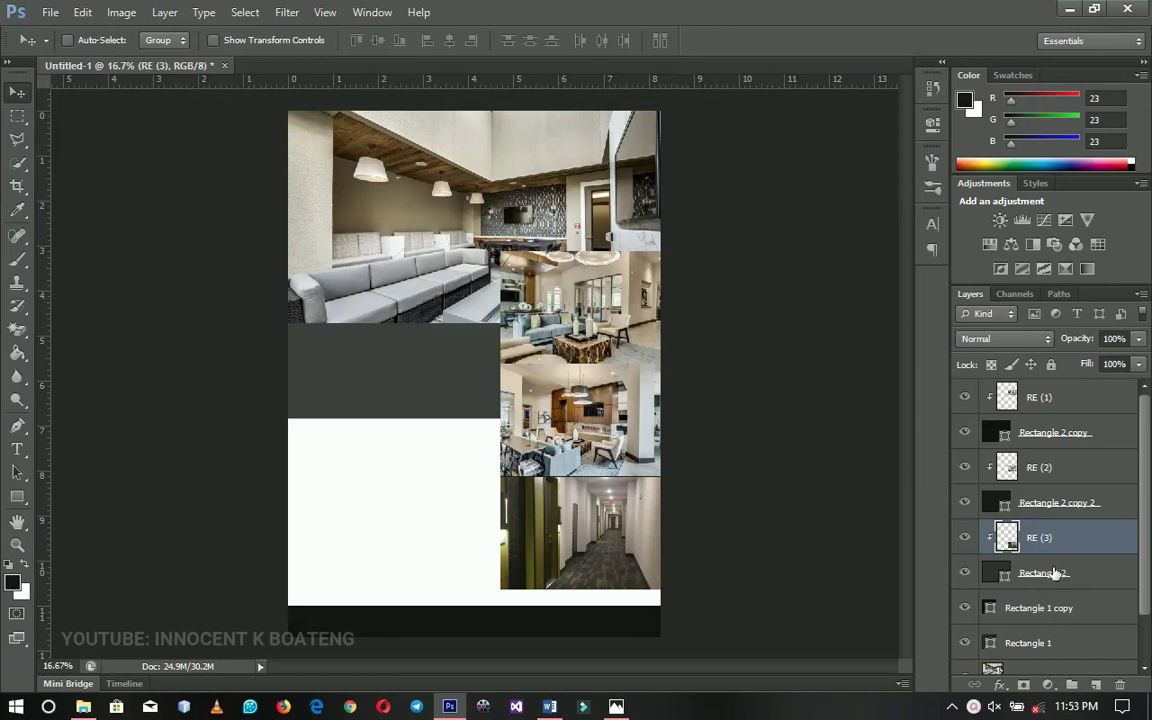
# Group the six collage layers from RE (1) to Rectangle 2 into Group 1
pyautogui.click(1063, 578)
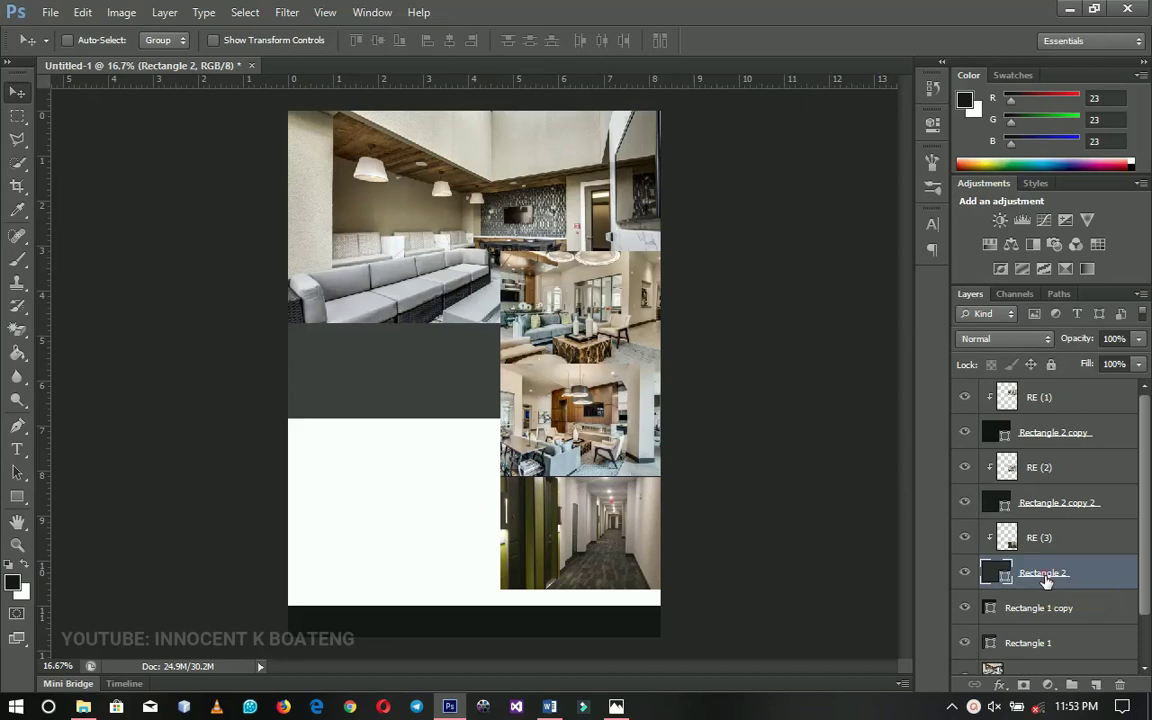
pyautogui.keyDown('shift'); pyautogui.click(1068, 408); pyautogui.keyUp('shift')
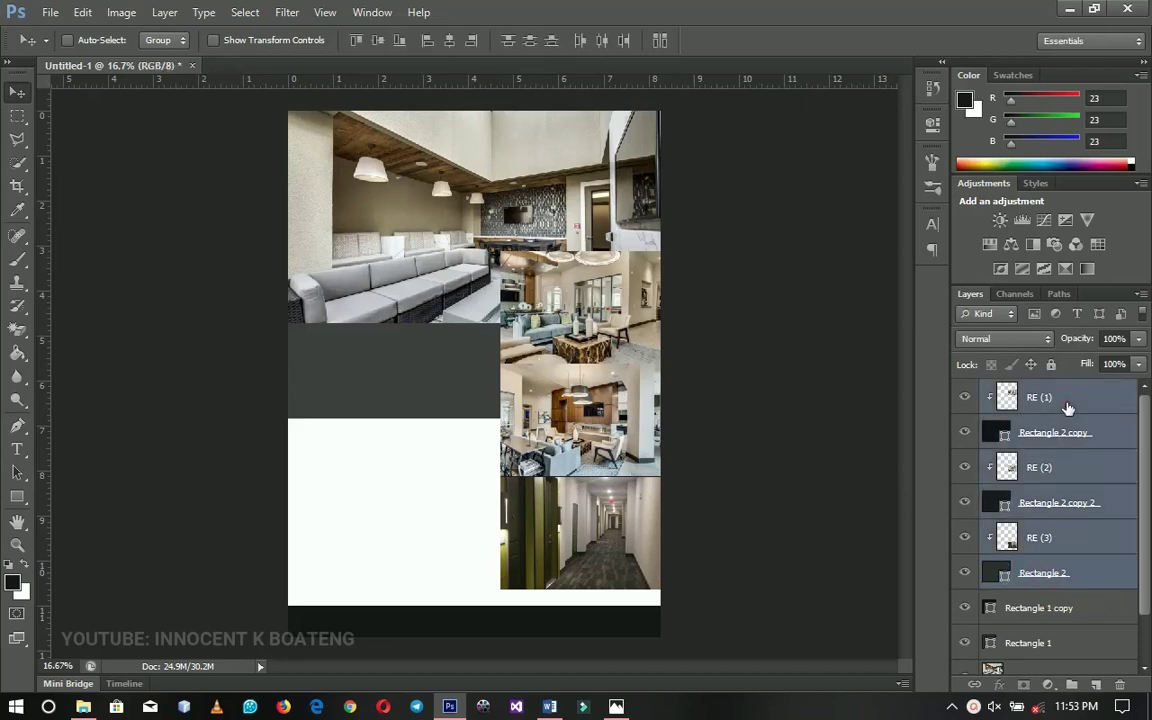
pyautogui.hotkey('ctrl', 'g')
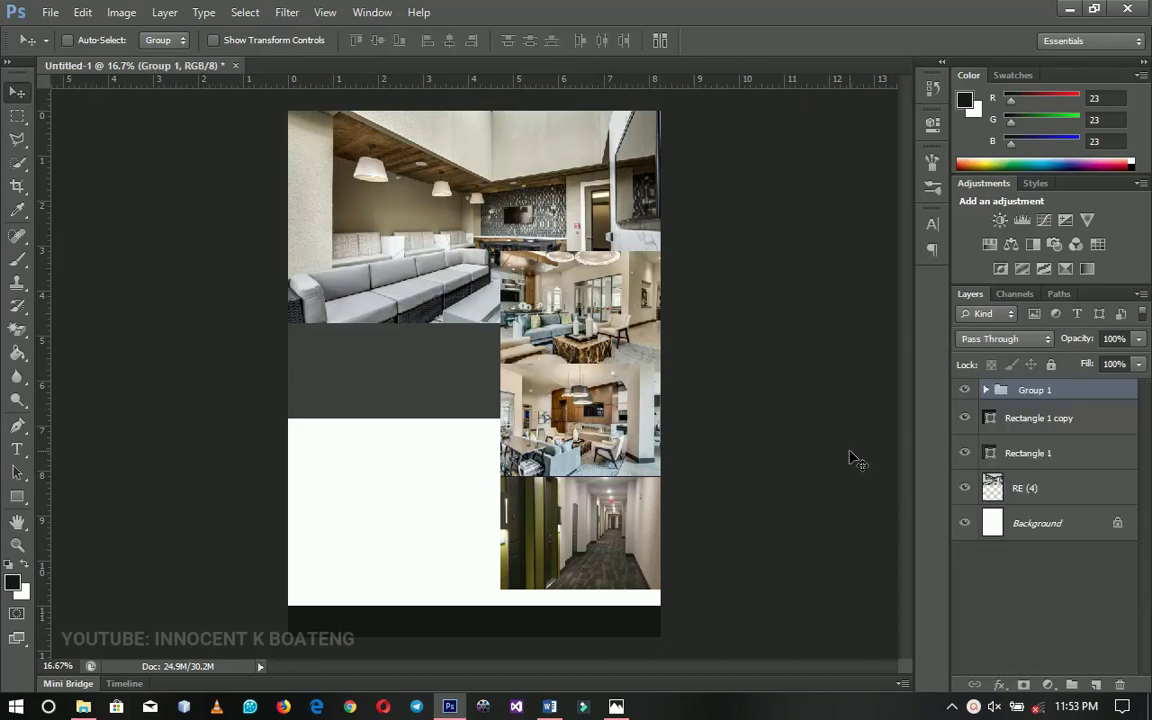
pyautogui.click(960, 391)
pyautogui.click(960, 391)
# Start a text layer in the dark panel set to white Raleway Bold 35 pt
pyautogui.press('t')
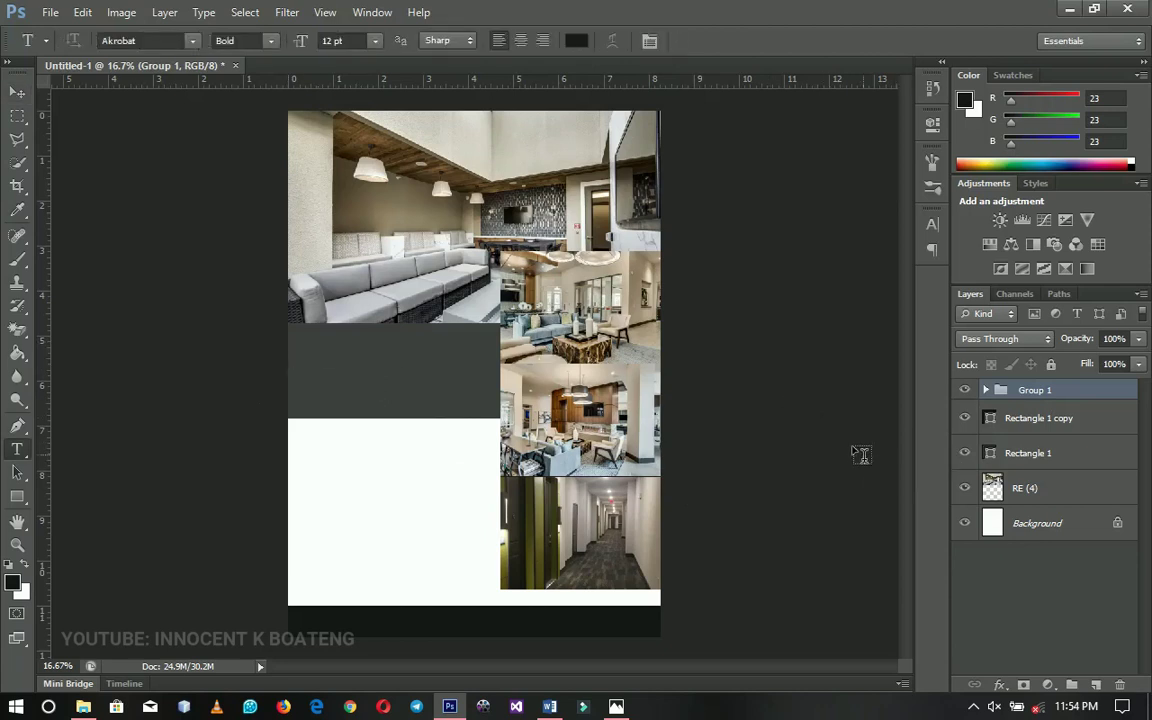
pyautogui.click(323, 357)
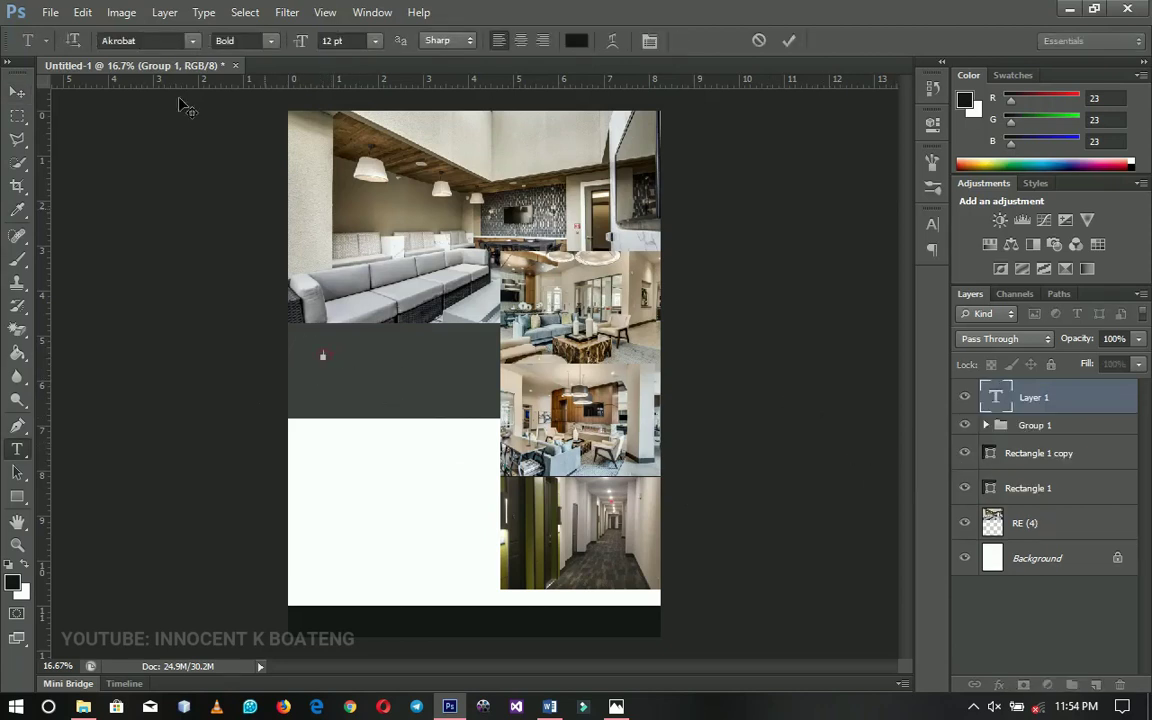
pyautogui.click(133, 40)
pyautogui.click(133, 40)
pyautogui.write('Raleway')
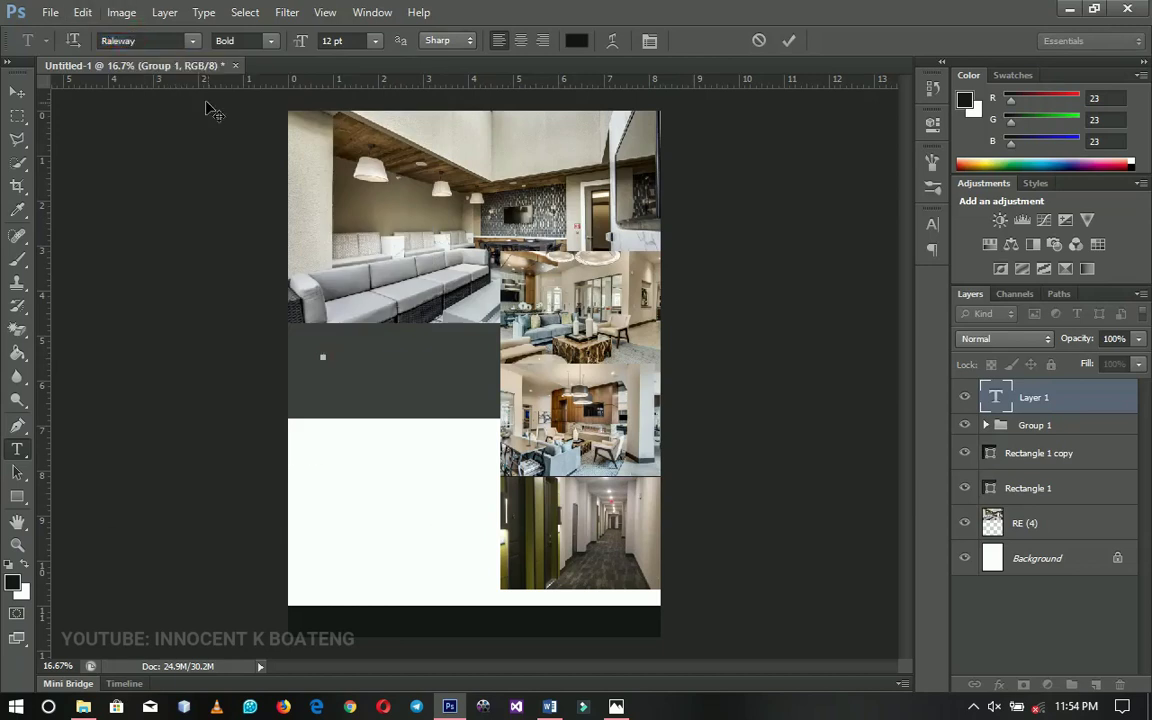
pyautogui.click(576, 40)
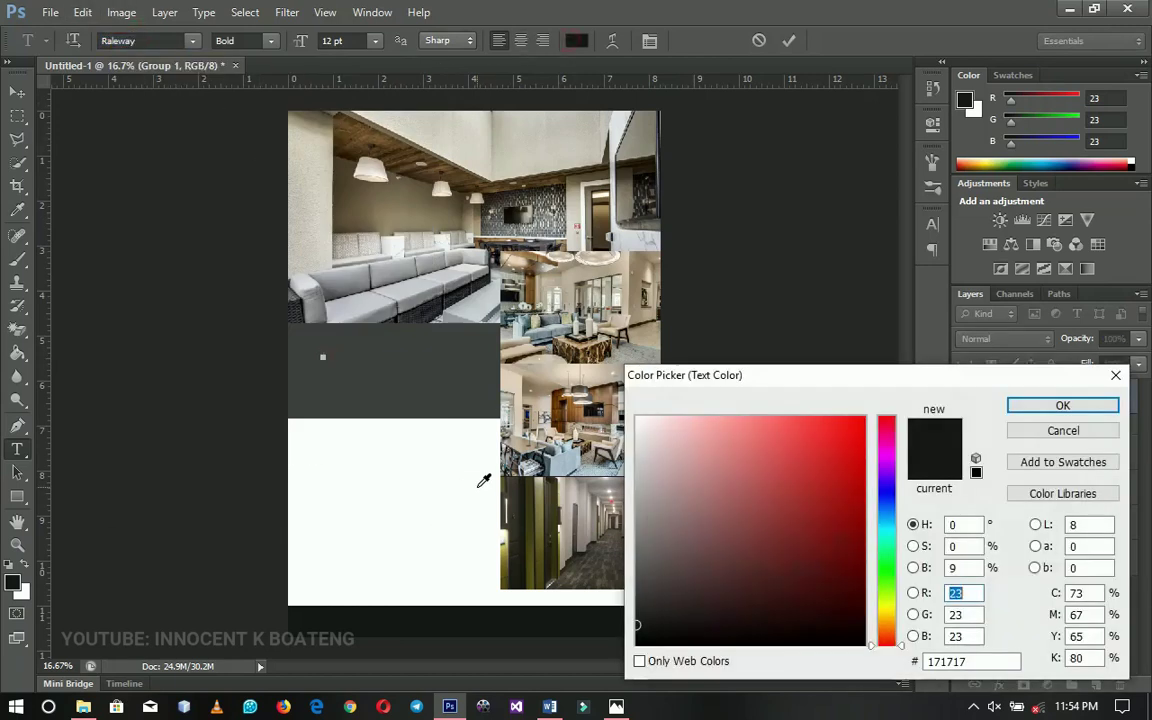
pyautogui.moveTo(674, 458); pyautogui.dragTo(606, 415)
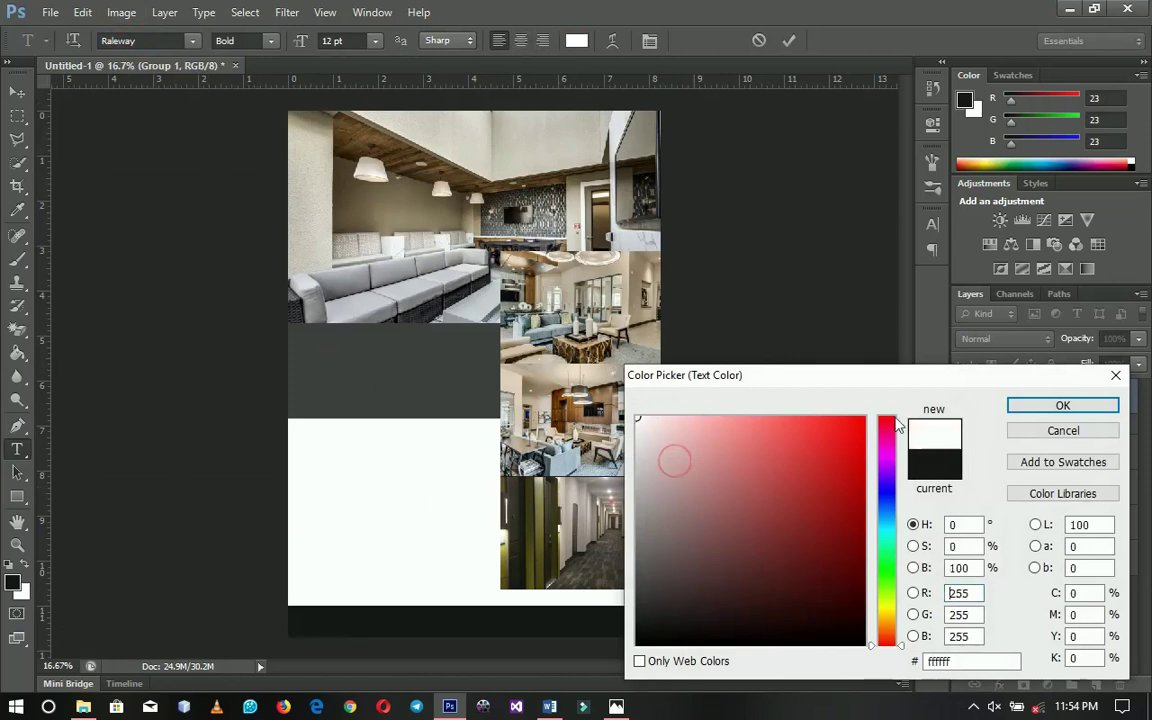
pyautogui.click(1037, 412)
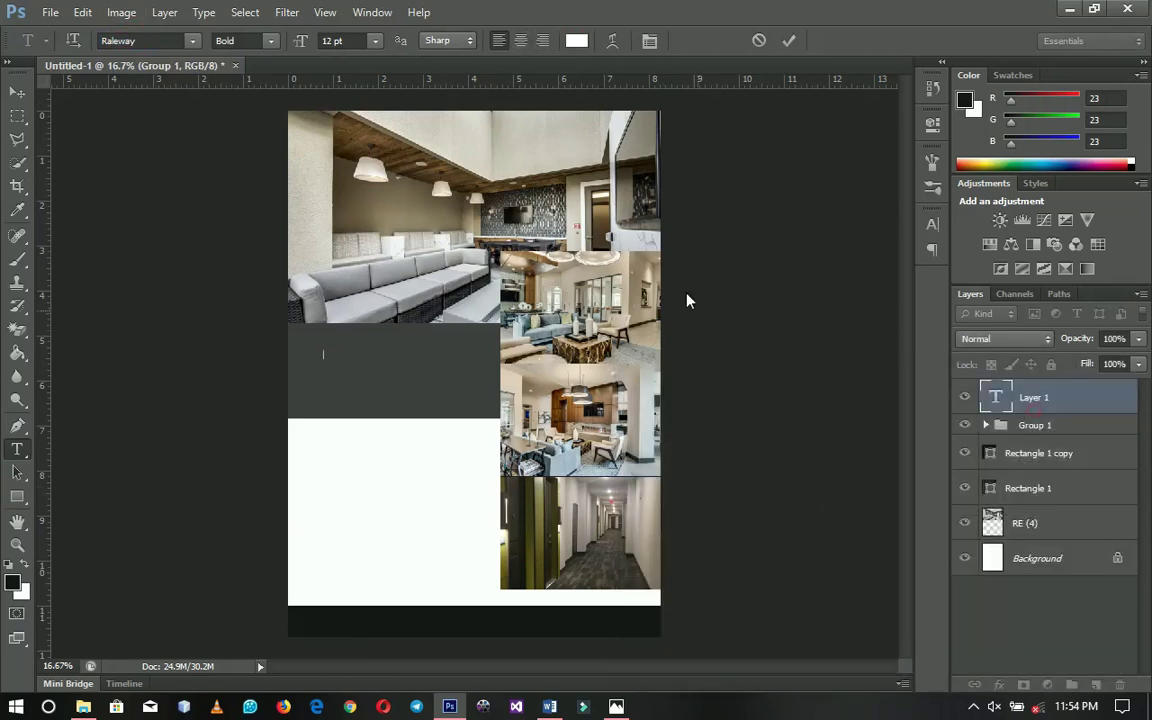
pyautogui.click(262, 40)
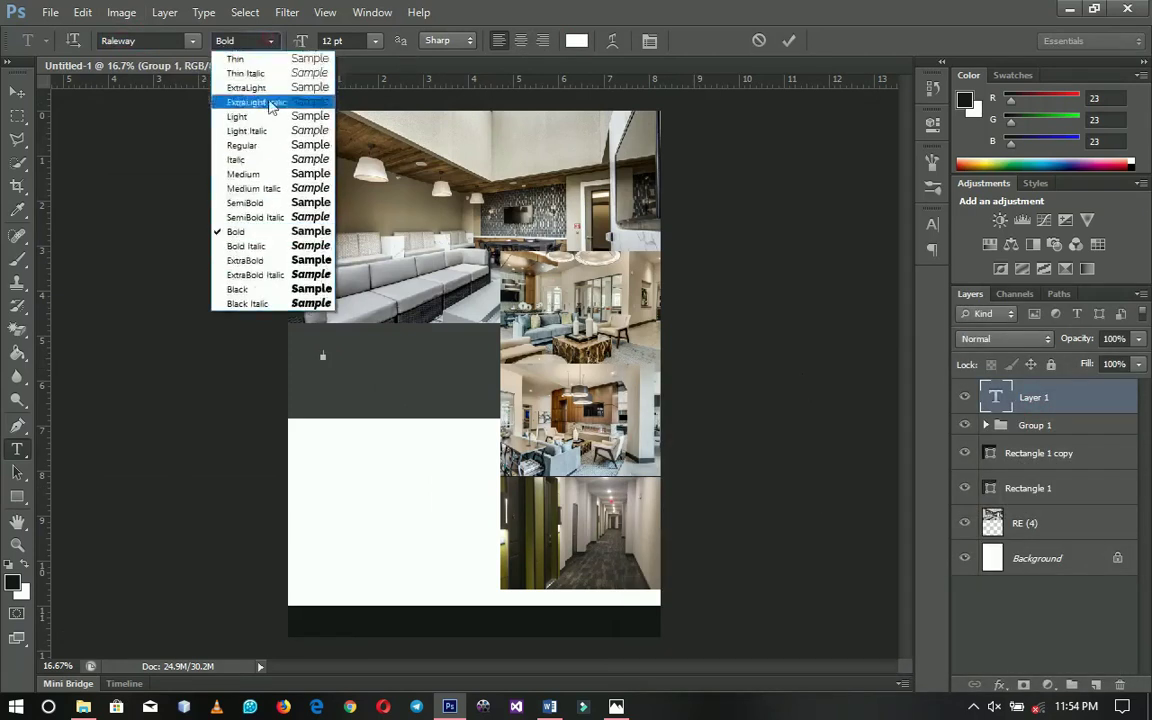
pyautogui.click(250, 231)
pyautogui.moveTo(309, 44); pyautogui.dragTo(315, 45)
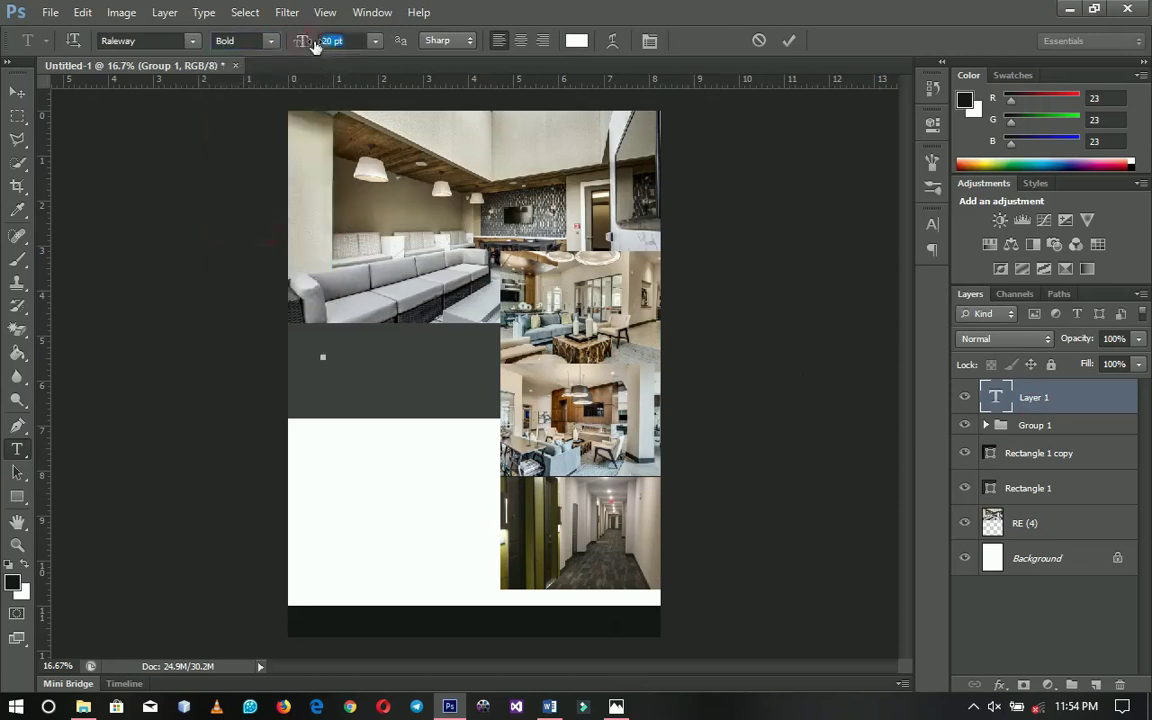
pyautogui.write('35')
pyautogui.press('Return')
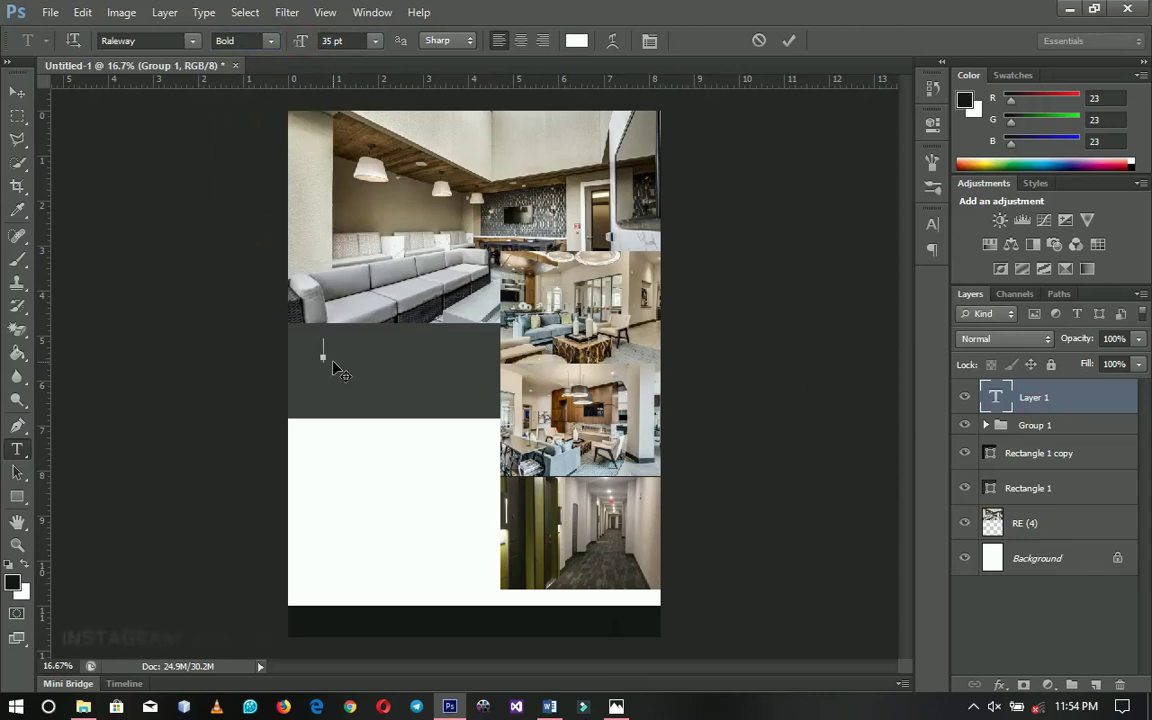
# Type the headline MODERN REAL ESTATE with FLYER DESIGN on the next line
pyautogui.press('BackSpace')
pyautogui.press('BackSpace')
pyautogui.write('MODER')
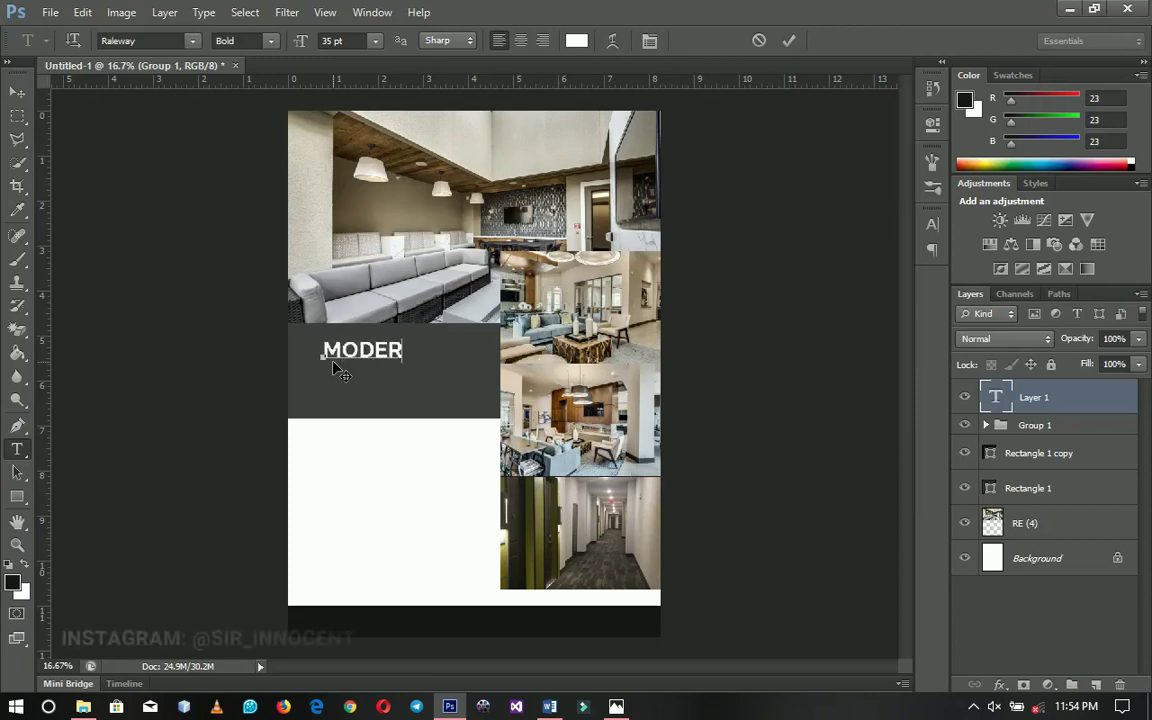
pyautogui.write('N RE')
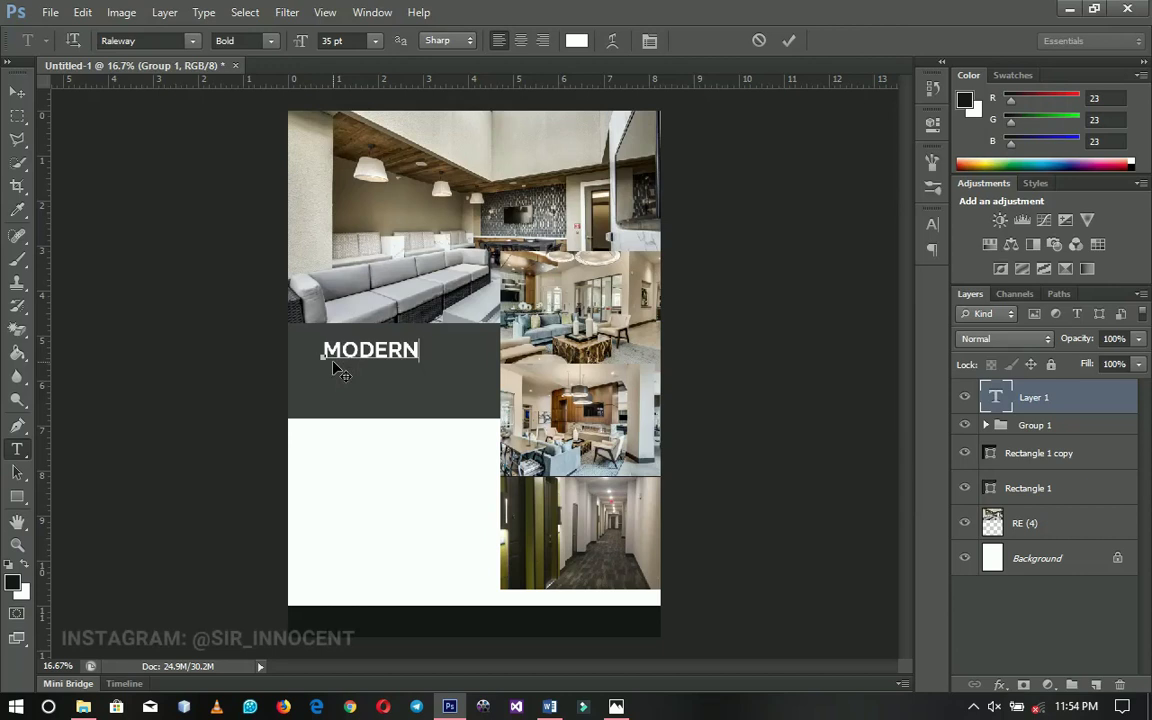
pyautogui.write('AL ESTATE')
pyautogui.press('Return')
pyautogui.write('FLYE')
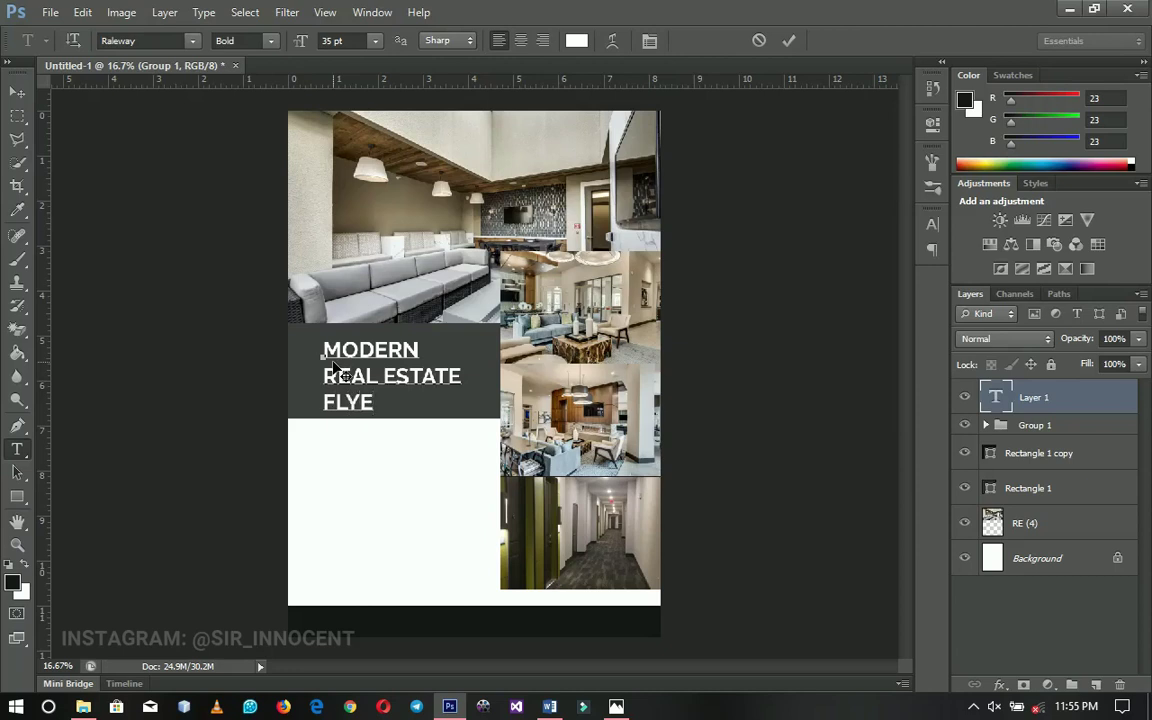
pyautogui.write('R DESIGN')
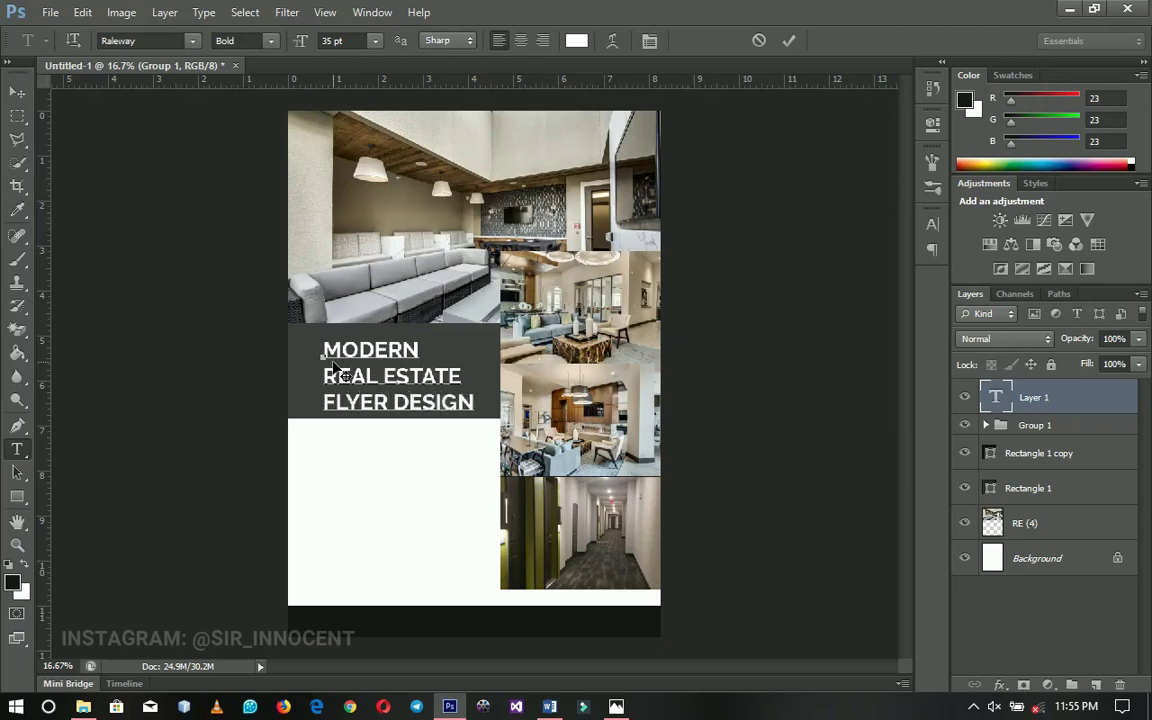
pyautogui.click(17, 92)
# Enlarge the headline to fill the dark panel and nudge it up and left
pyautogui.moveTo(546, 352); pyautogui.dragTo(458, 374)
pyautogui.press('z')
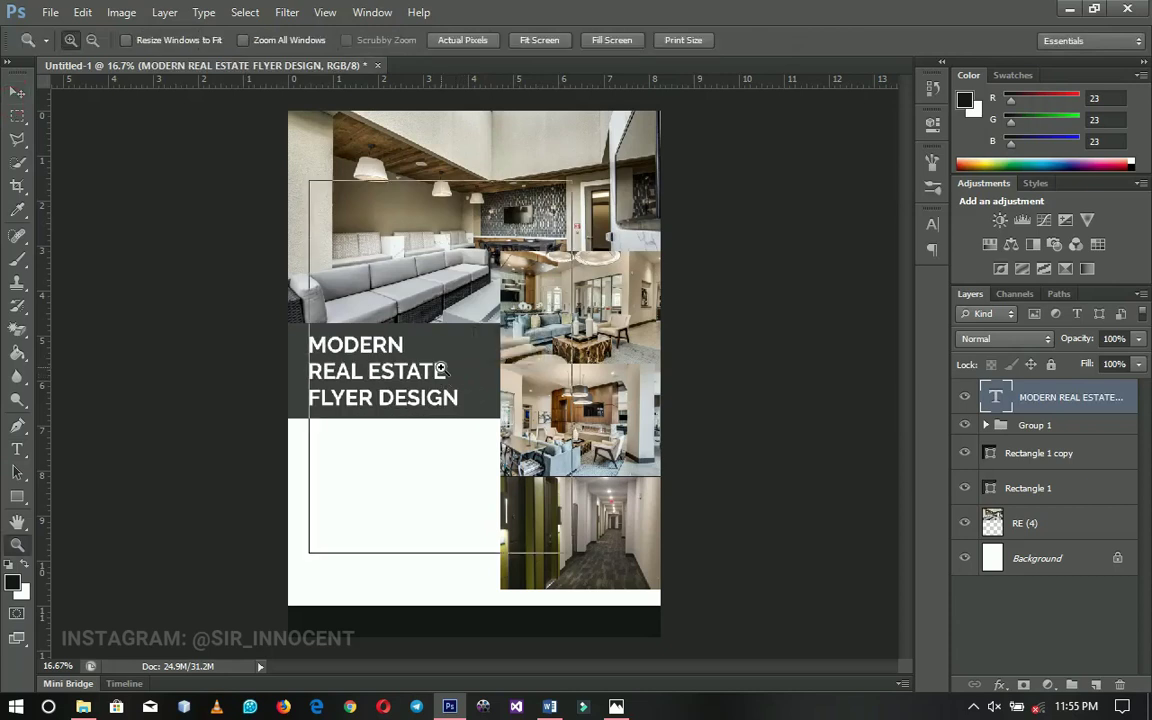
pyautogui.click(447, 377)
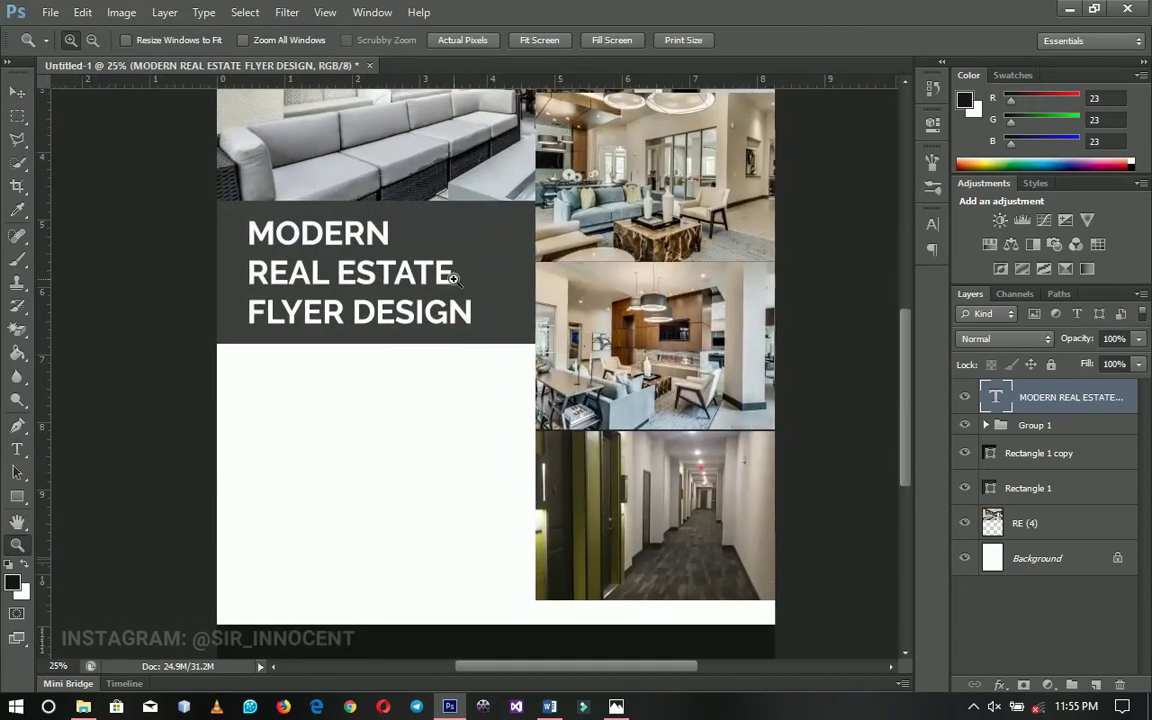
pyautogui.hotkey('ctrl', 't')
pyautogui.moveTo(476, 333); pyautogui.dragTo(486, 338)
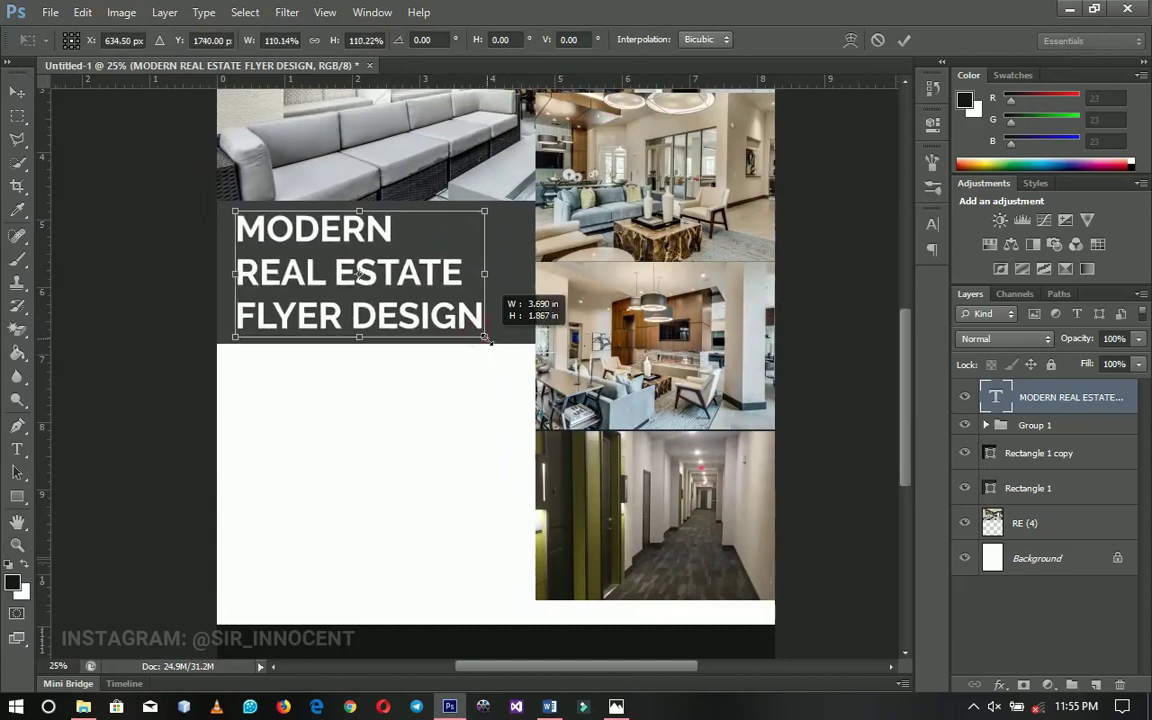
pyautogui.press('Return')
pyautogui.press('z')
pyautogui.press('v')
pyautogui.hotkey('shift', 'Up')
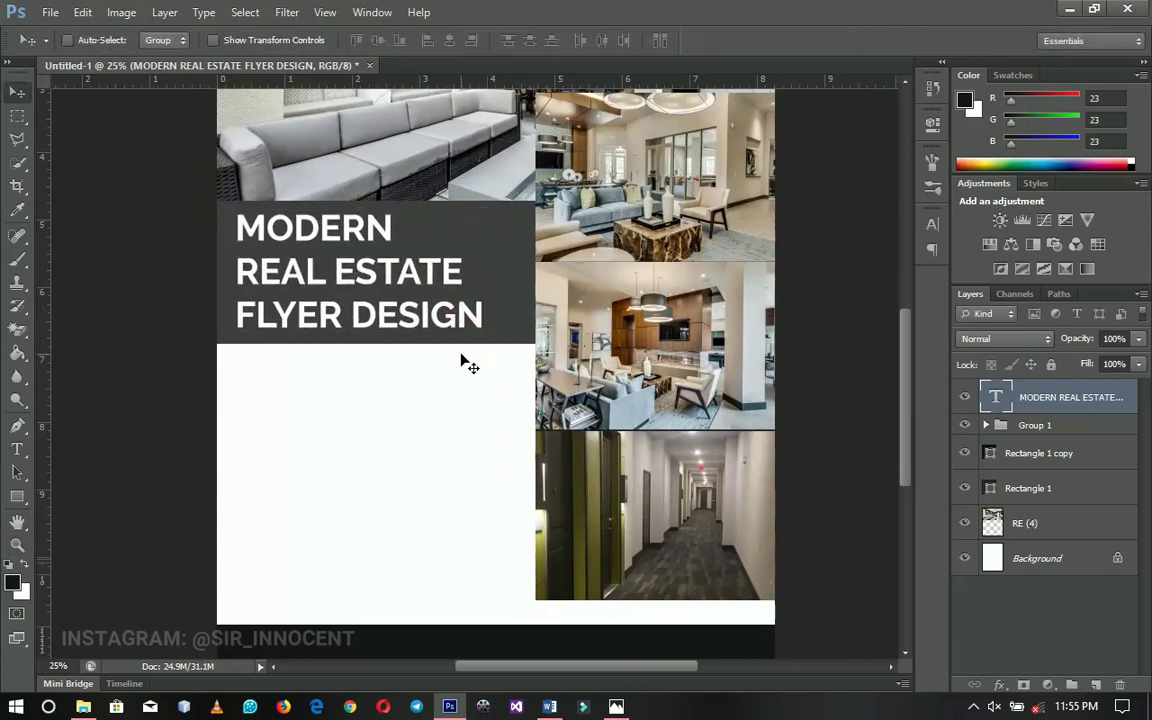
pyautogui.hotkey('shift', 'Left')
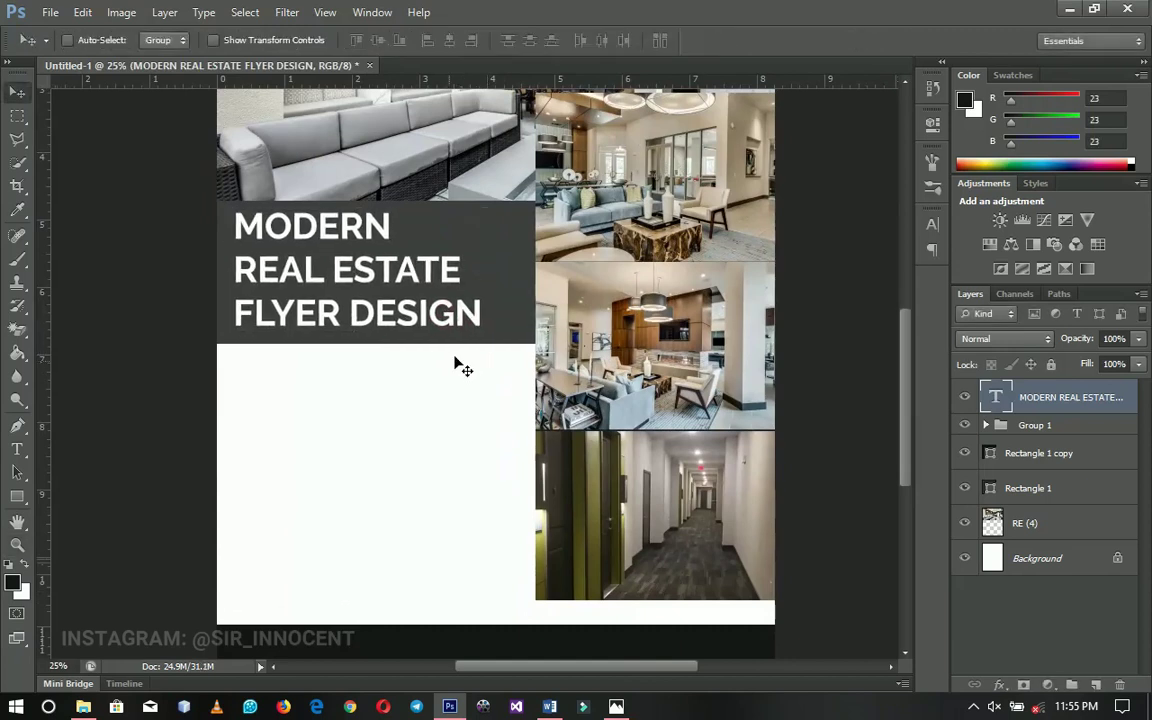
pyautogui.hscroll(-2, 470, 380)
pyautogui.scroll(-1, 470, 380)
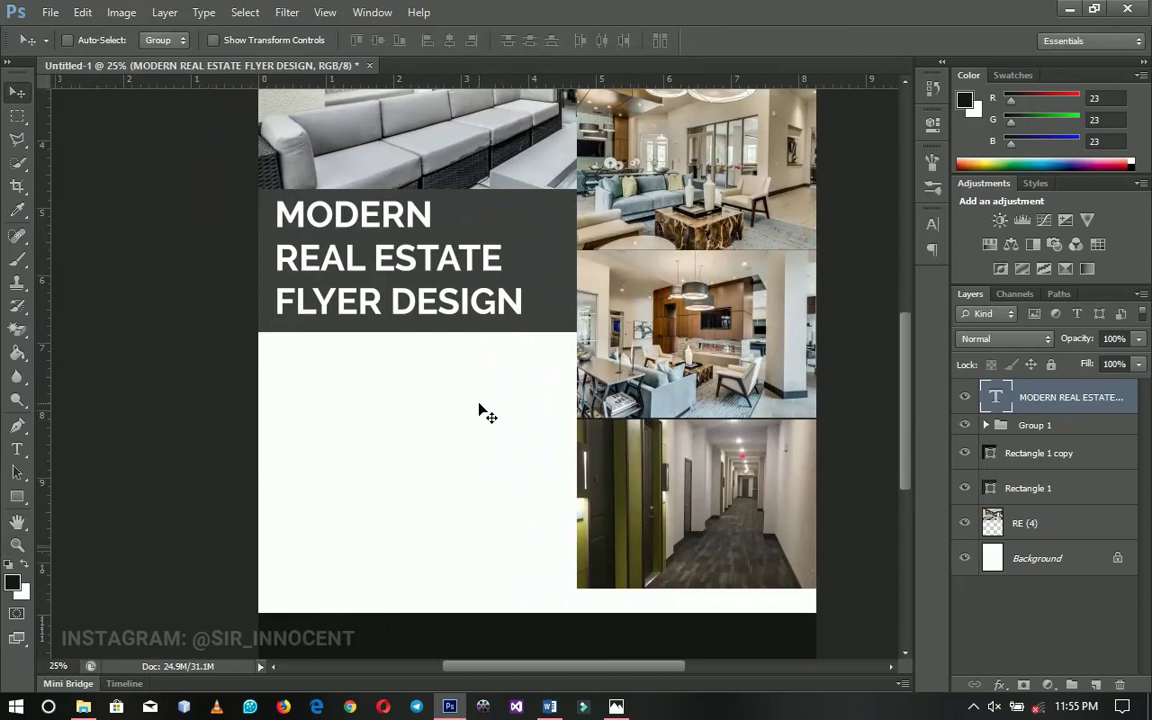
# Duplicate the headline as a #171717 SemiBold HOUSE FEATURES heading in the white area
pyautogui.hotkey('ctrl', 'j')
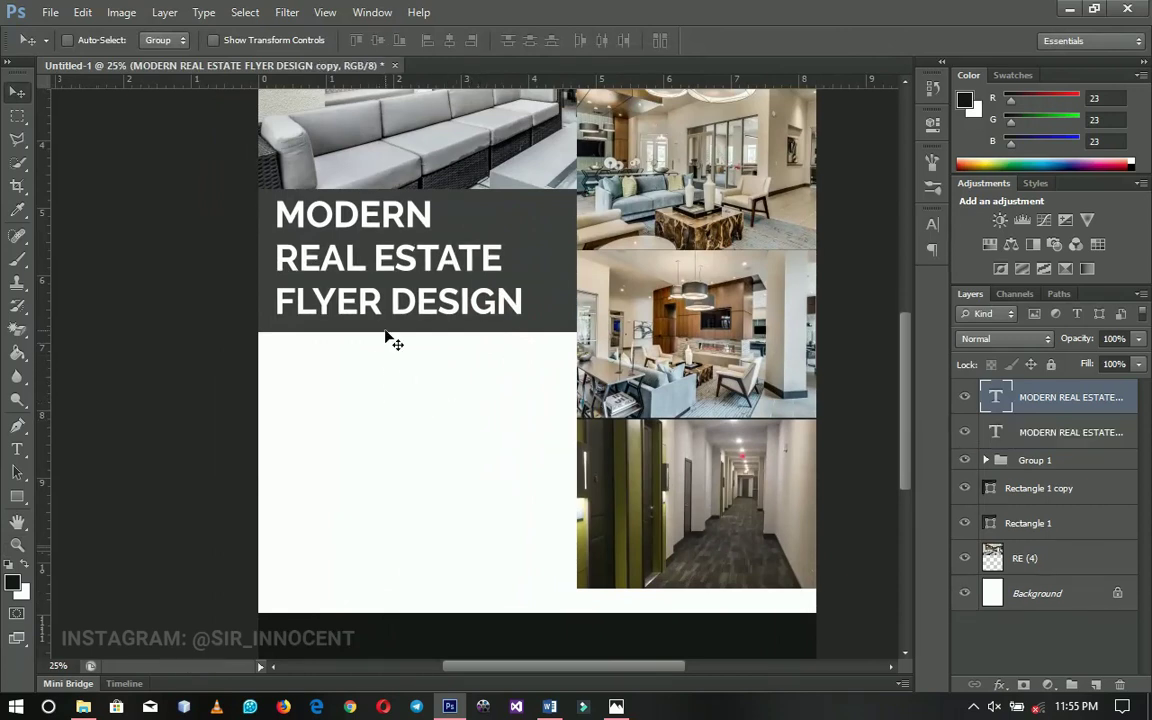
pyautogui.click(383, 437)
pyautogui.press('t')
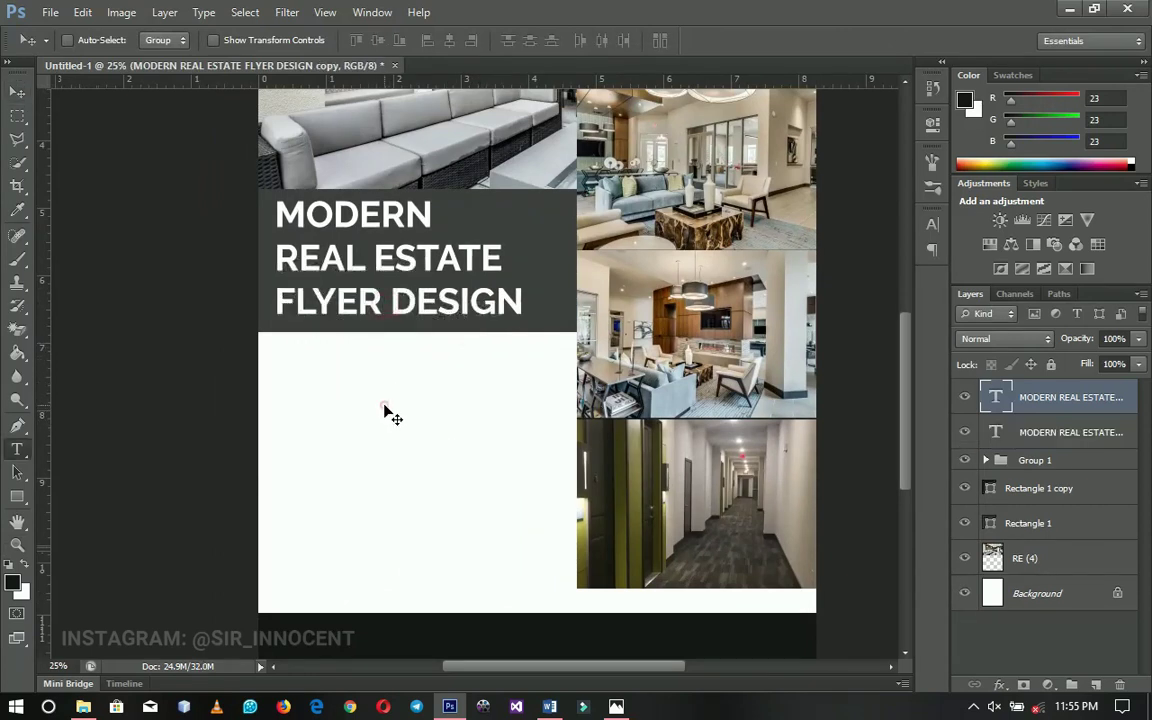
pyautogui.tripleClick(385, 408)
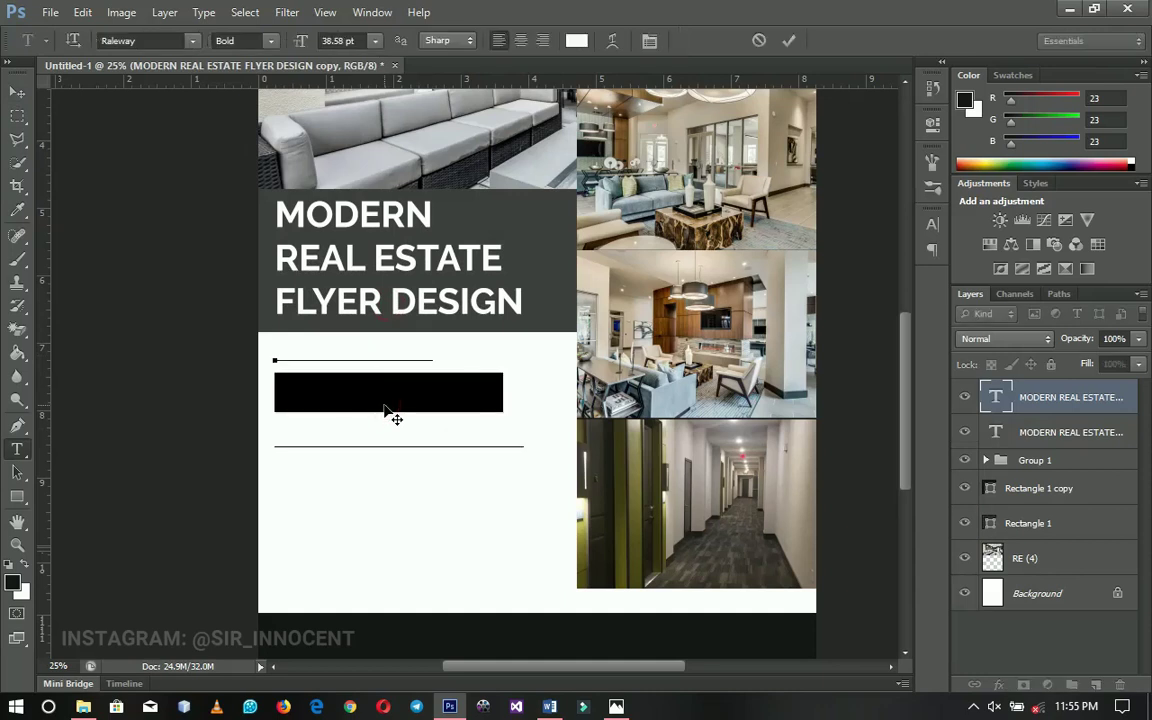
pyautogui.hotkey('ctrl', 'a')
pyautogui.click(576, 40)
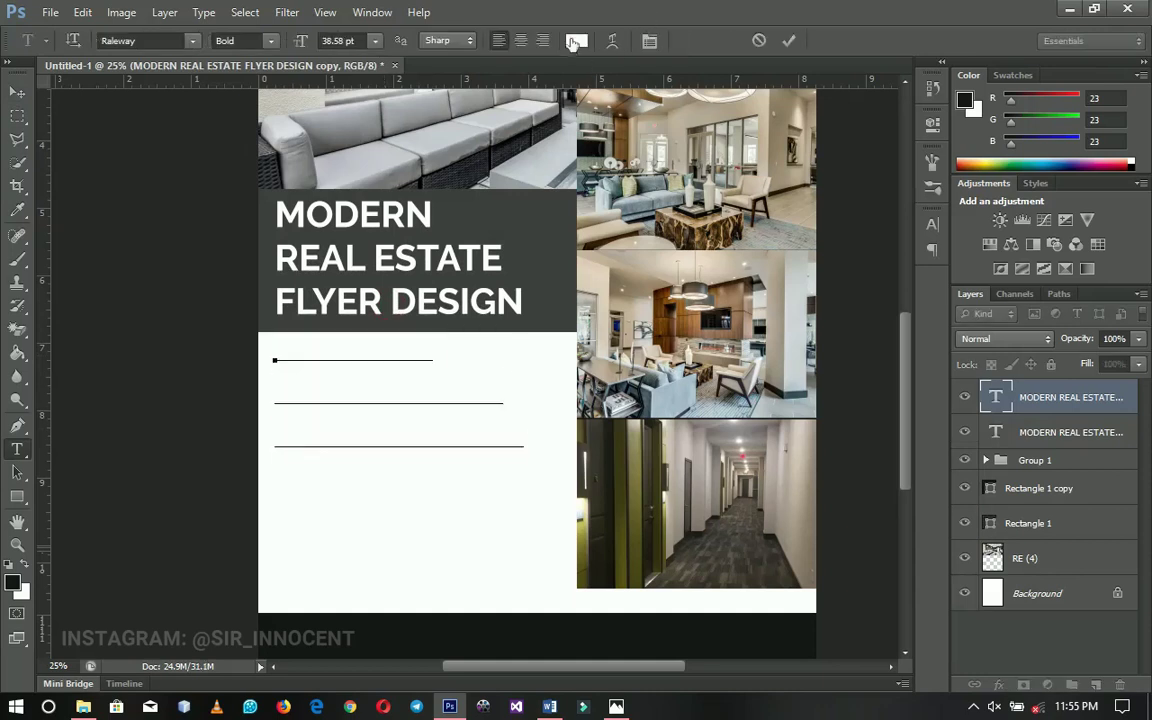
pyautogui.click(490, 644)
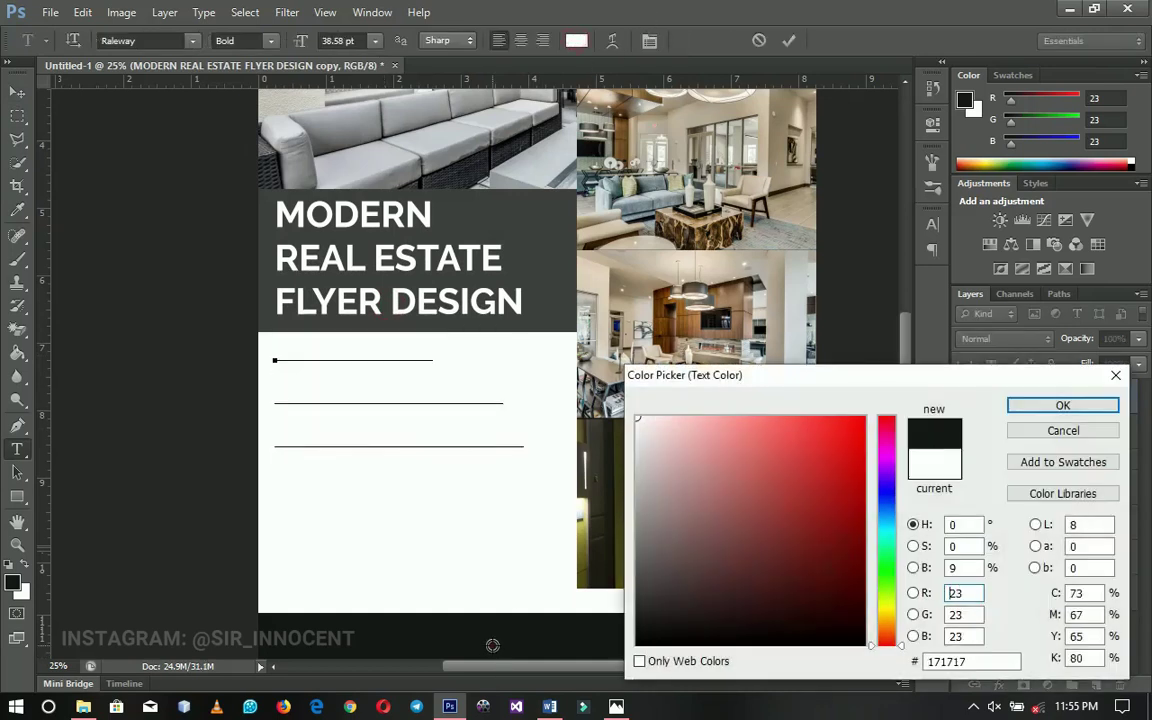
pyautogui.click(1045, 408)
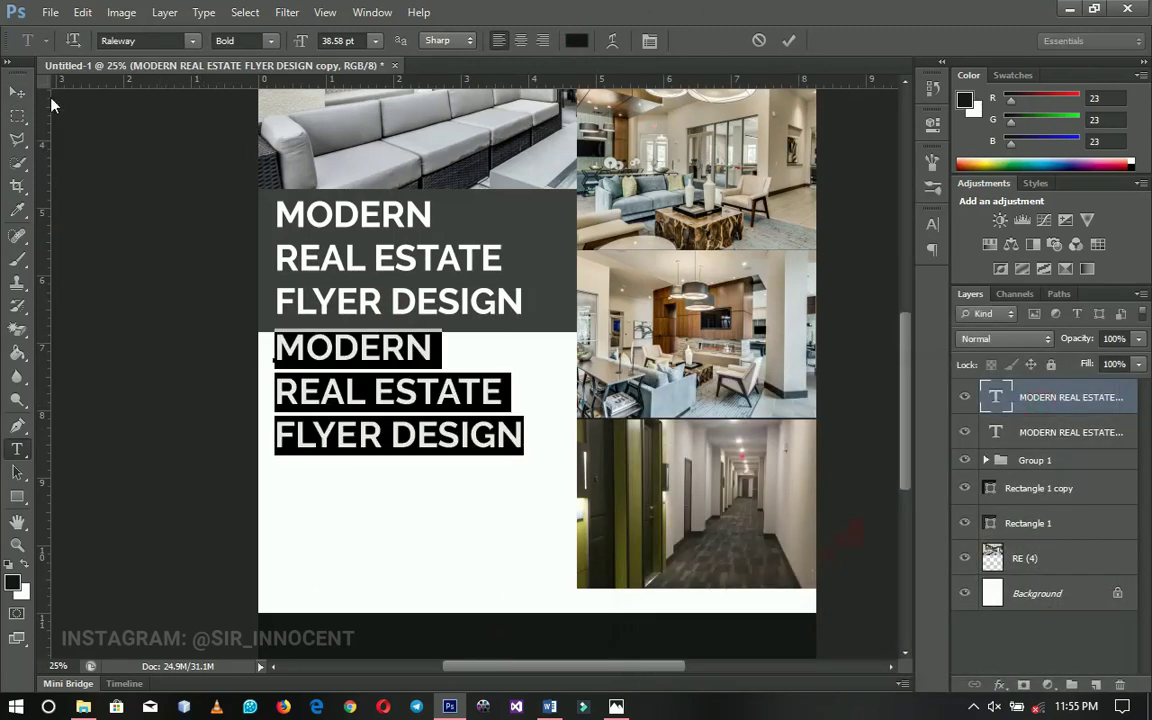
pyautogui.click(262, 41)
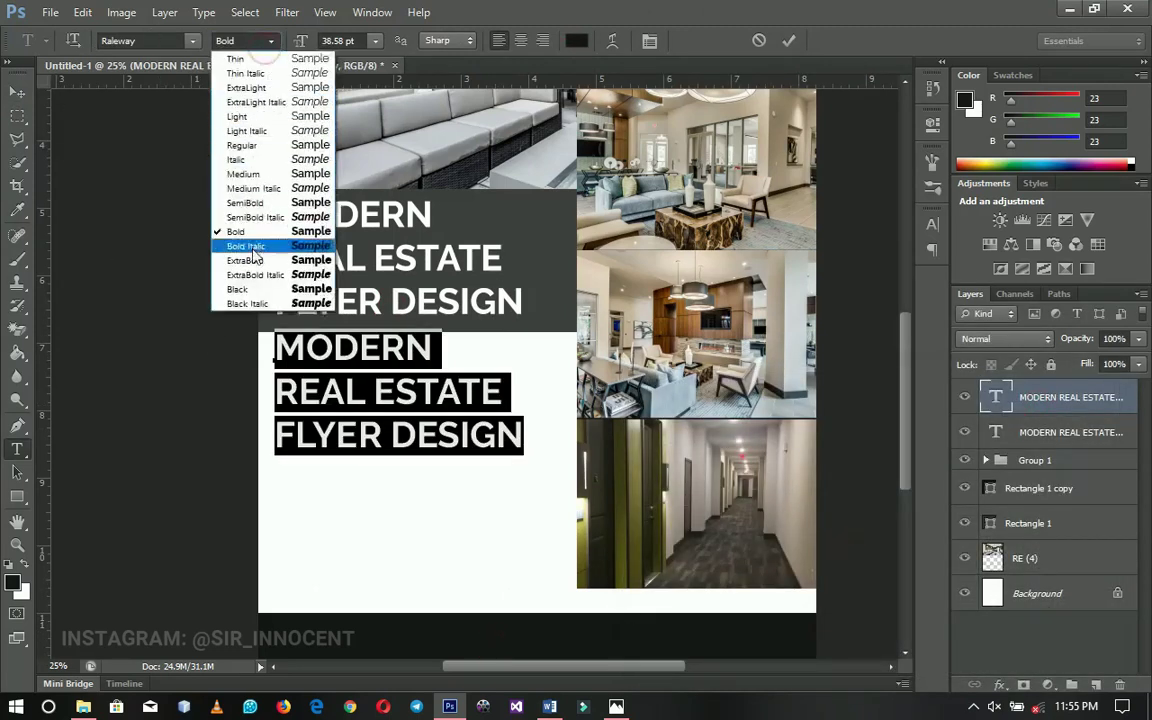
pyautogui.click(259, 207)
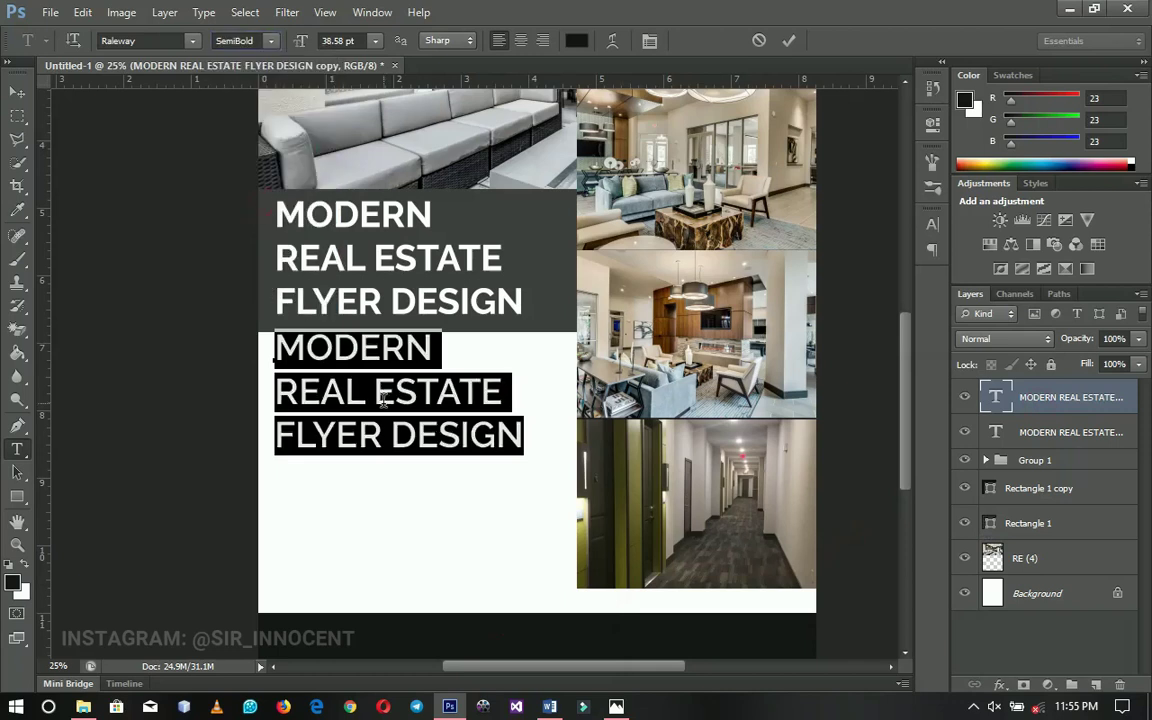
pyautogui.write('HOUSE FEATURES')
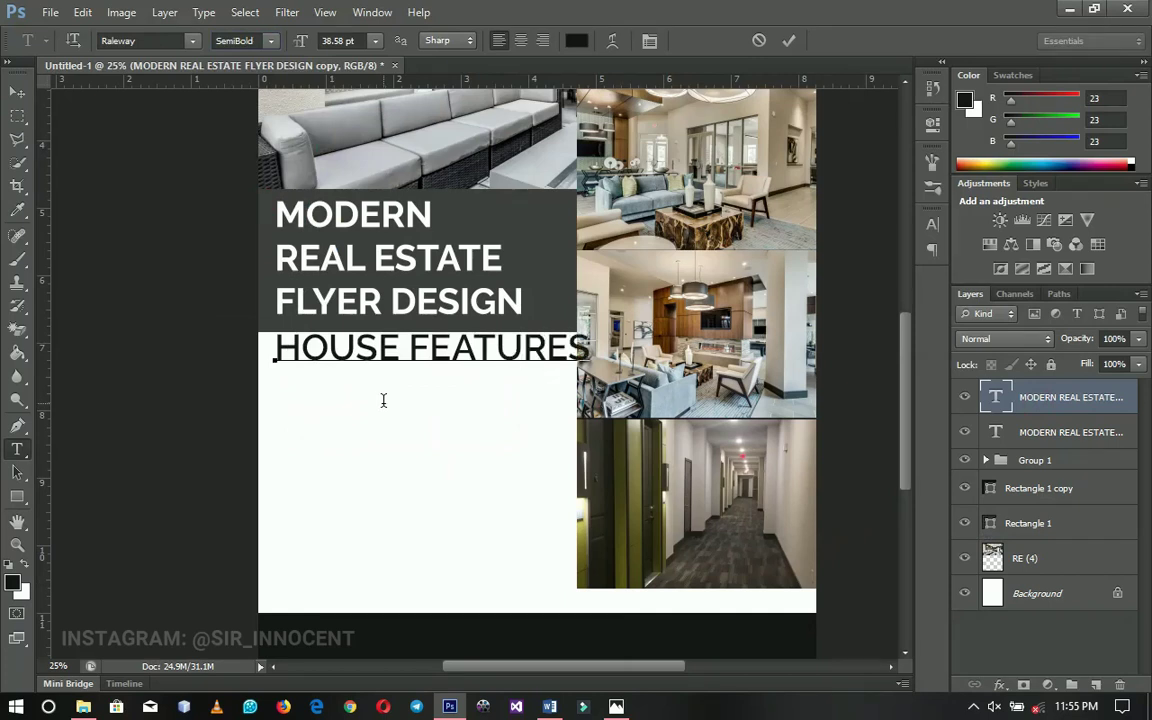
pyautogui.click(22, 93)
# Shrink the HOUSE FEATURES heading to about 41%
pyautogui.hotkey('ctrl', 't')
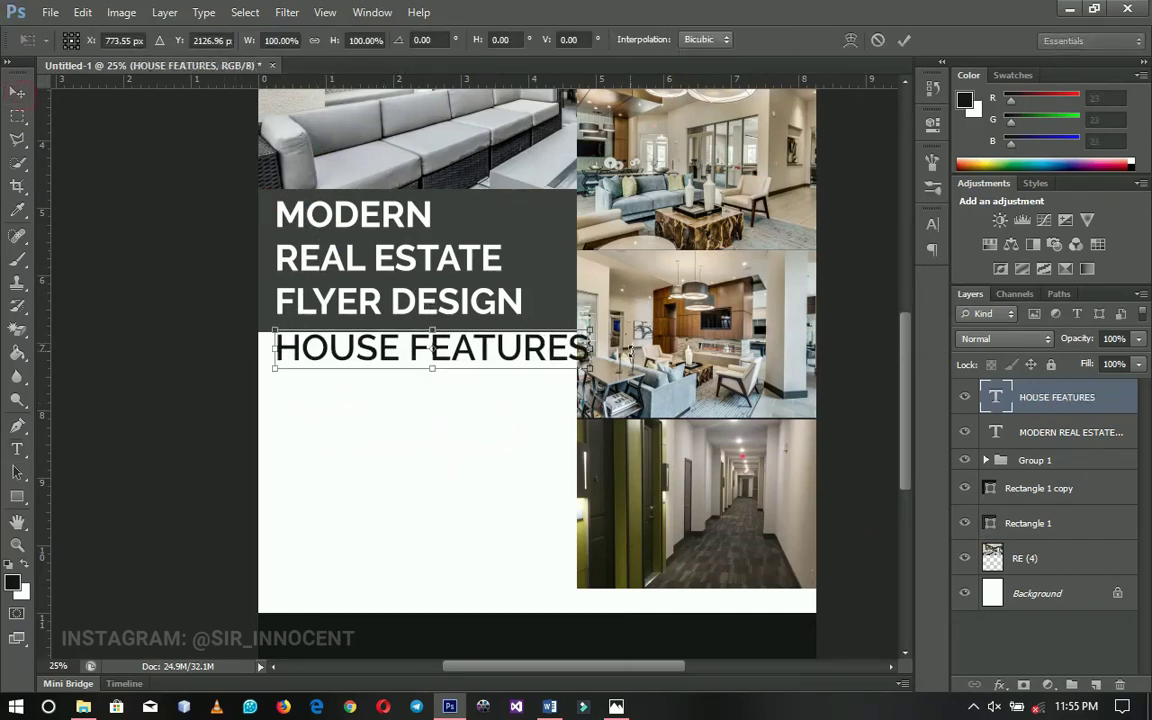
pyautogui.moveTo(588, 333); pyautogui.dragTo(393, 383)
pyautogui.press('Return')
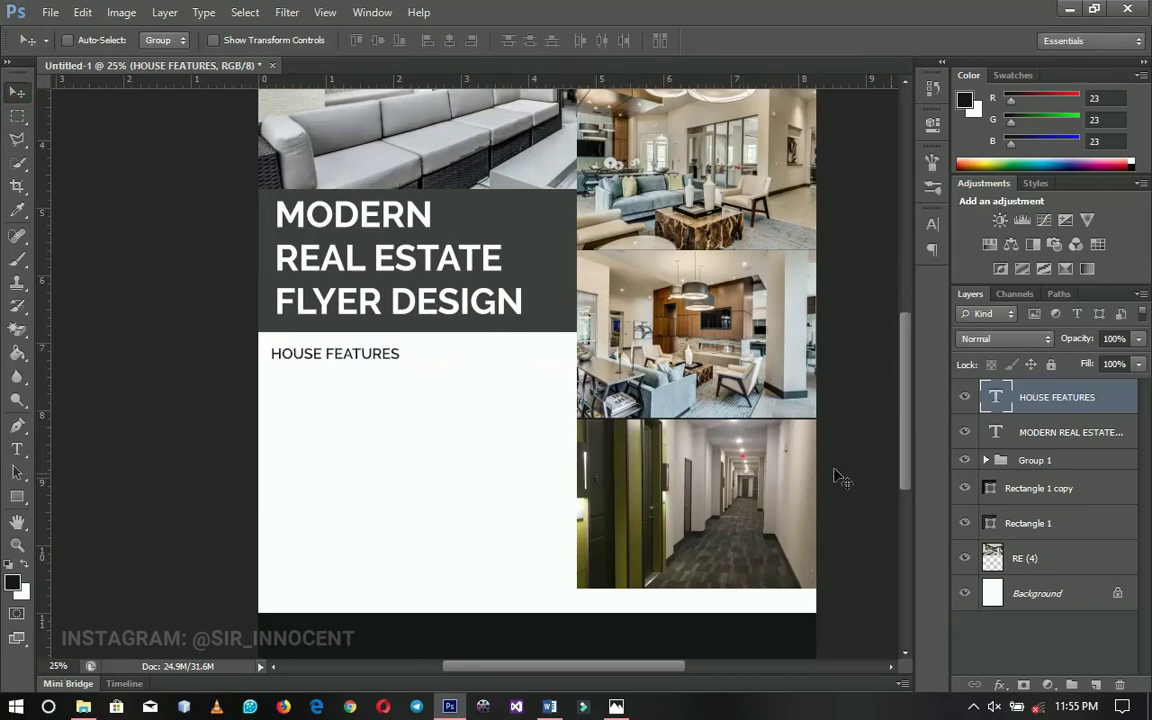
# Draw a small dark square bullet below the HOUSE FEATURES heading
pyautogui.click(17, 496)
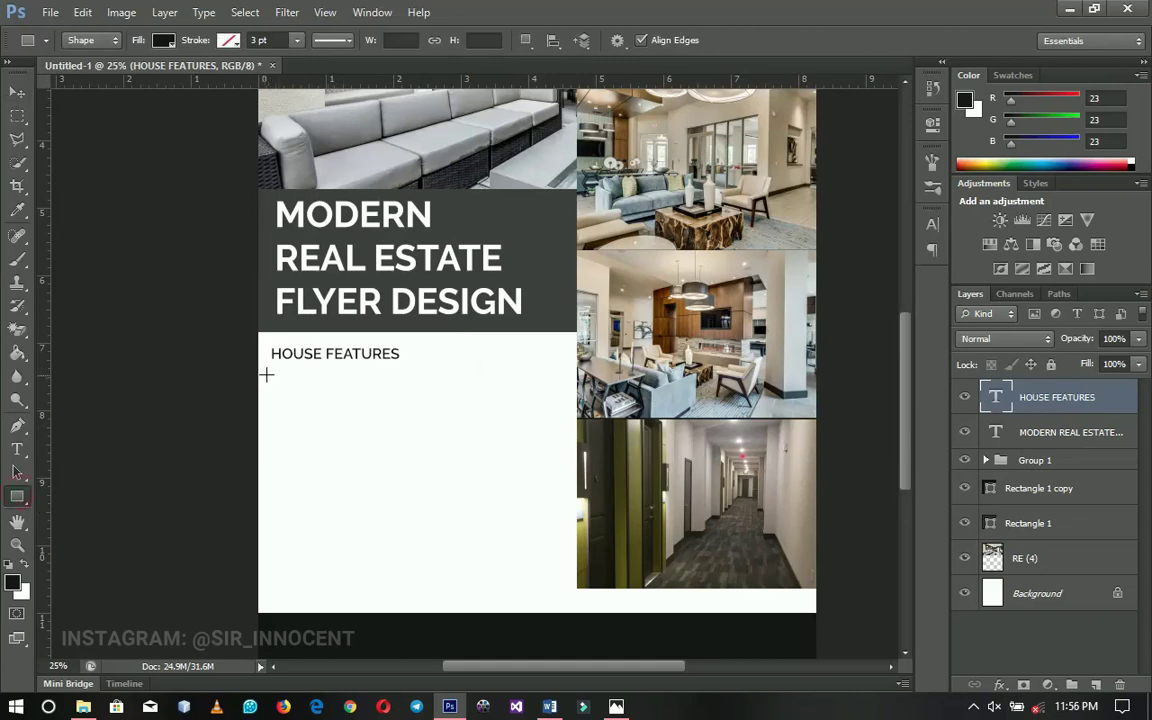
pyautogui.moveTo(270, 377); pyautogui.dragTo(281, 388)
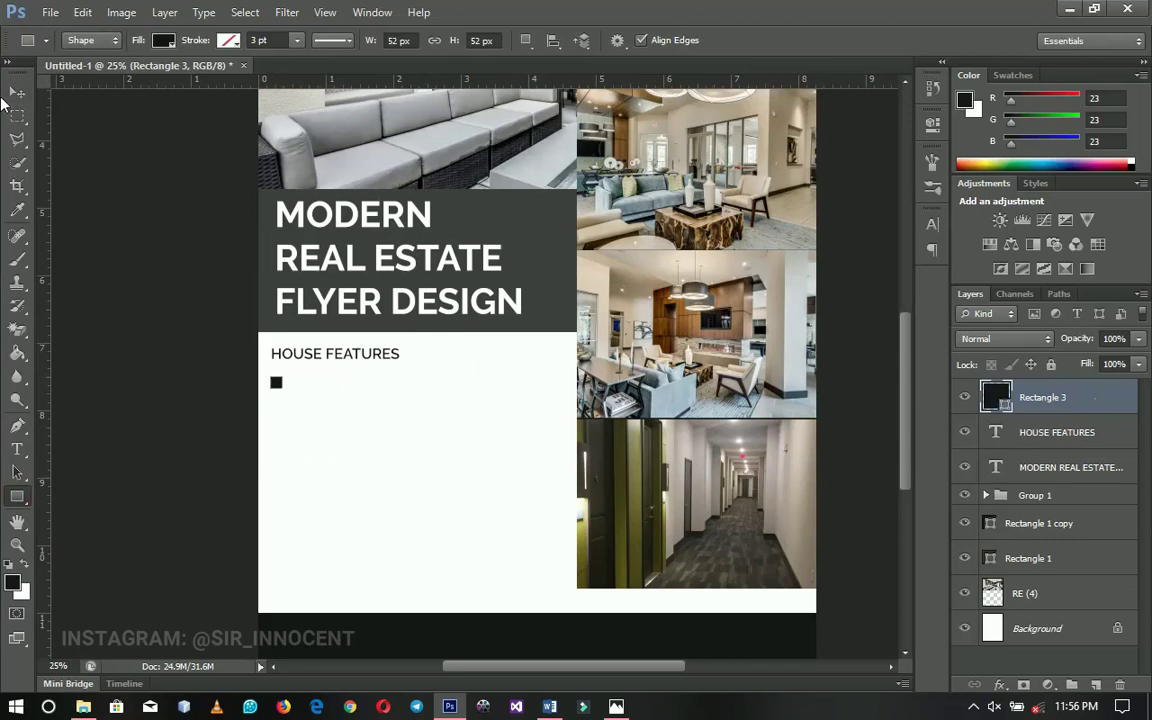
pyautogui.click(17, 92)
pyautogui.moveTo(242, 388); pyautogui.dragTo(259, 411)
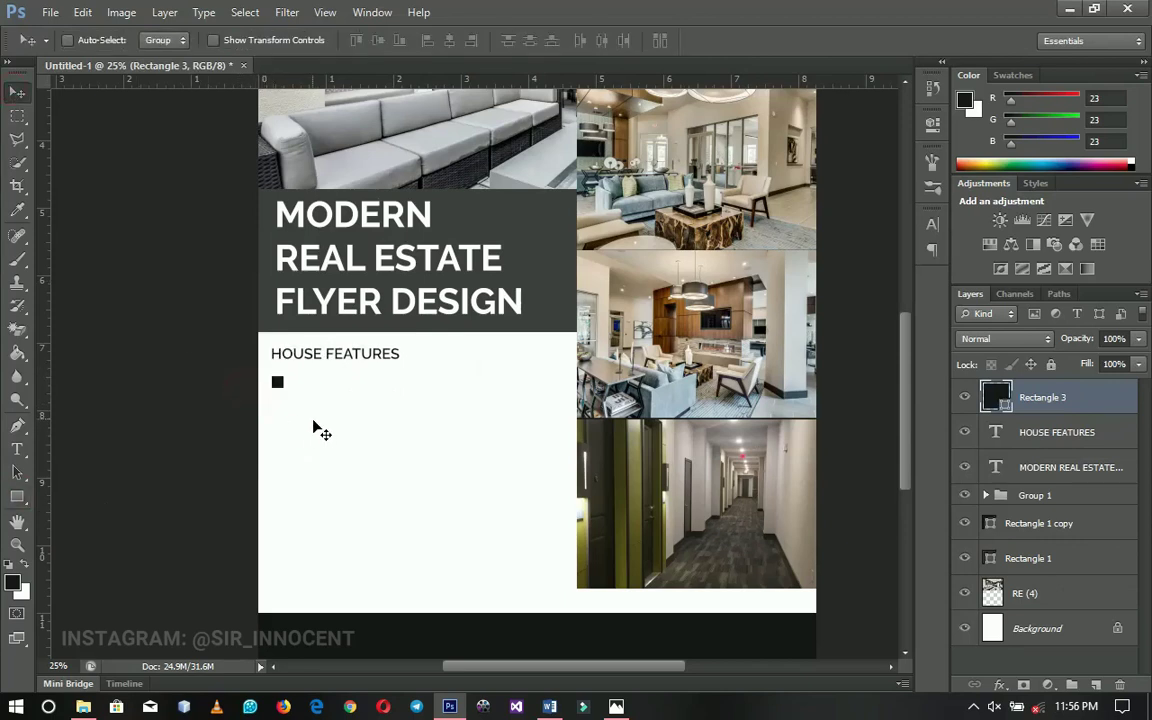
pyautogui.hotkey('ctrl', '+')
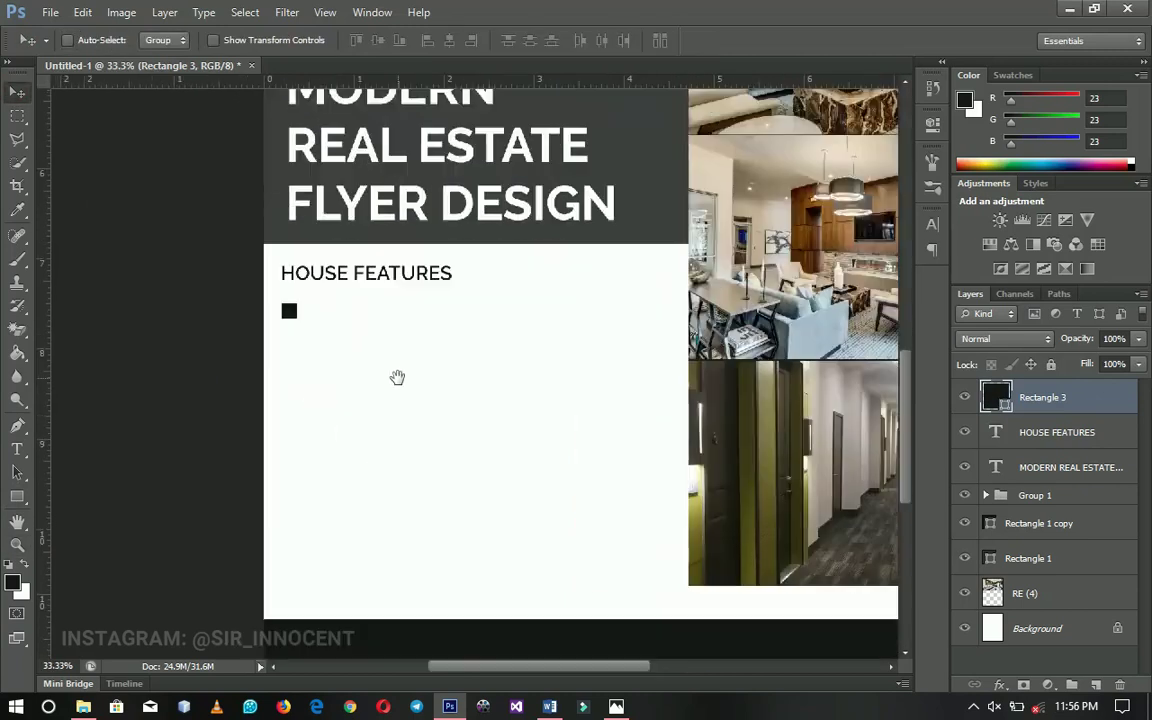
pyautogui.keyDown('ctrl'); pyautogui.click(415, 370); pyautogui.keyUp('ctrl')
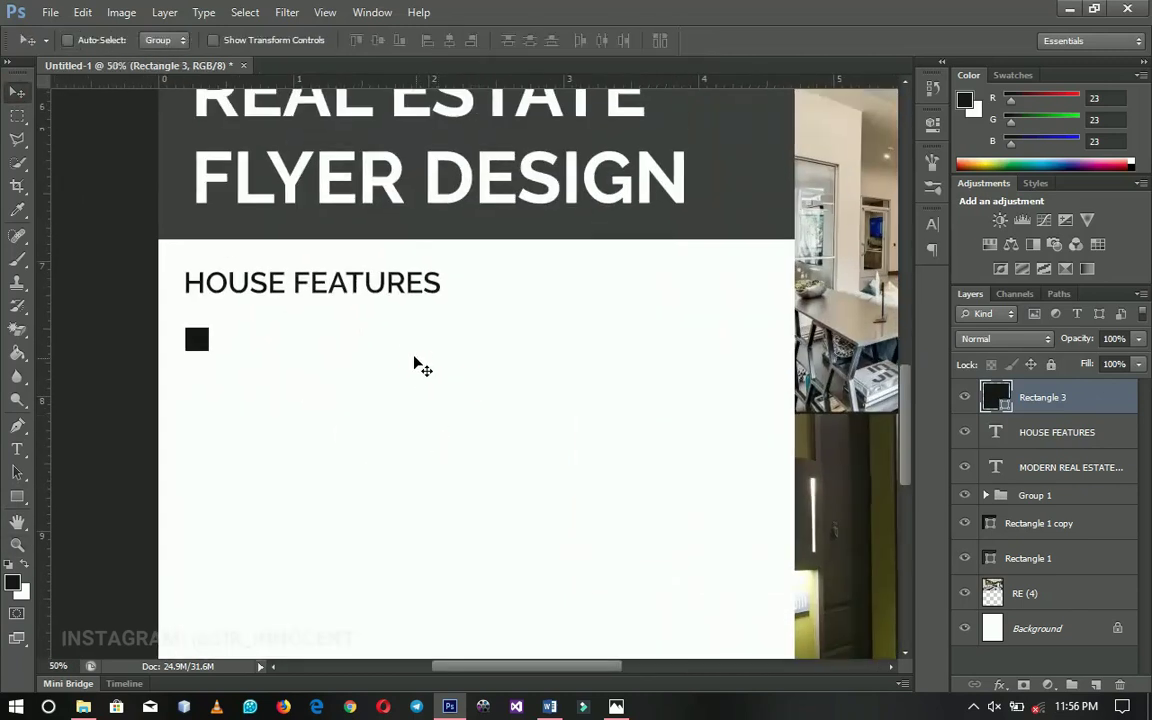
# Copy HOUSE FEATURES beside the bullet, scale it to 94%, and retype it BEDROOM
pyautogui.rightClick(395, 285)
pyautogui.click(430, 295)
pyautogui.moveTo(365, 290); pyautogui.dragTo(331, 363)
pyautogui.press('Up')
pyautogui.press('Up')
pyautogui.press('Up')
pyautogui.press('Up')
pyautogui.press('Right')
pyautogui.press('Right')
pyautogui.press('Right')
pyautogui.press('Right')
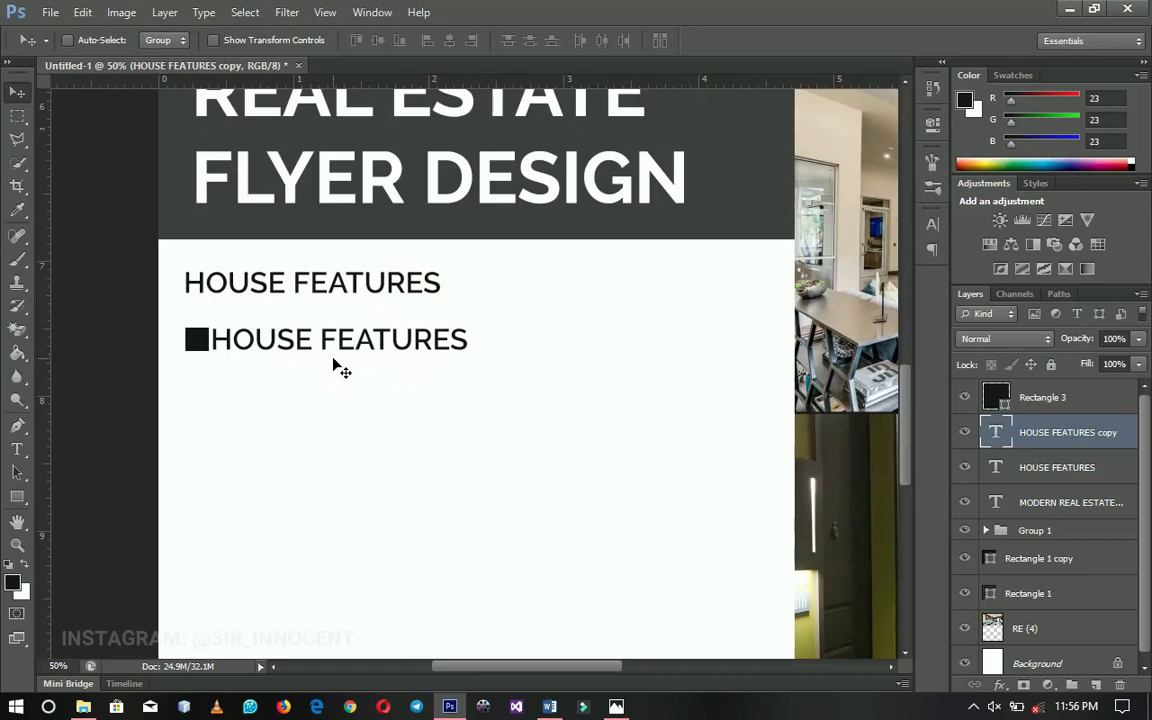
pyautogui.hotkey('ctrl', 't')
pyautogui.moveTo(472, 322); pyautogui.dragTo(463, 325)
pyautogui.press('Return')
pyautogui.doubleClick(441, 336)
pyautogui.hotkey('ctrl', 'a')
pyautogui.write('BED')
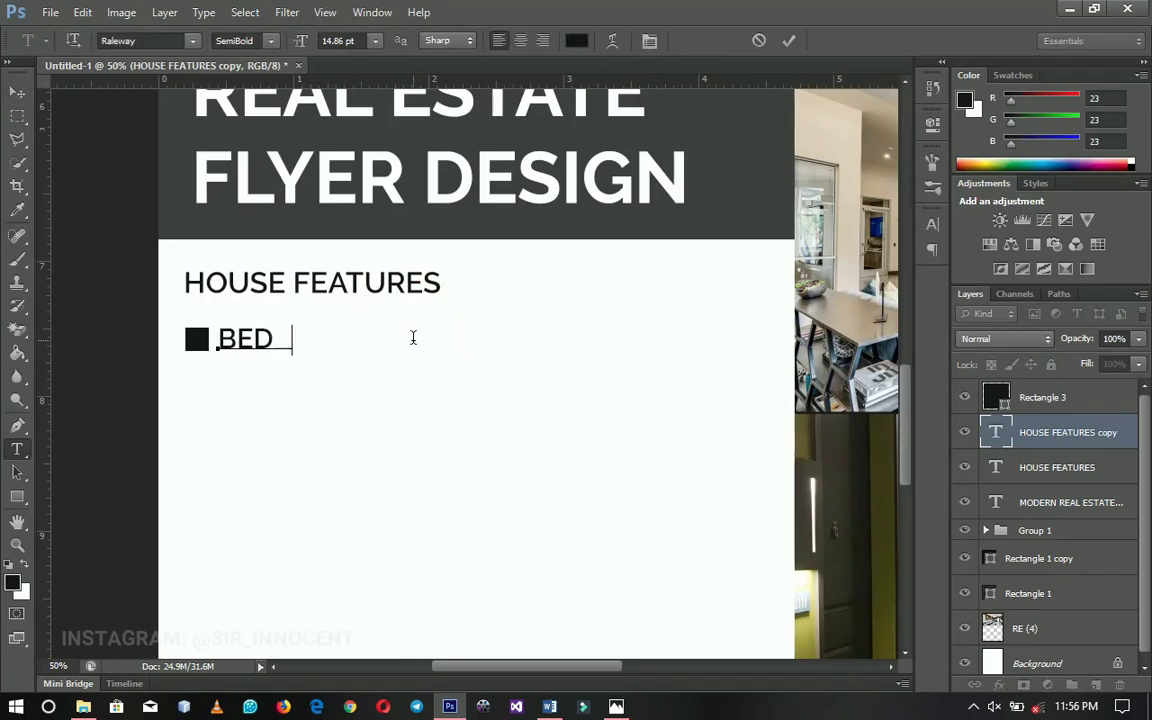
pyautogui.write('ROOM')
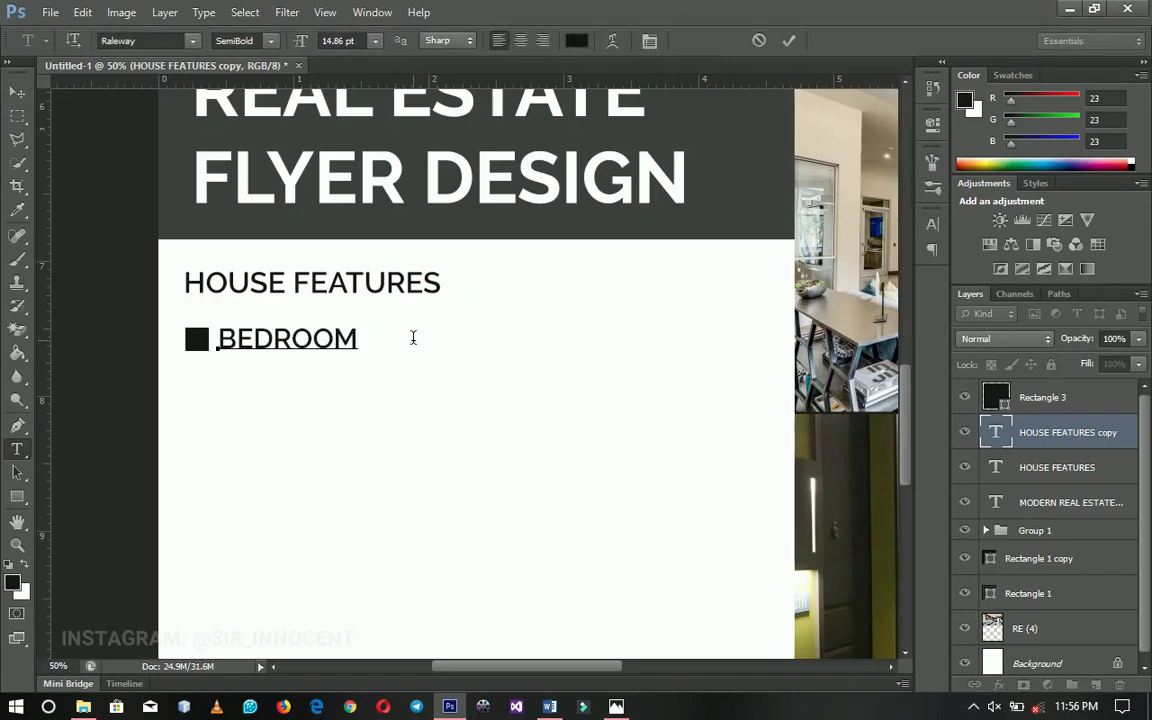
# Duplicate the bullet and BEDROOM line below it and retype it BATHROOM
pyautogui.click(17, 91)
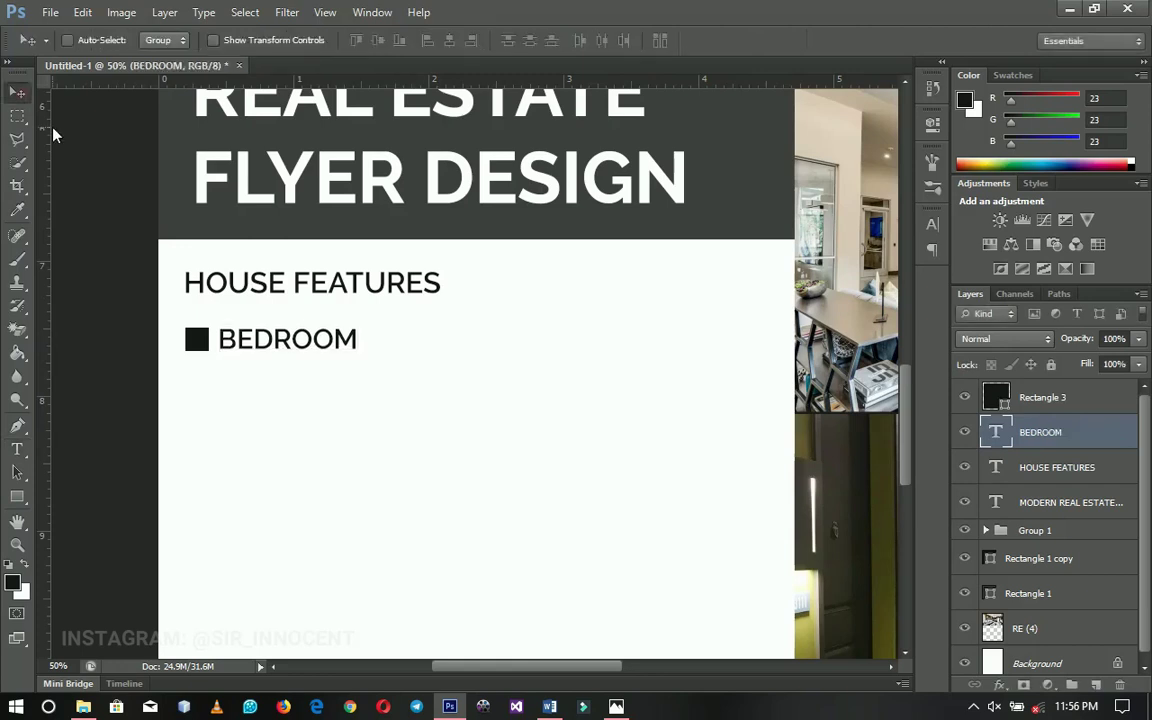
pyautogui.press('Right')
pyautogui.press('Right')
pyautogui.press('Right')
pyautogui.press('Right')
pyautogui.press('Right')
pyautogui.press('Right')
pyautogui.press('Right')
pyautogui.press('Right')
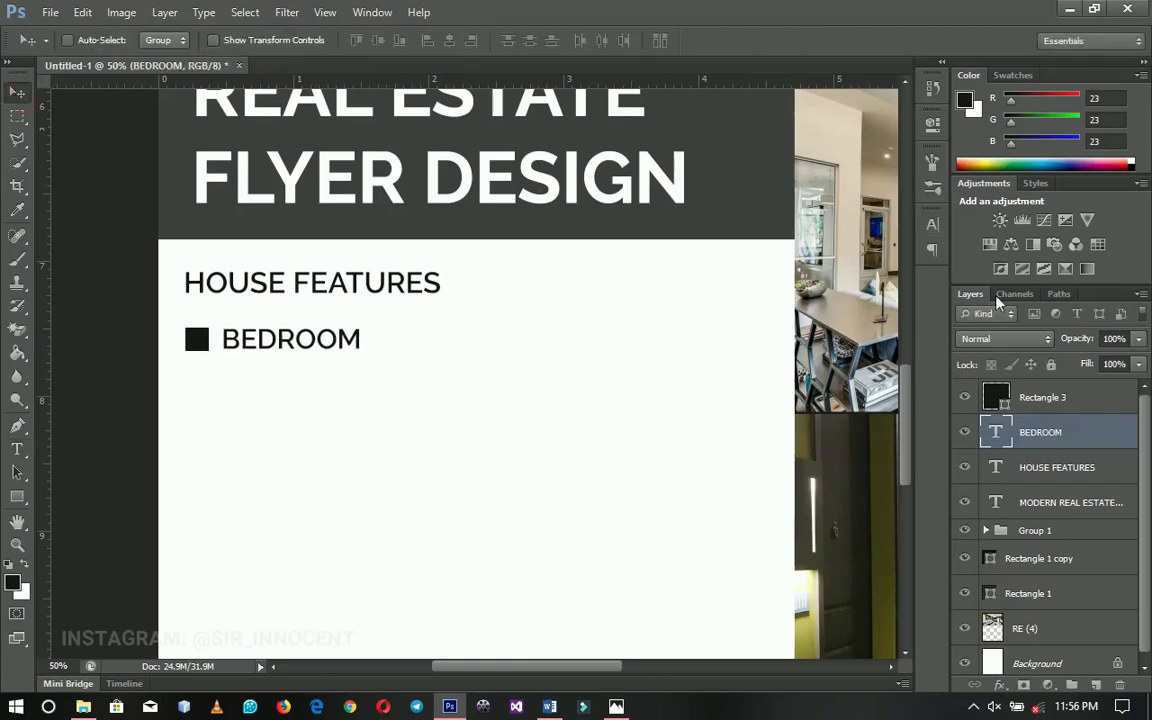
pyautogui.keyDown('shift'); pyautogui.click(1060, 400); pyautogui.keyUp('shift')
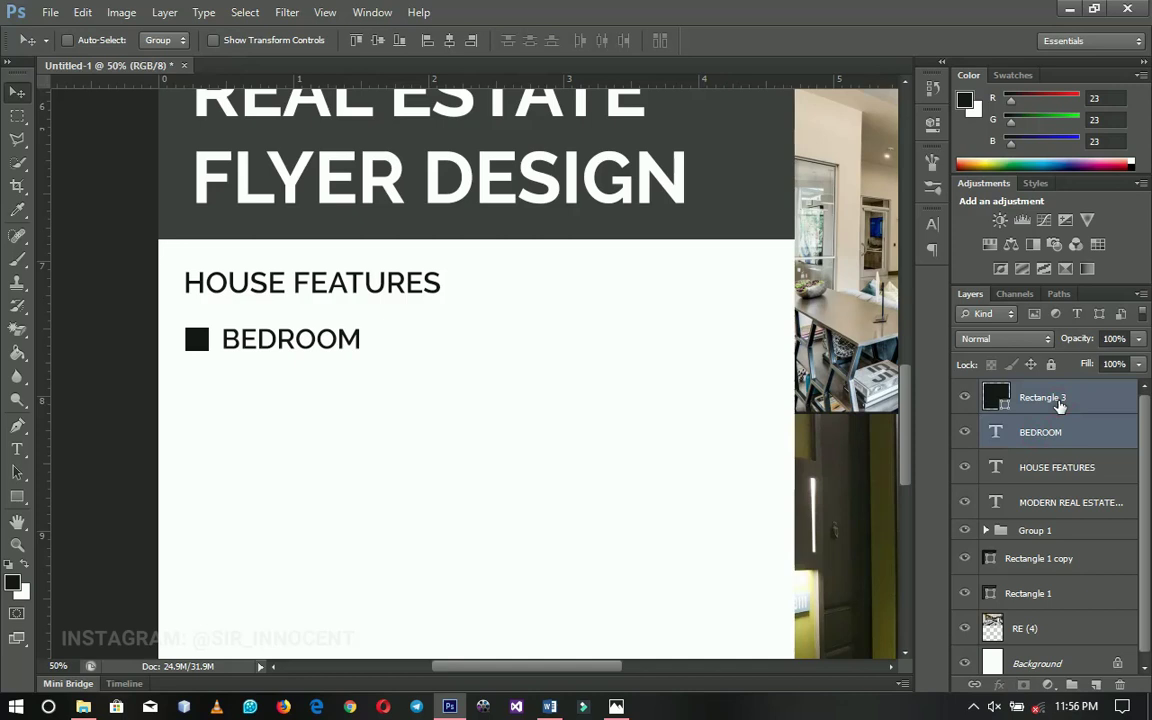
pyautogui.hotkey('ctrl', 'j')
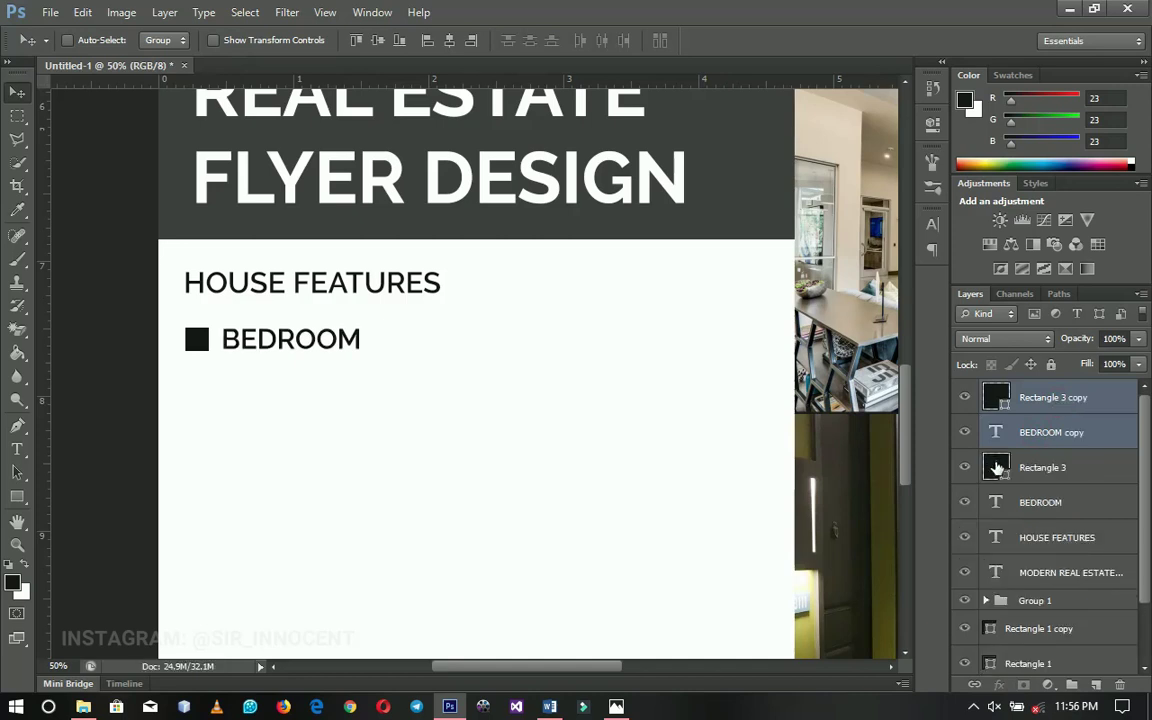
pyautogui.moveTo(360, 350); pyautogui.dragTo(357, 395)
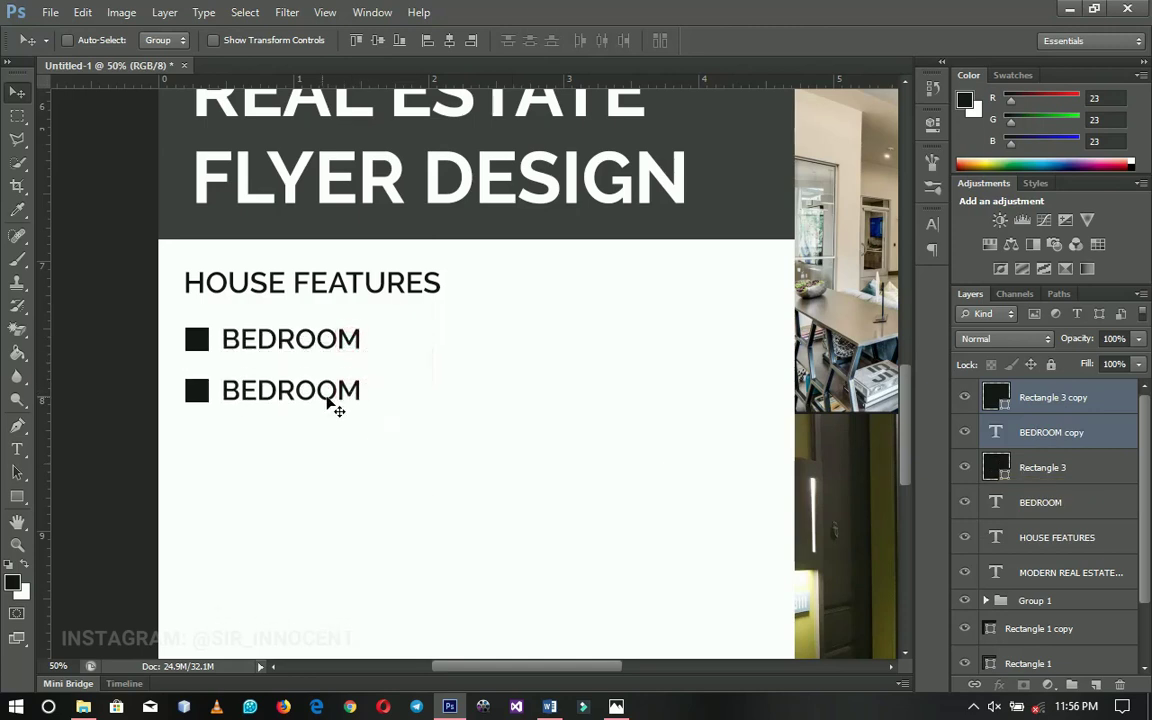
pyautogui.press('t')
pyautogui.doubleClick(314, 393)
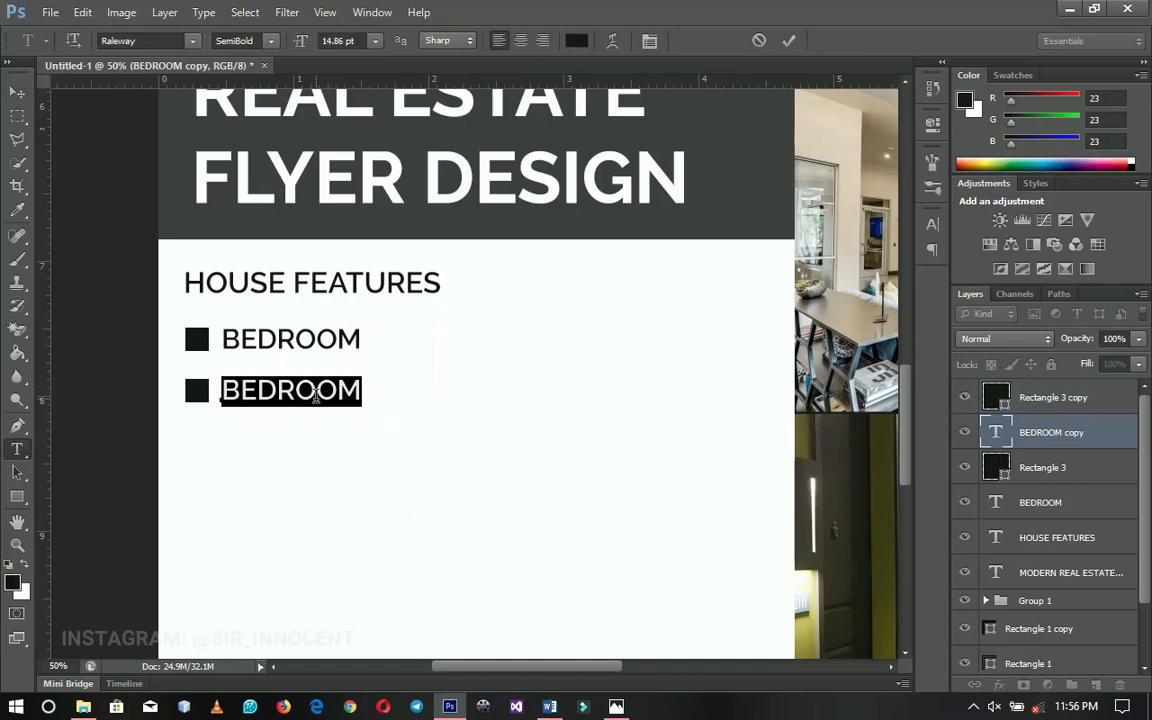
pyautogui.write('BATHROOM')
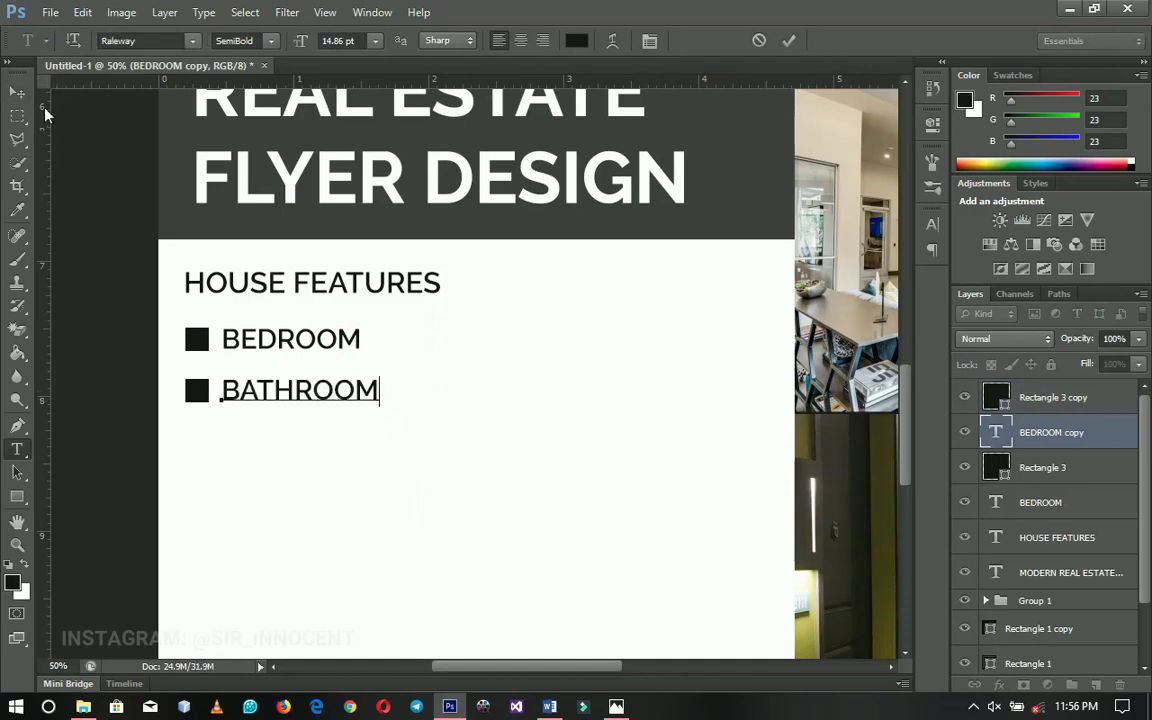
pyautogui.click(17, 92)
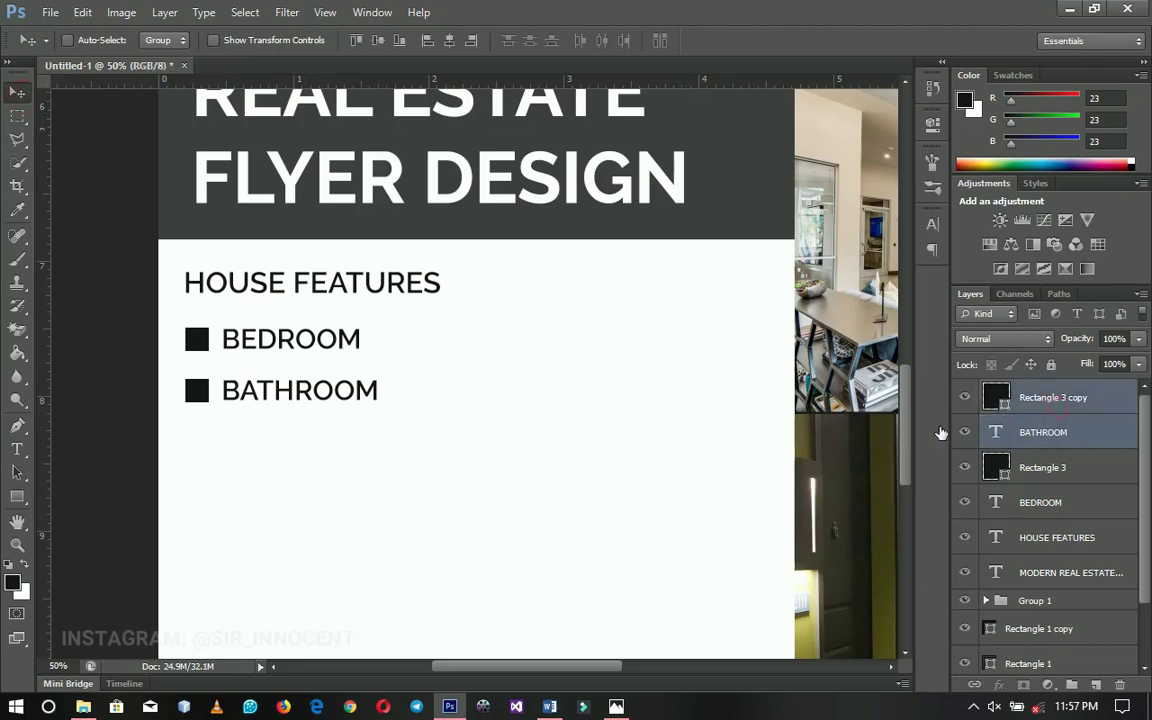
# Add a third bulleted line reading HALL
pyautogui.keyDown('shift'); pyautogui.click(1067, 405); pyautogui.keyUp('shift')
pyautogui.moveTo(370, 394); pyautogui.dragTo(357, 455)
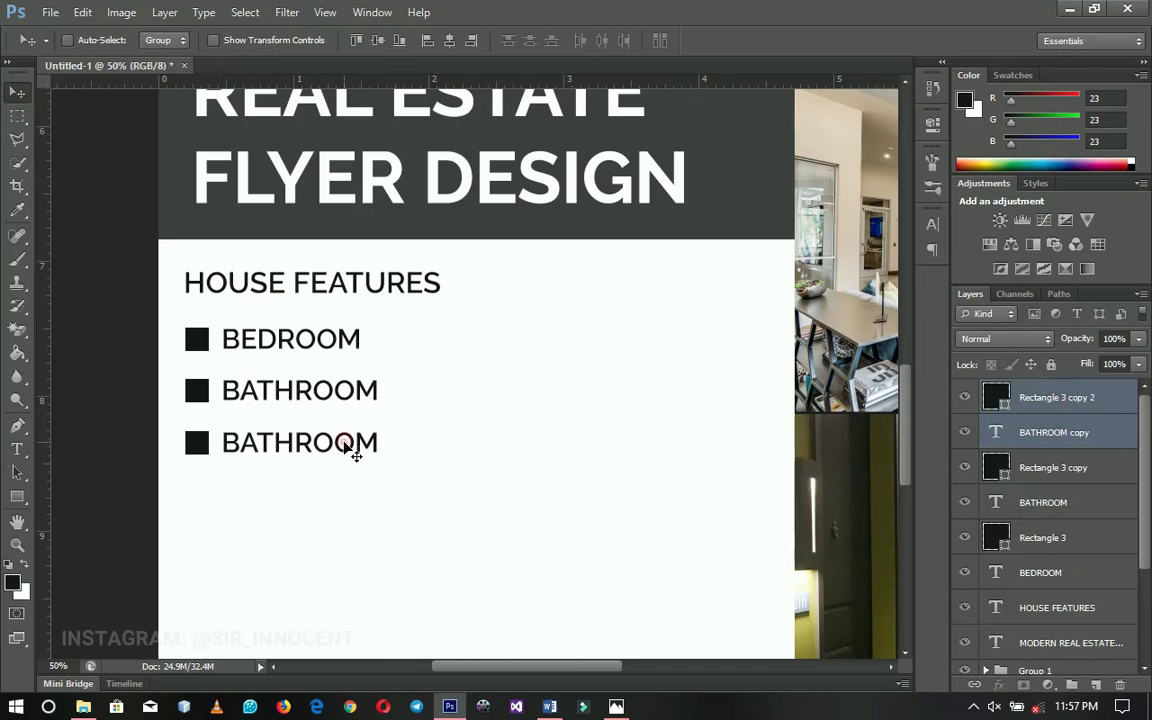
pyautogui.press('t')
pyautogui.doubleClick(340, 441)
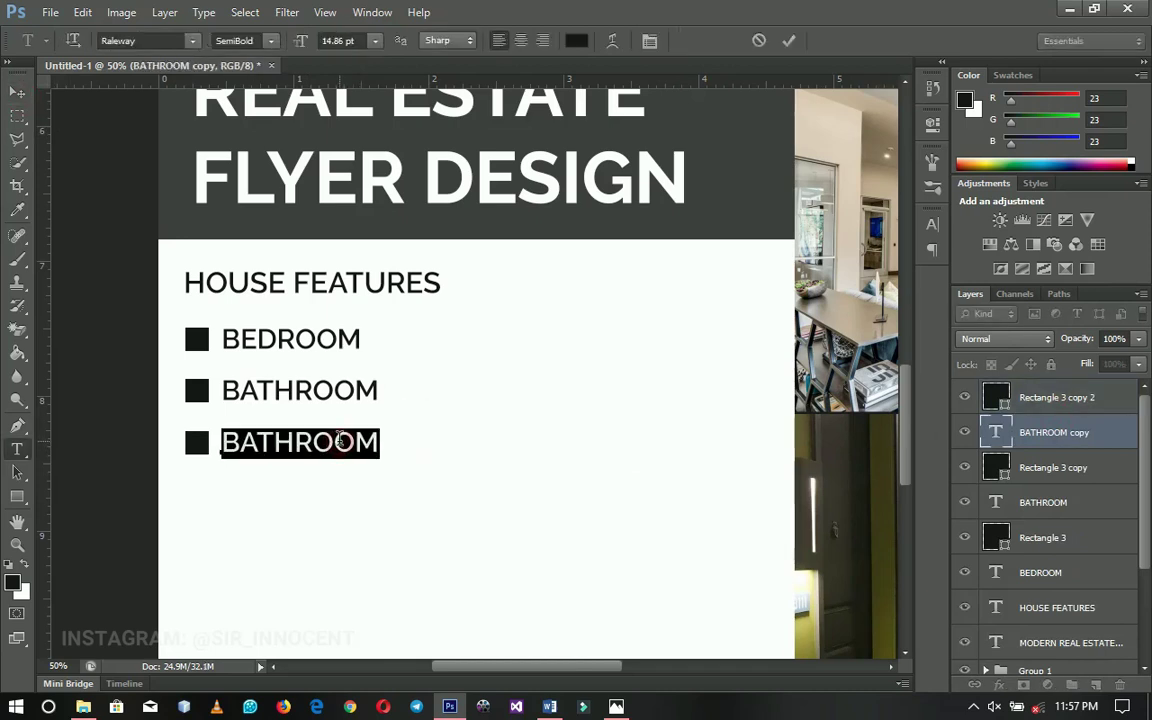
pyautogui.write('HALL')
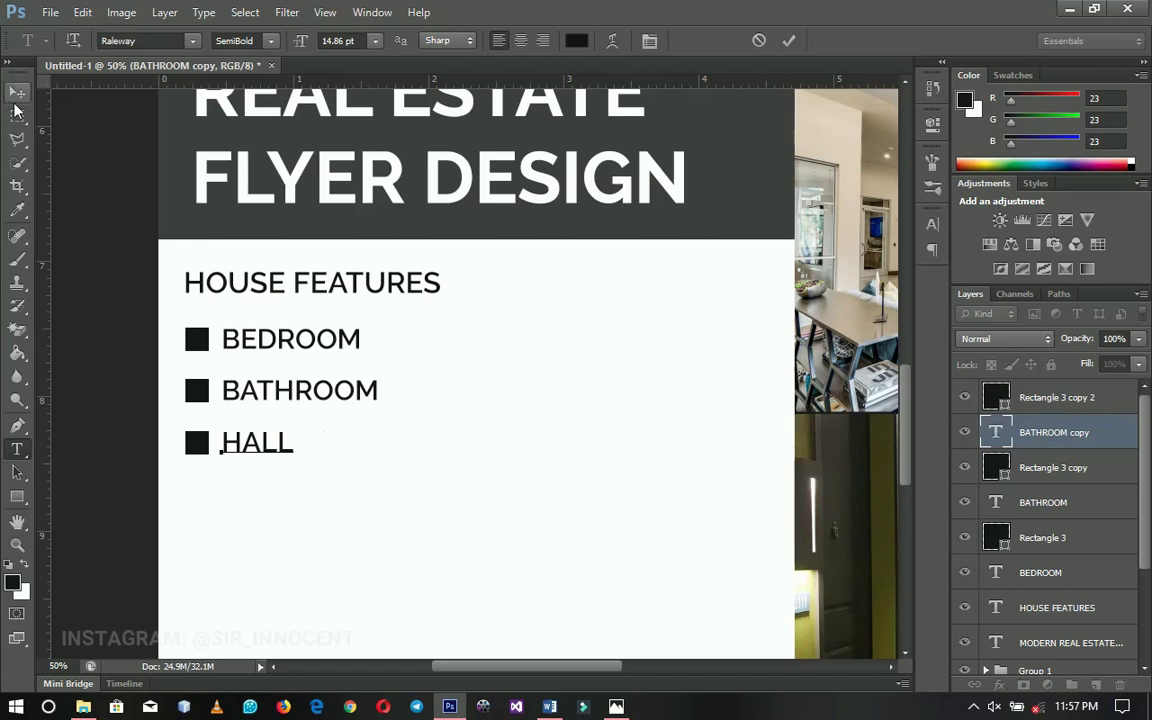
pyautogui.click(17, 92)
# Add a fourth bulleted line reading KITCHEN
pyautogui.moveTo(399, 530); pyautogui.dragTo(419, 406)
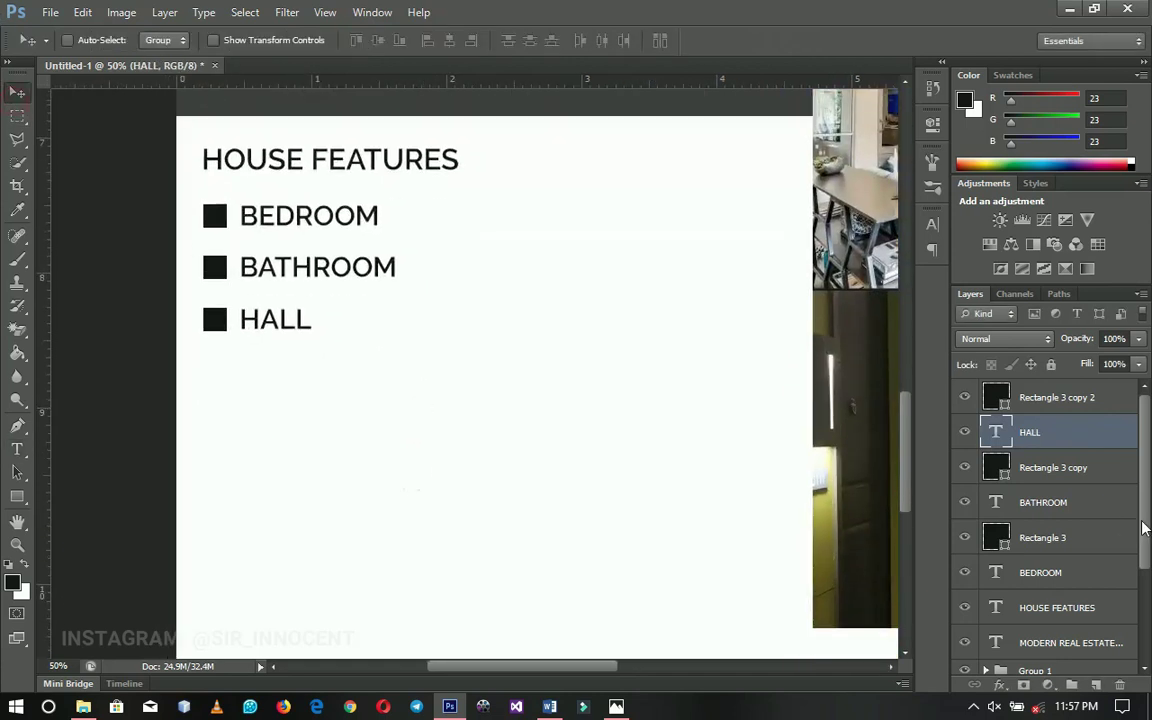
pyautogui.keyDown('shift'); pyautogui.click(1050, 410); pyautogui.keyUp('shift')
pyautogui.hotkey('ctrl', 'j')
pyautogui.moveTo(874, 419); pyautogui.dragTo(874, 471)
pyautogui.press('t')
pyautogui.doubleClick(267, 373)
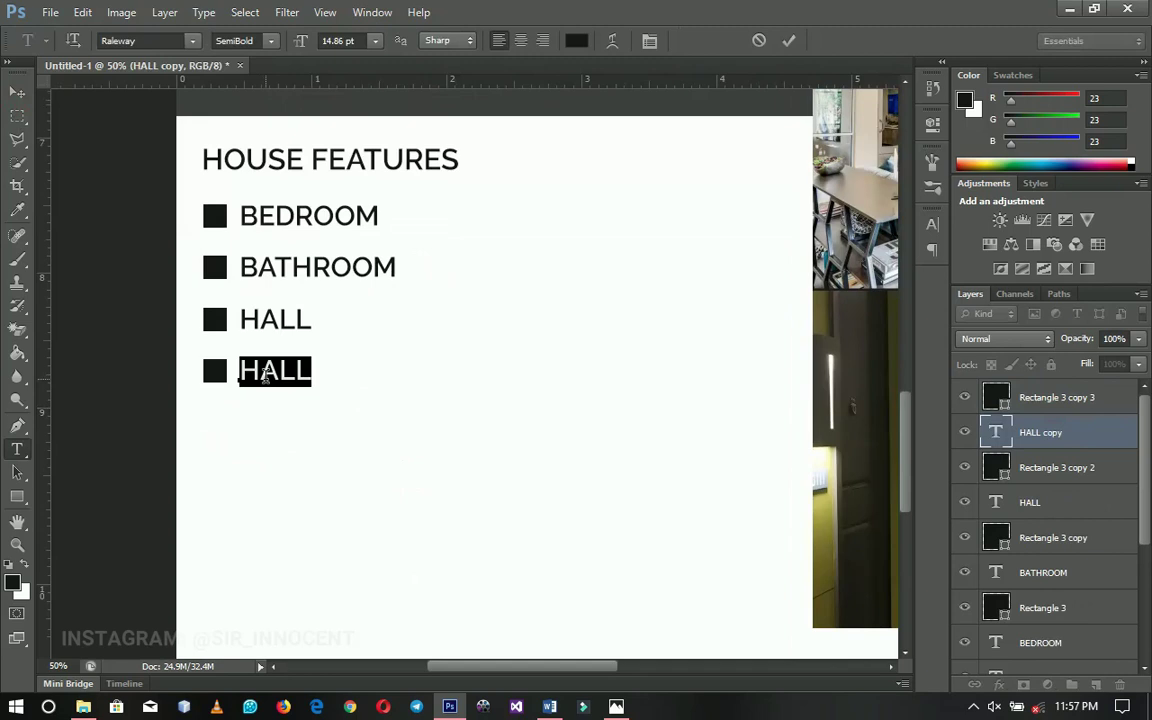
pyautogui.write('KITCHEN')
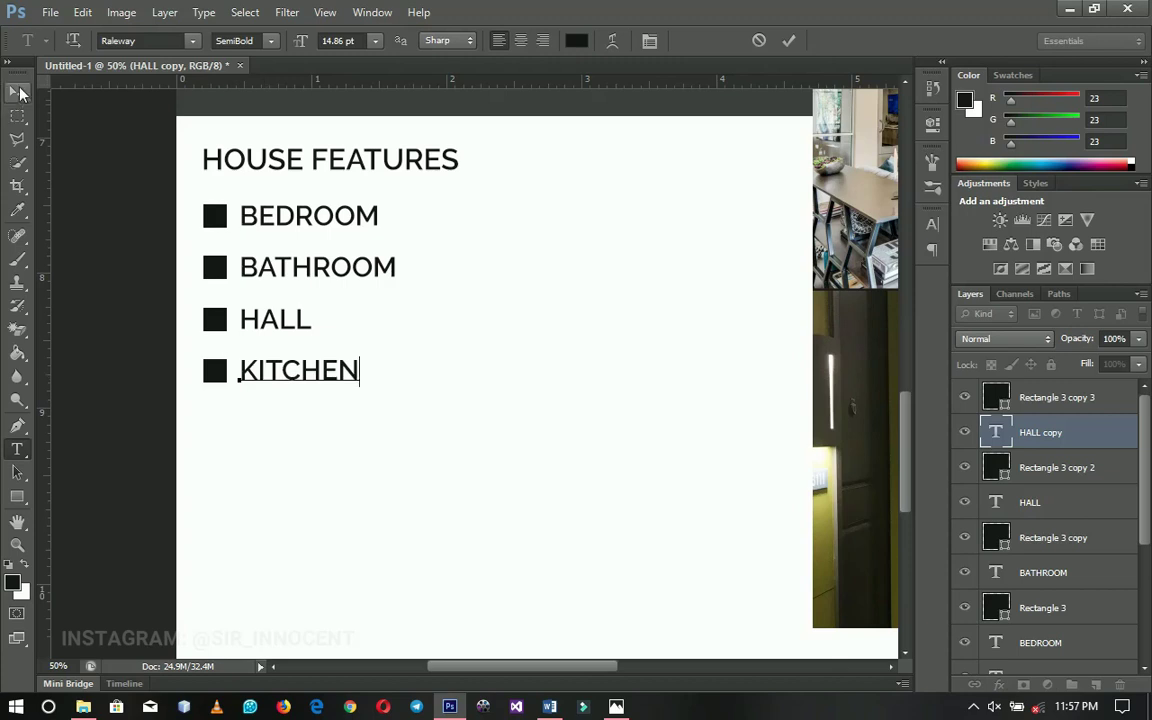
pyautogui.click(17, 92)
# Select all bullet and text layers of the list, from BEDROOM up
pyautogui.scroll(-3, 1060, 500)
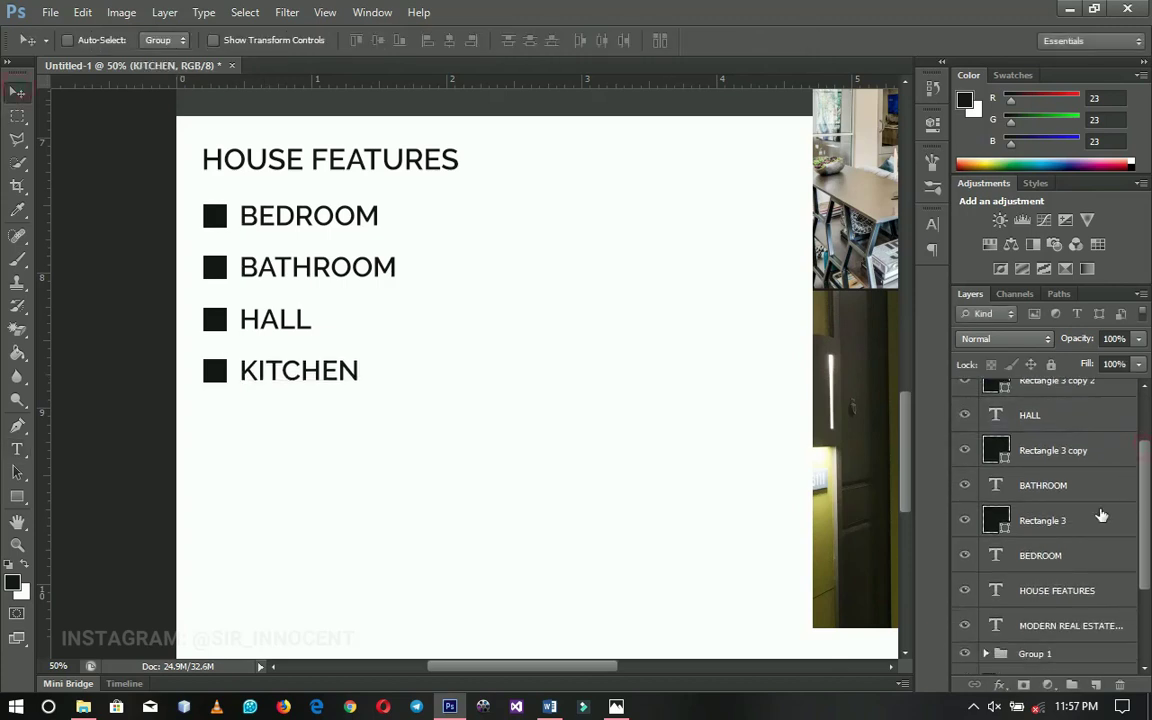
pyautogui.click(1049, 558)
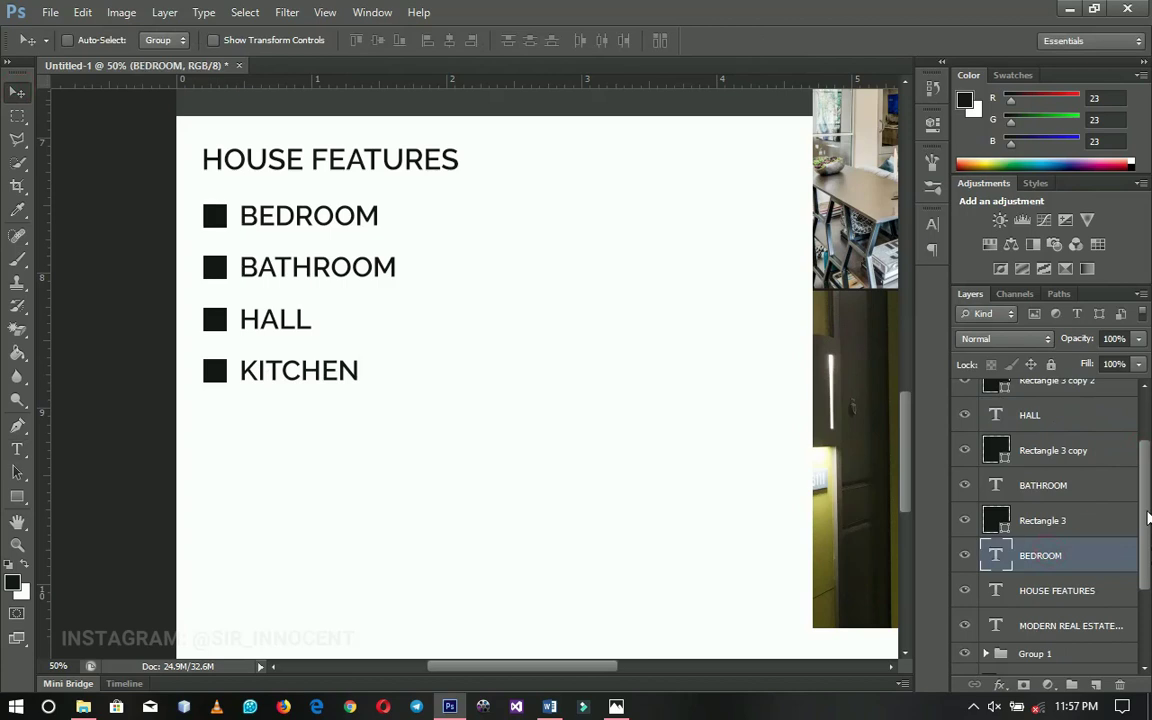
pyautogui.scroll(3, 1091, 399)
pyautogui.keyDown('shift'); pyautogui.click(1088, 400); pyautogui.keyUp('shift')
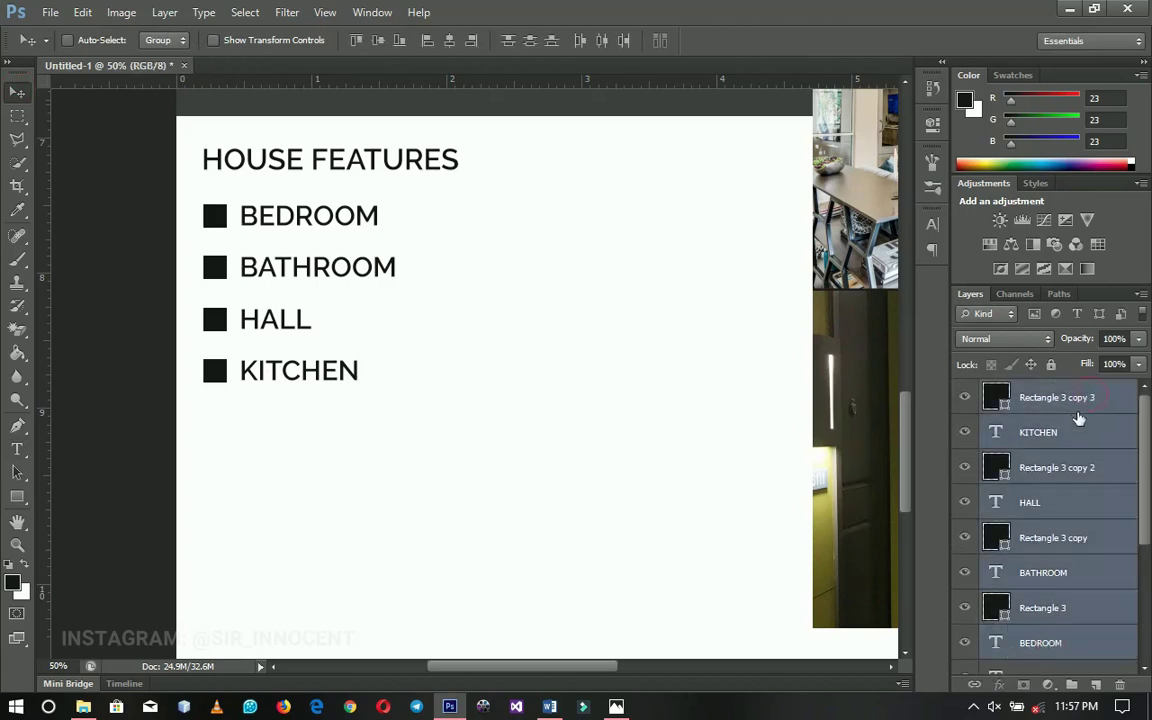
# Group the list layers and name the group HOUSE FEATURES
pyautogui.hotkey('ctrl', 'g')
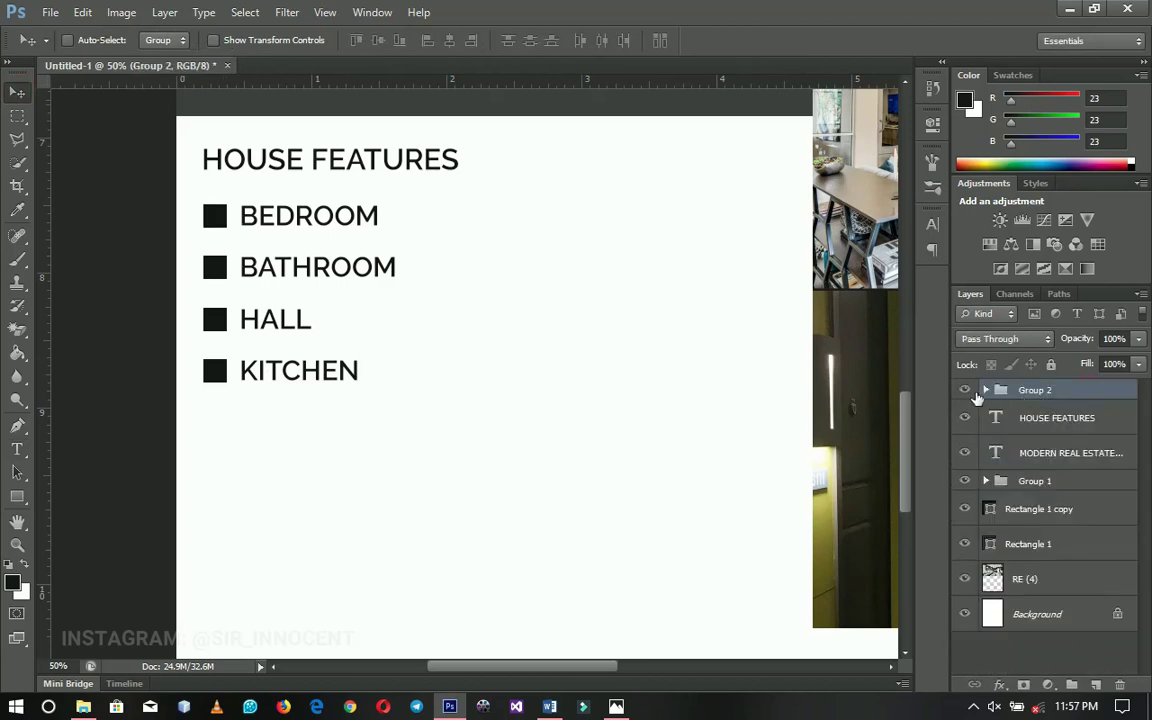
pyautogui.click(970, 391)
pyautogui.click(970, 391)
pyautogui.doubleClick(1035, 392)
pyautogui.write('HOUSE FEATURES')
pyautogui.press('Return')
# Duplicate the HOUSE FEATURES group into a second column on the right
pyautogui.moveTo(442, 396); pyautogui.dragTo(431, 377)
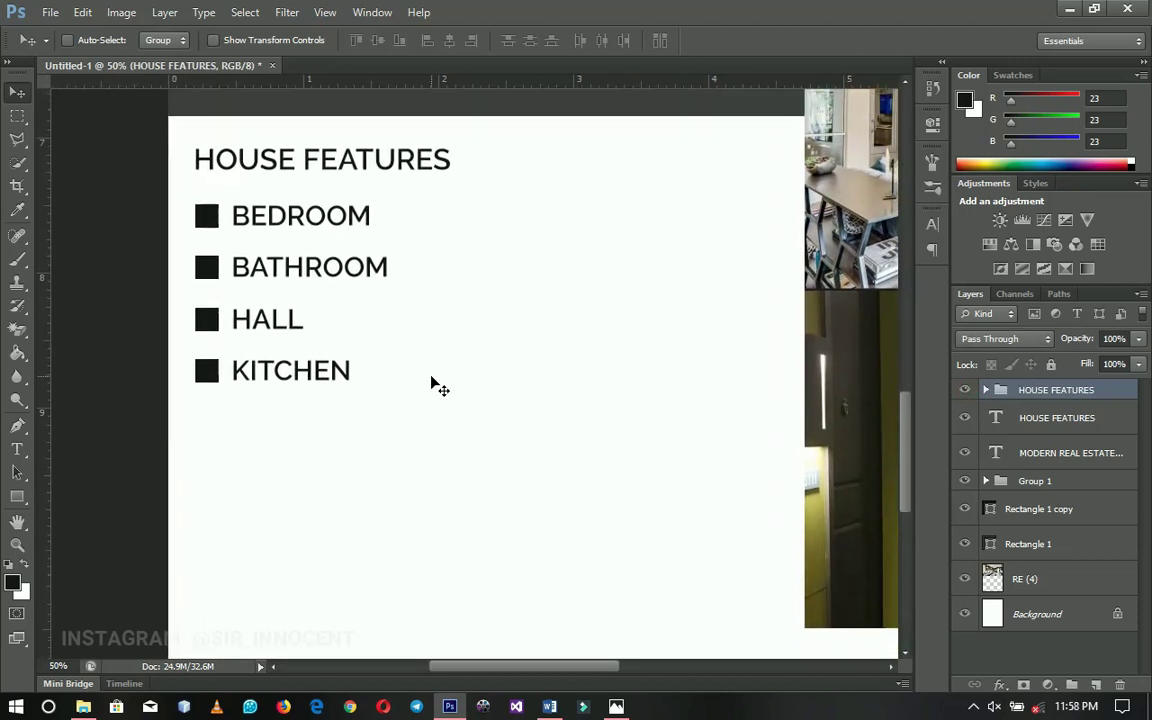
pyautogui.hotkey('ctrl', 'j')
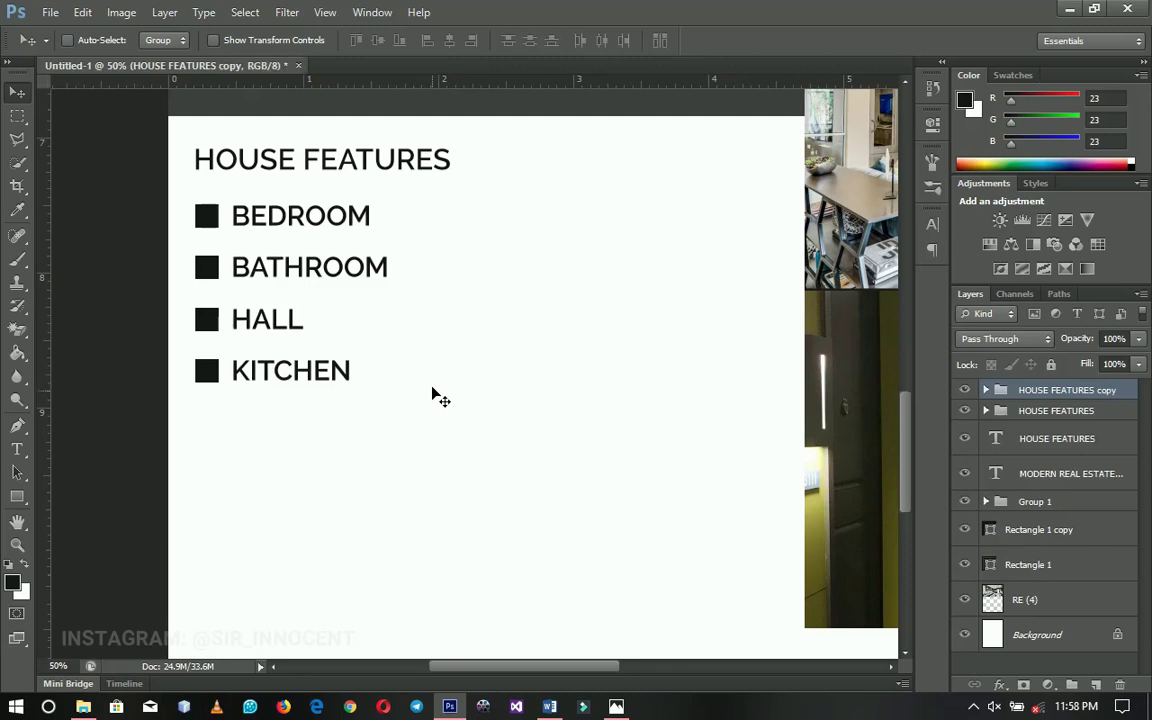
pyautogui.moveTo(254, 301); pyautogui.dragTo(498, 347)
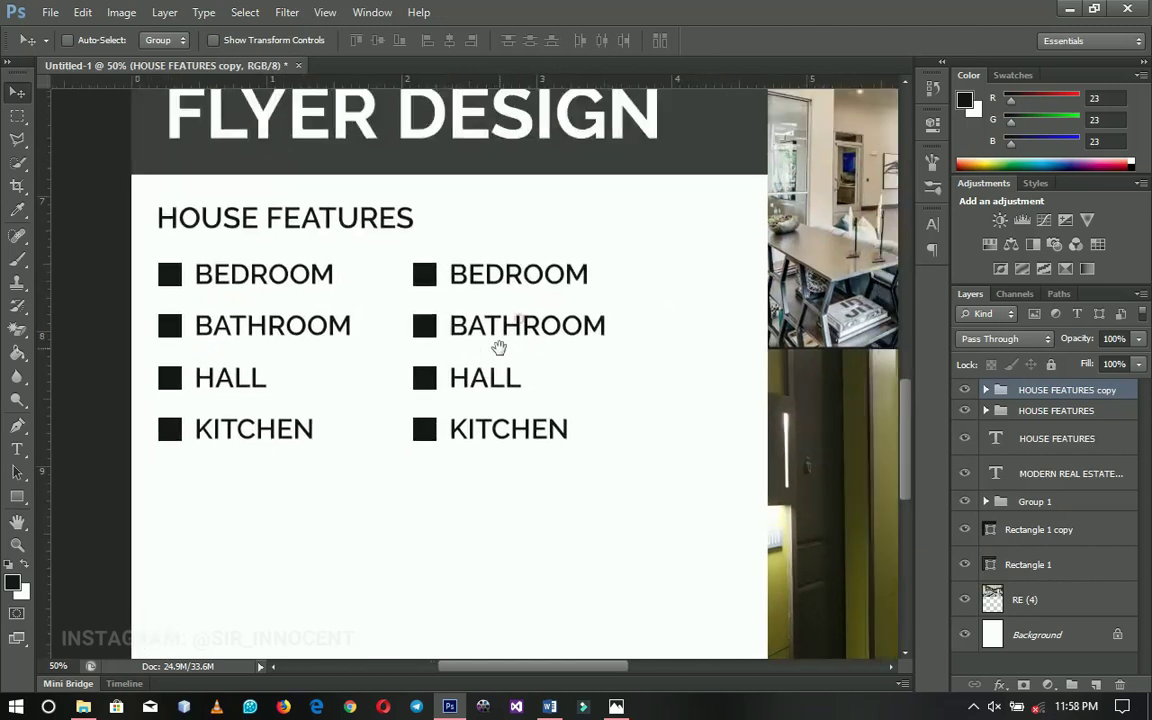
# Replace the second column's BEDROOM and BATHROOM with GYM ROOM and GAMES ROOM
pyautogui.press('t')
pyautogui.click(512, 272)
pyautogui.doubleClick(512, 271)
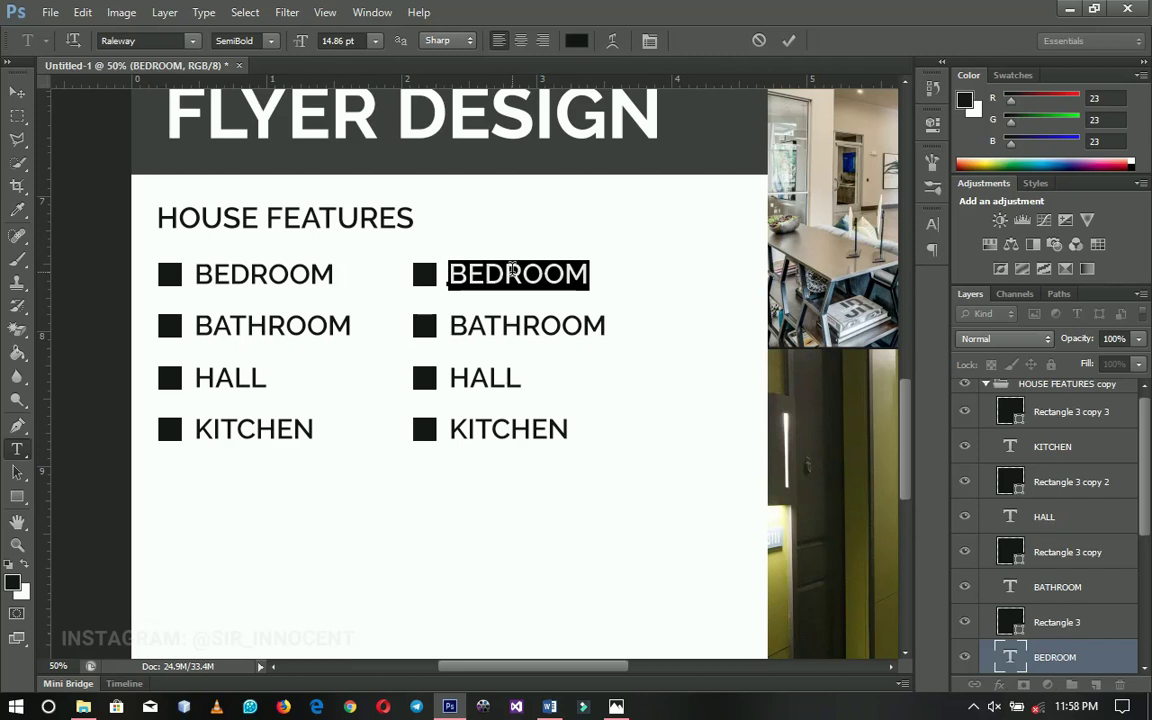
pyautogui.write('GYM')
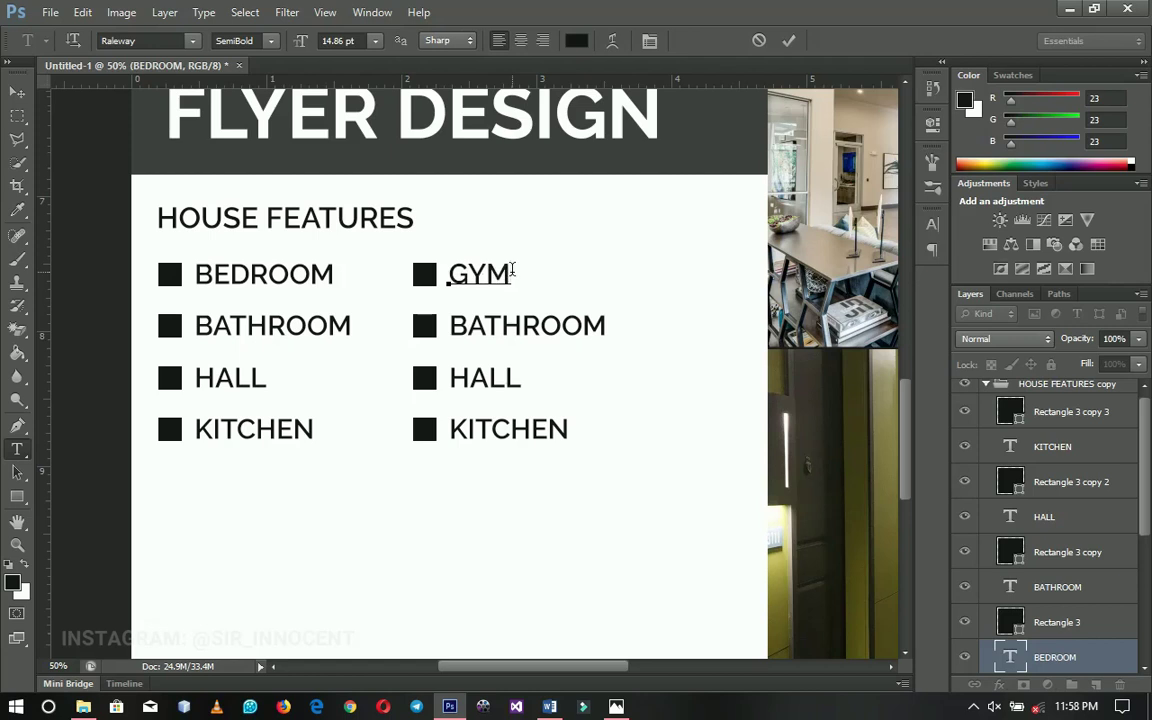
pyautogui.write(' ROOM')
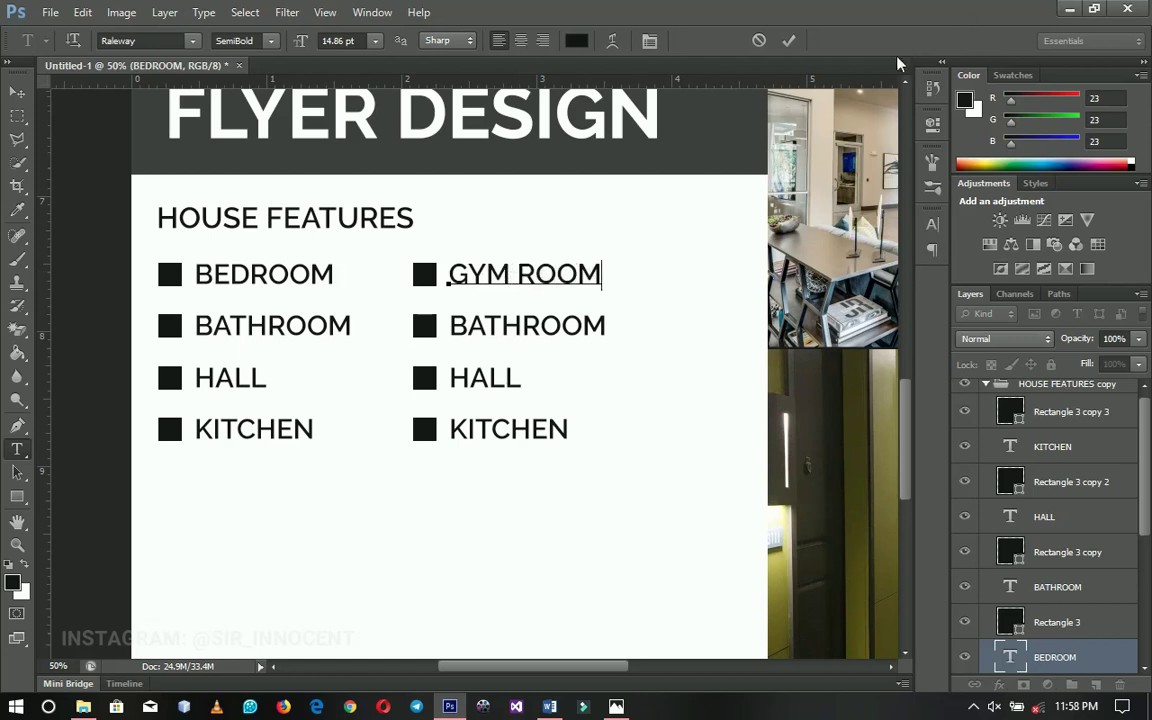
pyautogui.click(789, 41)
pyautogui.click(530, 327)
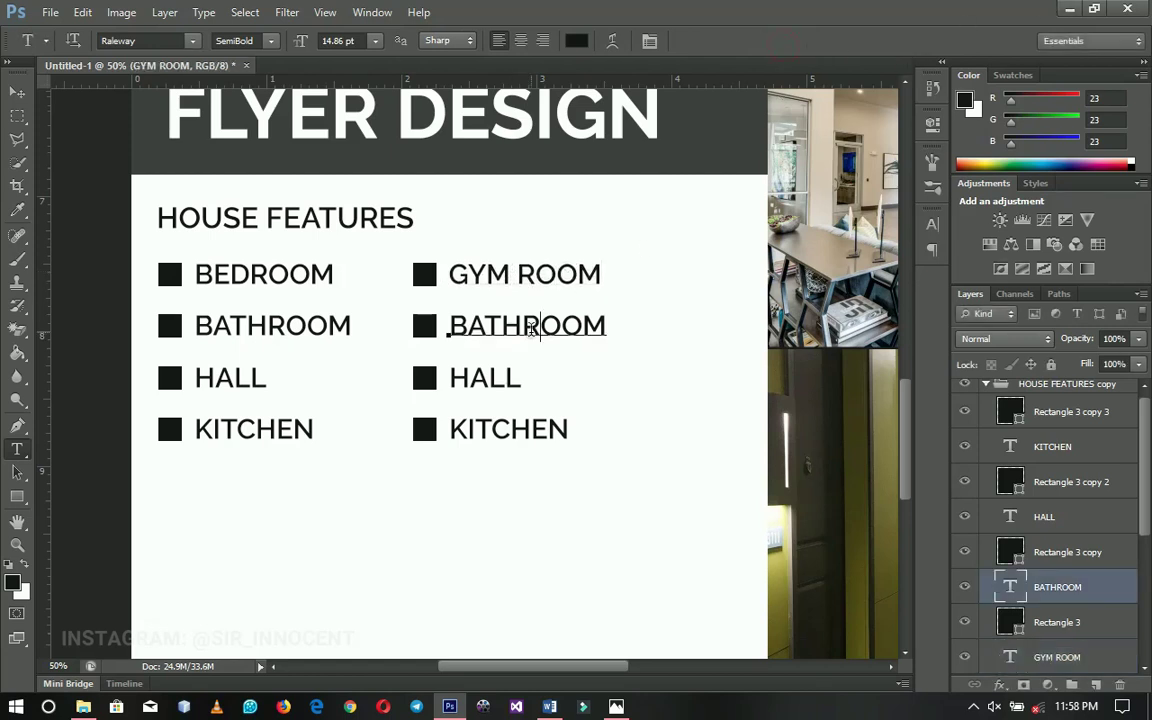
pyautogui.doubleClick(530, 327)
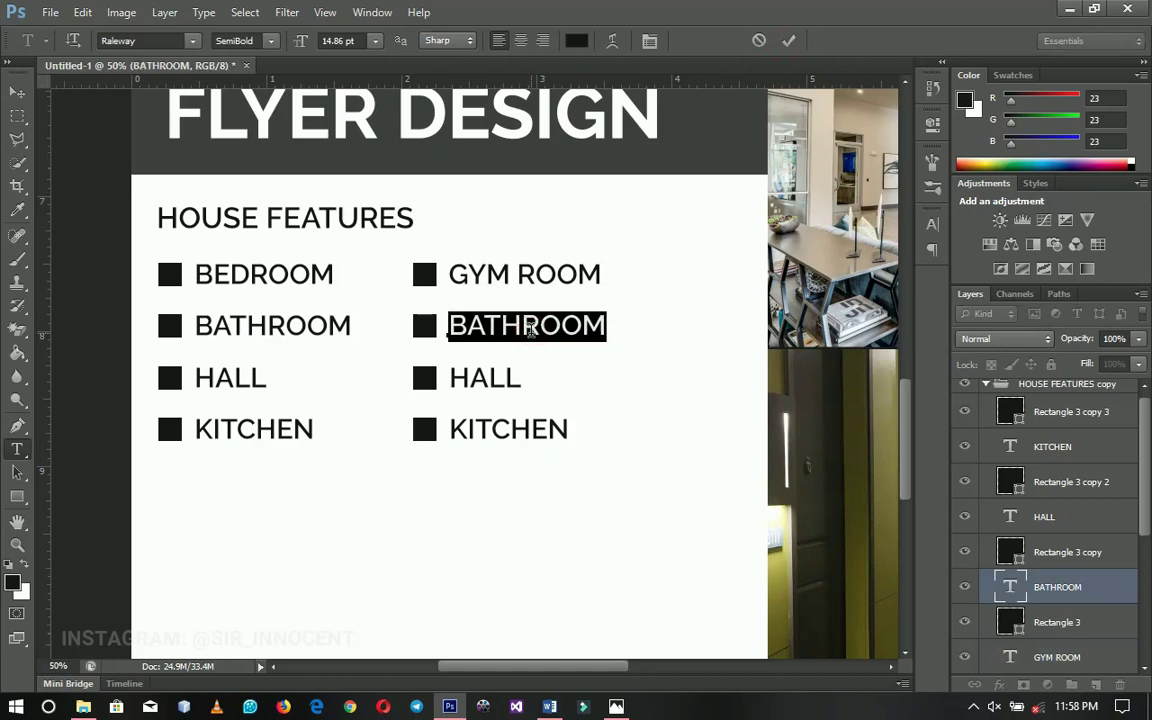
pyautogui.write('GAMES ROOM')
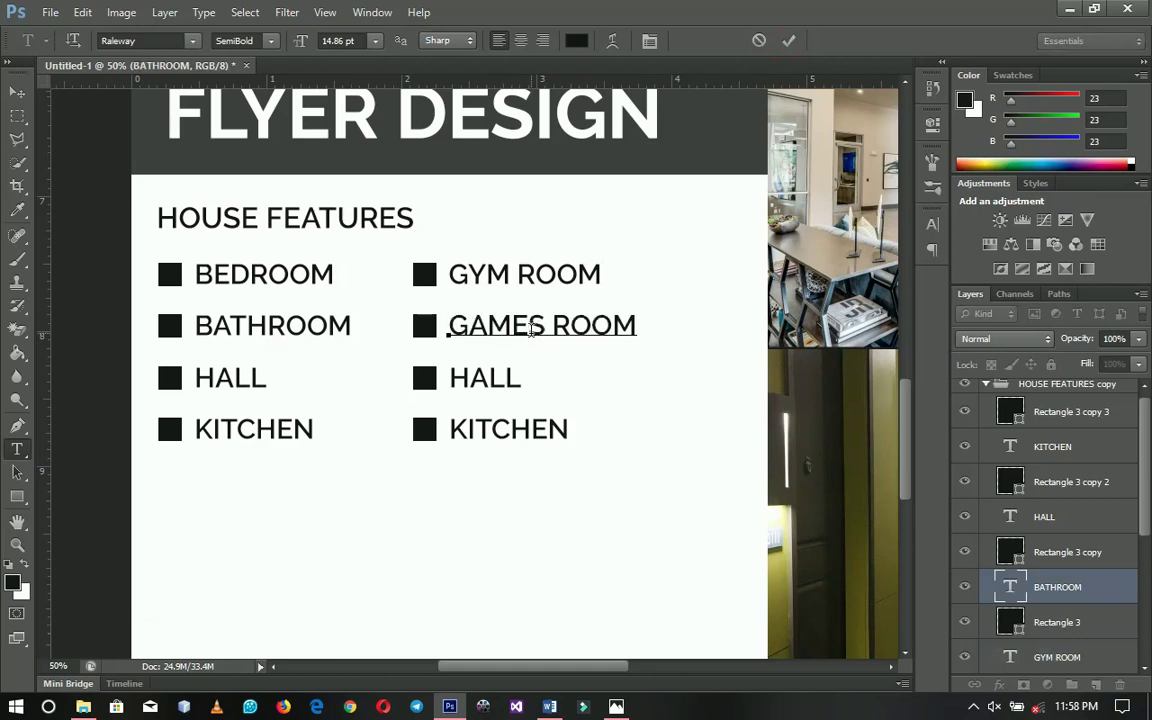
pyautogui.click(789, 41)
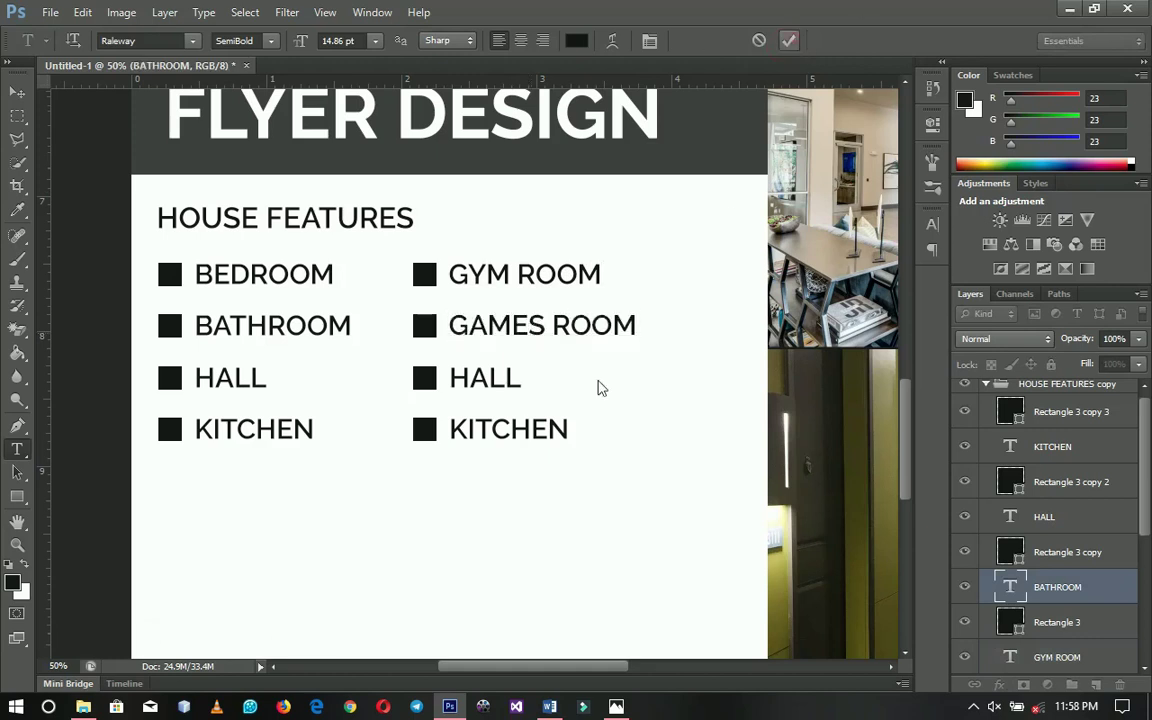
# Replace the second column's HALL and KITCHEN with SITTING ROOM and GUEST ROOM
pyautogui.click(488, 378)
pyautogui.doubleClick(487, 378)
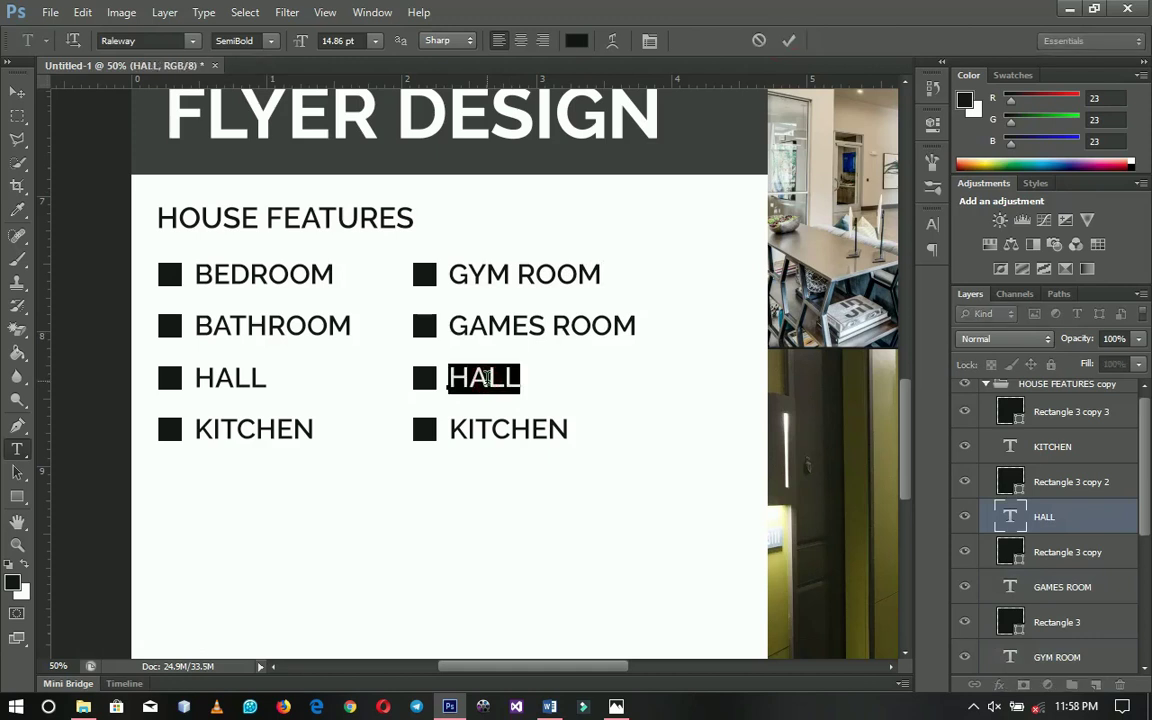
pyautogui.write('SITTING')
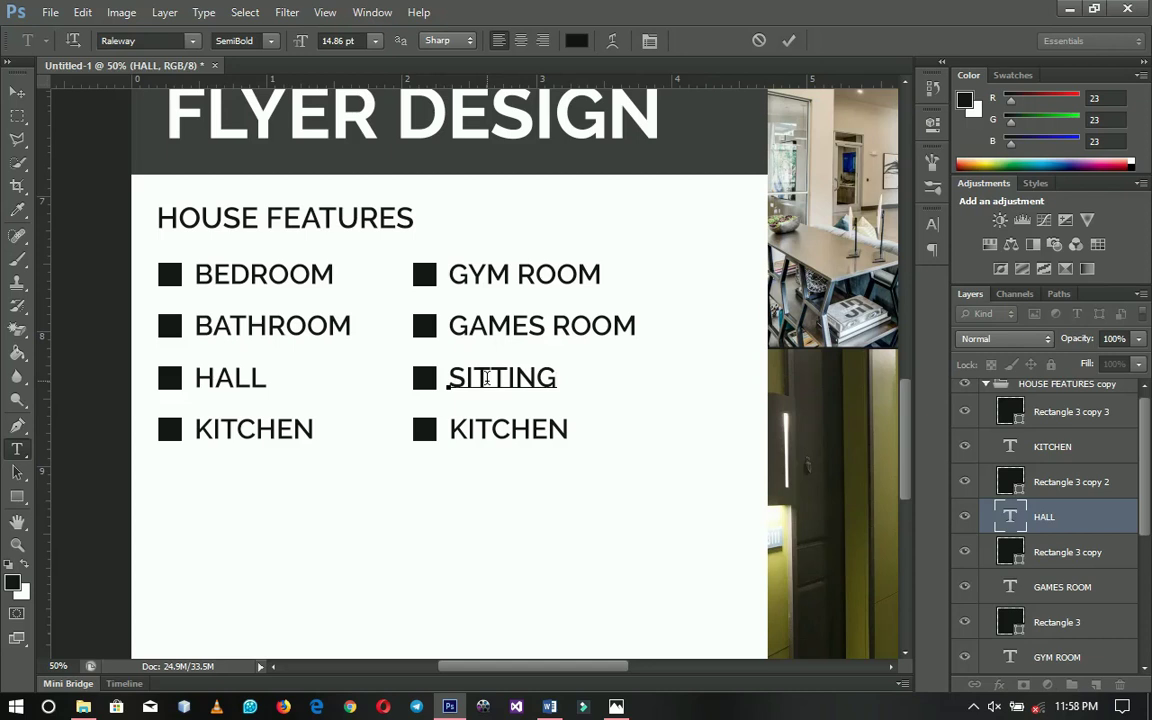
pyautogui.write(' ROOM')
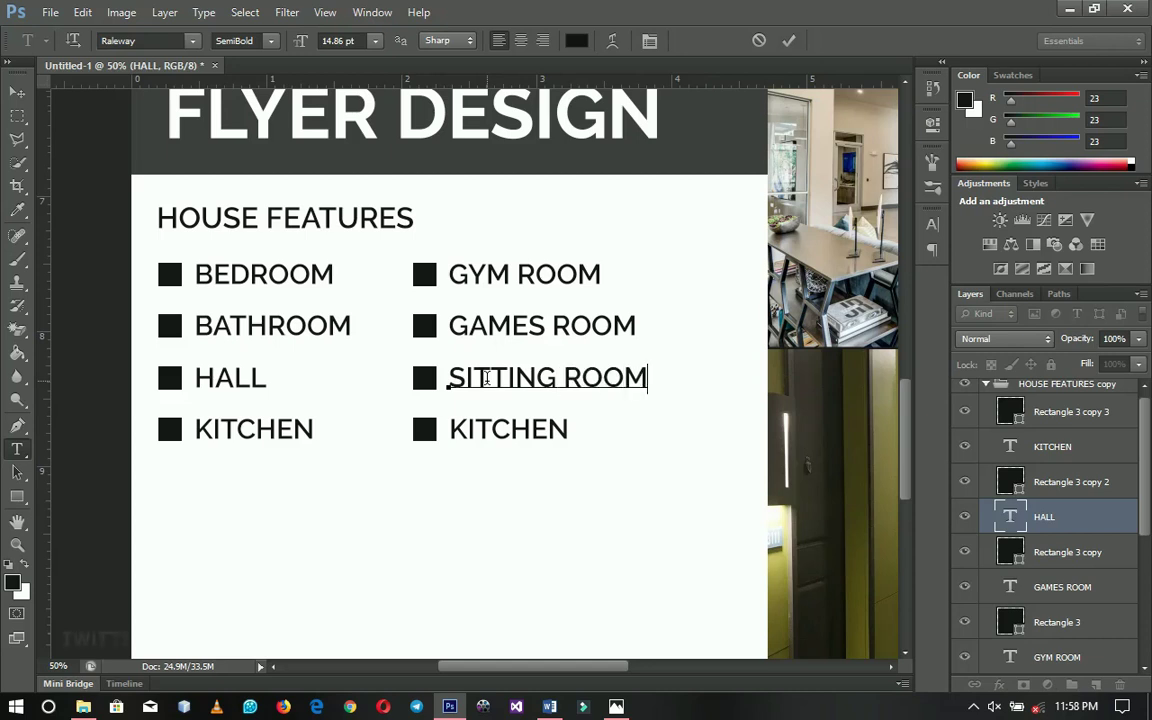
pyautogui.click(789, 40)
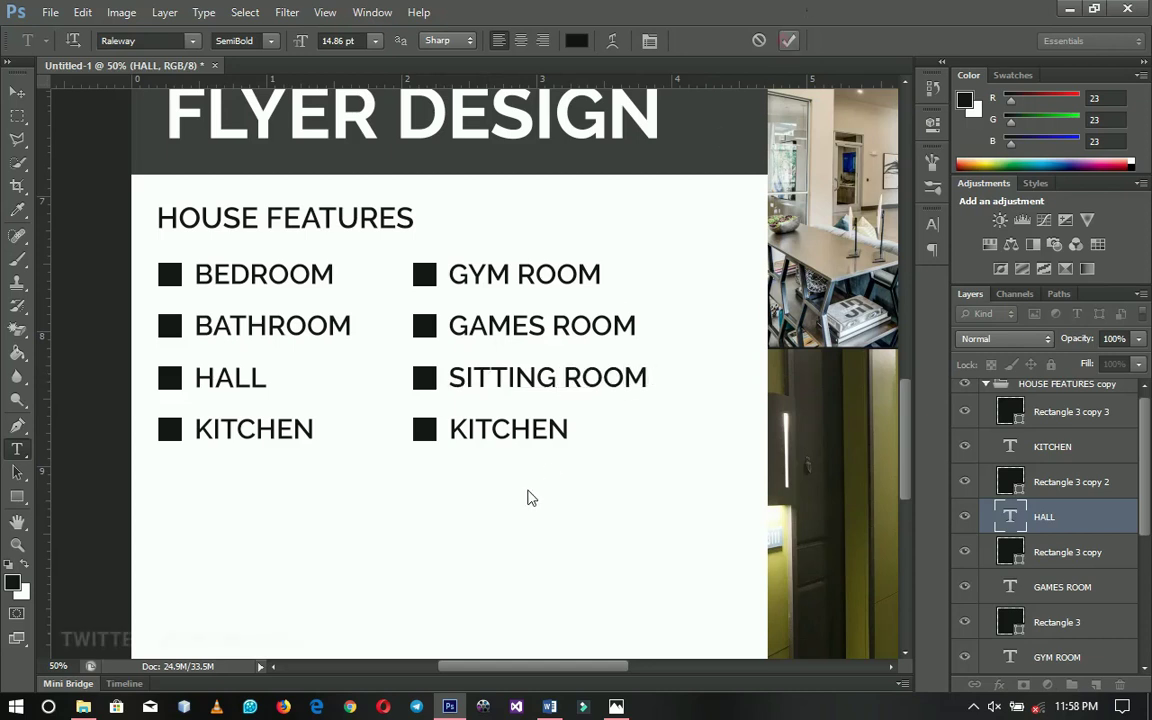
pyautogui.click(511, 428)
pyautogui.doubleClick(511, 428)
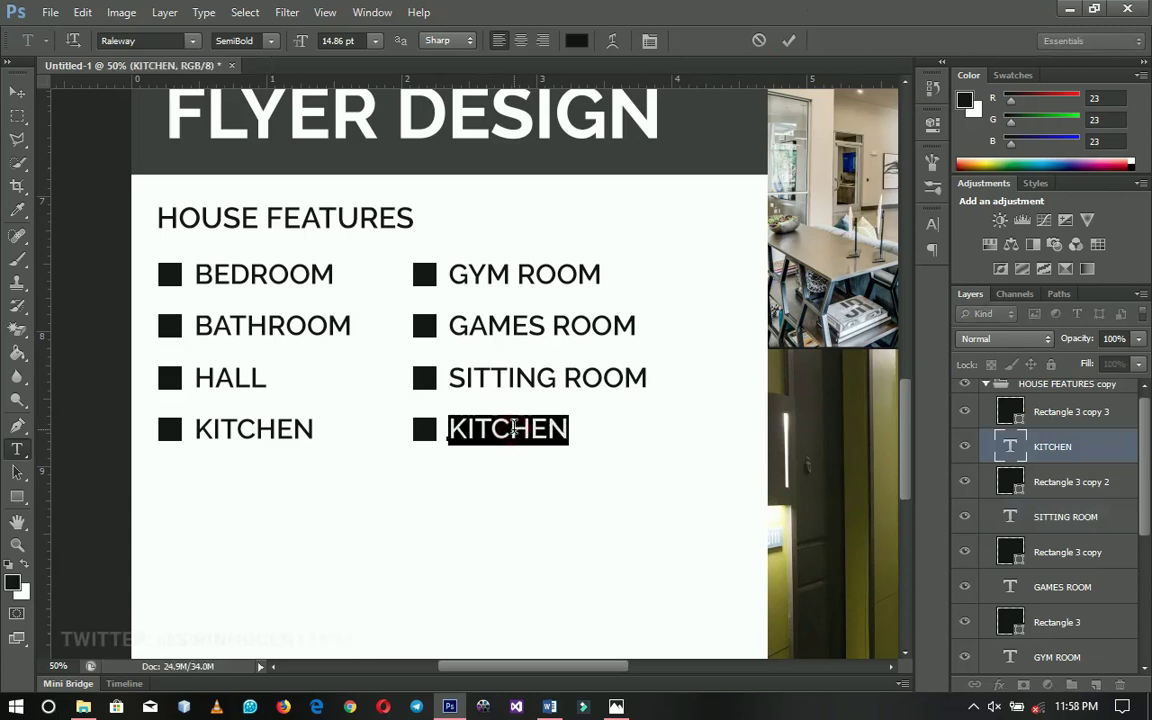
pyautogui.write('GUEST ROOM')
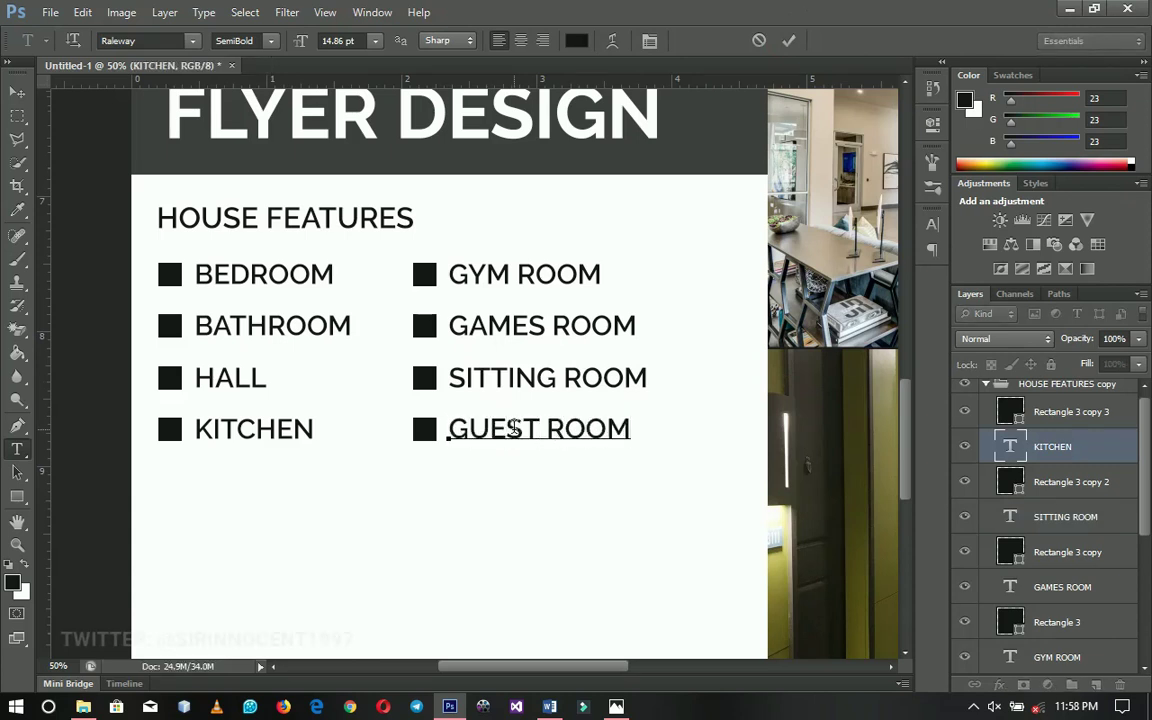
pyautogui.click(17, 91)
pyautogui.press('z')
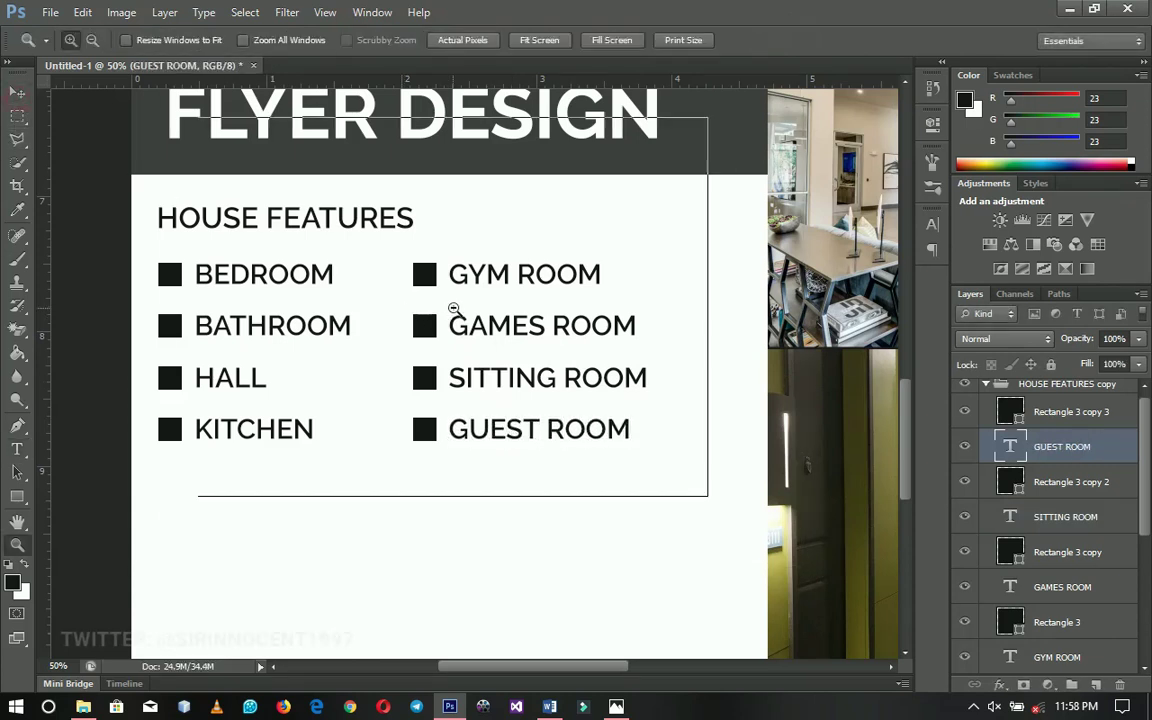
pyautogui.keyDown('alt'); pyautogui.click(460, 312); pyautogui.keyUp('alt')
pyautogui.scroll(2, 483, 357)
pyautogui.press('v')
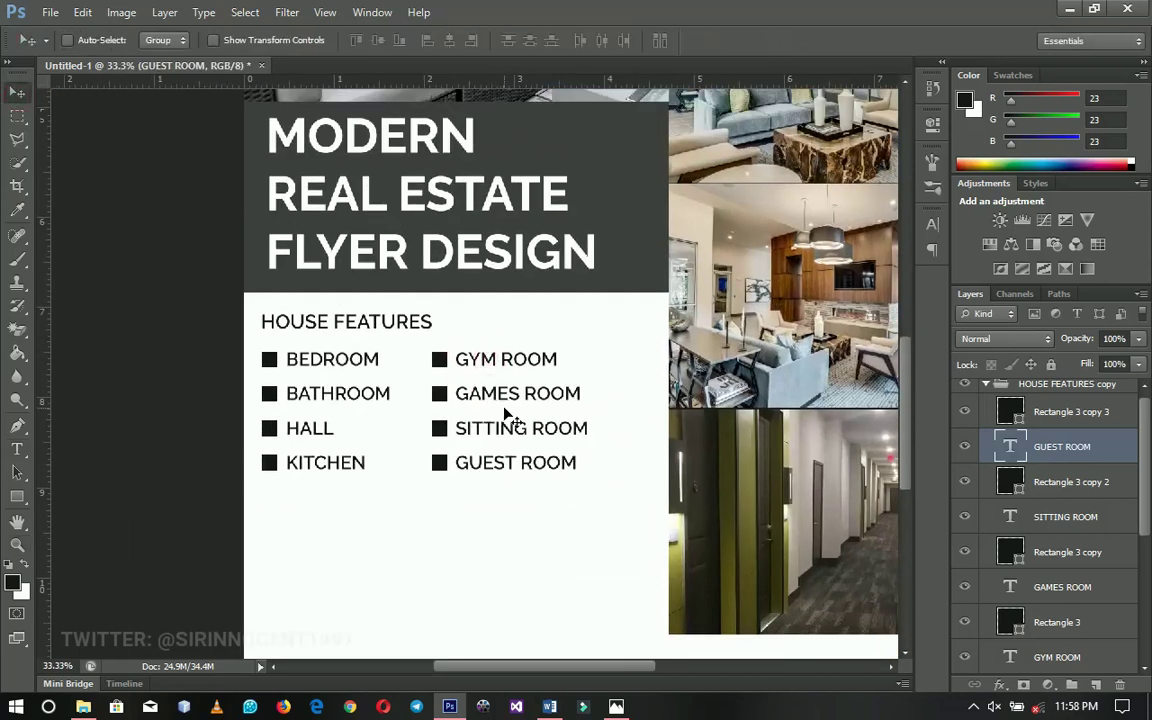
pyautogui.moveTo(424, 378); pyautogui.dragTo(406, 325)
pyautogui.press('z')
pyautogui.click(410, 322)
pyautogui.rightClick(435, 372)
pyautogui.click(460, 376)
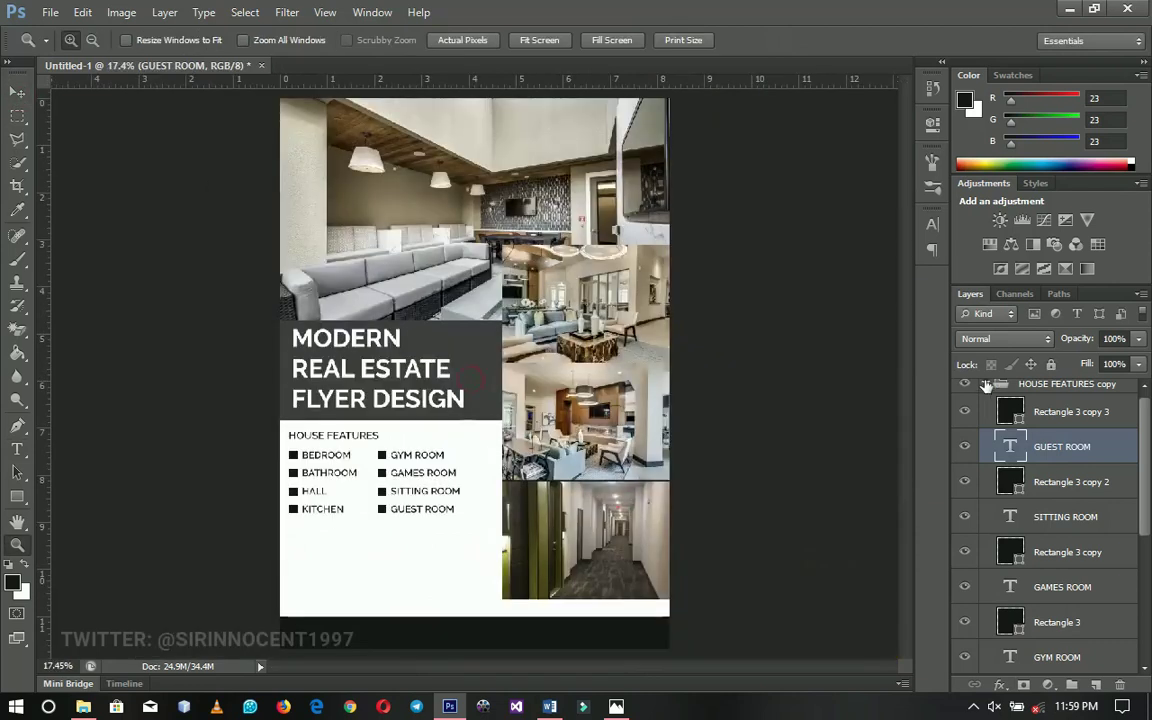
pyautogui.click(987, 385)
pyautogui.click(966, 391)
pyautogui.click(966, 391)
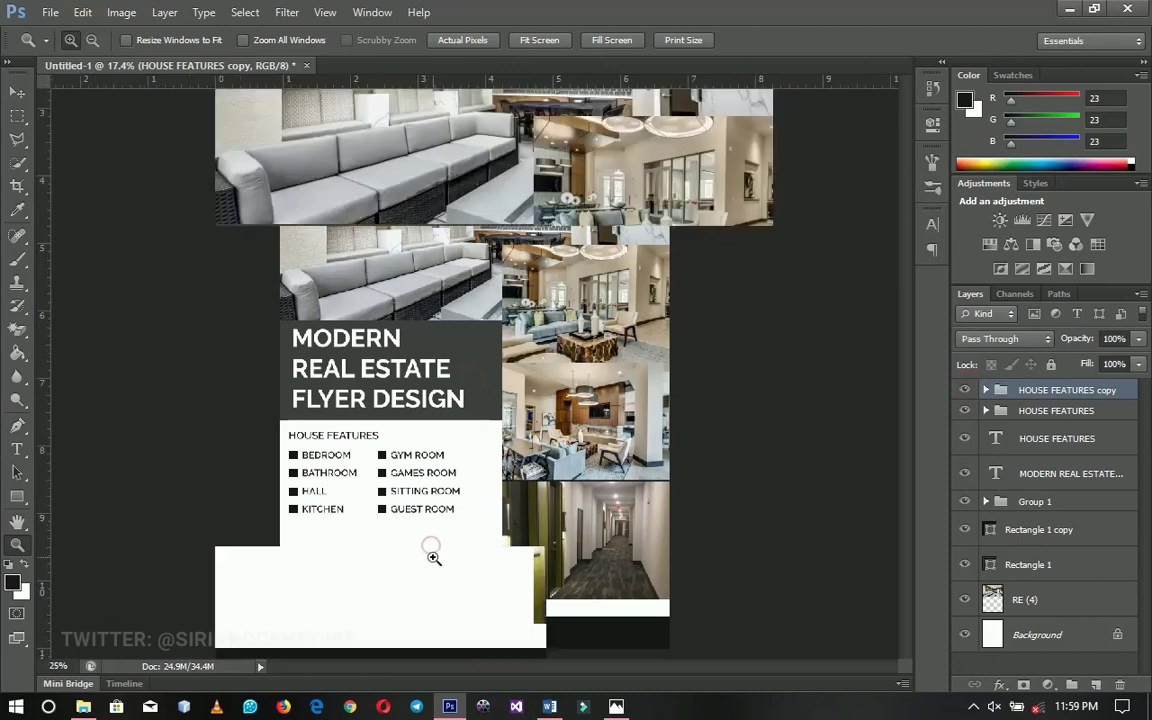
pyautogui.click(432, 547)
pyautogui.click(465, 489)
pyautogui.press('v')
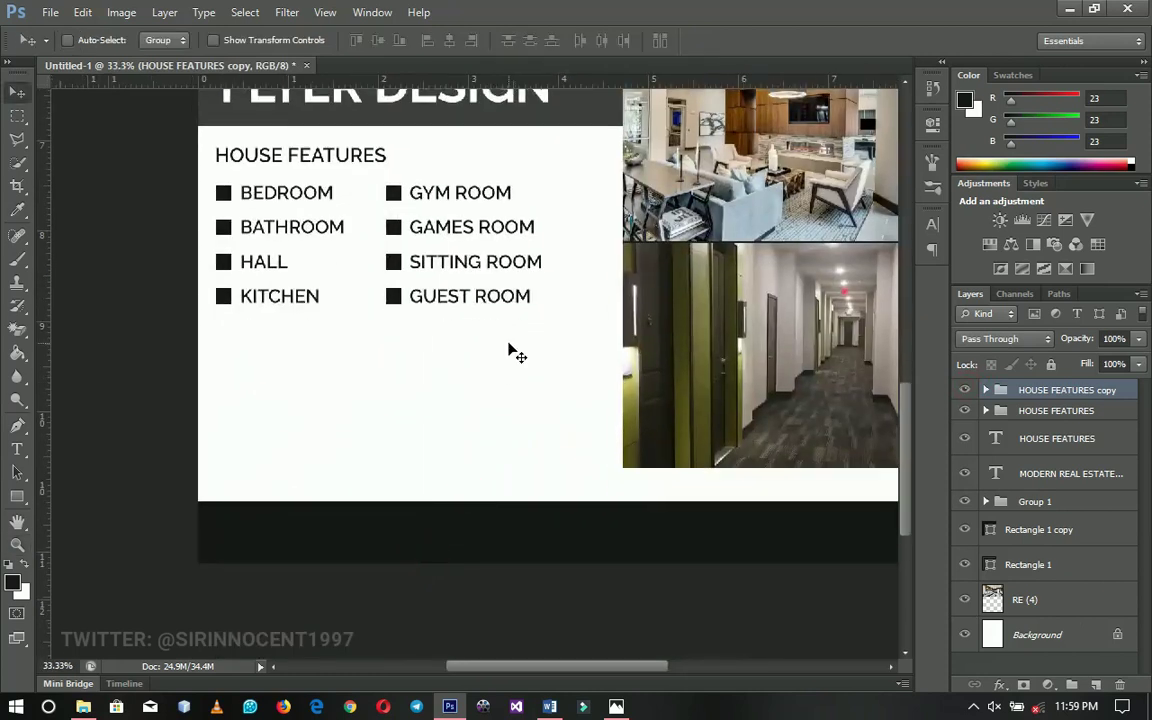
pyautogui.moveTo(506, 352); pyautogui.dragTo(524, 406)
pyautogui.rightClick(334, 224)
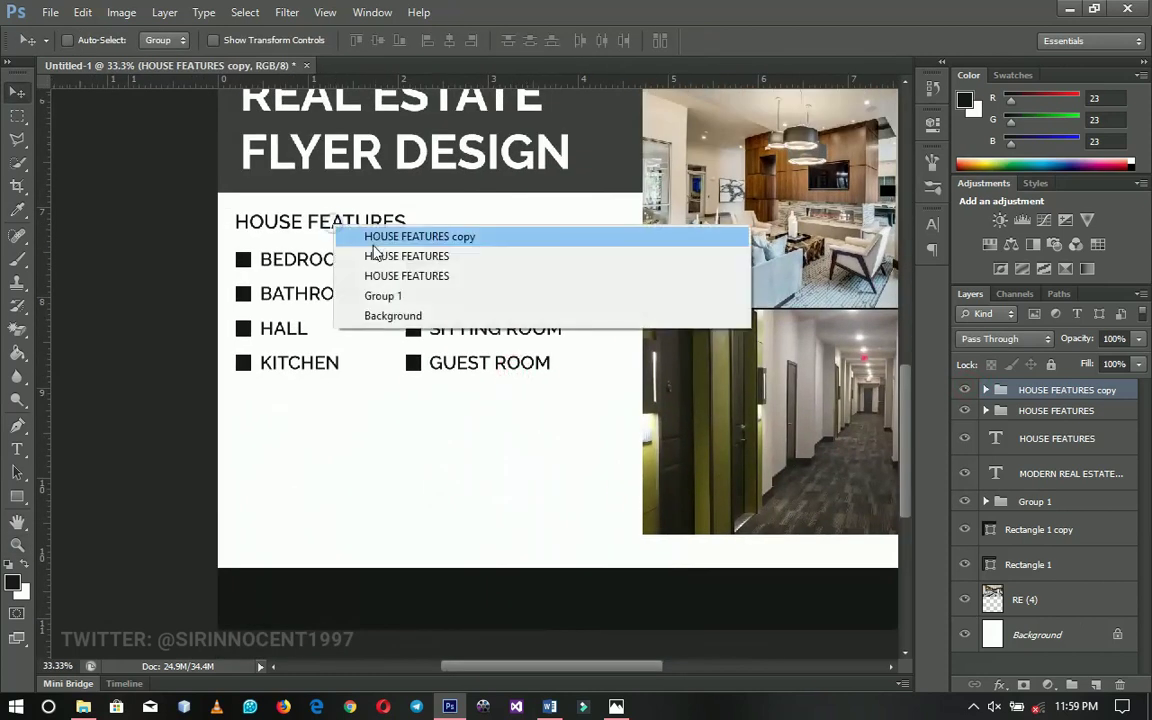
pyautogui.click(340, 233)
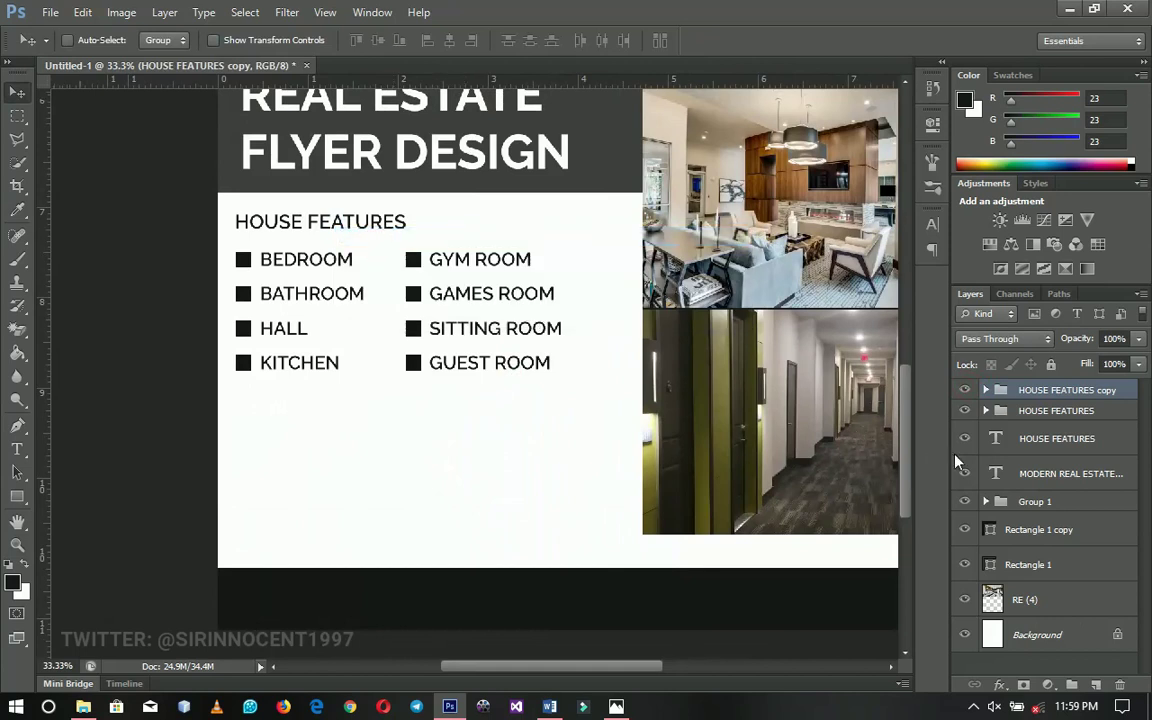
pyautogui.click(1040, 443)
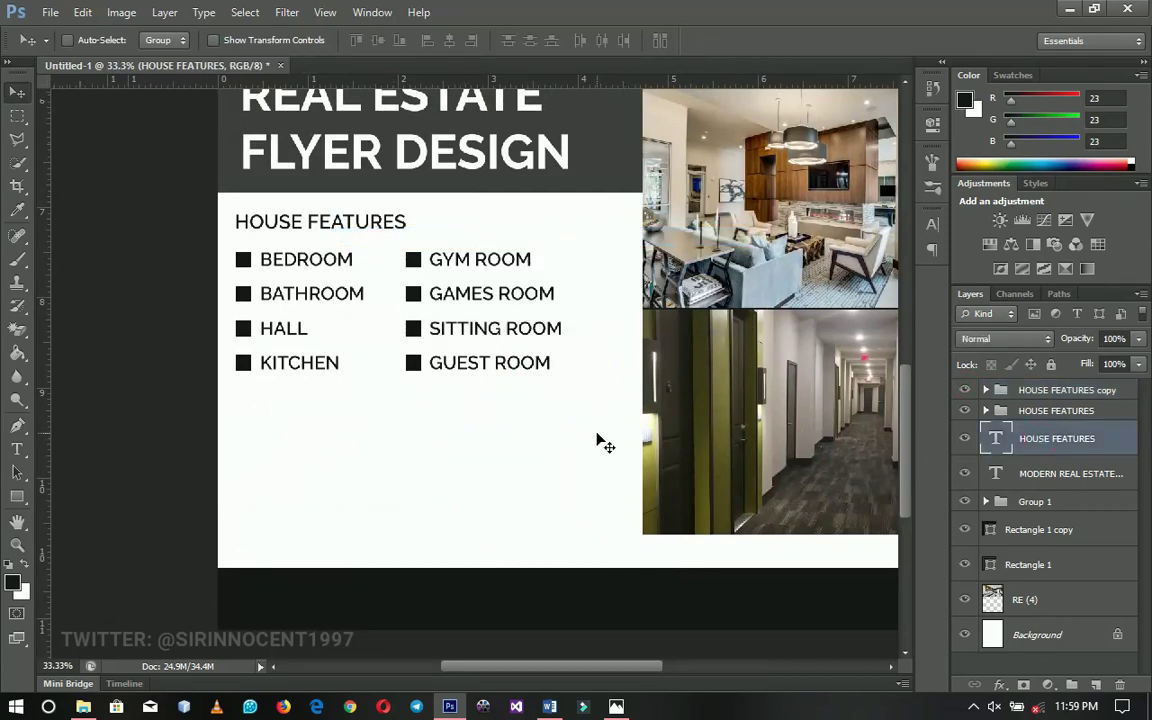
pyautogui.hotkey('ctrl', 'j')
# Duplicate the HOUSE FEATURES heading below the lists and retype it as ABOUT PROPERTY
pyautogui.moveTo(378, 233); pyautogui.dragTo(380, 411)
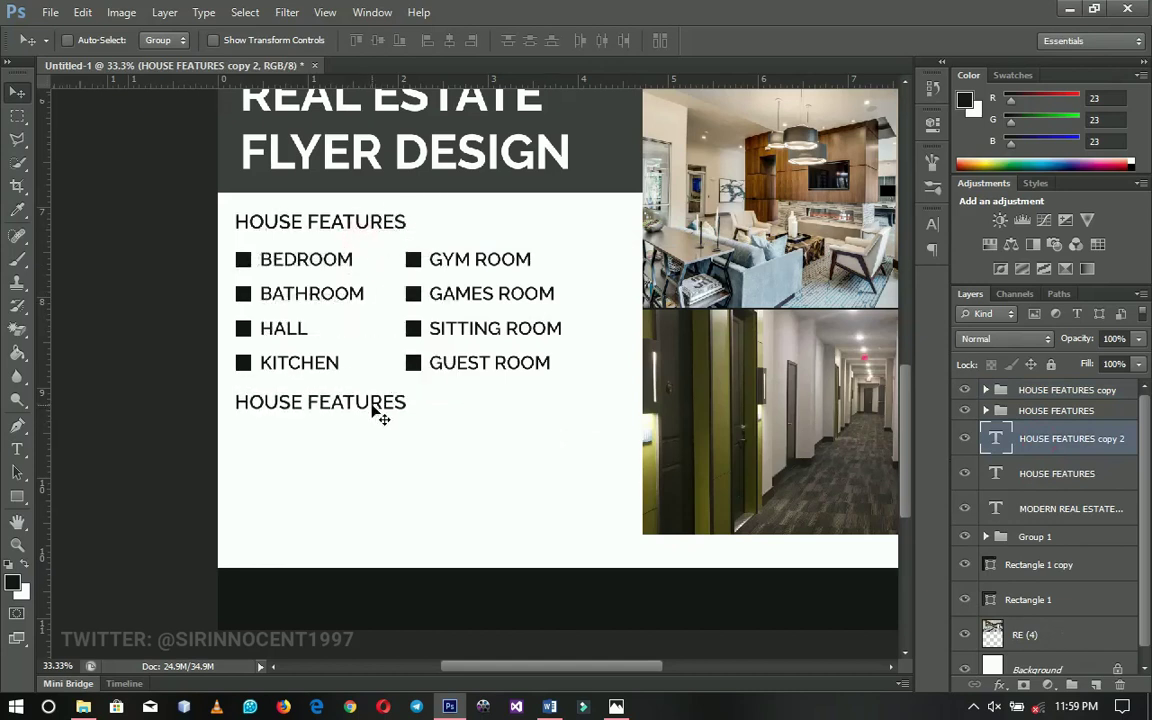
pyautogui.press('t')
pyautogui.tripleClick(369, 401)
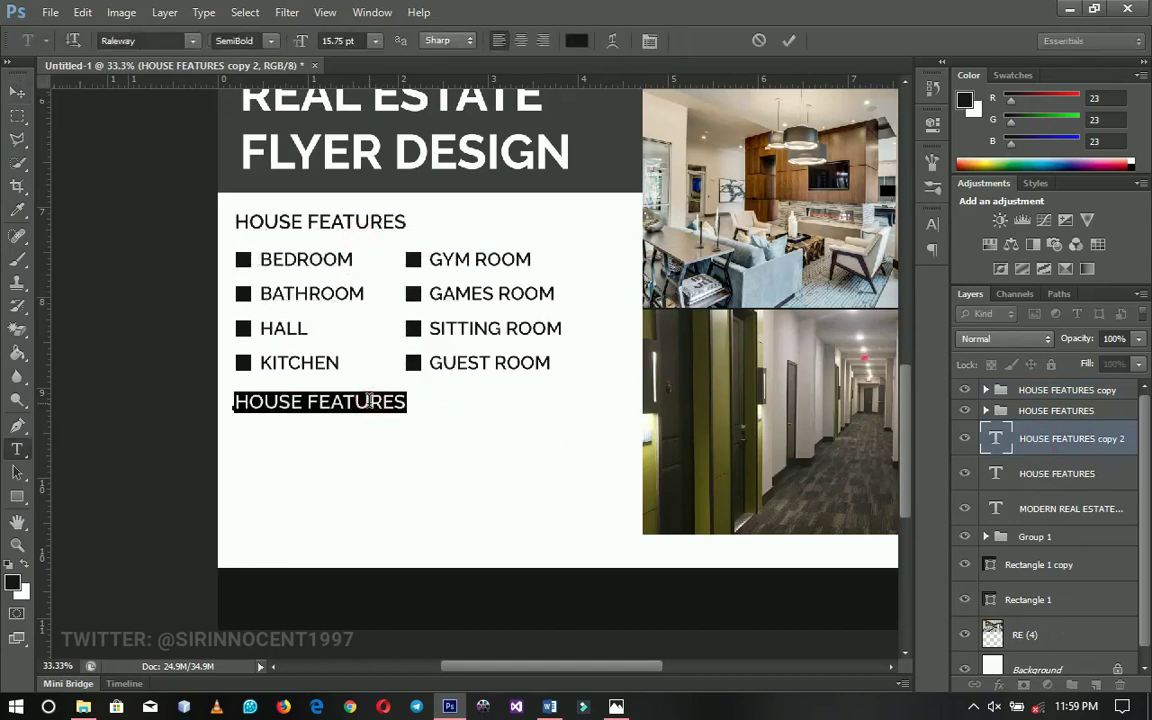
pyautogui.write('ABOUT P')
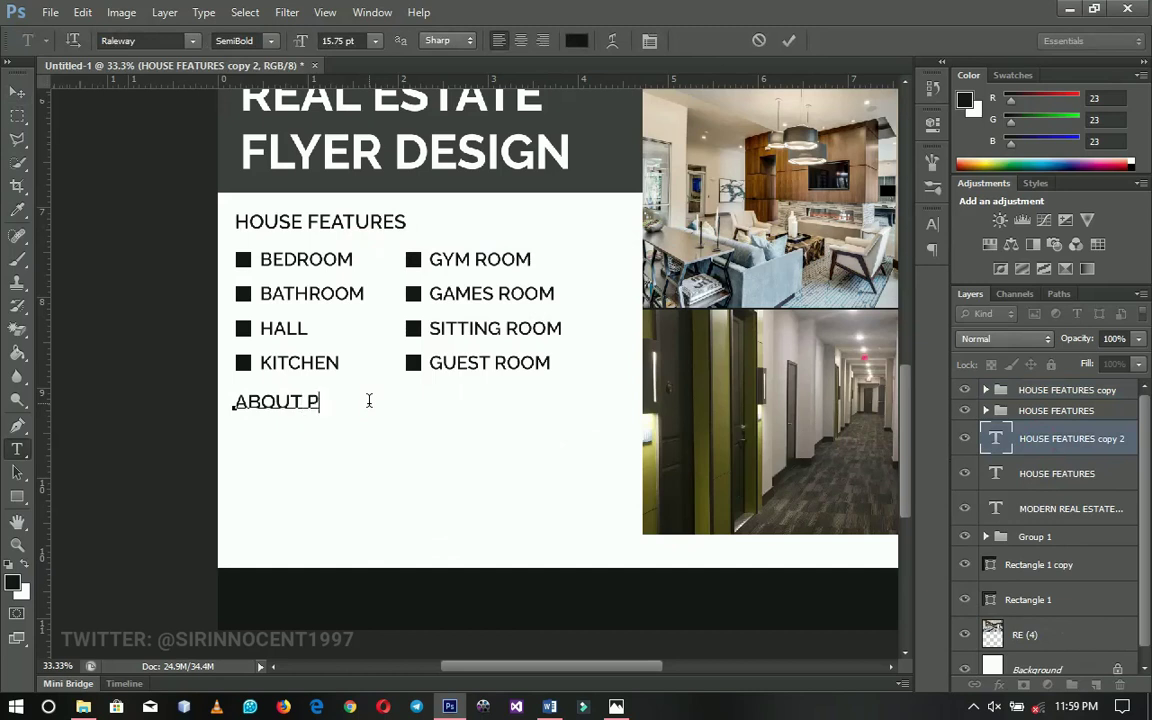
pyautogui.write('ROPERTY')
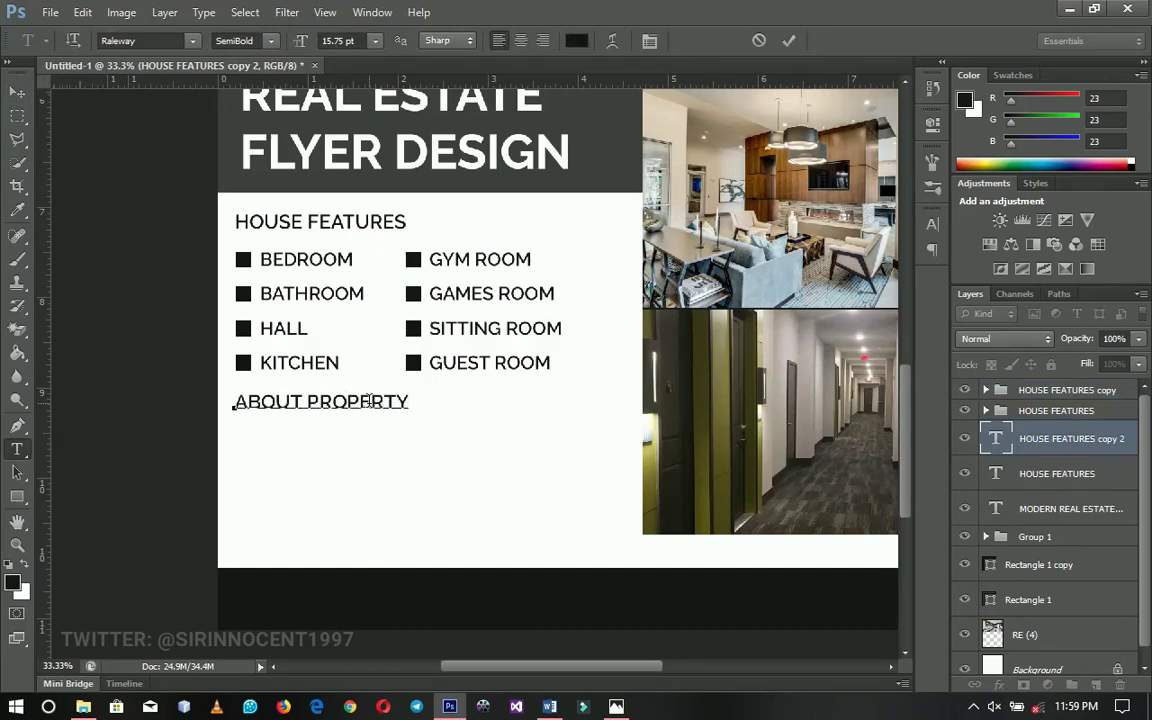
pyautogui.click(17, 91)
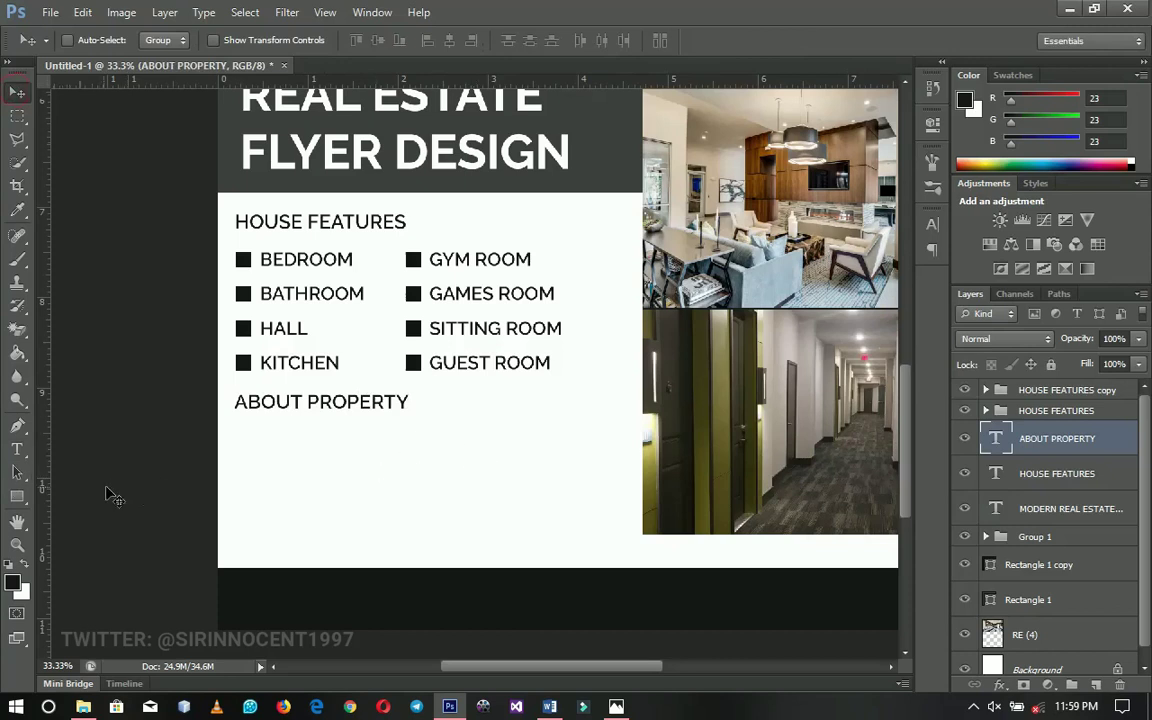
pyautogui.click(15, 452)
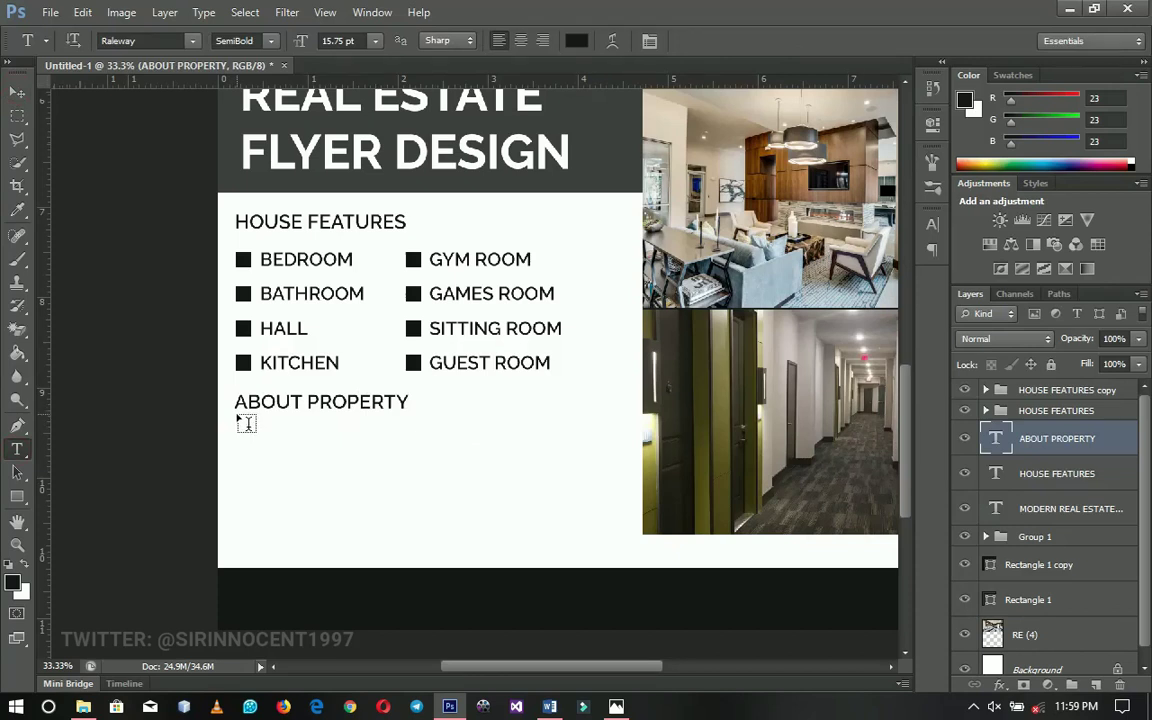
# Draw a paragraph text box under ABOUT PROPERTY set to Italic at 12 pt
pyautogui.moveTo(237, 410); pyautogui.dragTo(587, 558)
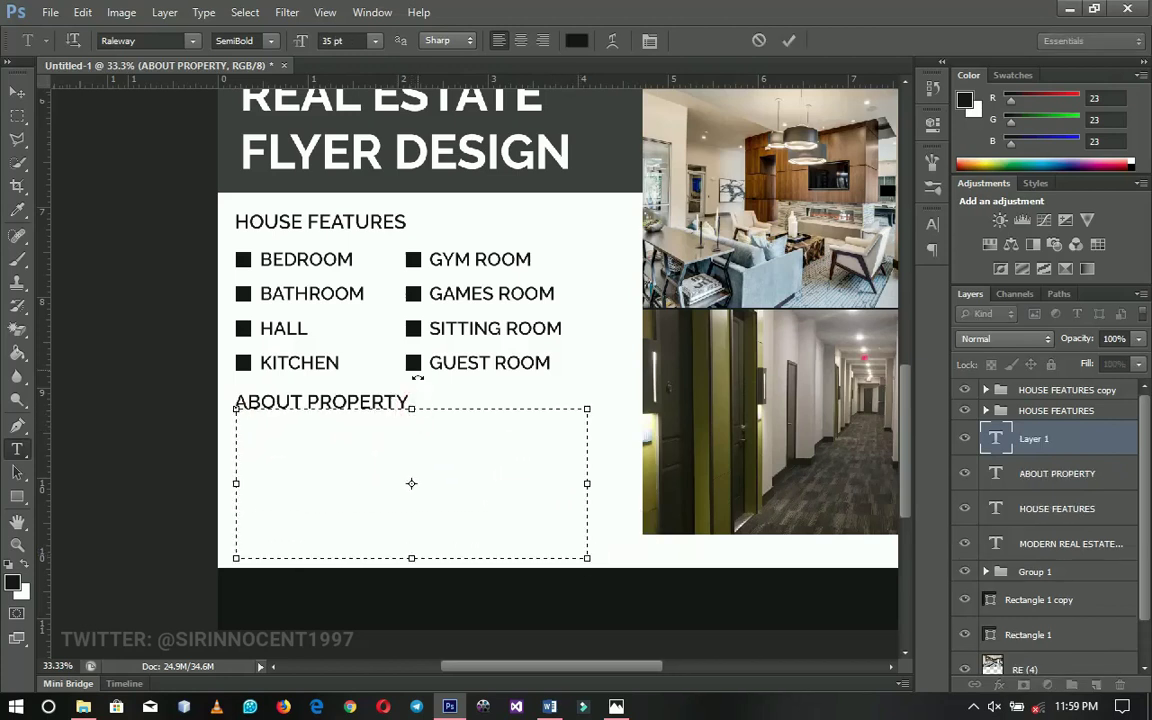
pyautogui.click(268, 40)
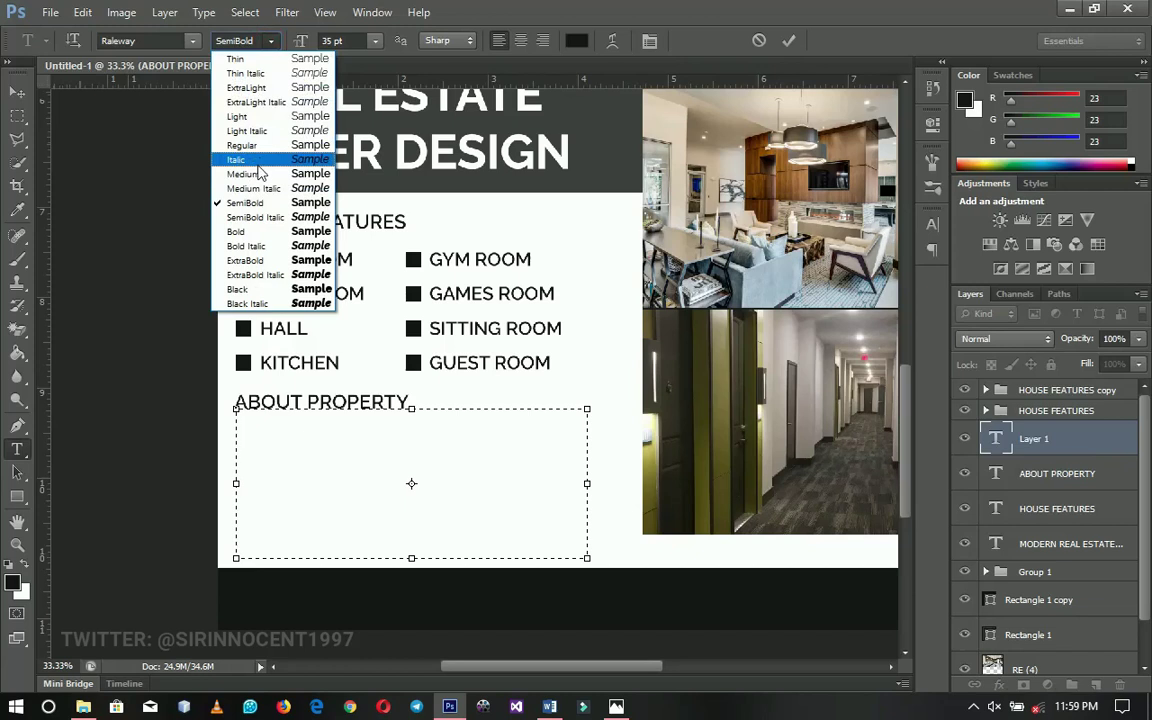
pyautogui.click(260, 162)
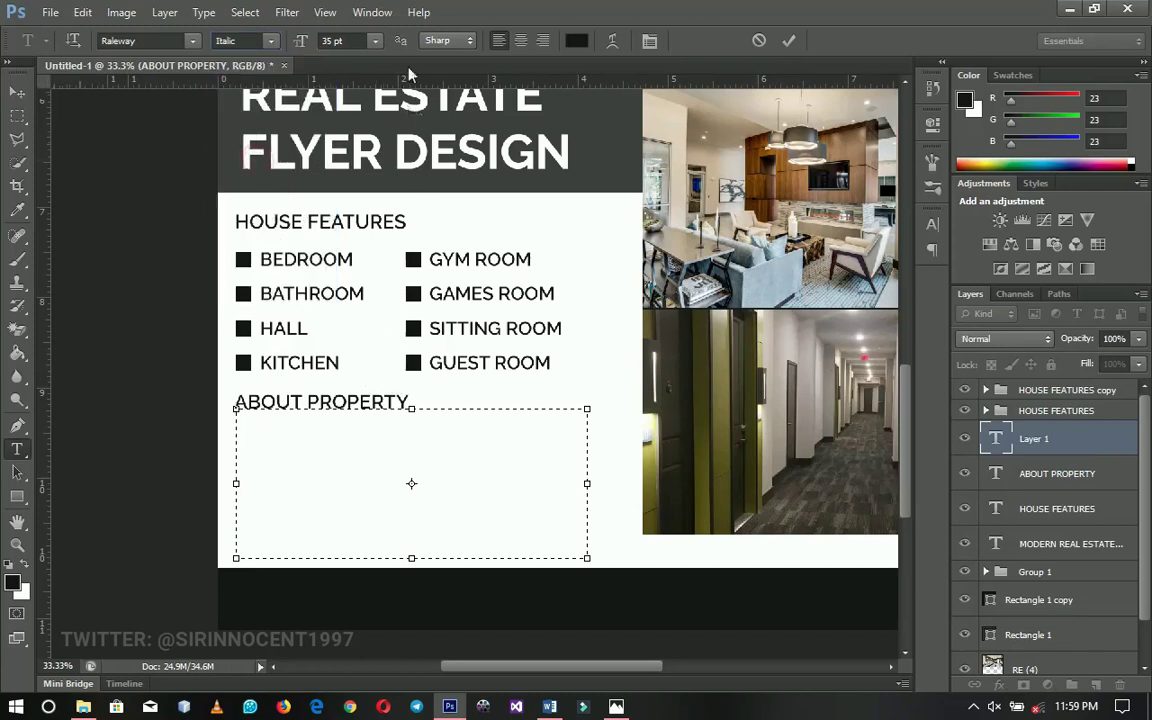
pyautogui.click(375, 40)
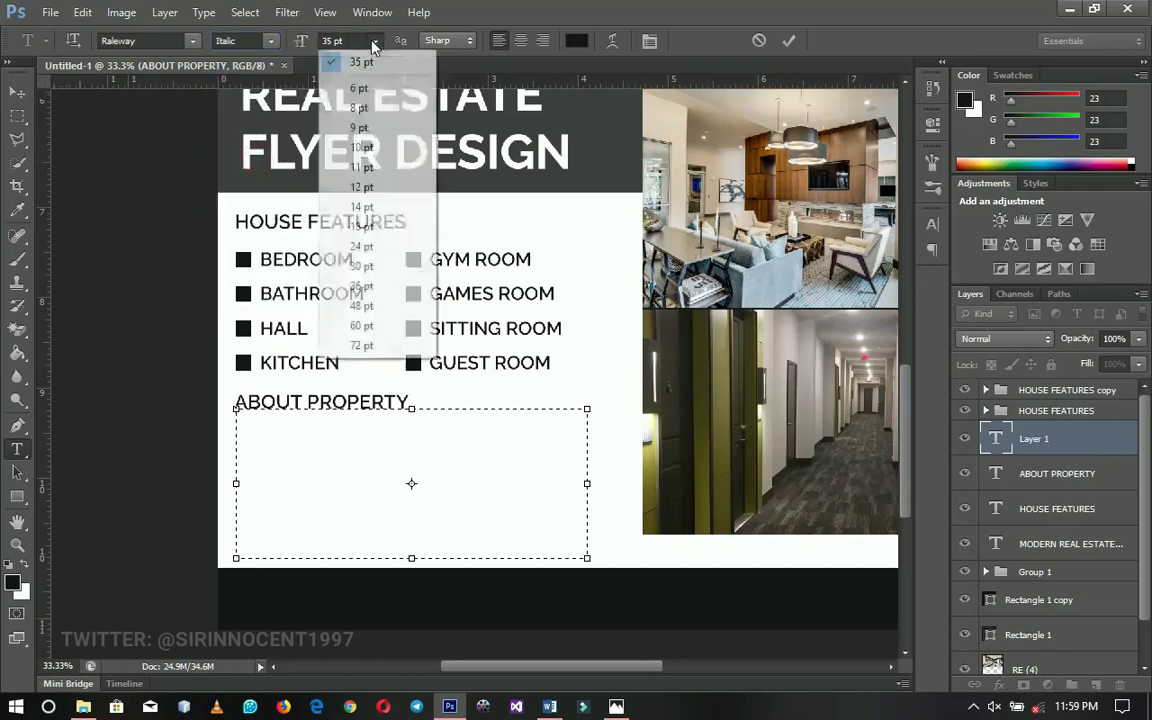
pyautogui.click(365, 207)
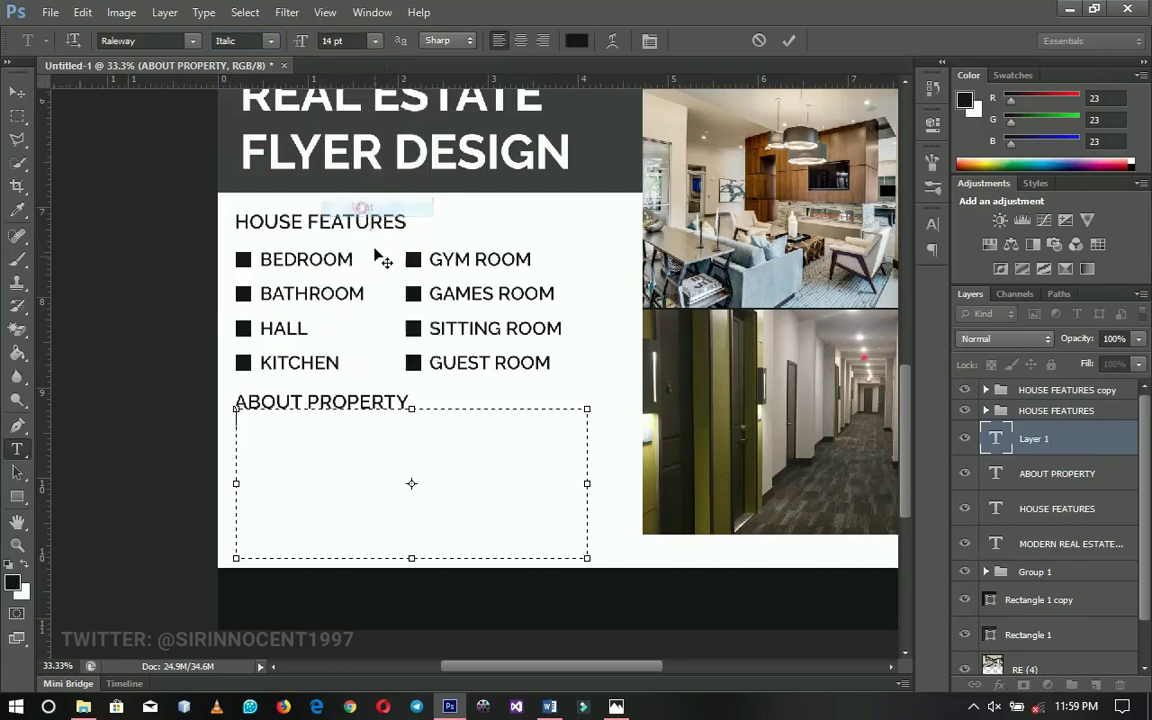
pyautogui.click(376, 40)
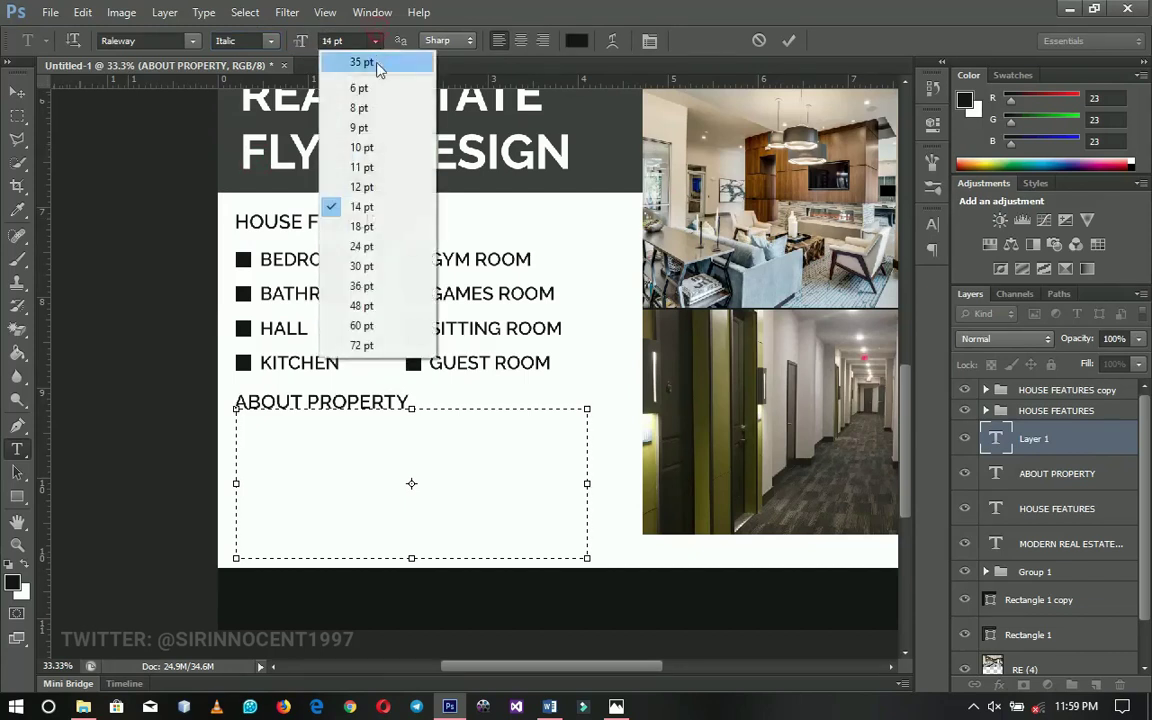
pyautogui.click(360, 186)
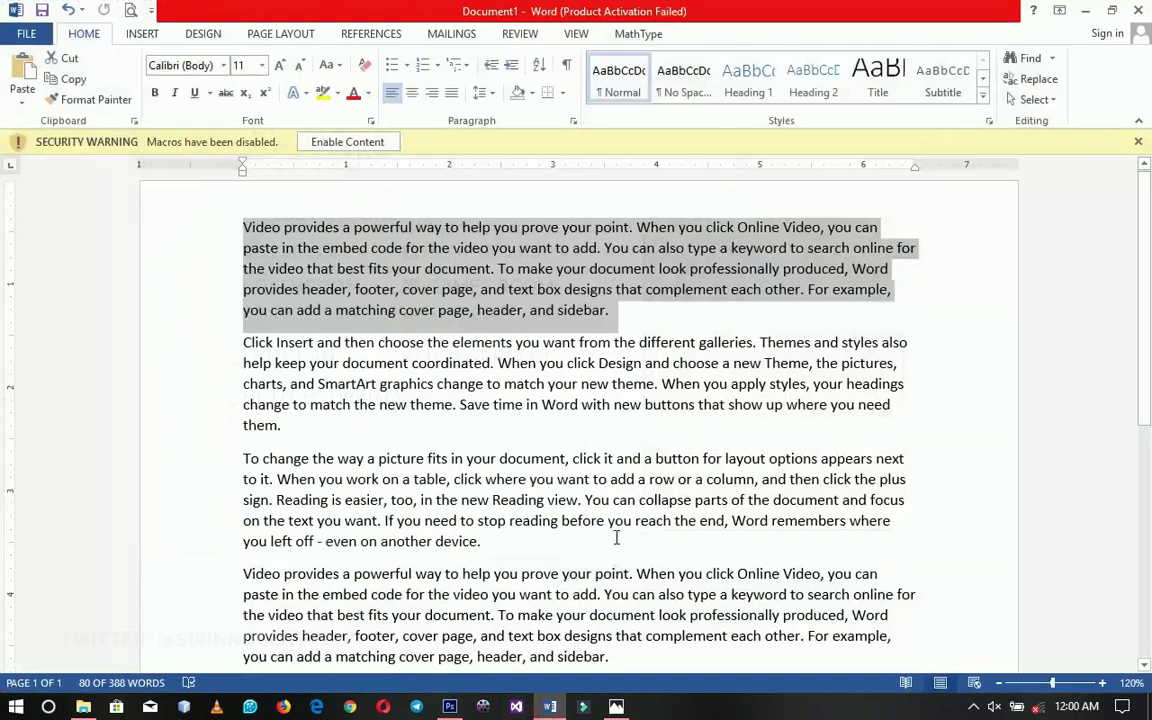
# Copy the first placeholder paragraph from the Word document
pyautogui.click(453, 248)
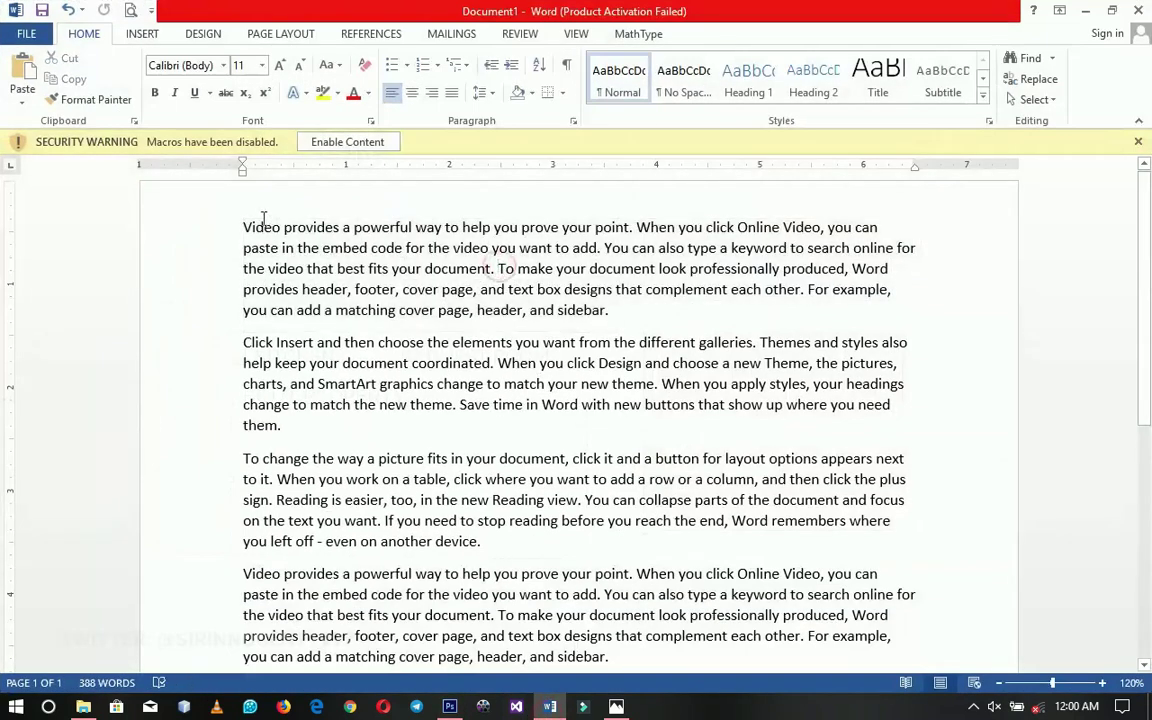
pyautogui.moveTo(243, 227); pyautogui.dragTo(645, 310)
pyautogui.hotkey('ctrl', 'c')
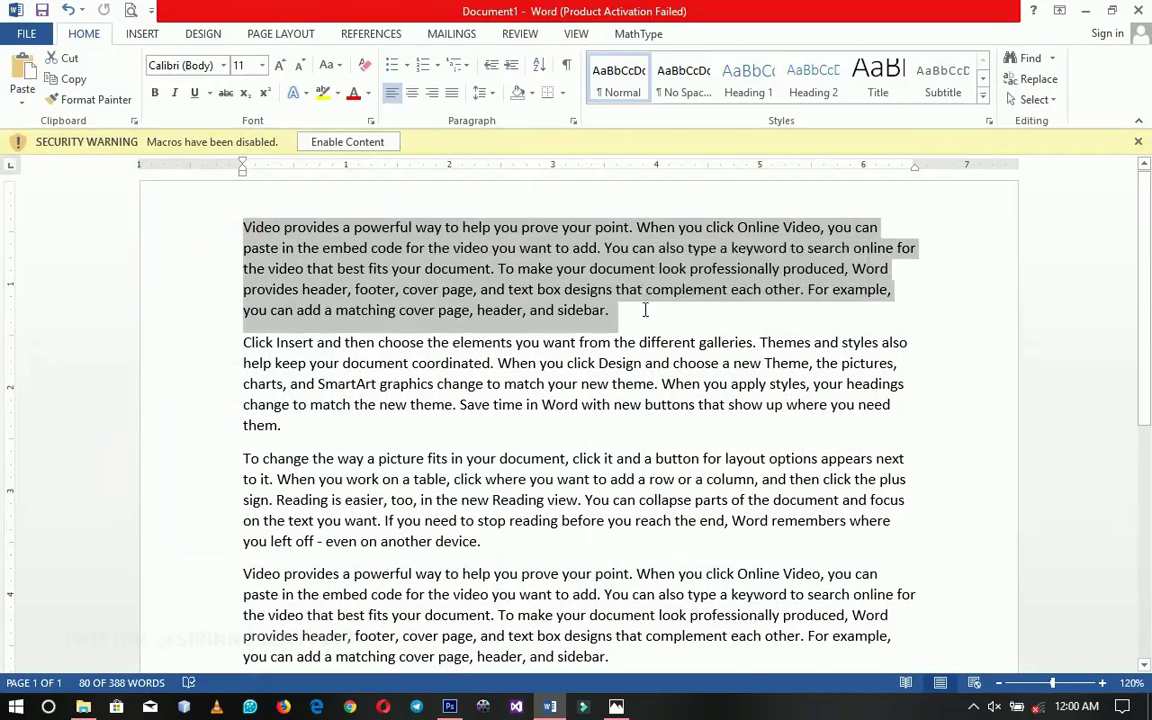
pyautogui.click(449, 706)
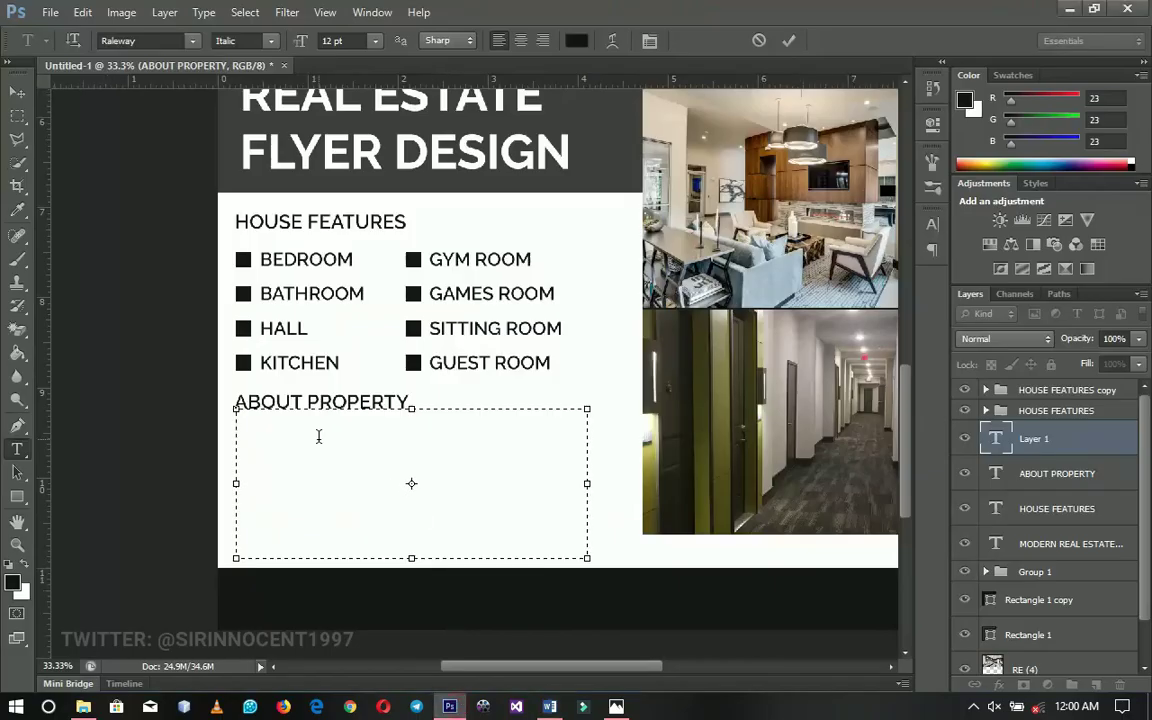
# Paste the copied placeholder paragraph into the text box and commit it
pyautogui.hotkey('ctrl', 'v')
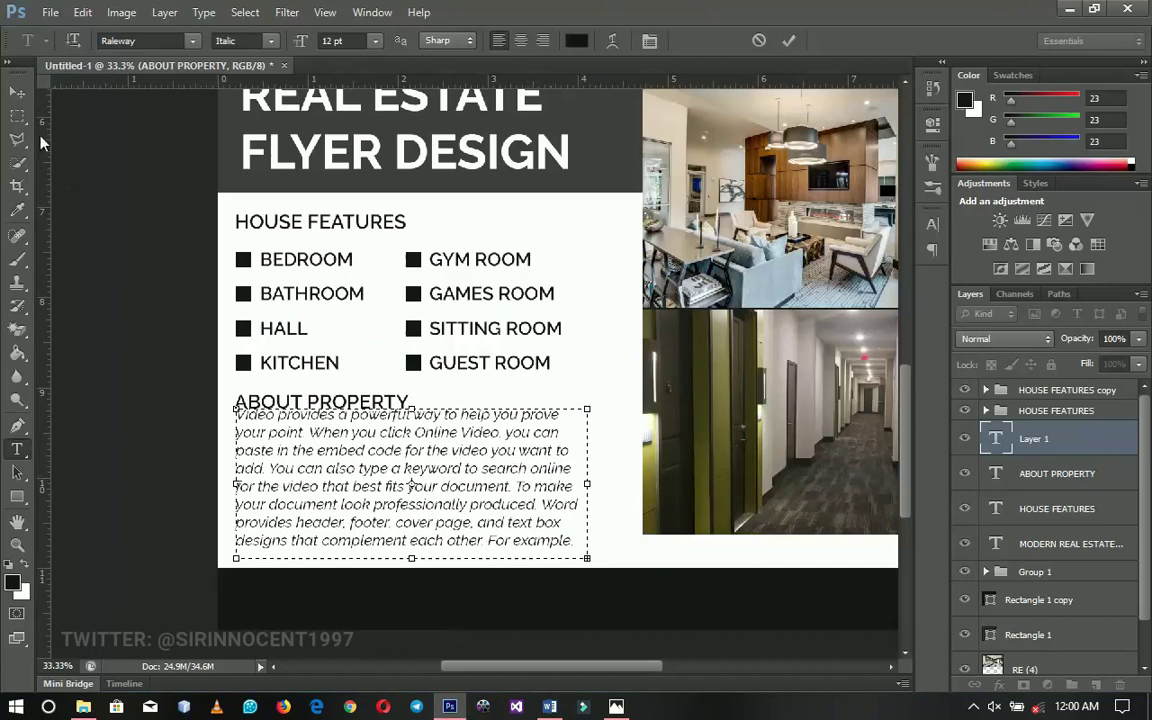
pyautogui.click(22, 90)
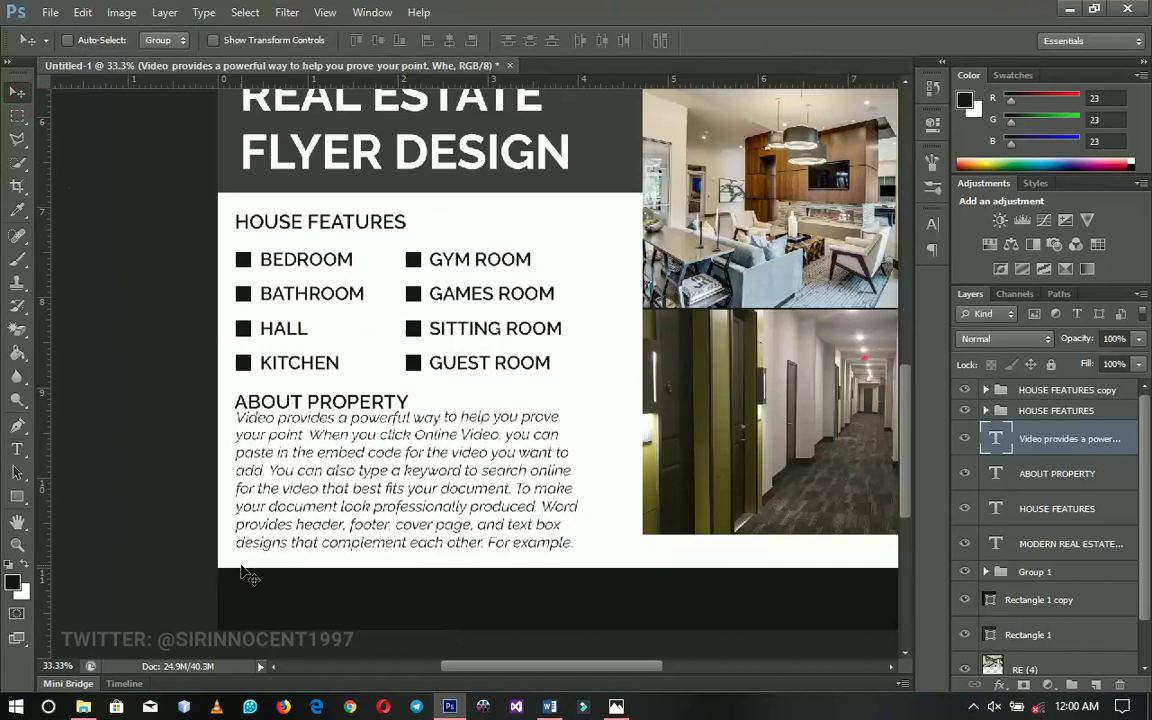
pyautogui.press('t')
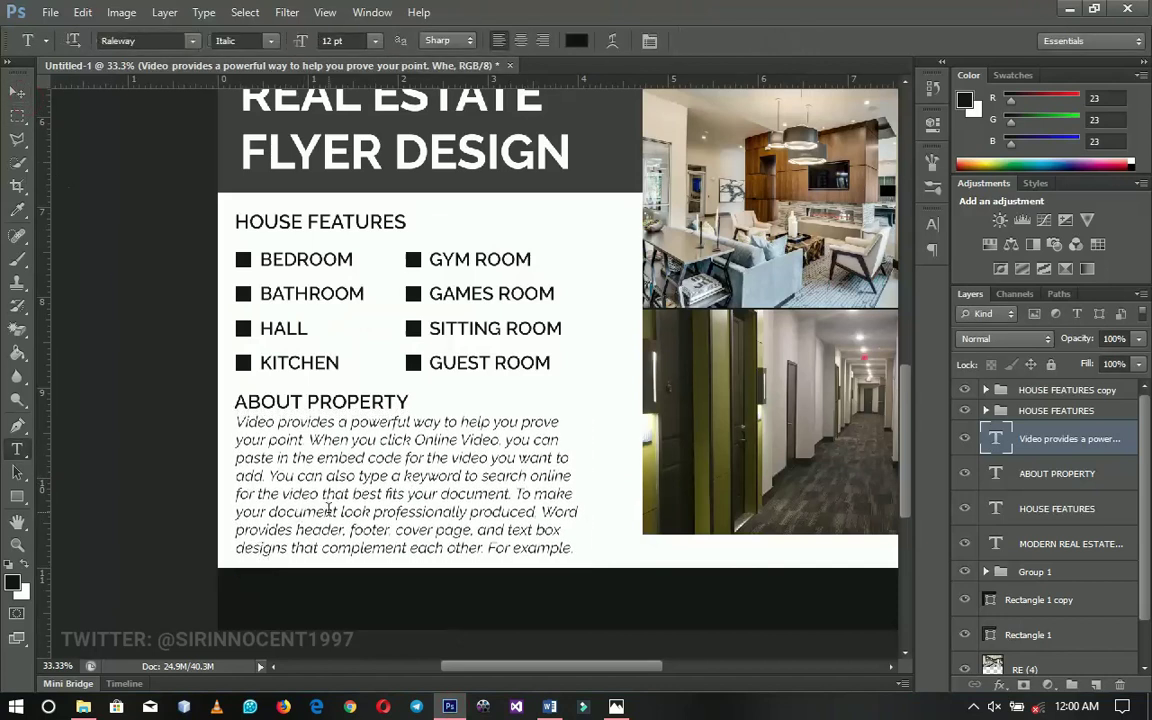
pyautogui.press('v')
pyautogui.moveTo(300, 275); pyautogui.dragTo(610, 567)
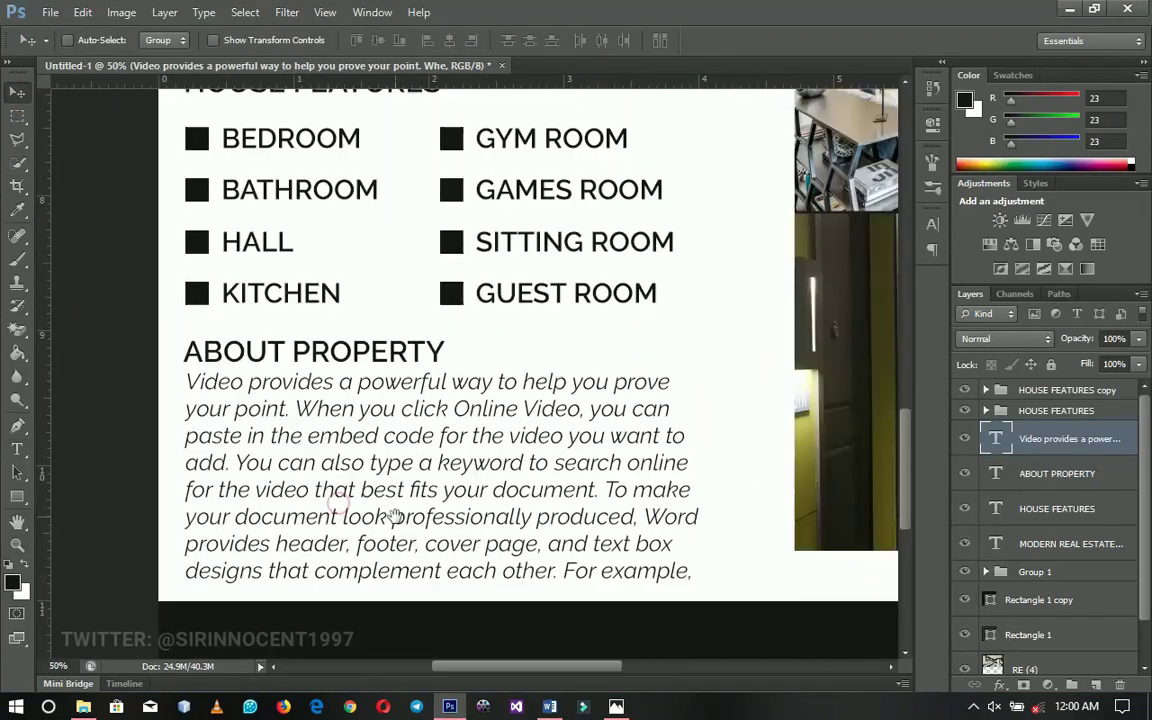
pyautogui.moveTo(334, 514); pyautogui.dragTo(405, 447)
# Restyle the whole pasted paragraph to Medium Italic
pyautogui.press('t')
pyautogui.click(405, 437)
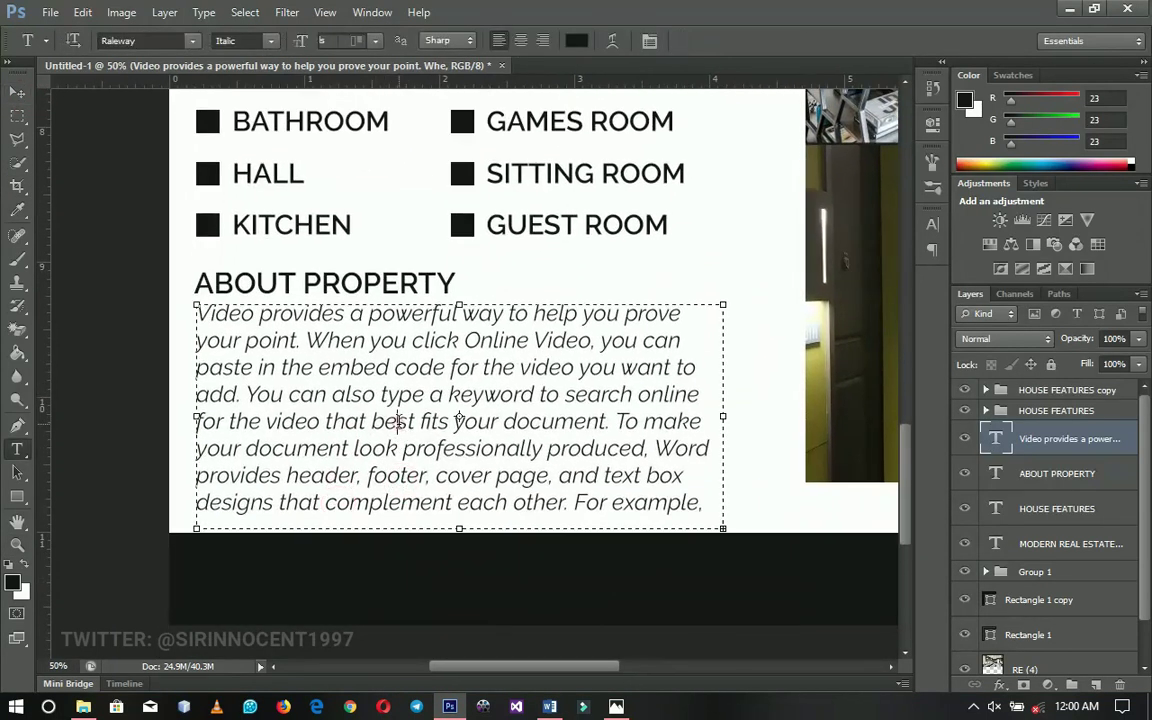
pyautogui.hotkey('ctrl', 'a')
pyautogui.click(254, 40)
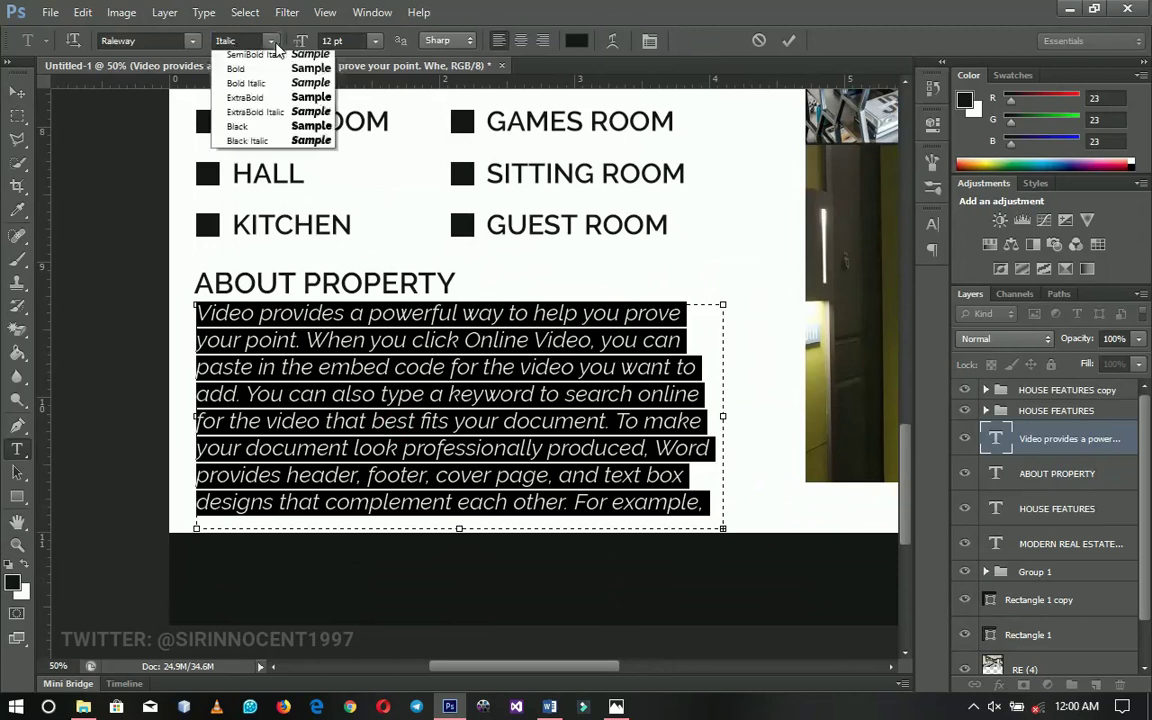
pyautogui.click(254, 188)
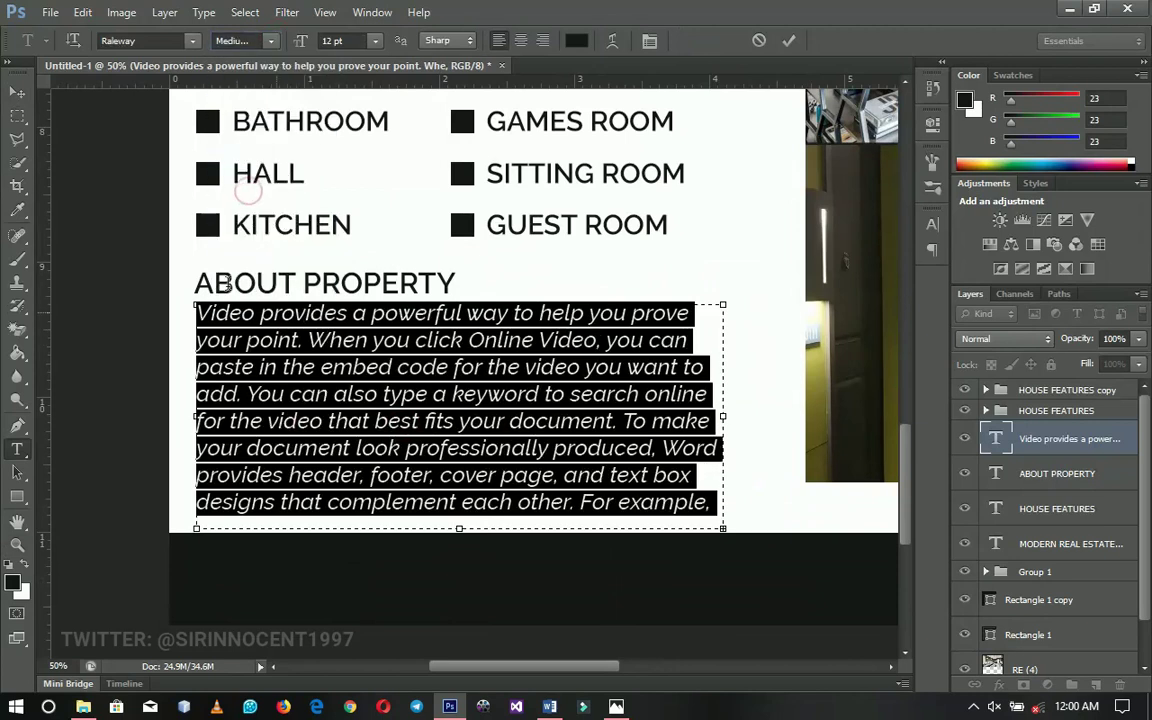
pyautogui.click(17, 91)
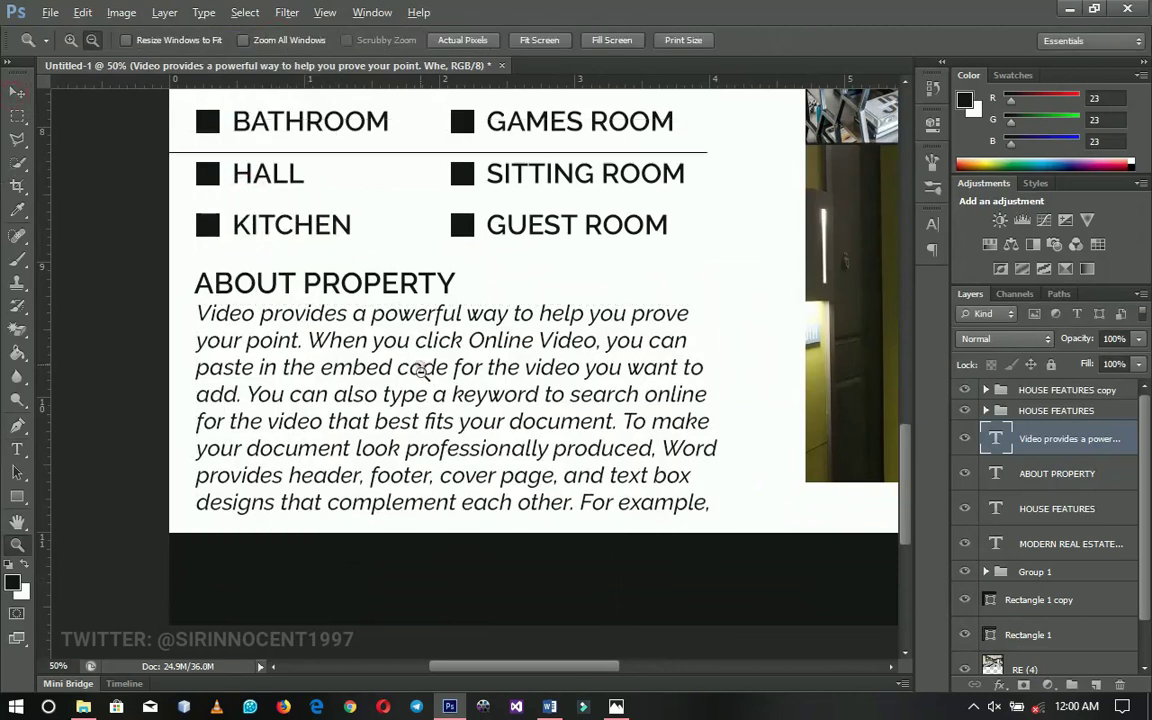
pyautogui.keyDown('alt'); pyautogui.click(422, 372); pyautogui.keyUp('alt')
pyautogui.rightClick(338, 312)
# Nudge the ABOUT PROPERTY heading up and change it to Raleway Bold
pyautogui.click(390, 320)
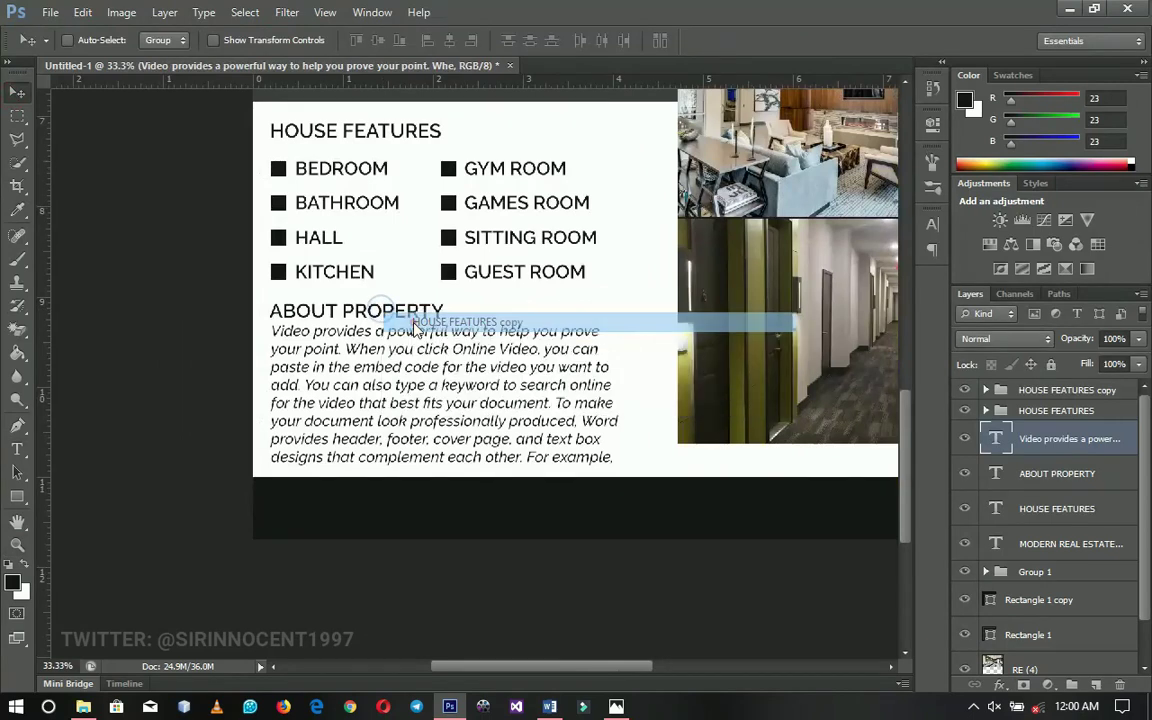
pyautogui.rightClick(393, 318)
pyautogui.click(438, 365)
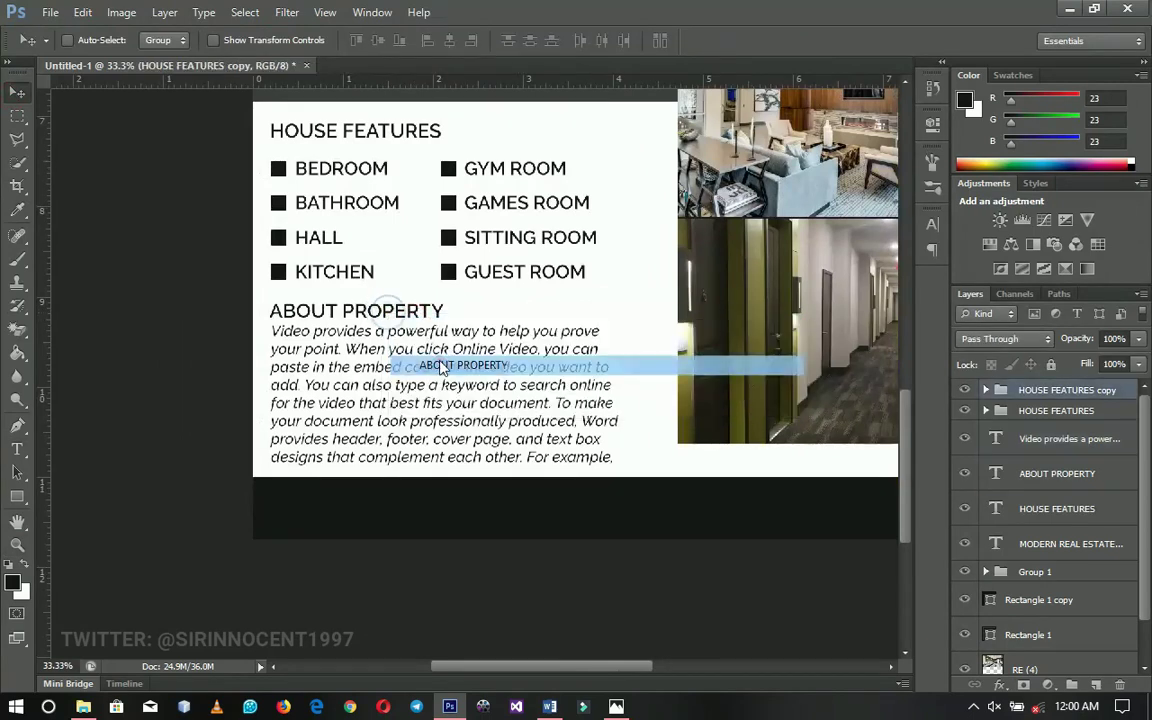
pyautogui.press('Up')
pyautogui.press('Up')
pyautogui.press('Up')
pyautogui.press('Up')
pyautogui.press('Up')
pyautogui.press('Up')
pyautogui.press('t')
pyautogui.click(405, 309)
pyautogui.hotkey('ctrl', 'a')
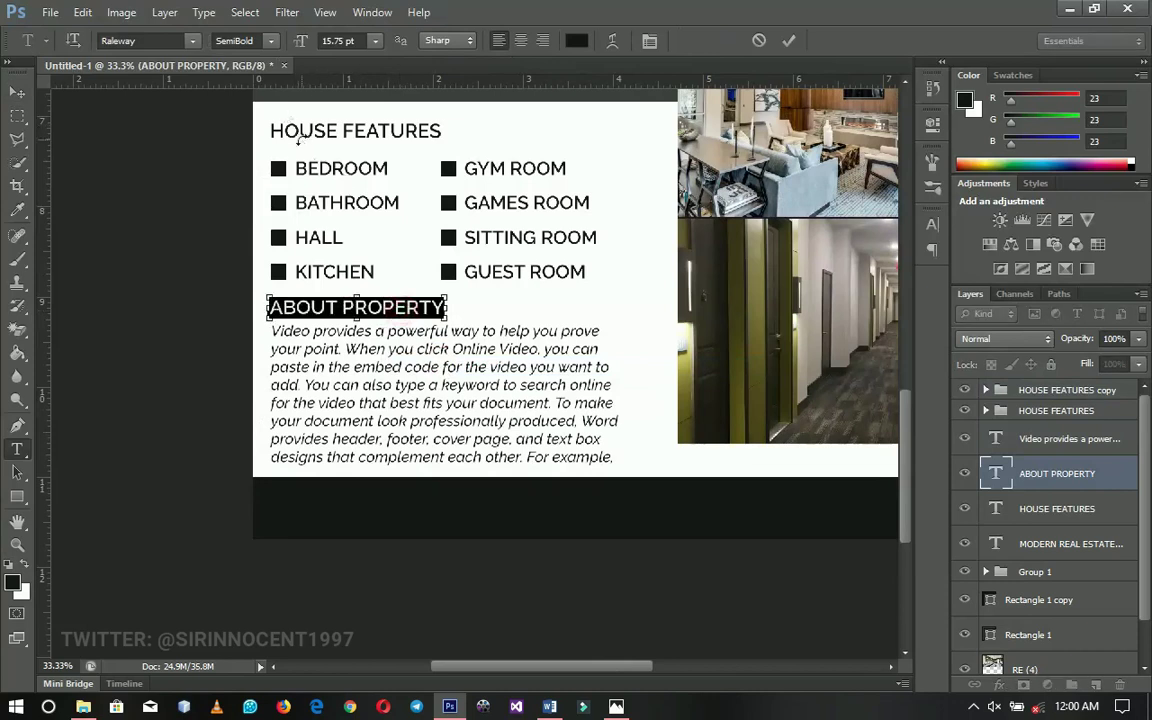
pyautogui.click(250, 40)
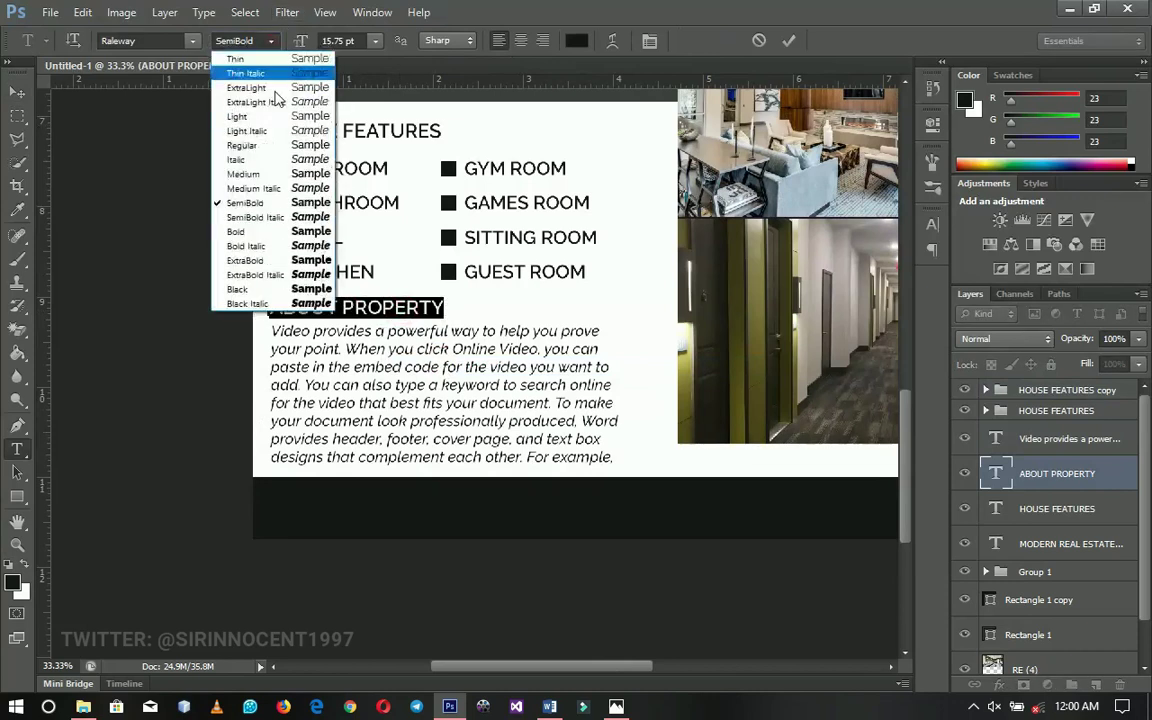
pyautogui.click(262, 231)
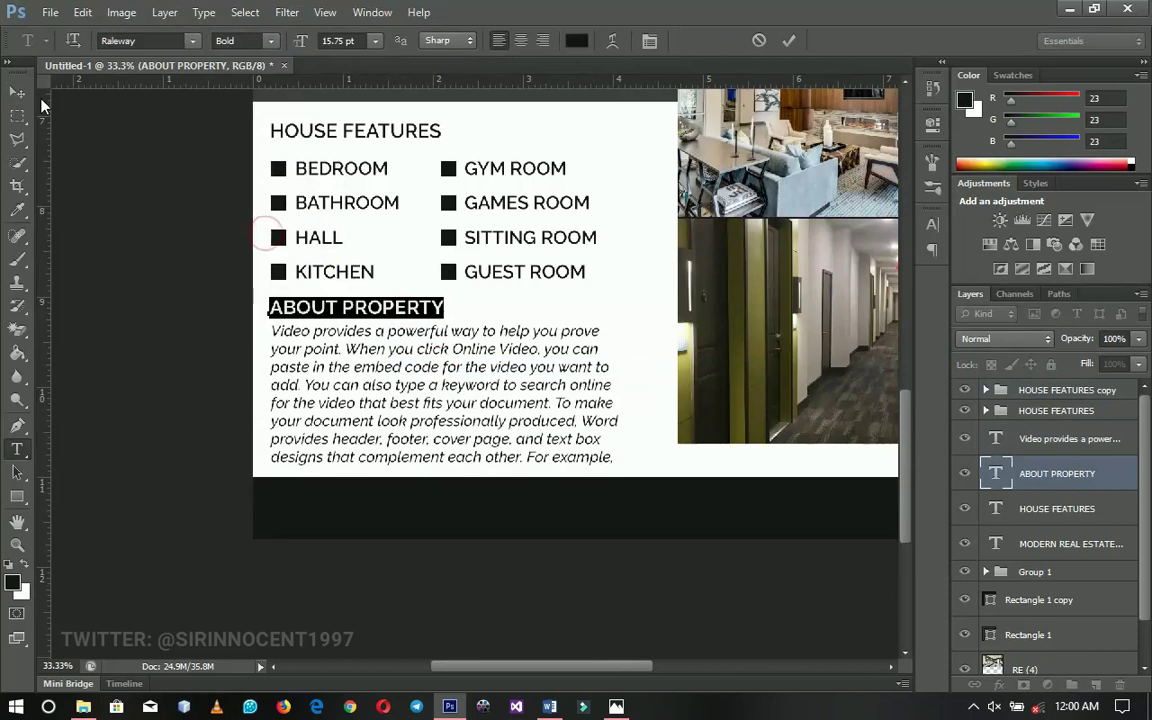
pyautogui.hotkey('ctrl', 'Return')
# Change the HOUSE FEATURES heading from SemiBold to Raleway Bold
pyautogui.moveTo(424, 213); pyautogui.dragTo(412, 294)
pyautogui.click(348, 211)
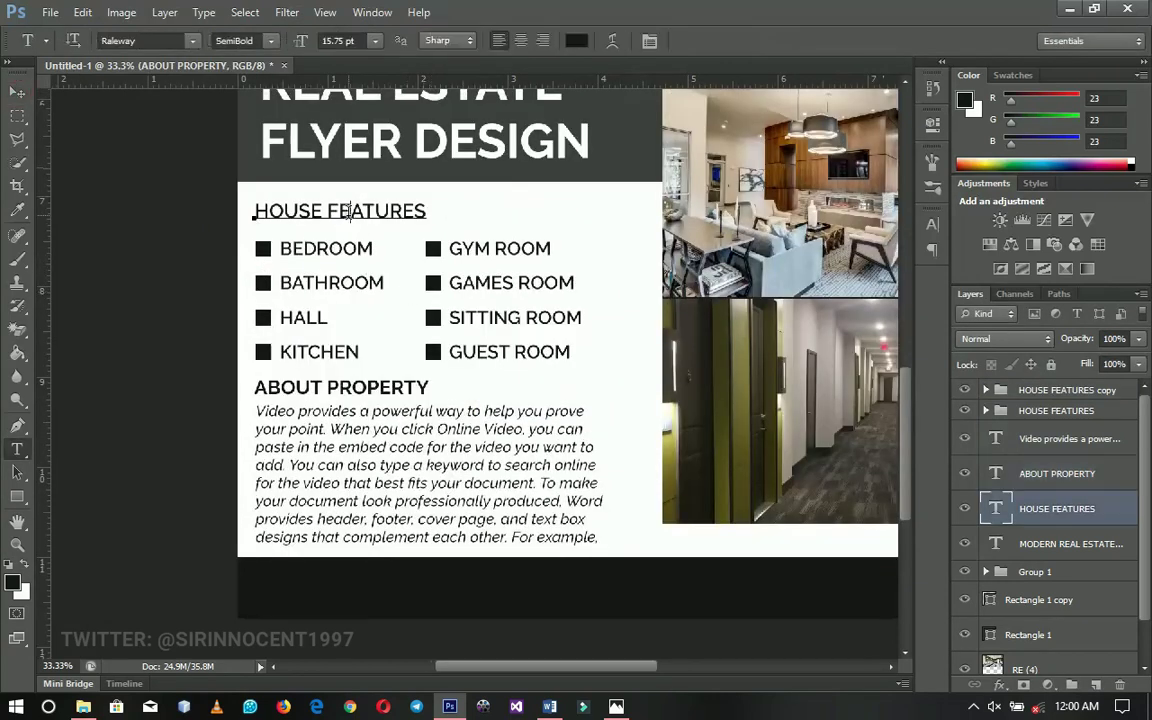
pyautogui.tripleClick(348, 211)
pyautogui.click(250, 40)
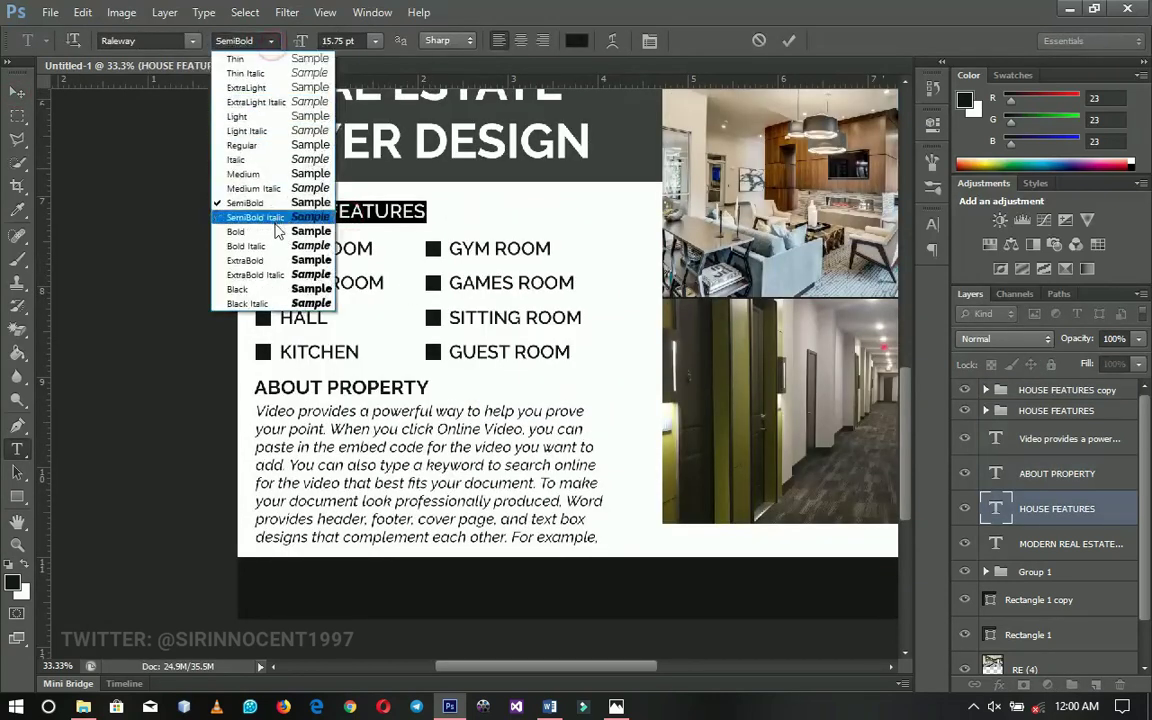
pyautogui.click(276, 231)
pyautogui.click(14, 92)
# Zoom out with Fit on Screen to see the whole flyer
pyautogui.moveTo(440, 410); pyautogui.dragTo(386, 329)
pyautogui.press('z')
pyautogui.keyDown('alt'); pyautogui.click(457, 301); pyautogui.keyUp('alt')
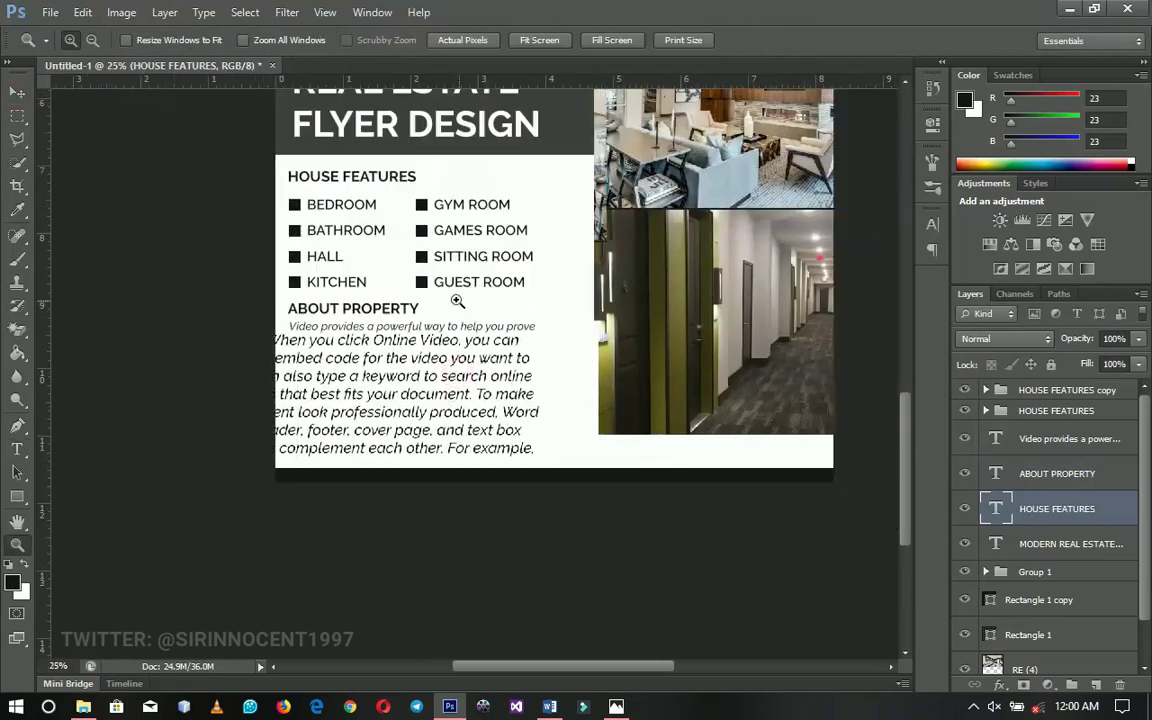
pyautogui.rightClick(470, 295)
pyautogui.click(505, 307)
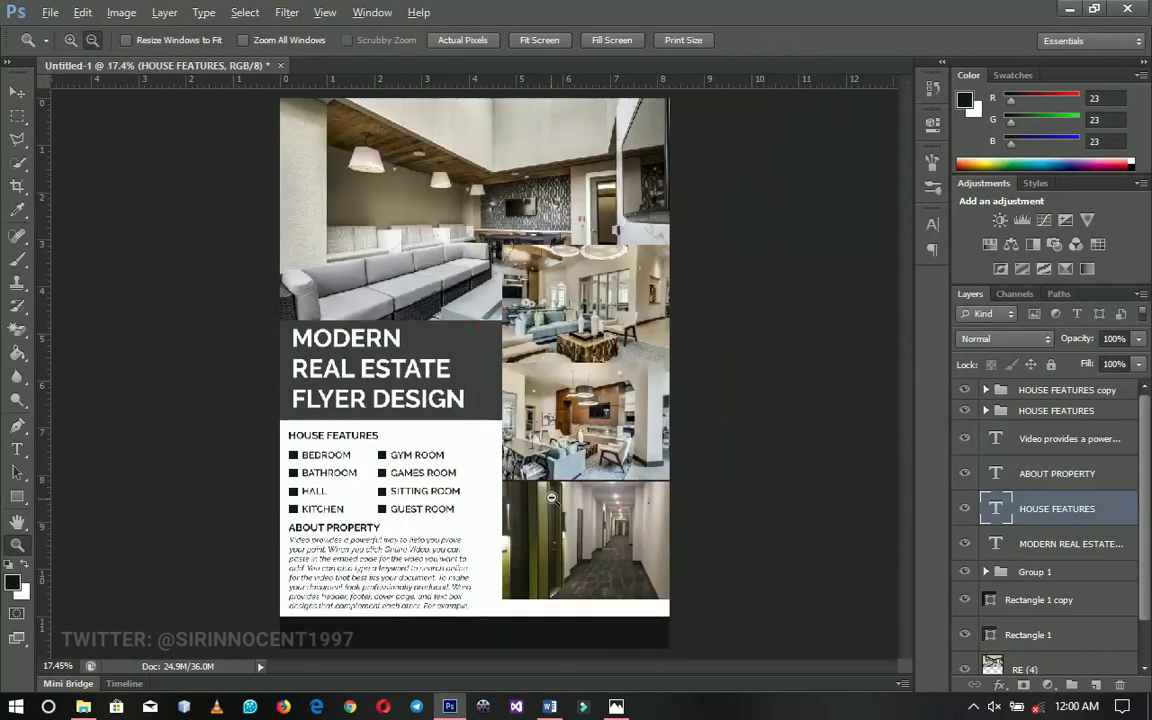
pyautogui.keyDown('alt'); pyautogui.click(551, 497); pyautogui.keyUp('alt')
pyautogui.press('v')
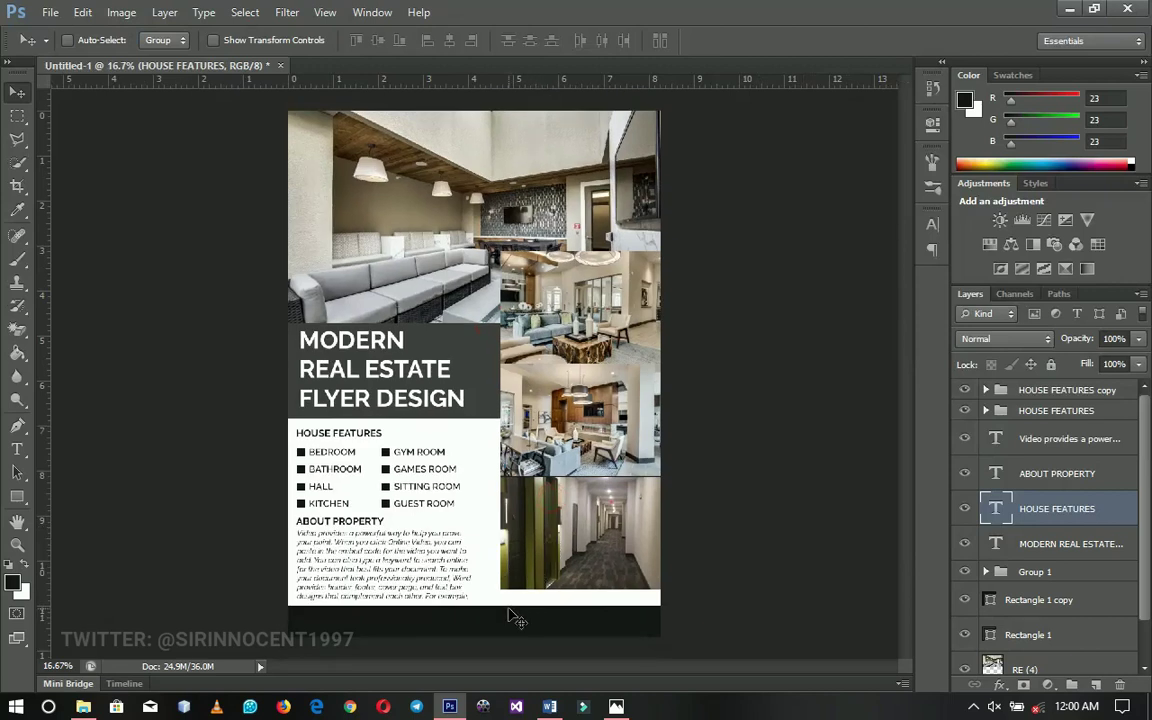
# Group the four text layers with Ctrl+G and name the group TEXT
pyautogui.hotkey('ctrl', '+')
pyautogui.rightClick(330, 468)
pyautogui.press('Escape')
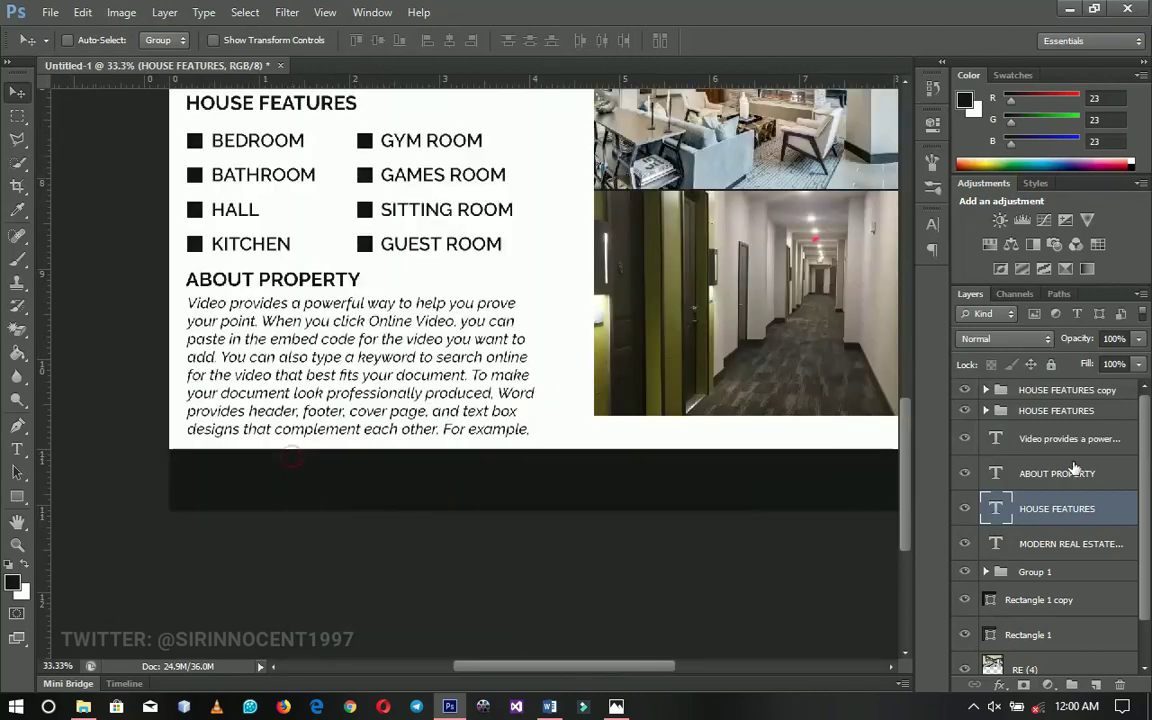
pyautogui.click(1040, 440)
pyautogui.keyDown('shift'); pyautogui.click(1040, 544); pyautogui.keyUp('shift')
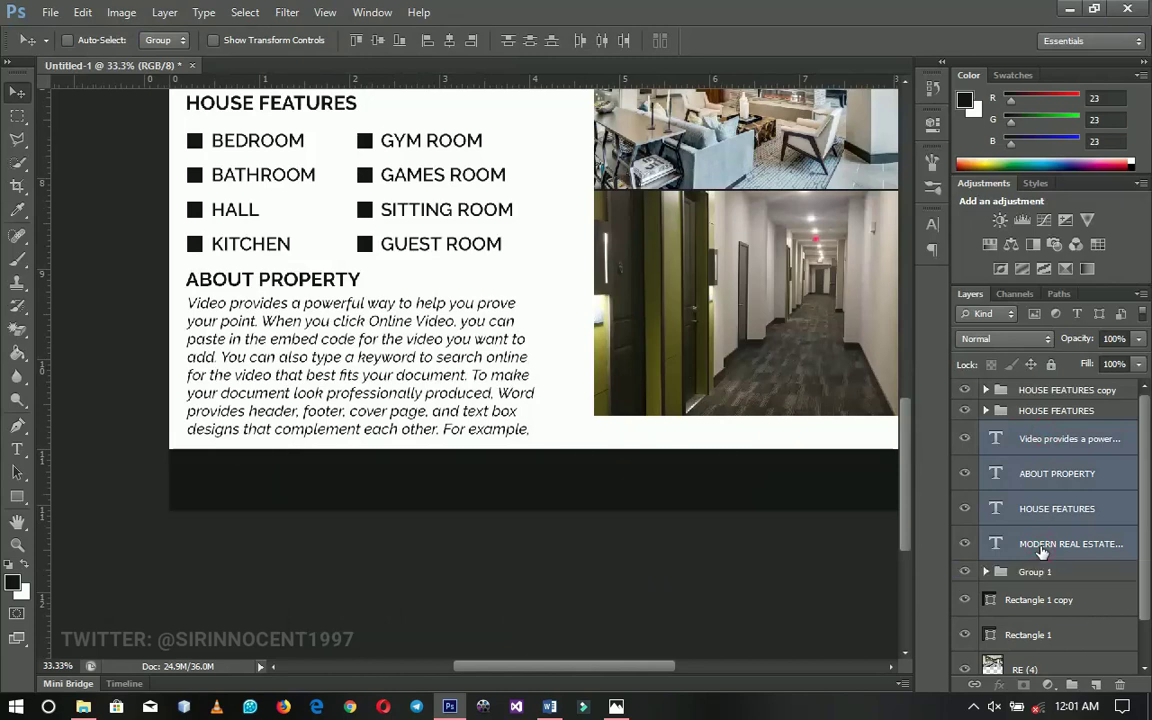
pyautogui.hotkey('ctrl', 'g')
pyautogui.doubleClick(1035, 431)
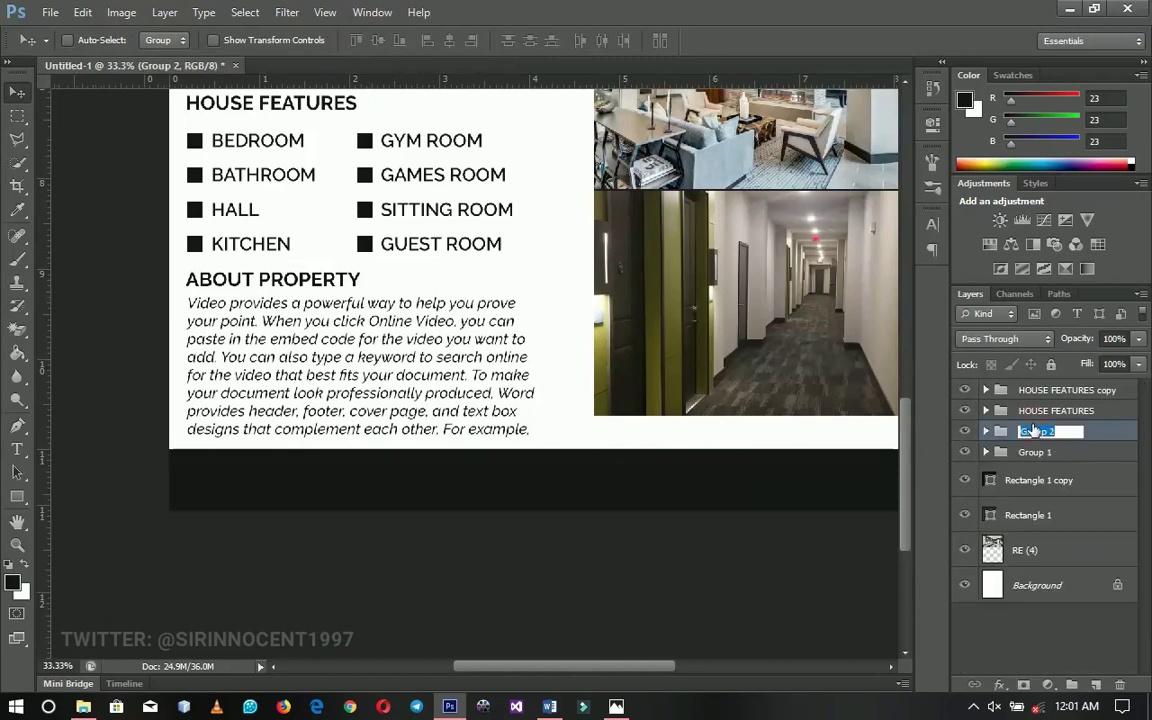
pyautogui.write('TEXT')
pyautogui.press('Return')
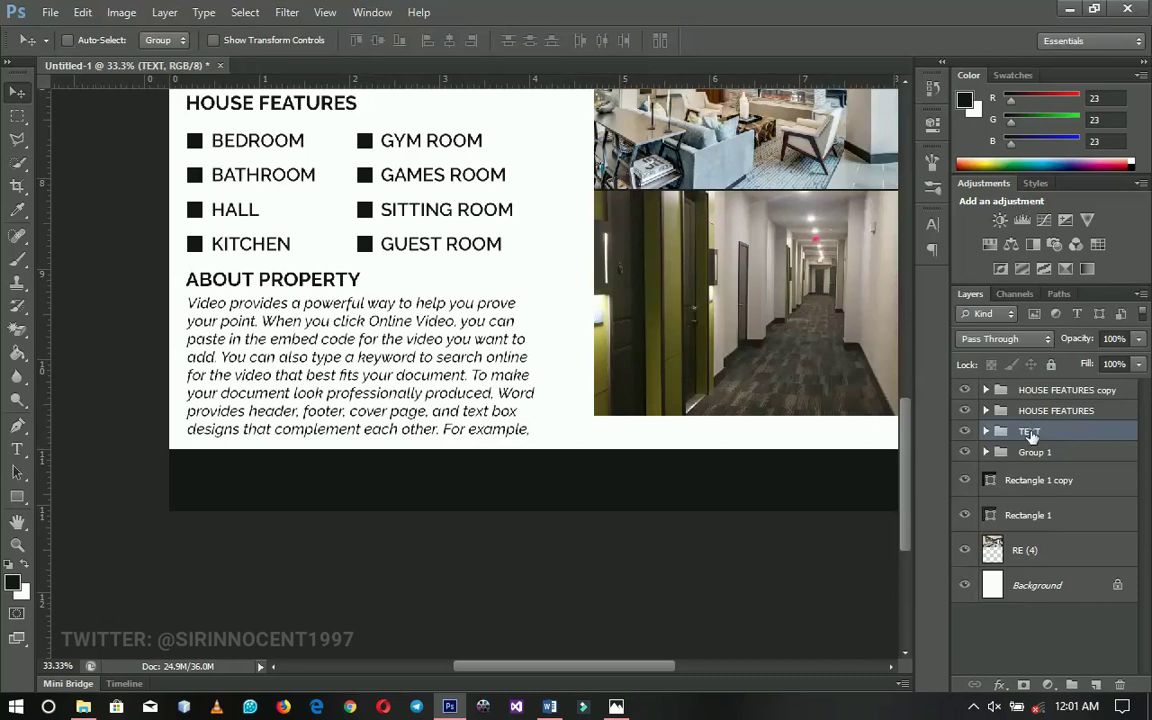
# Toggle the TEXT group's visibility off and on to check its contents
pyautogui.click(966, 434)
pyautogui.click(966, 434)
pyautogui.click(966, 434)
pyautogui.click(966, 434)
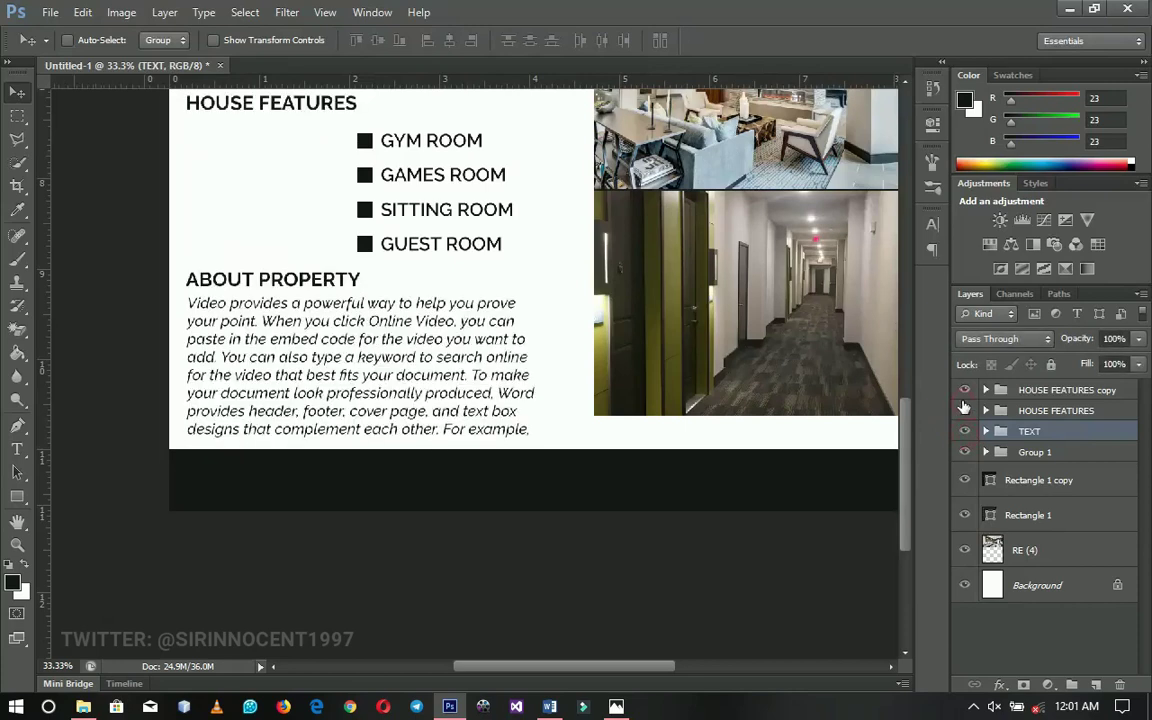
pyautogui.moveTo(571, 500); pyautogui.dragTo(464, 506)
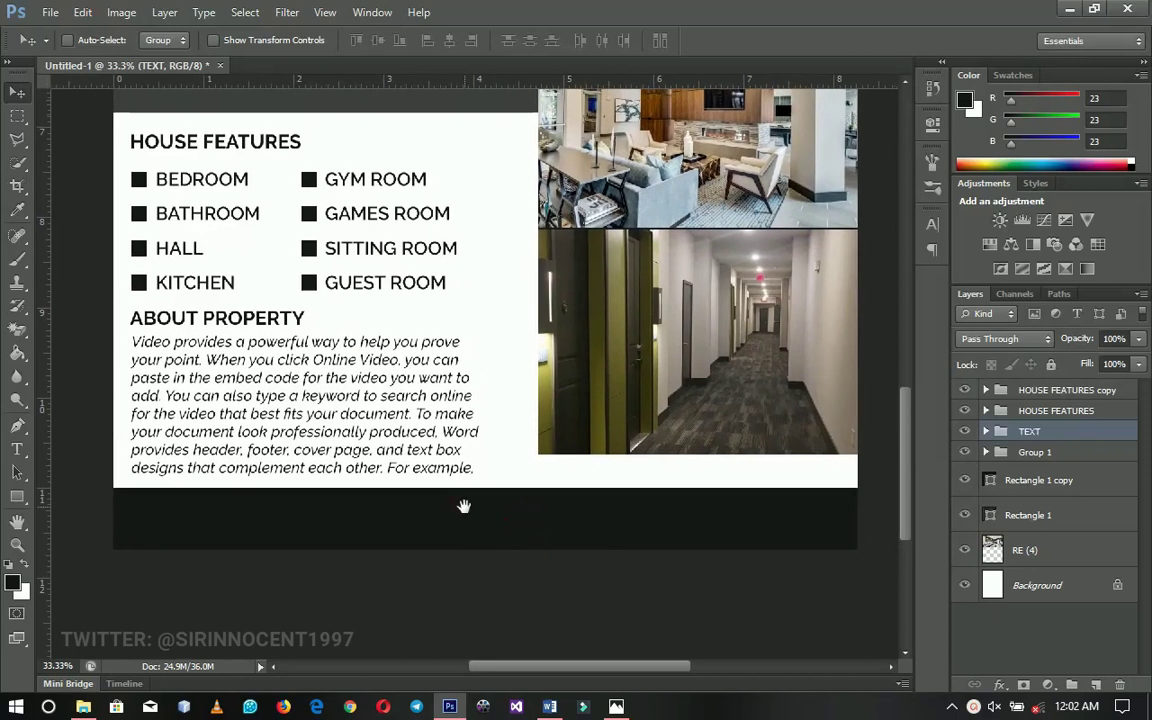
# Select the dark footer rectangle's layer and check its visibility
pyautogui.click(1029, 481)
pyautogui.rightClick(742, 518)
pyautogui.click(748, 514)
pyautogui.rightClick(724, 500)
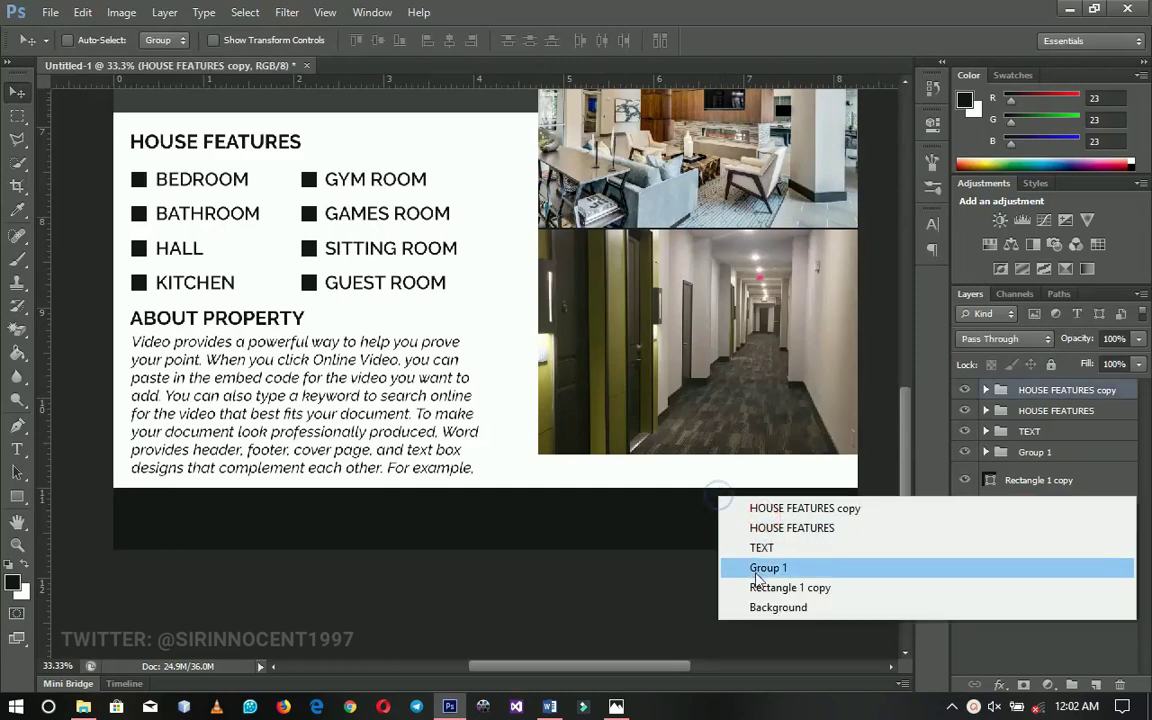
pyautogui.click(752, 588)
pyautogui.click(966, 481)
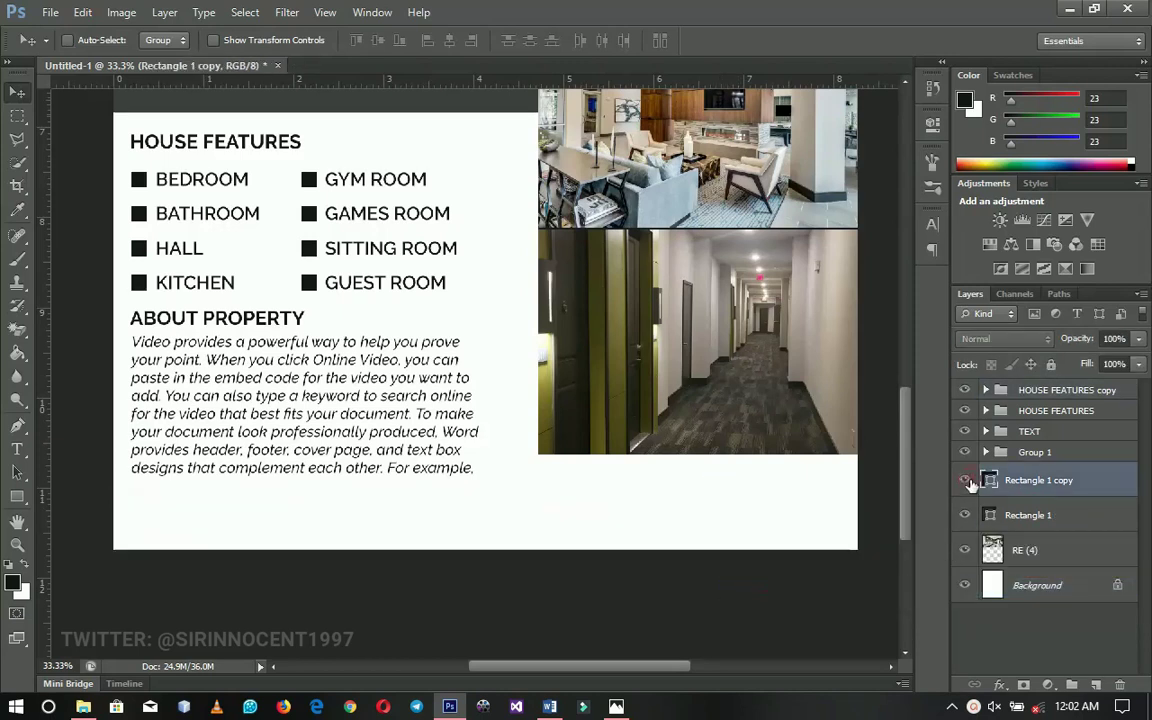
pyautogui.moveTo(452, 555); pyautogui.dragTo(463, 600)
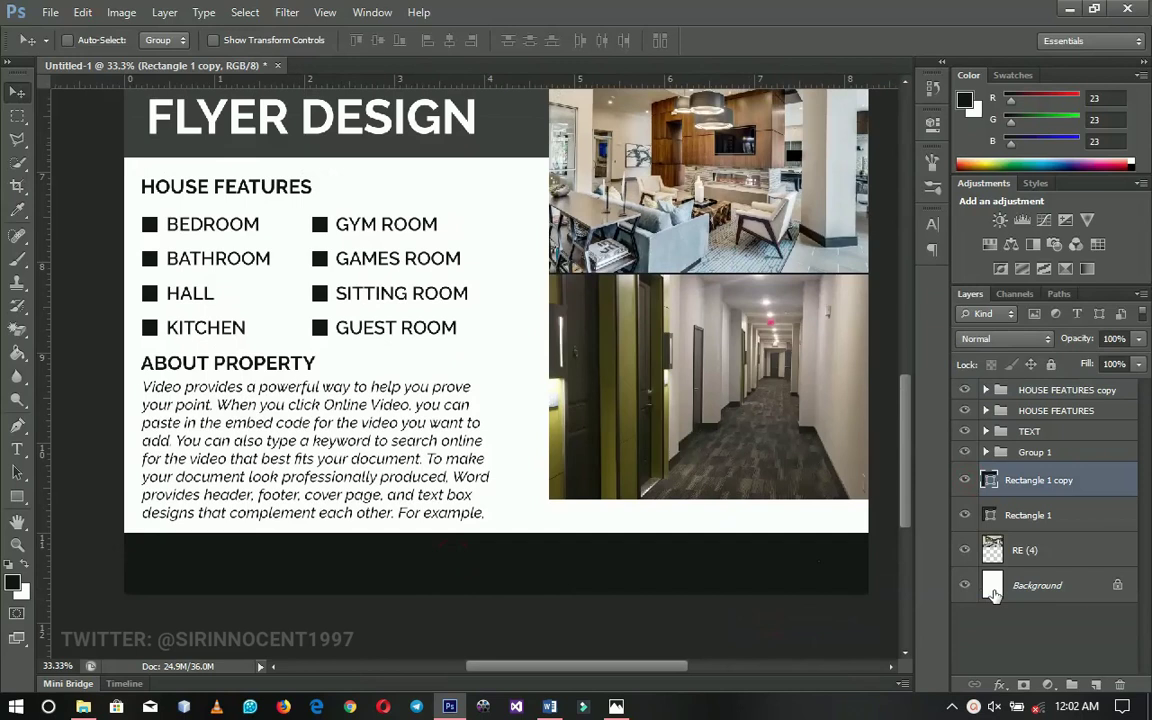
# Type a CONTACT heading and set its colour to white
pyautogui.press('t')
pyautogui.click(548, 513)
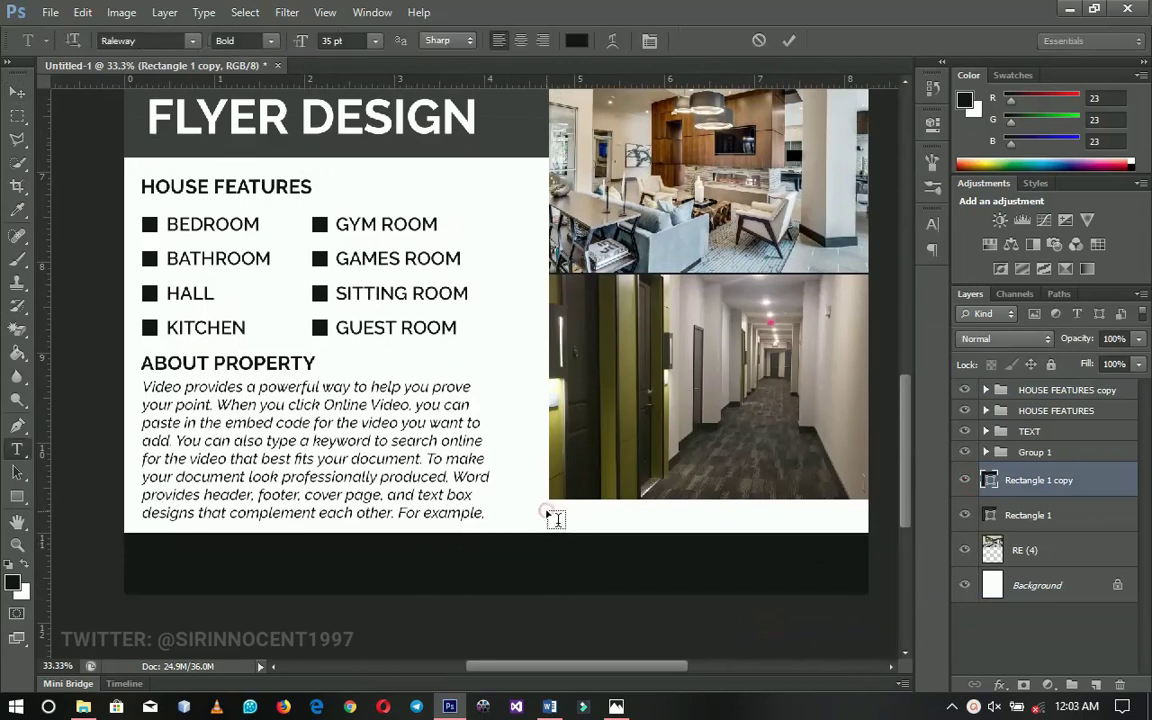
pyautogui.write('CONT')
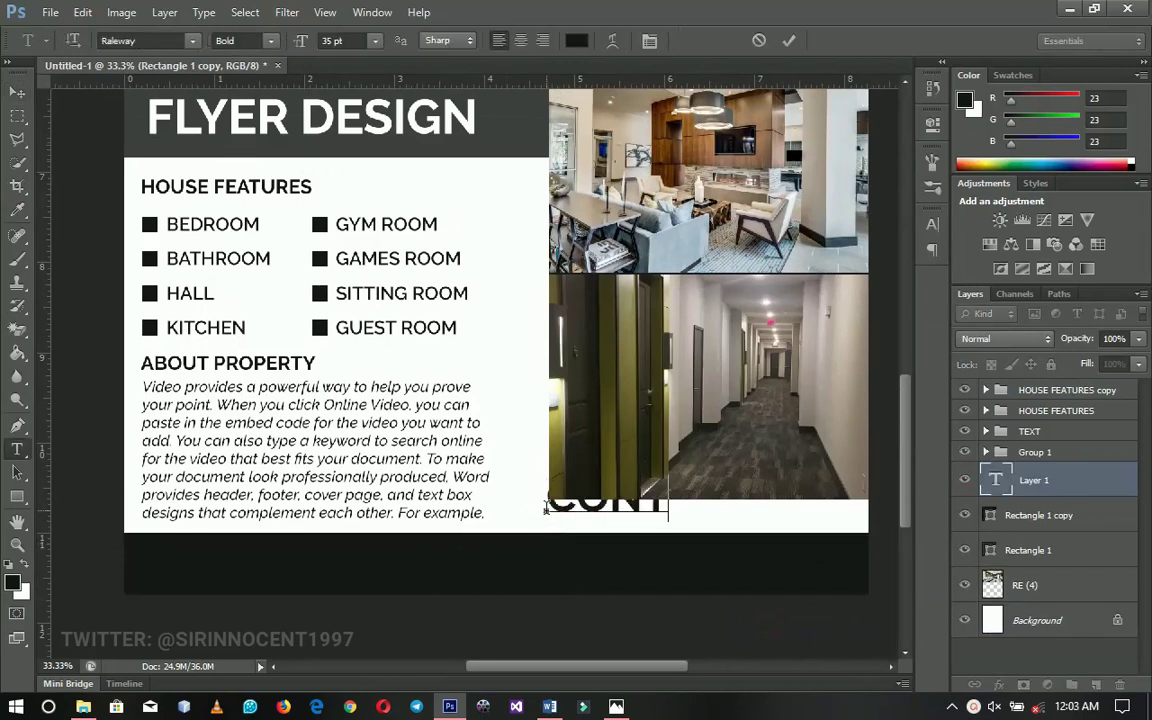
pyautogui.write('ACT')
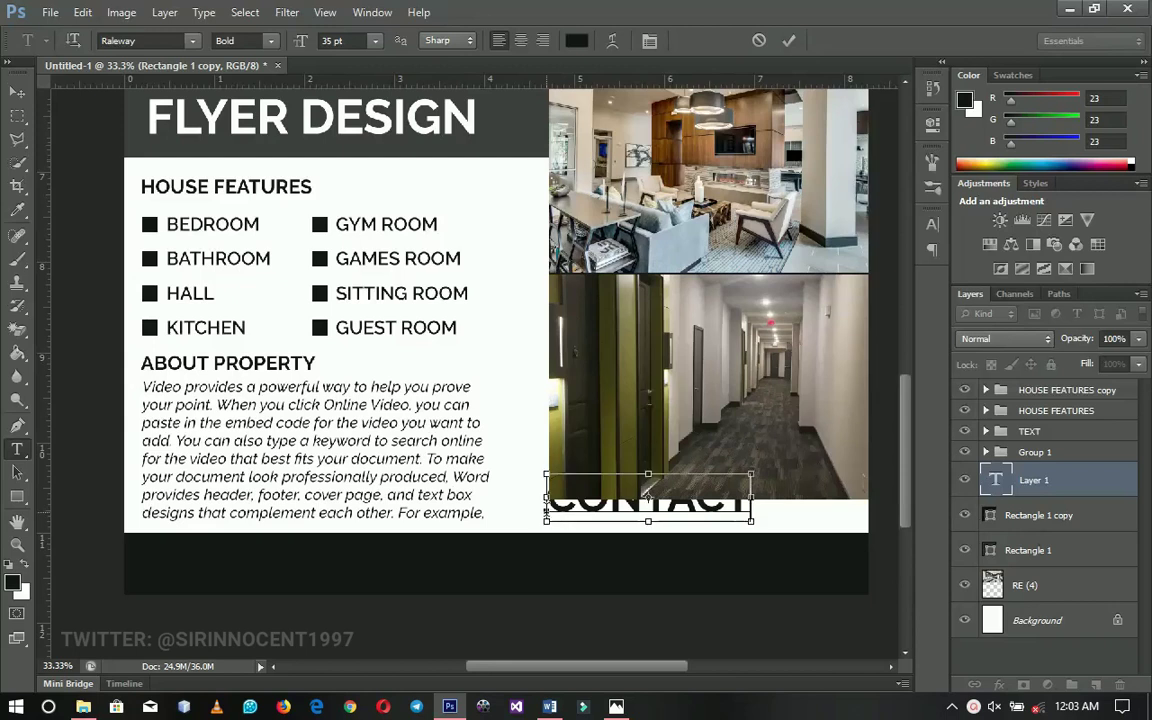
pyautogui.hotkey('ctrl', 'a')
pyautogui.click(578, 42)
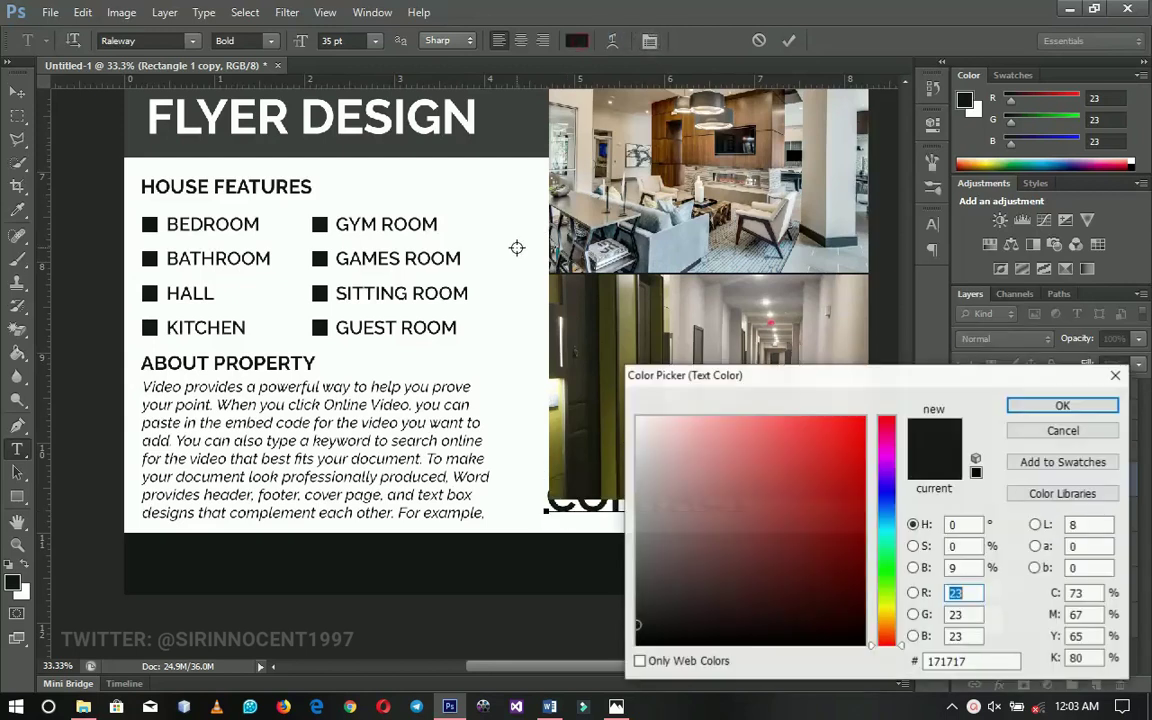
pyautogui.write('100')
pyautogui.click(1039, 406)
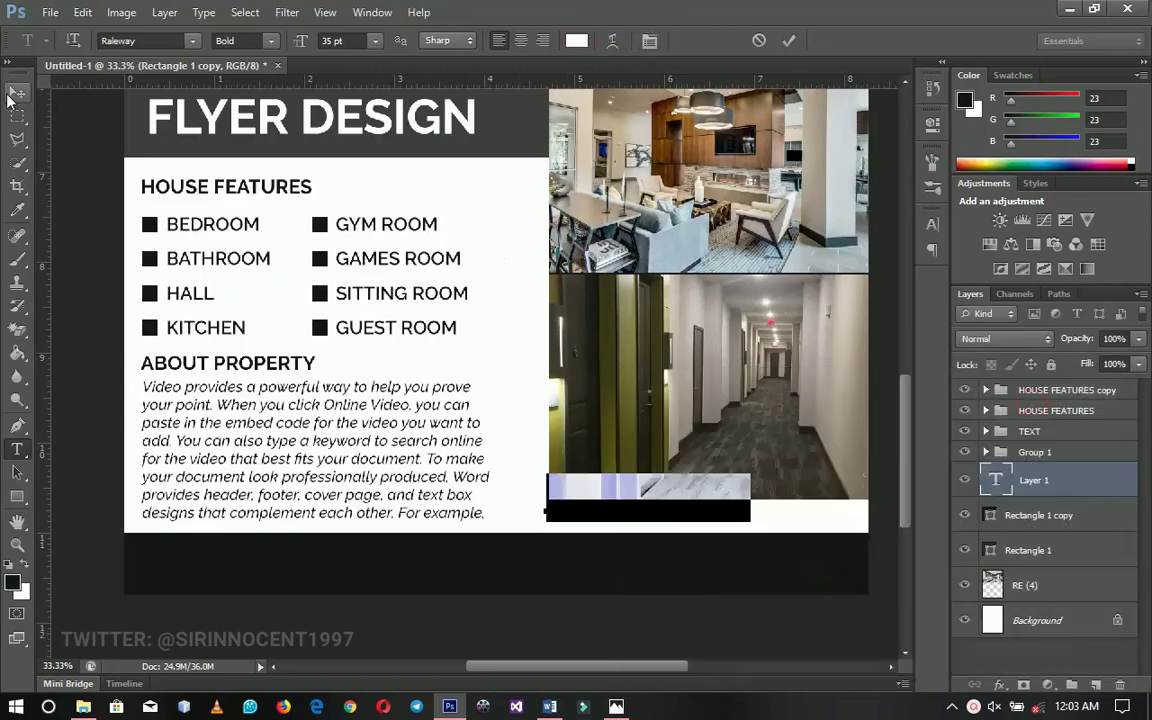
pyautogui.click(17, 91)
# Move CONTACT into the left of the dark footer and scale it down
pyautogui.moveTo(593, 535); pyautogui.dragTo(343, 540)
pyautogui.hotkey('ctrl', 't')
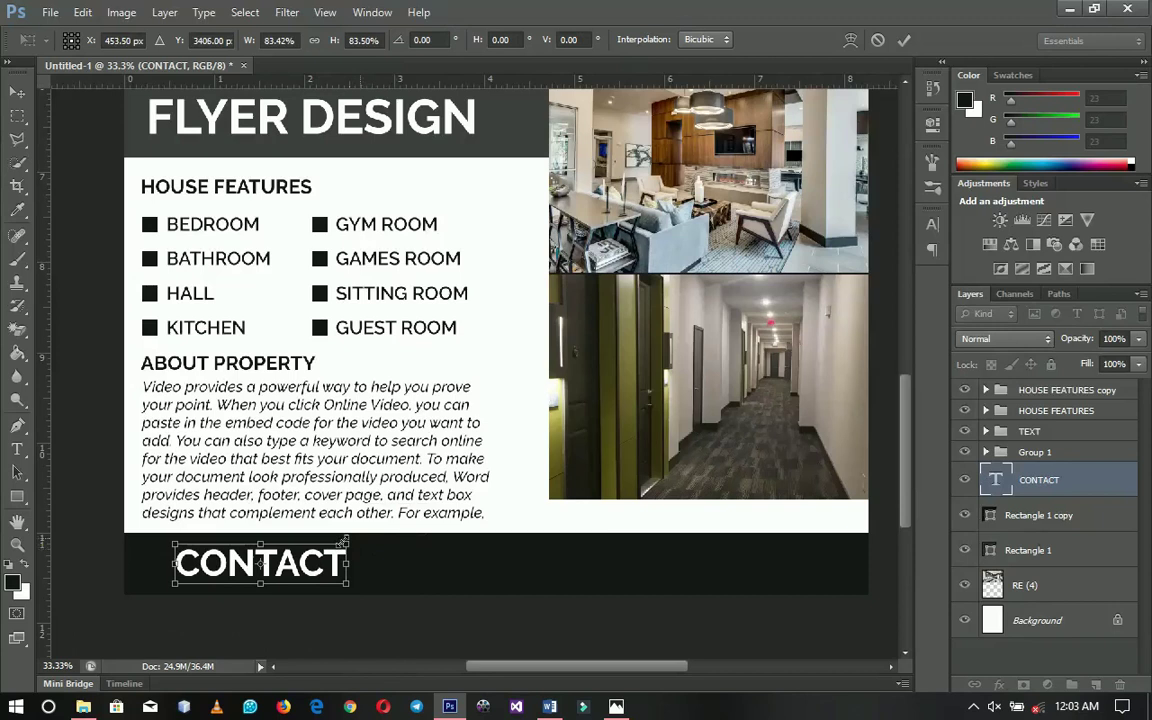
pyautogui.press('Return')
pyautogui.moveTo(365, 582); pyautogui.dragTo(346, 579)
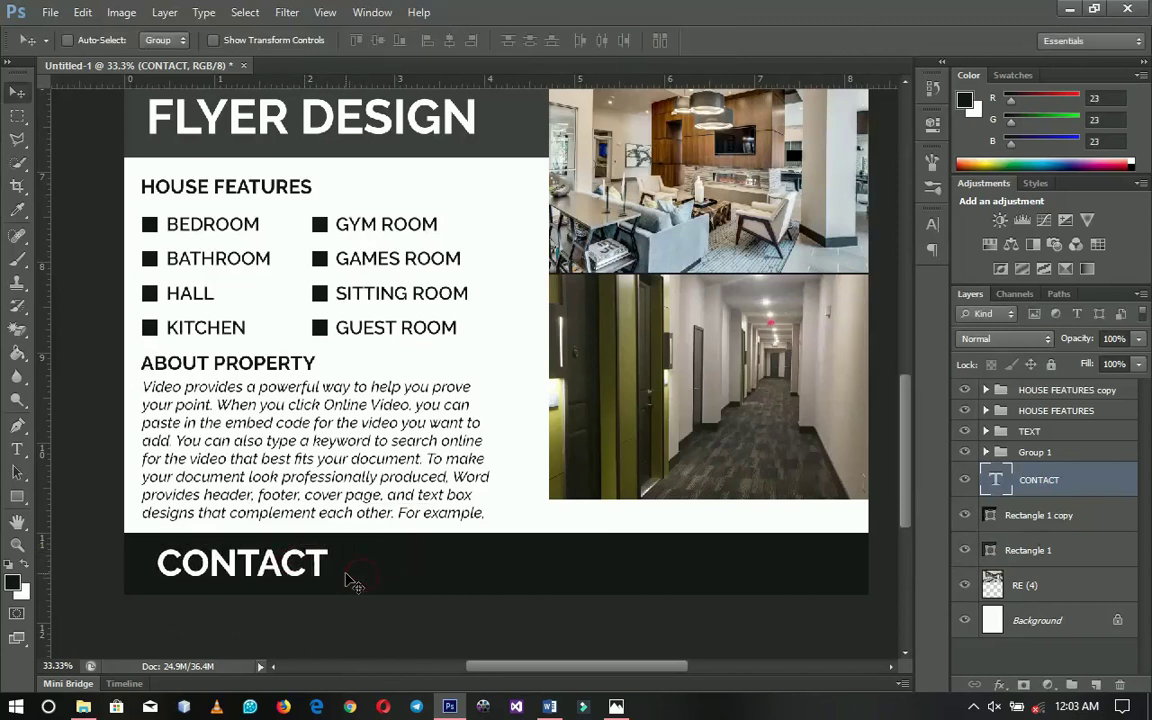
pyautogui.hotkey('ctrl', 't')
pyautogui.moveTo(316, 540); pyautogui.dragTo(260, 571)
pyautogui.press('Return')
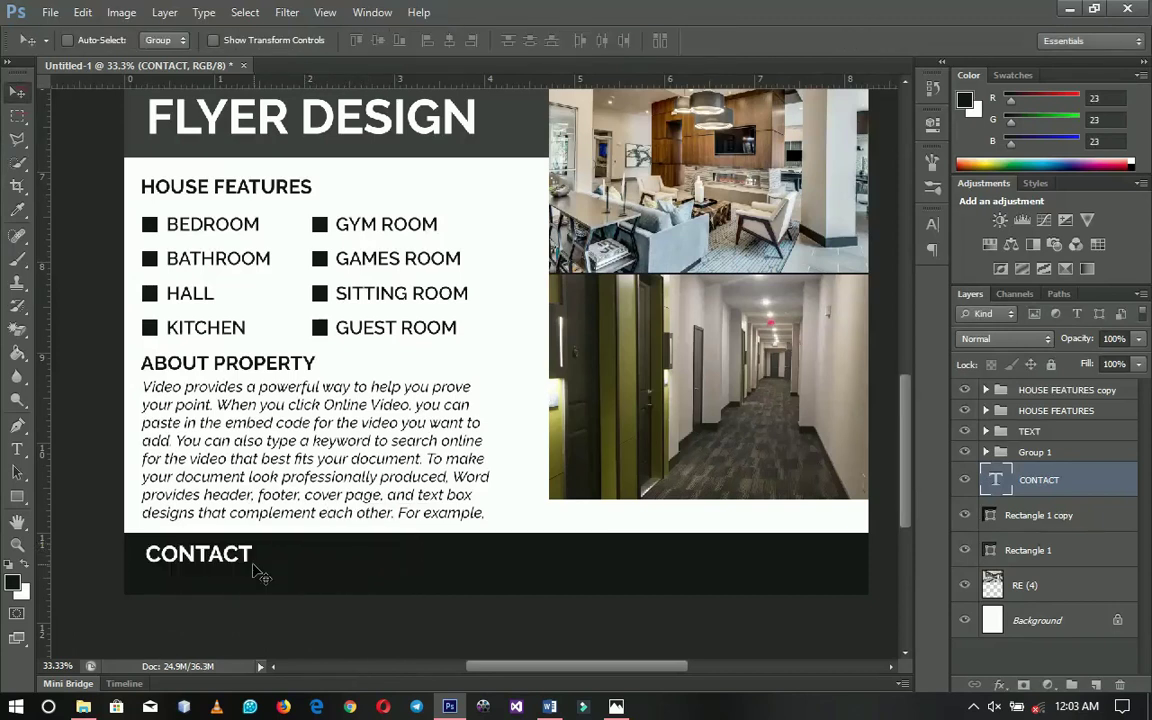
# Set the contact line in Akrobat and add the e-mail address
pyautogui.press('t')
pyautogui.click(250, 553)
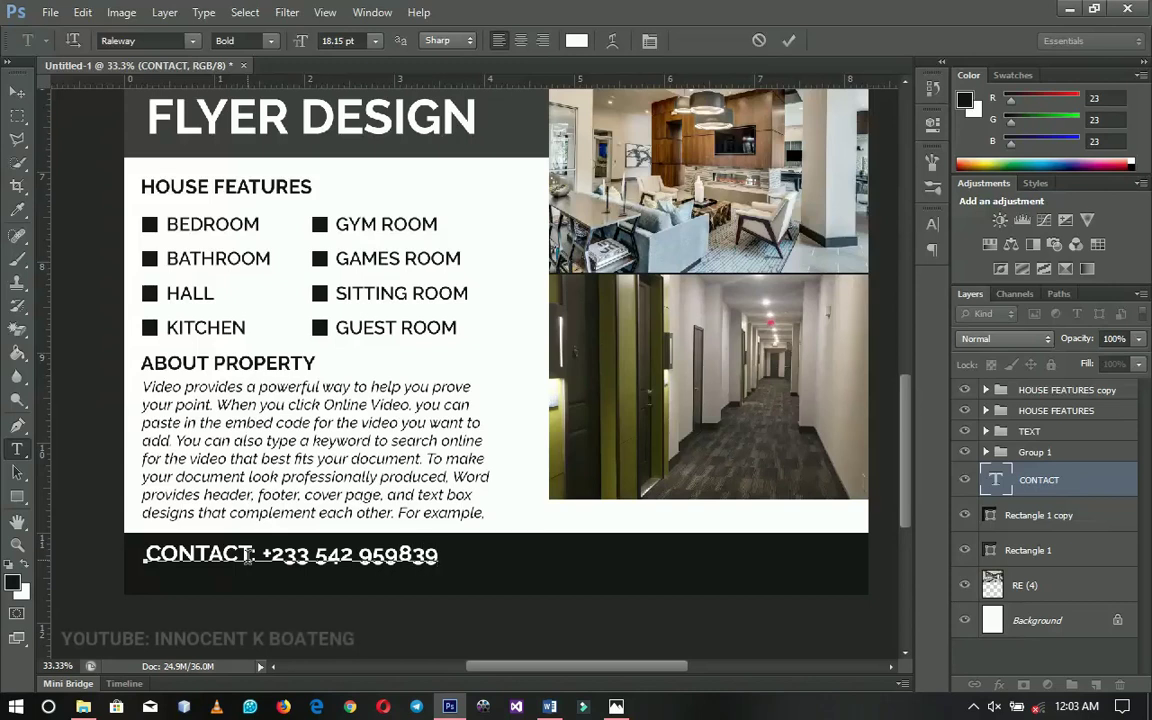
pyautogui.hotkey('ctrl', 'a')
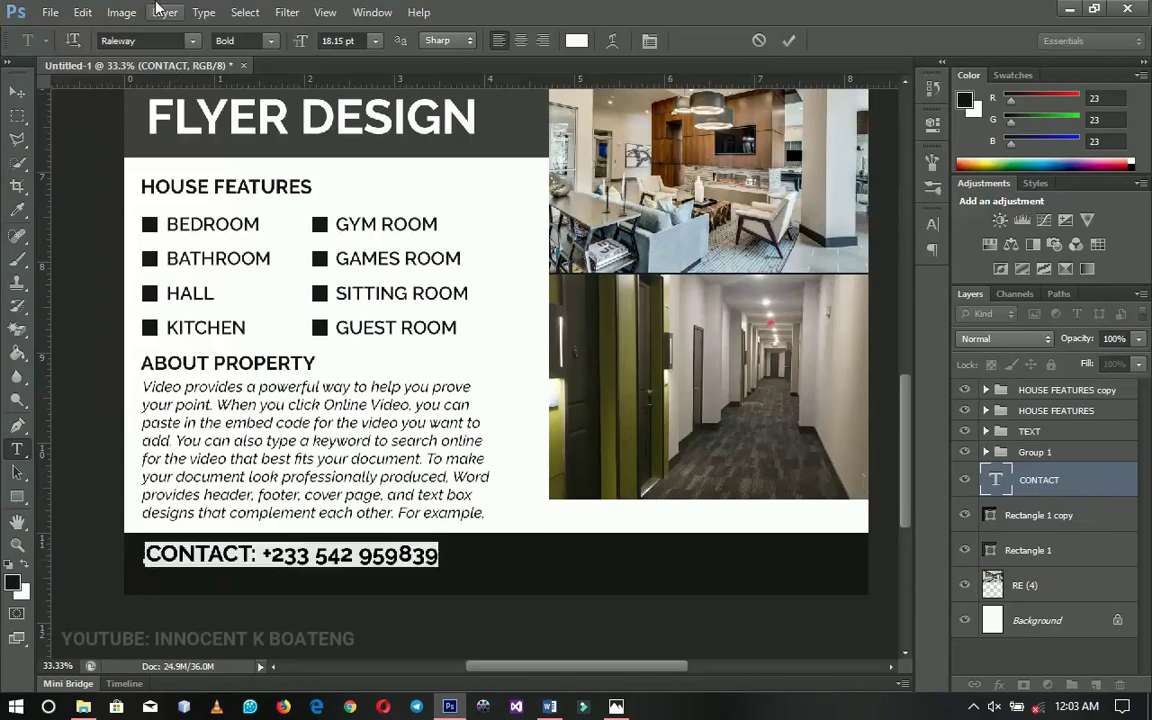
pyautogui.click(158, 41)
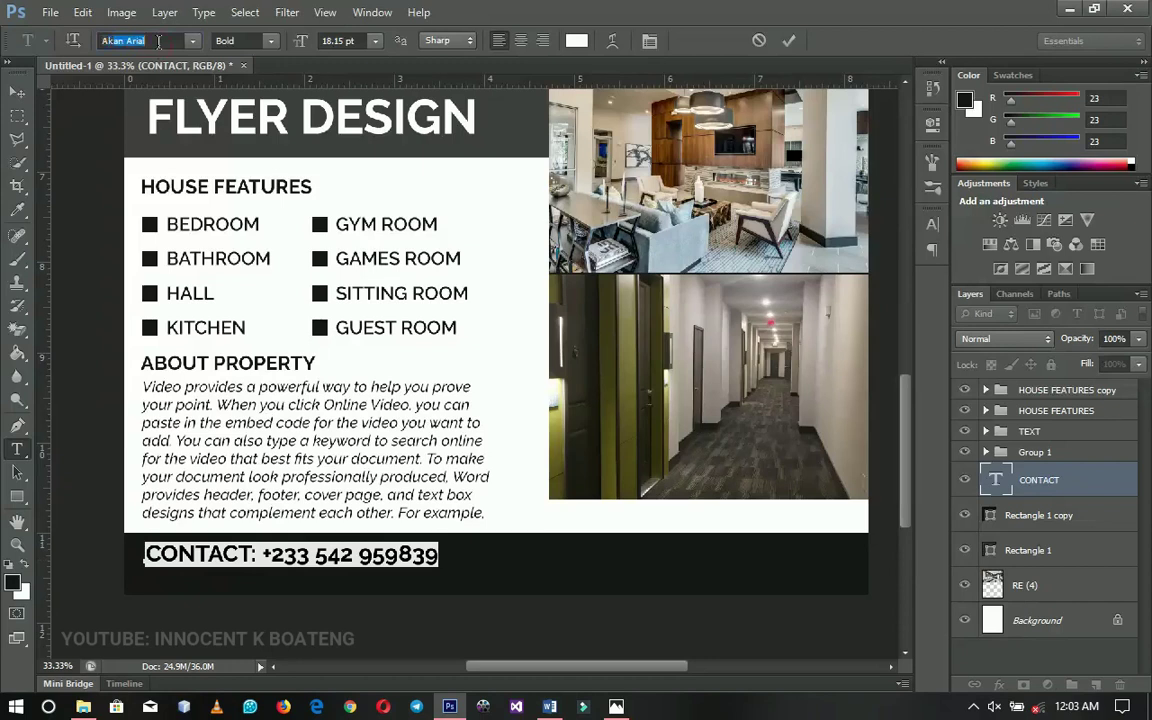
pyautogui.press('Return')
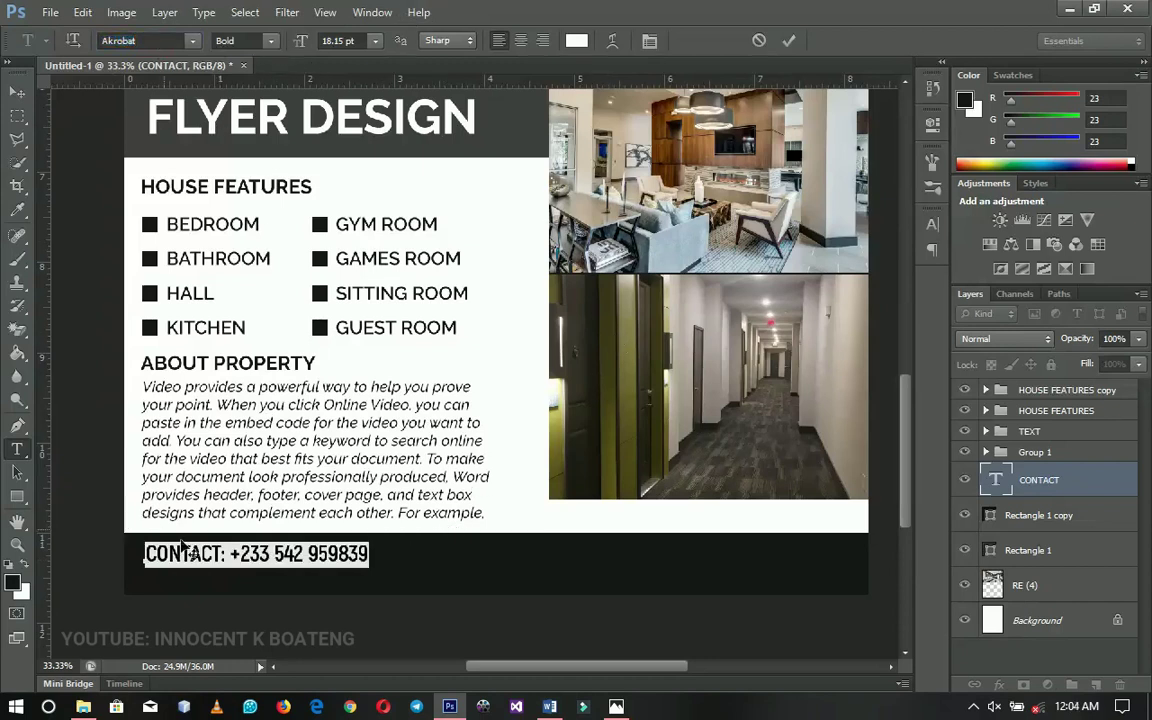
pyautogui.click(369, 553)
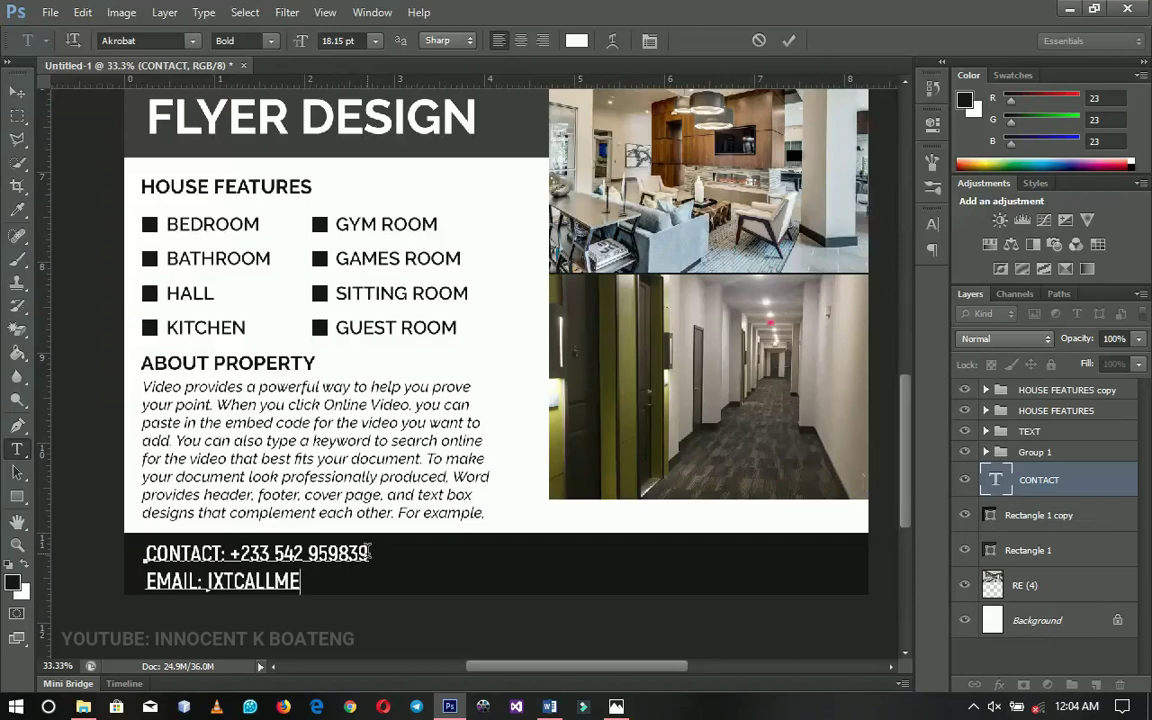
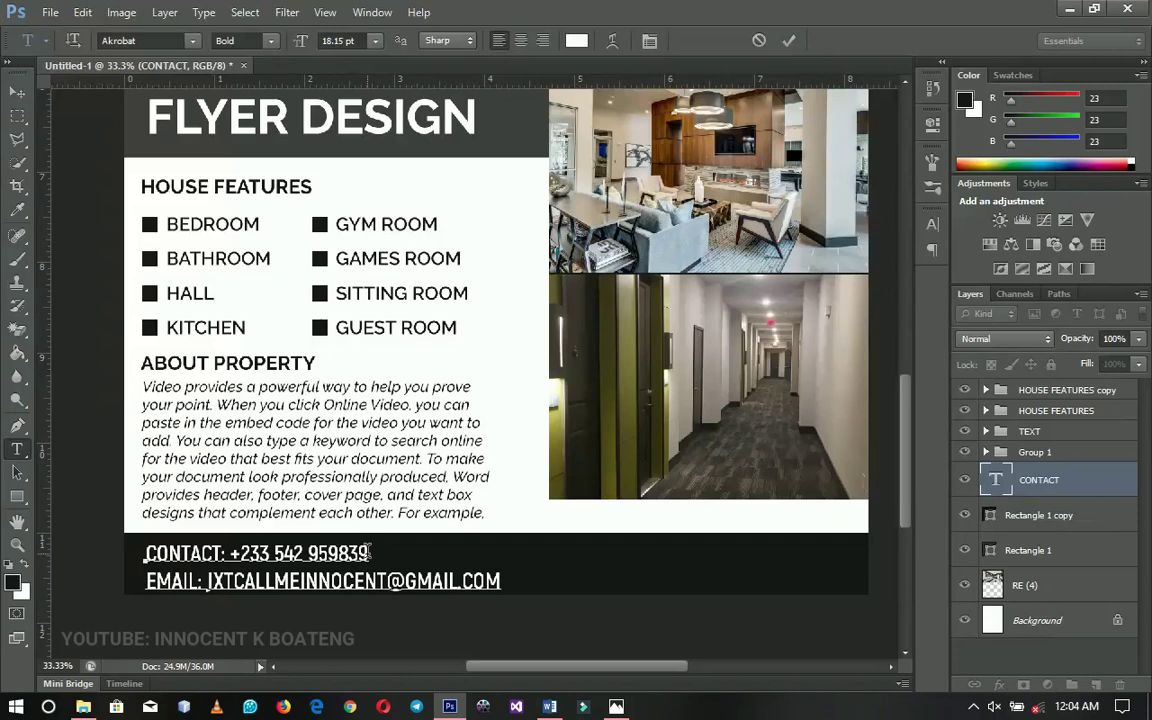
pyautogui.click(17, 91)
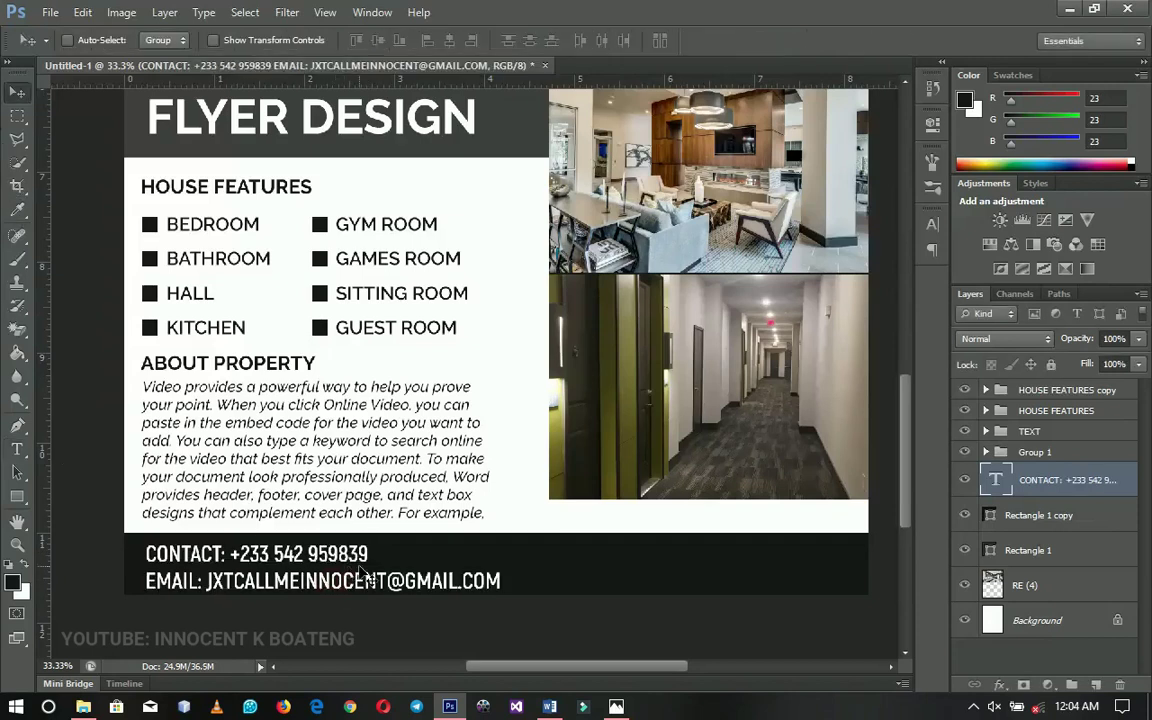
# Shrink the contact text block slightly and nudge it up
pyautogui.hotkey('ctrl', 't')
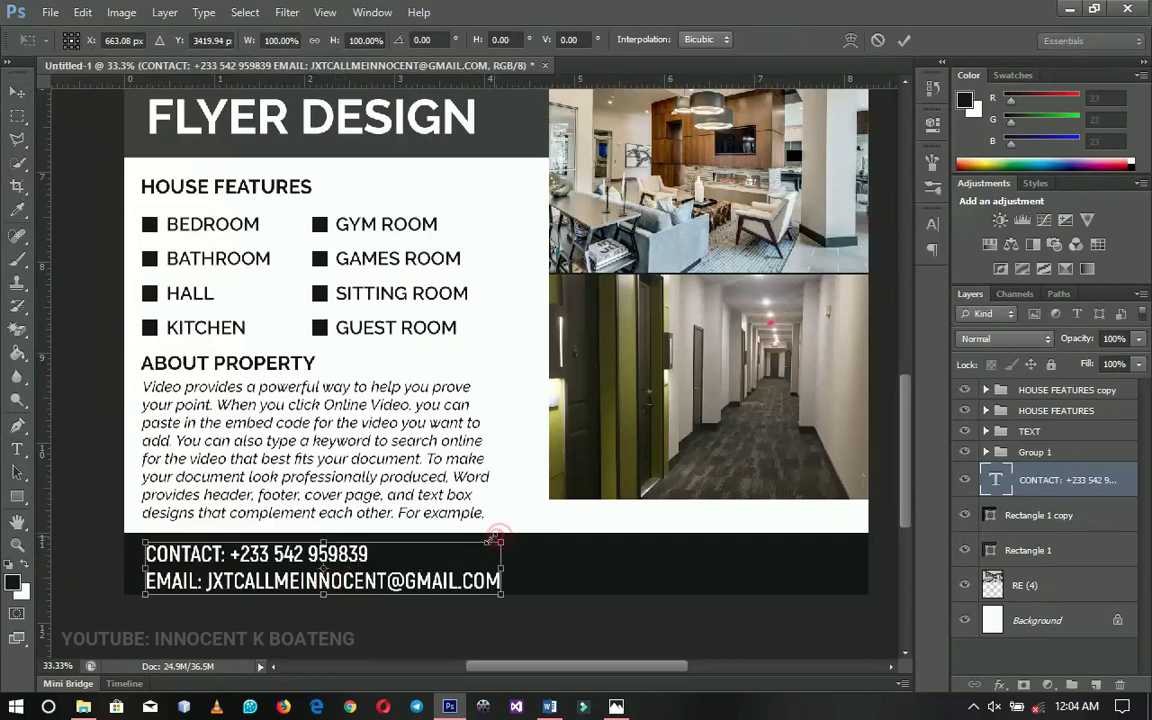
pyautogui.moveTo(493, 540); pyautogui.dragTo(492, 543)
pyautogui.press('Return')
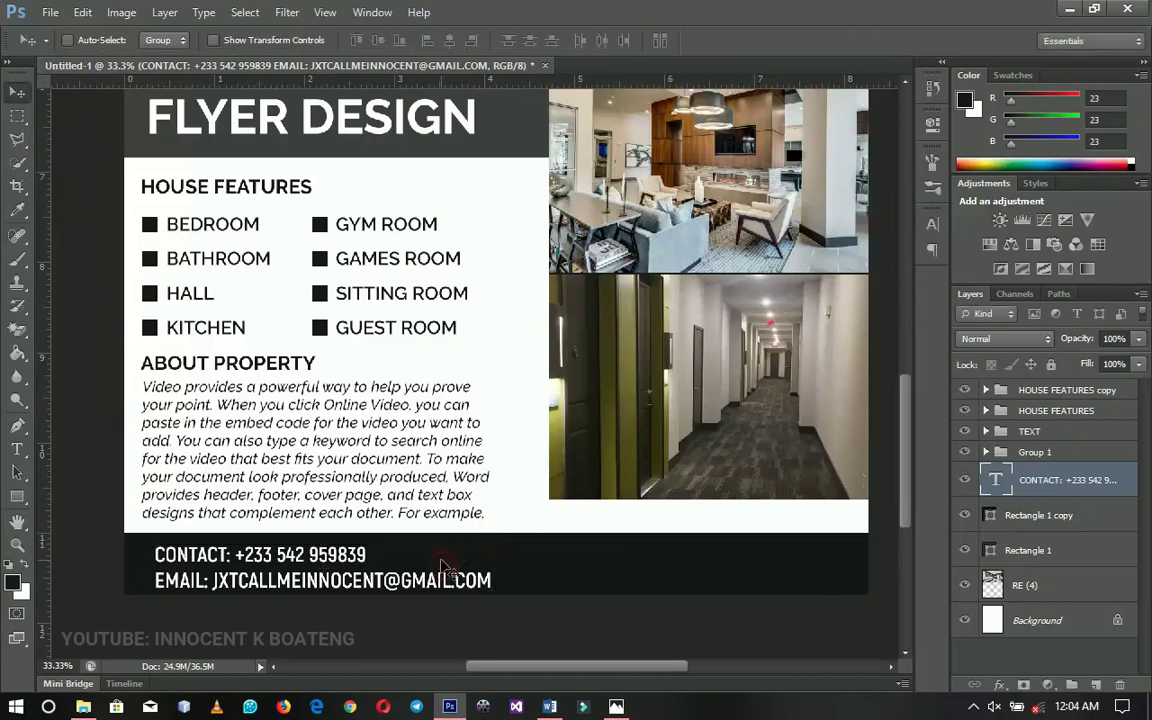
pyautogui.hotkey('shift', 'Up')
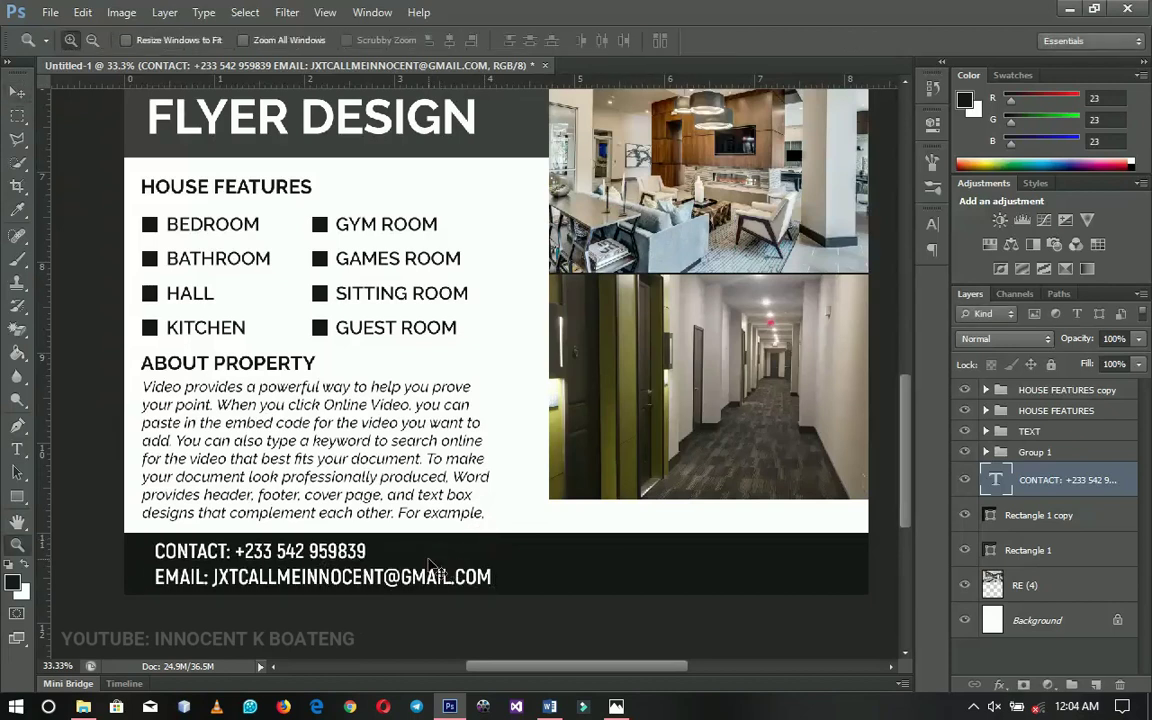
pyautogui.keyDown('ctrl'); pyautogui.click(432, 567); pyautogui.keyUp('ctrl')
pyautogui.moveTo(768, 431); pyautogui.dragTo(488, 426)
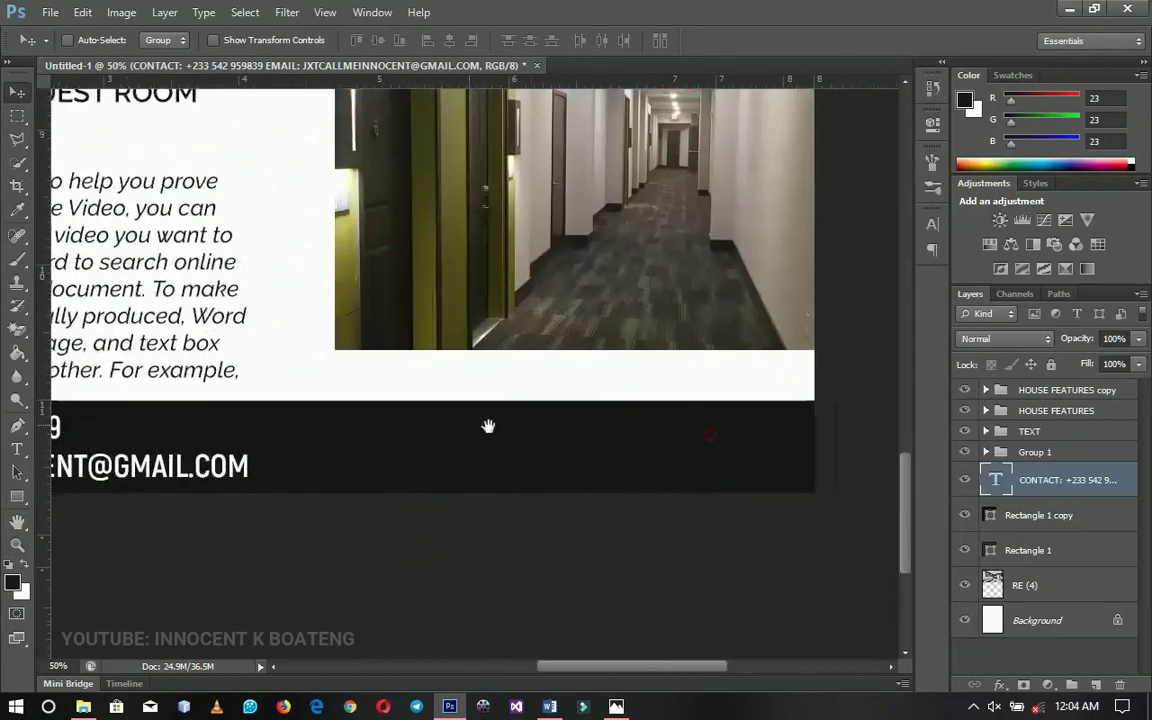
pyautogui.moveTo(730, 443); pyautogui.dragTo(709, 454)
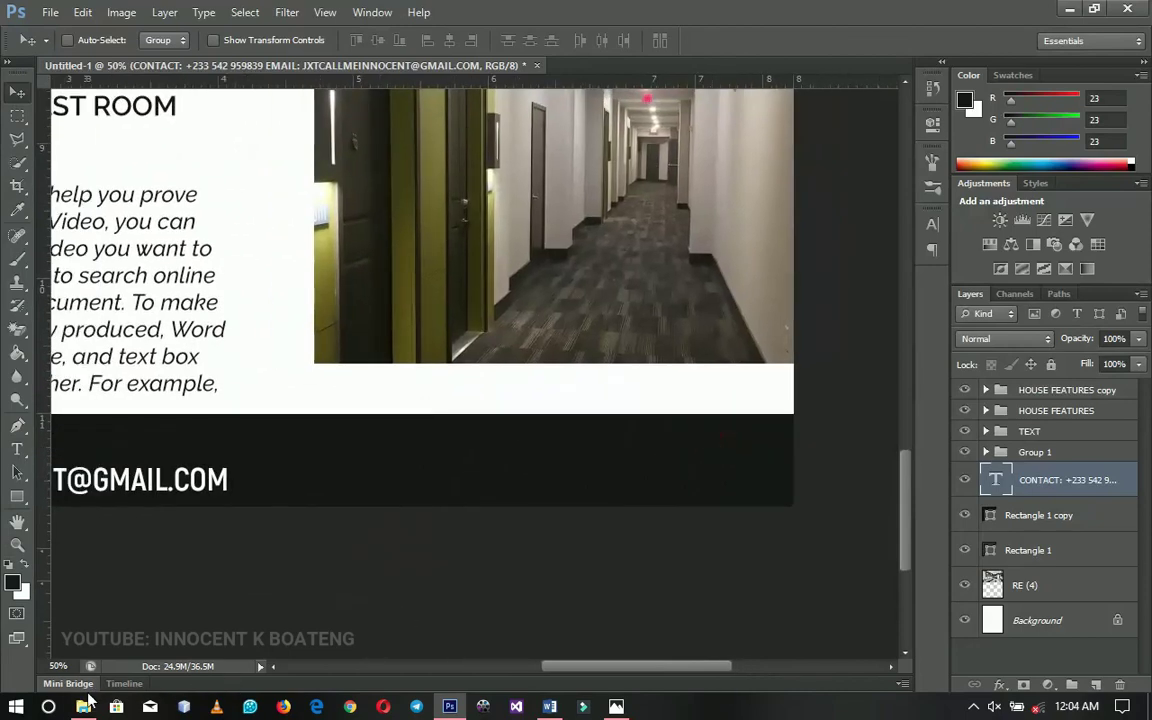
# Open free-social-media-icons-svg from File Explorer as a Photoshop document
pyautogui.click(84, 706)
pyautogui.click(197, 219)
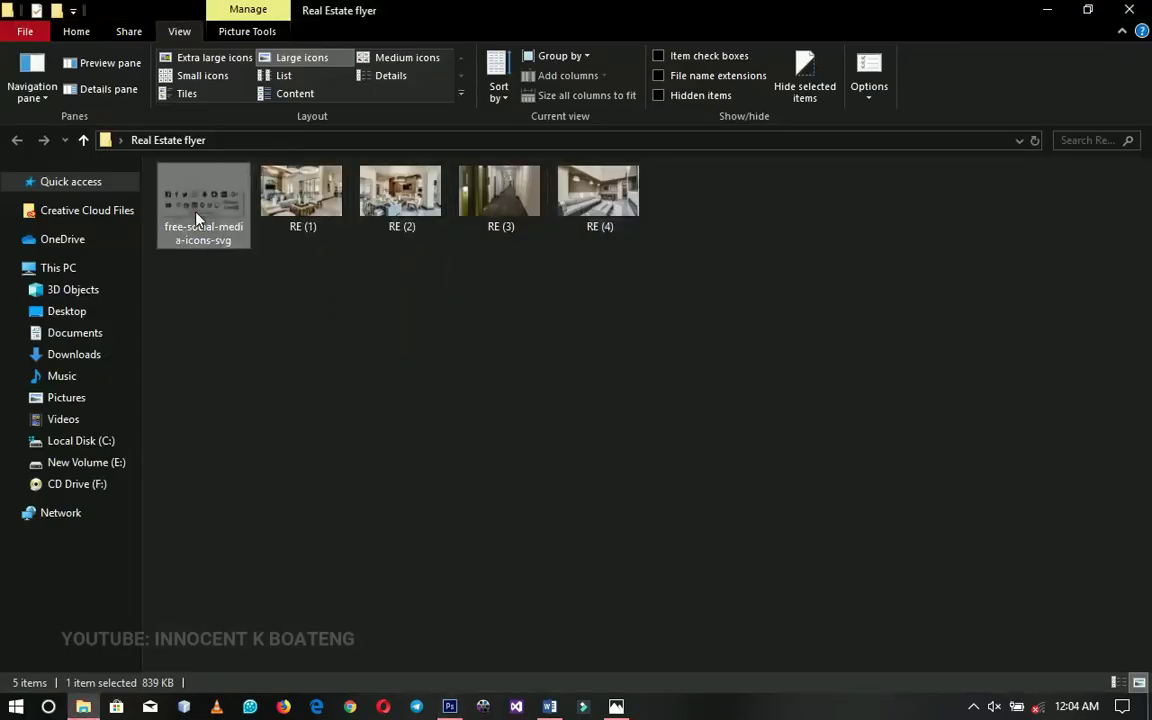
pyautogui.moveTo(222, 207); pyautogui.dragTo(1091, 510)
pyautogui.moveTo(1080, 560); pyautogui.dragTo(1060, 540)
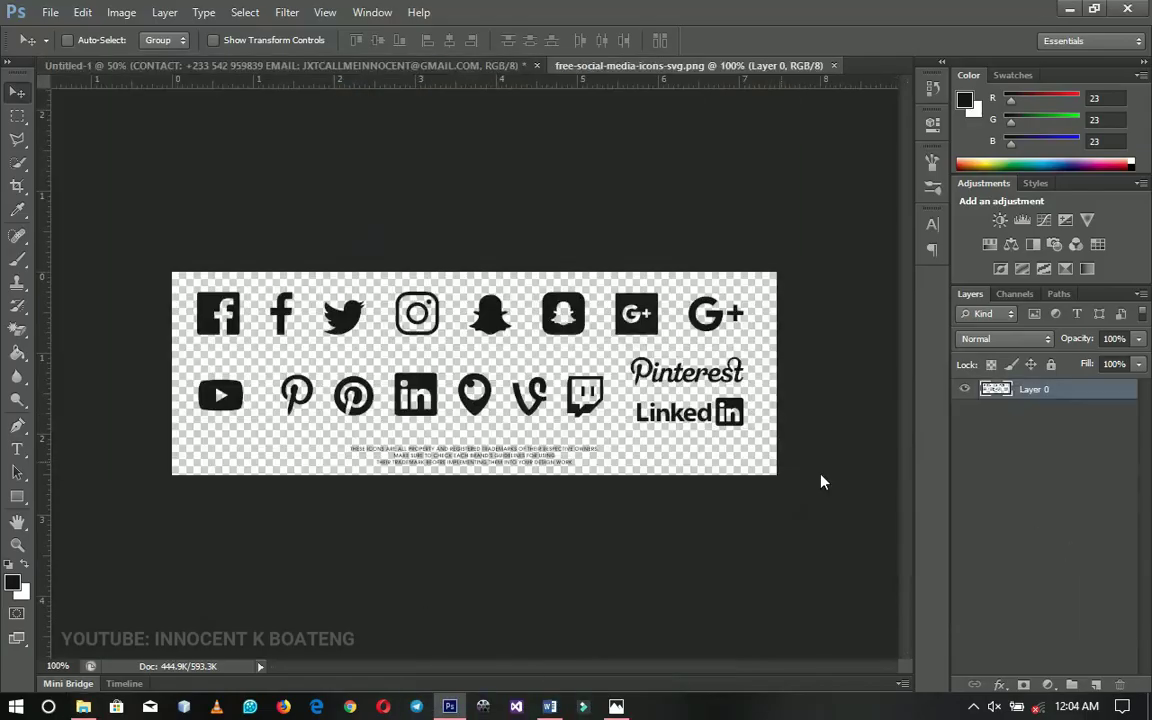
# Copy the Instagram icon onto its own layer and drag it into the Untitled-1 flyer
pyautogui.press('m')
pyautogui.moveTo(392, 278); pyautogui.dragTo(450, 349)
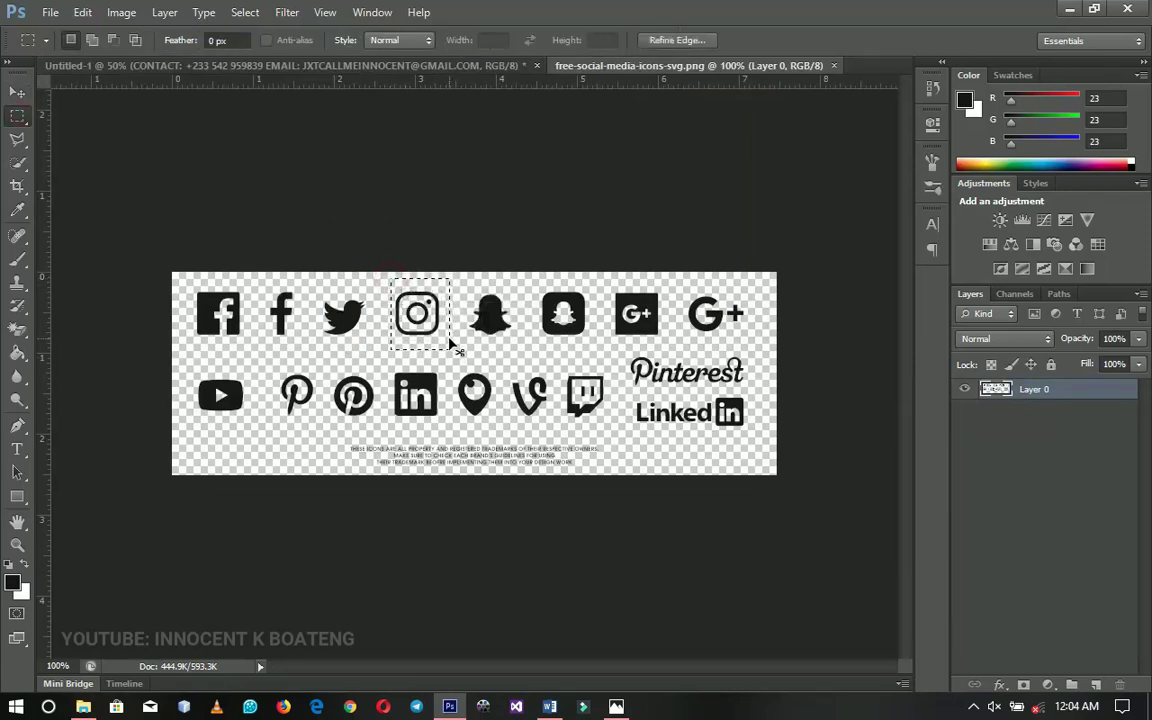
pyautogui.press('v')
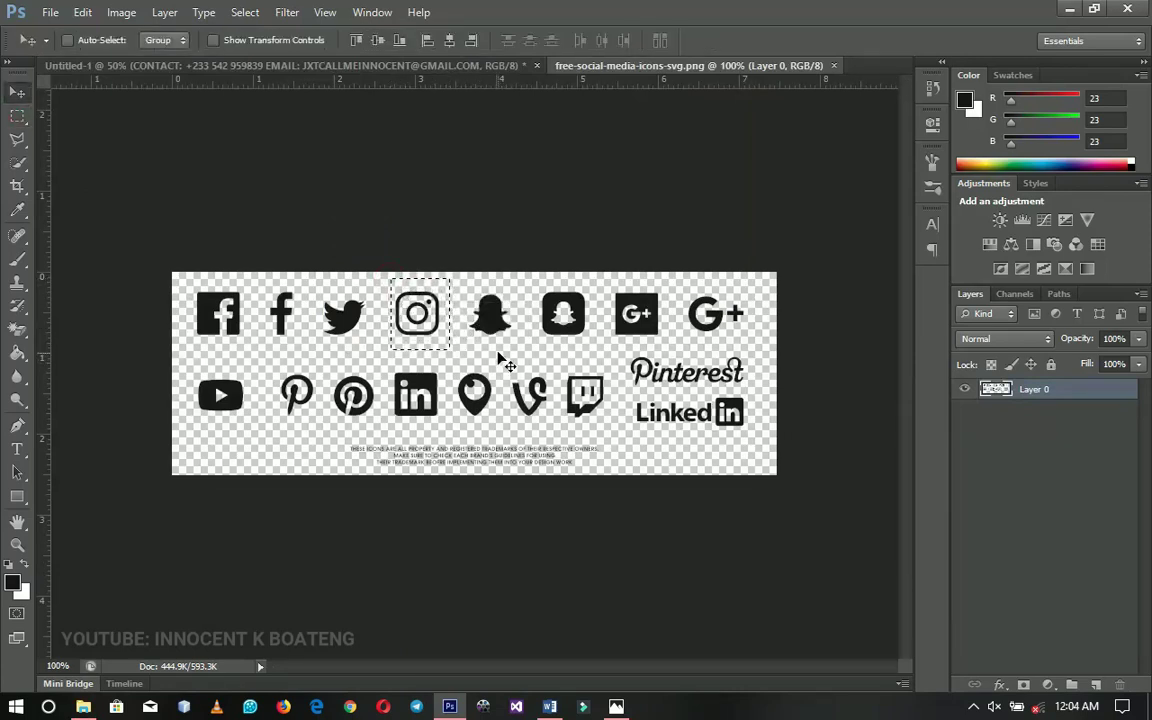
pyautogui.hotkey('ctrl', 'j')
pyautogui.moveTo(492, 350); pyautogui.dragTo(663, 504)
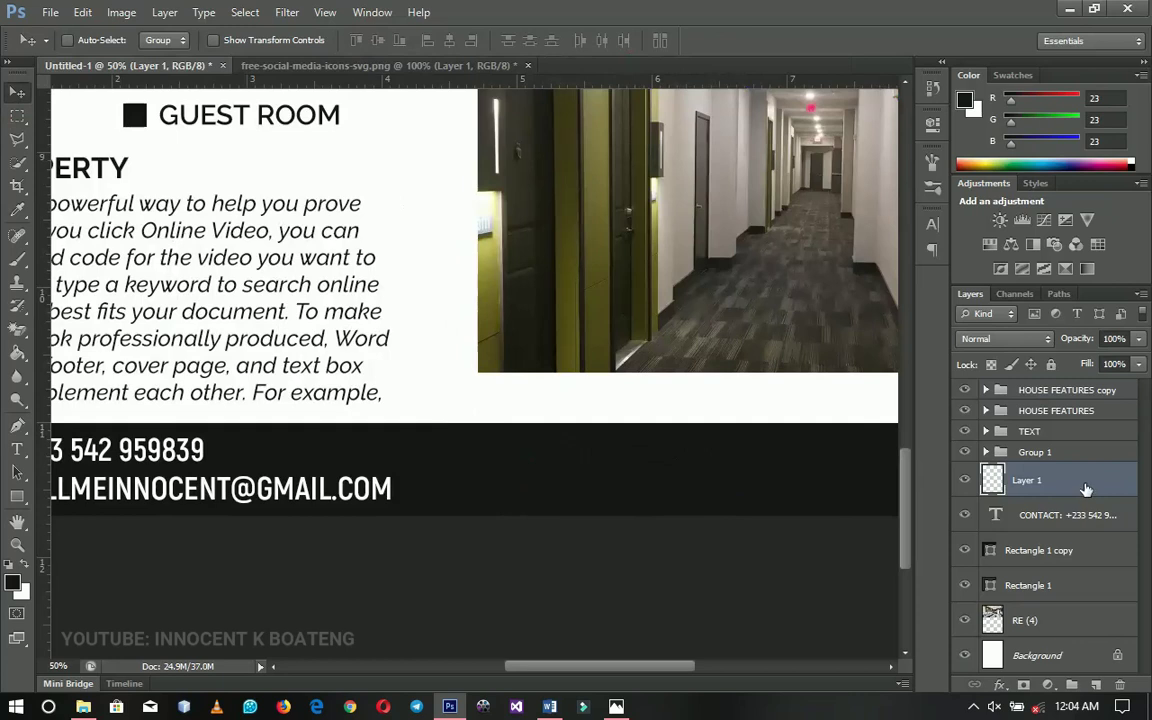
# Give the Instagram icon layer a white Color Overlay layer style
pyautogui.rightClick(1086, 489)
pyautogui.click(900, 87)
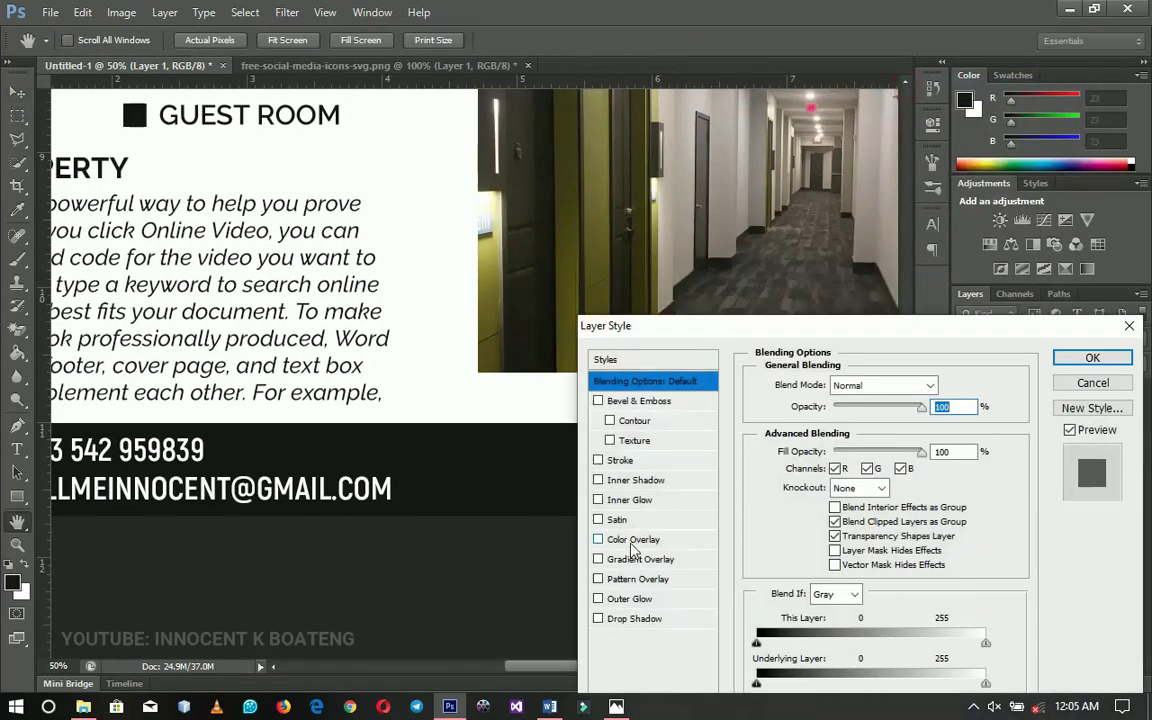
pyautogui.click(632, 541)
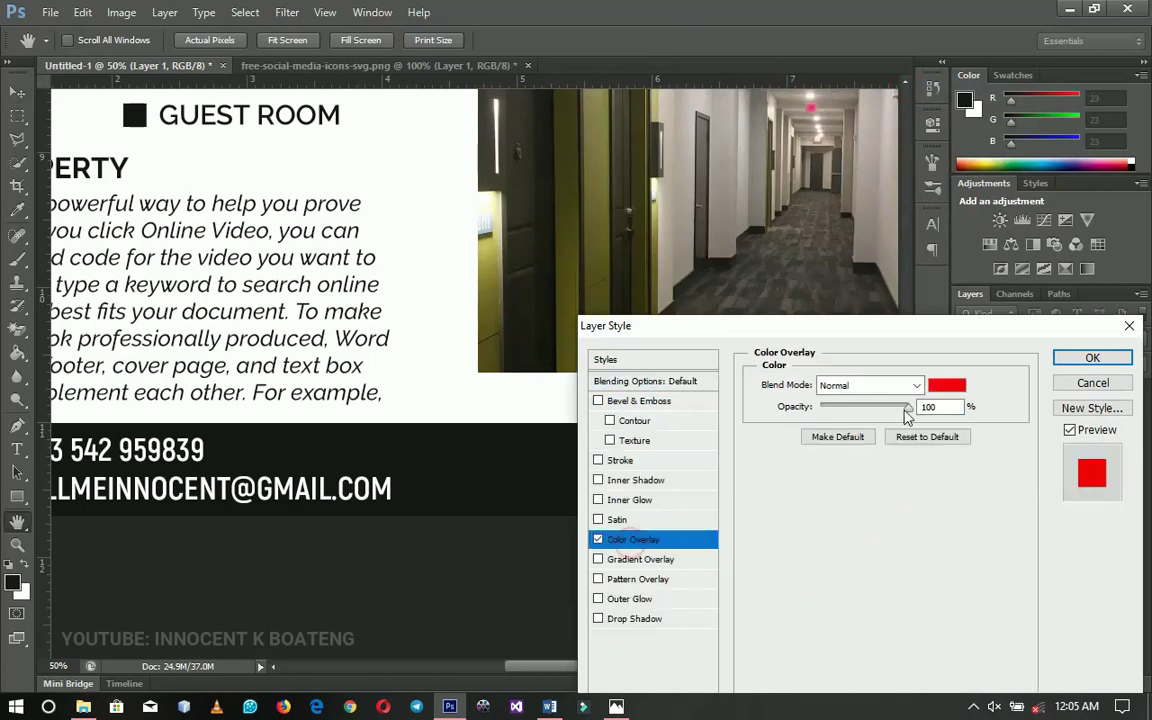
pyautogui.click(946, 386)
pyautogui.moveTo(699, 463); pyautogui.dragTo(641, 418)
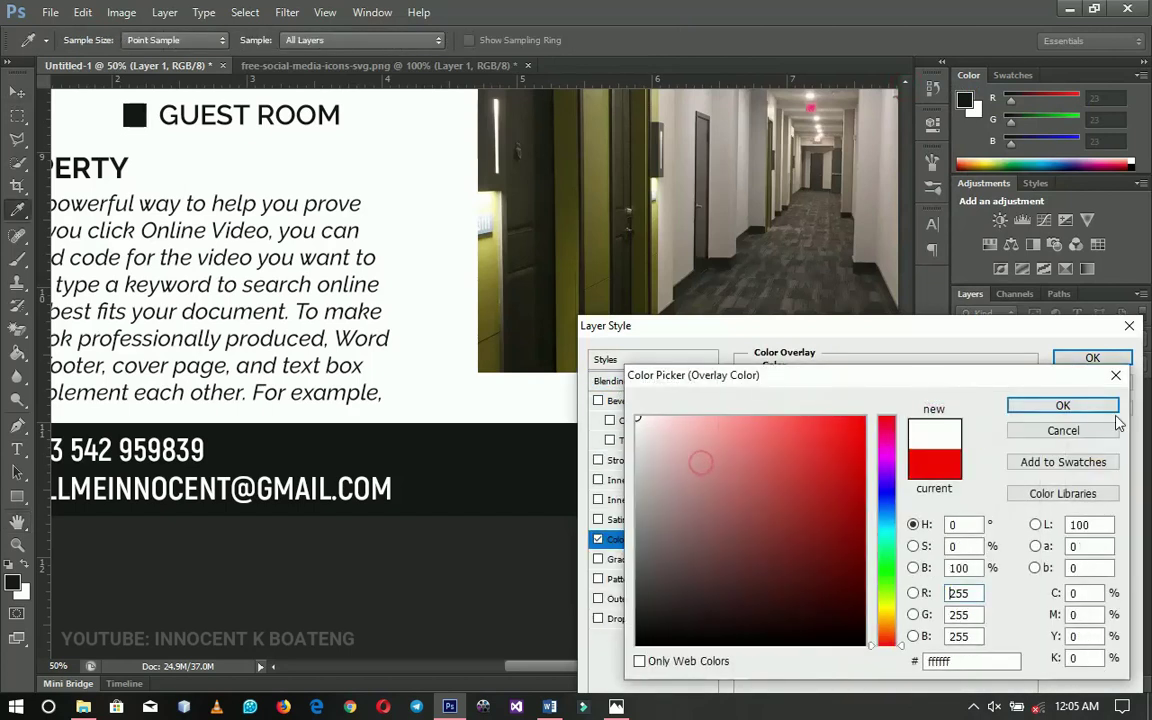
pyautogui.click(1097, 407)
pyautogui.click(1092, 359)
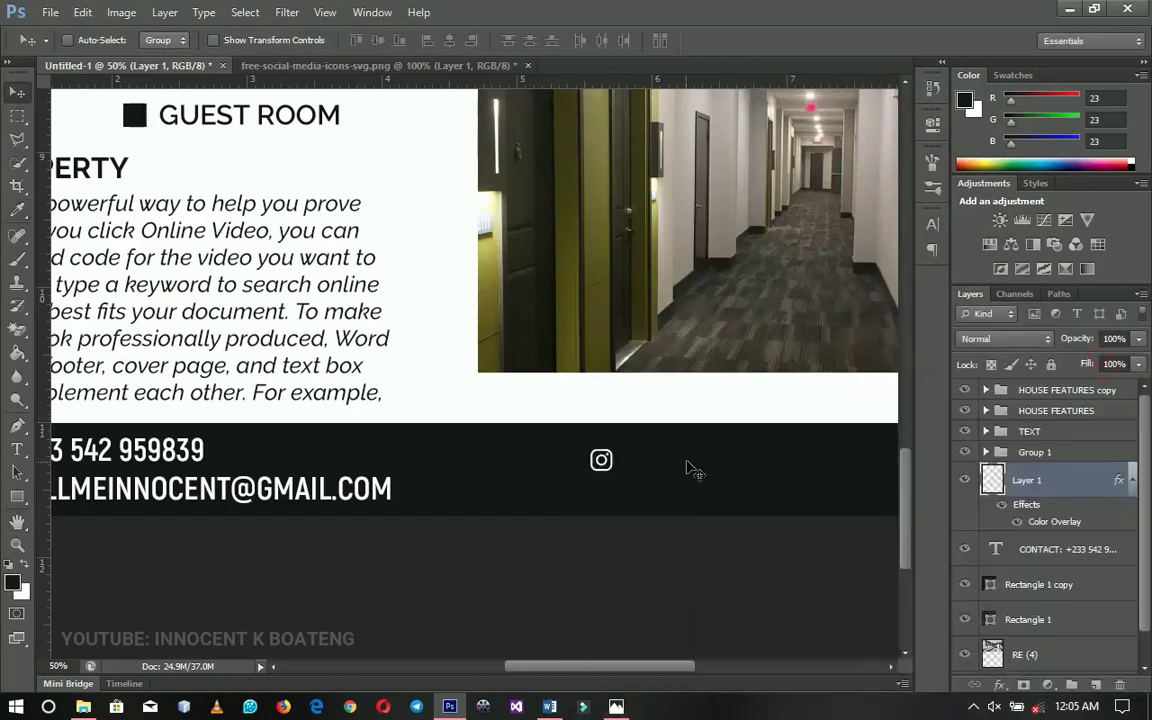
# Position the white Instagram icon inside the dark footer
pyautogui.moveTo(690, 470); pyautogui.dragTo(557, 457)
pyautogui.click(1131, 481)
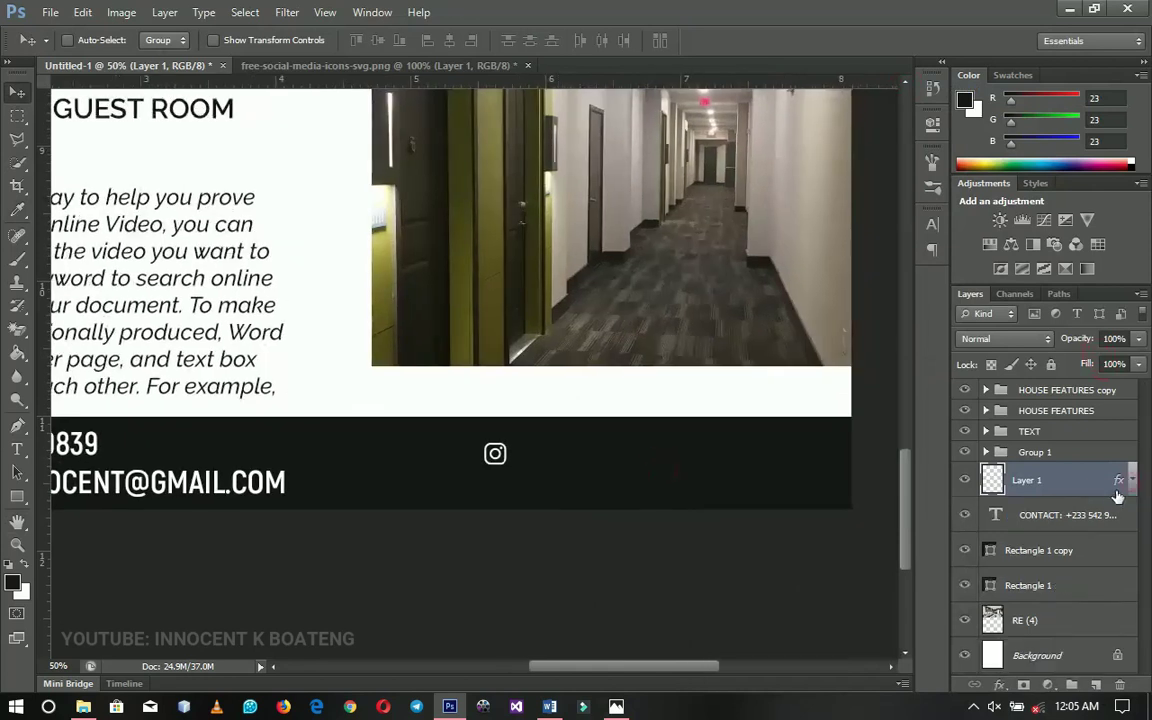
pyautogui.moveTo(548, 467); pyautogui.dragTo(569, 444)
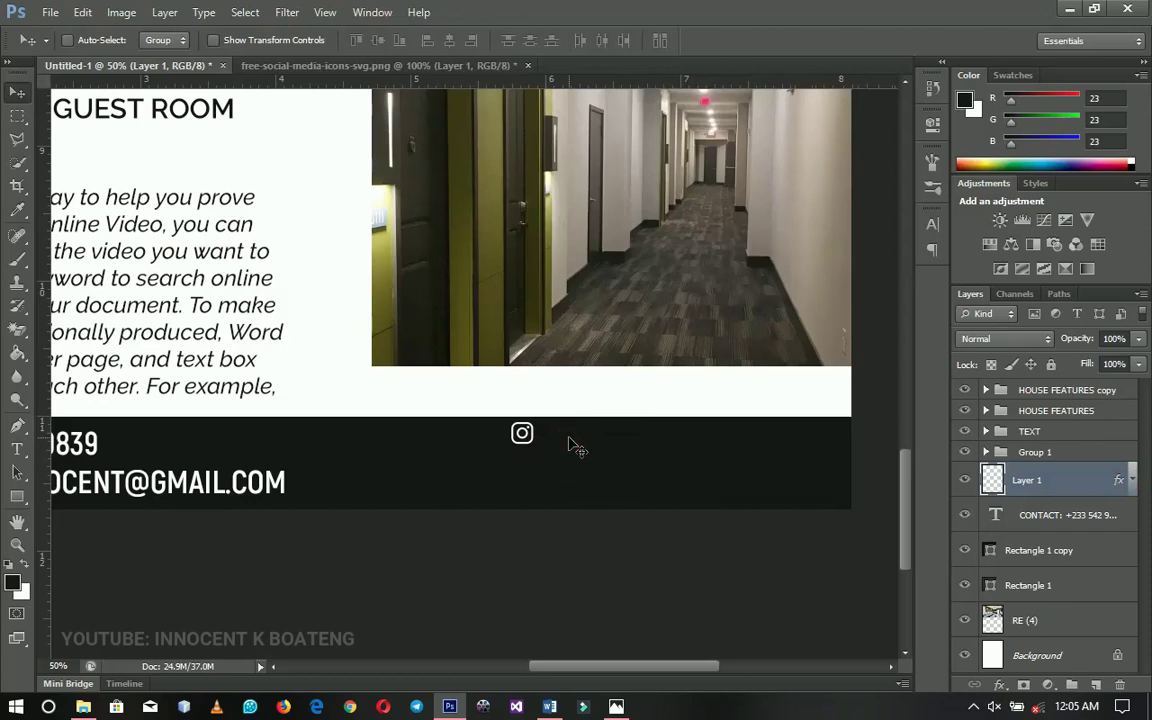
pyautogui.click(340, 65)
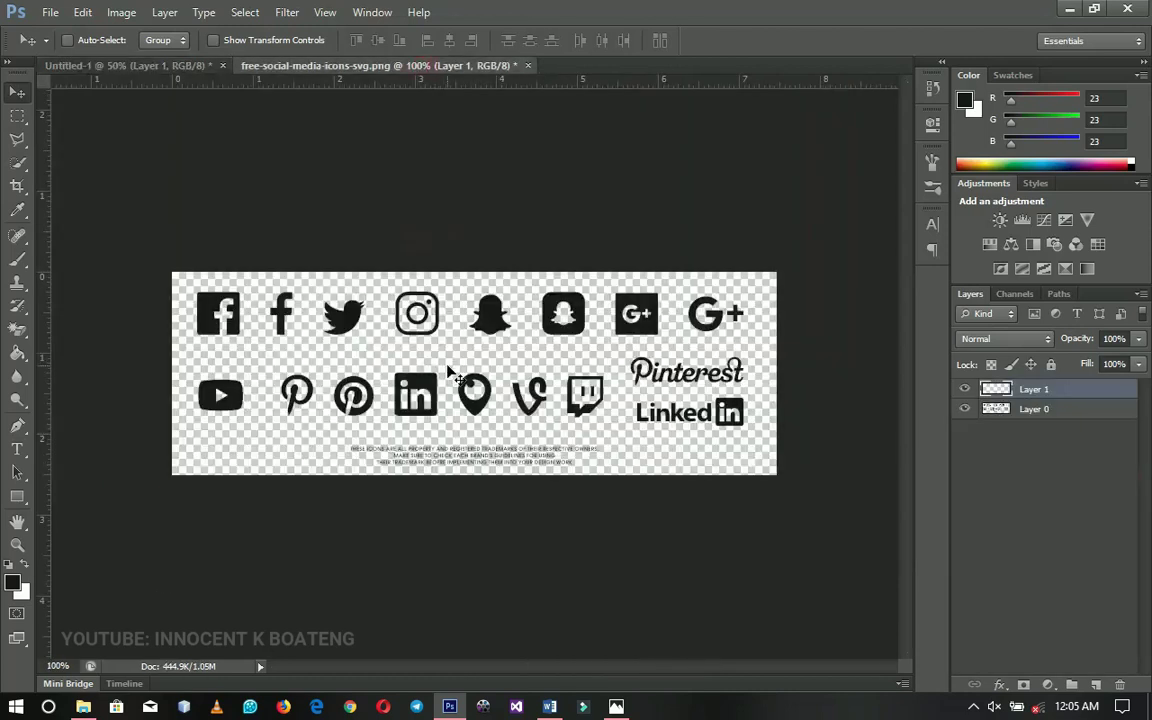
# Undo the extra layer, then marquee the Twitter icon and copy it onto its own layer
pyautogui.hotkey('ctrl', 'z')
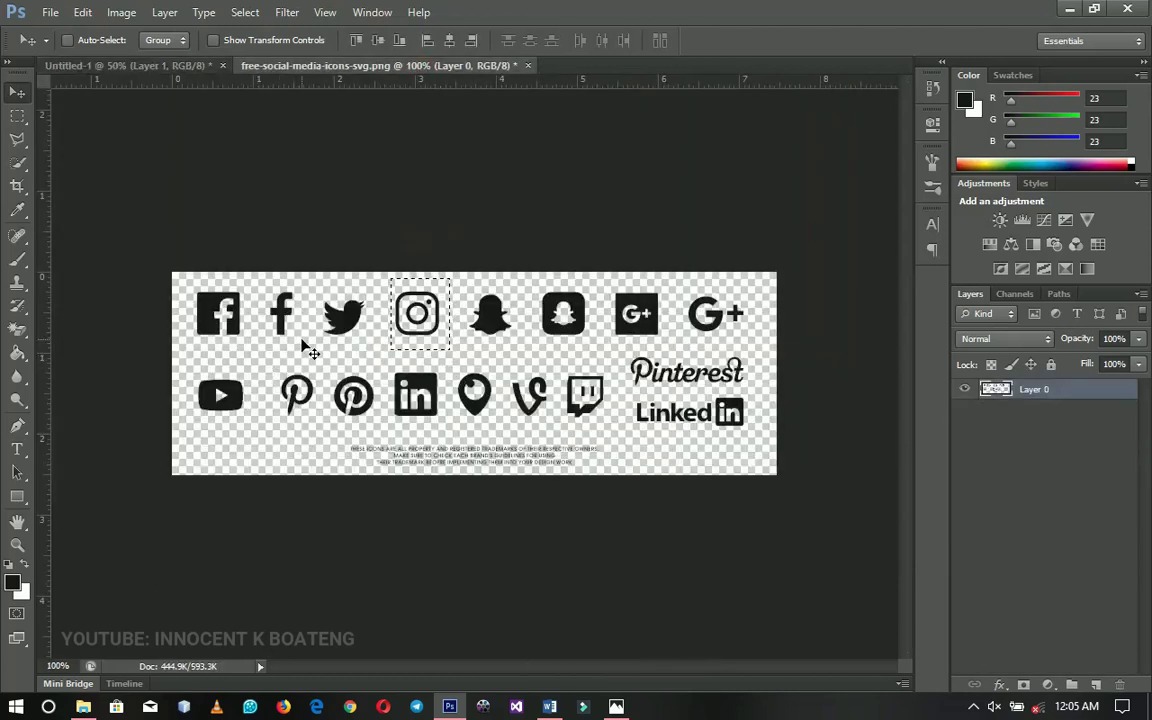
pyautogui.hotkey('ctrl', 'd')
pyautogui.click(17, 116)
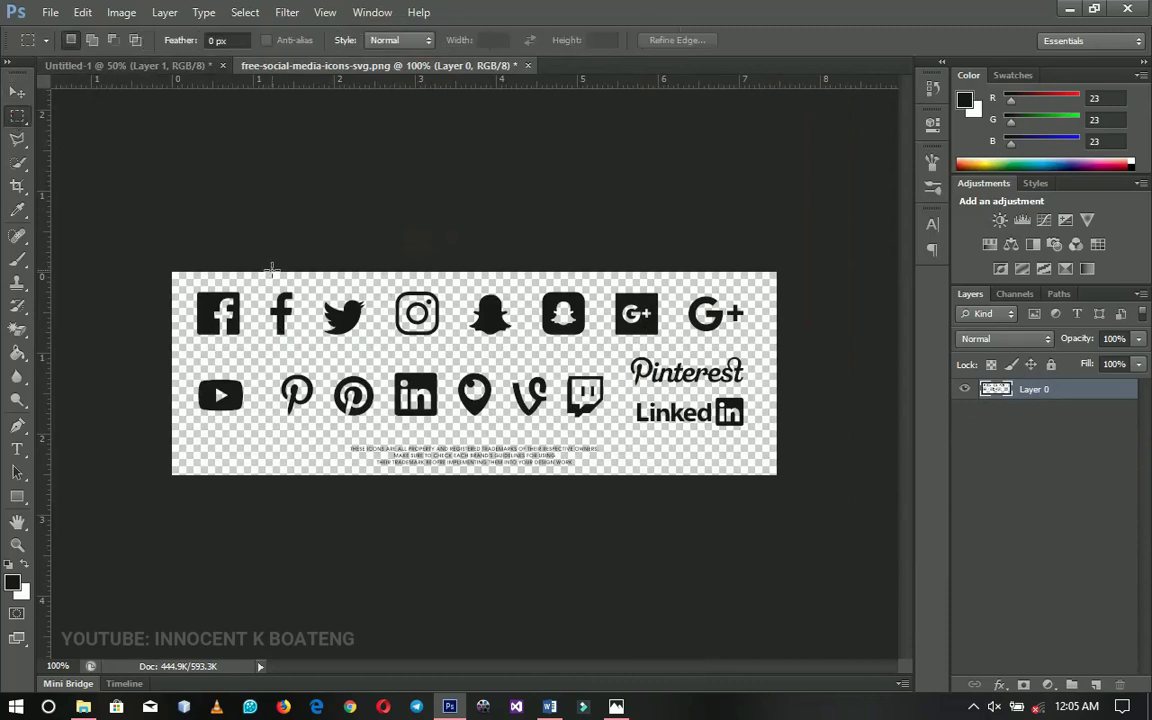
pyautogui.moveTo(322, 293)
pyautogui.mouseDown()
pyautogui.moveTo(379, 347)
pyautogui.moveTo(362, 172)
pyautogui.moveTo(224, 49)
pyautogui.moveTo(182, 52)
pyautogui.moveTo(525, 430)
pyautogui.mouseUp()
pyautogui.hotkey('ctrl', 'j')
pyautogui.press('b')
pyautogui.press('v')
# Place the Twitter icon below Instagram and paste Layer 1's white Color Overlay style onto Layer 2
pyautogui.moveTo(561, 480); pyautogui.dragTo(591, 503)
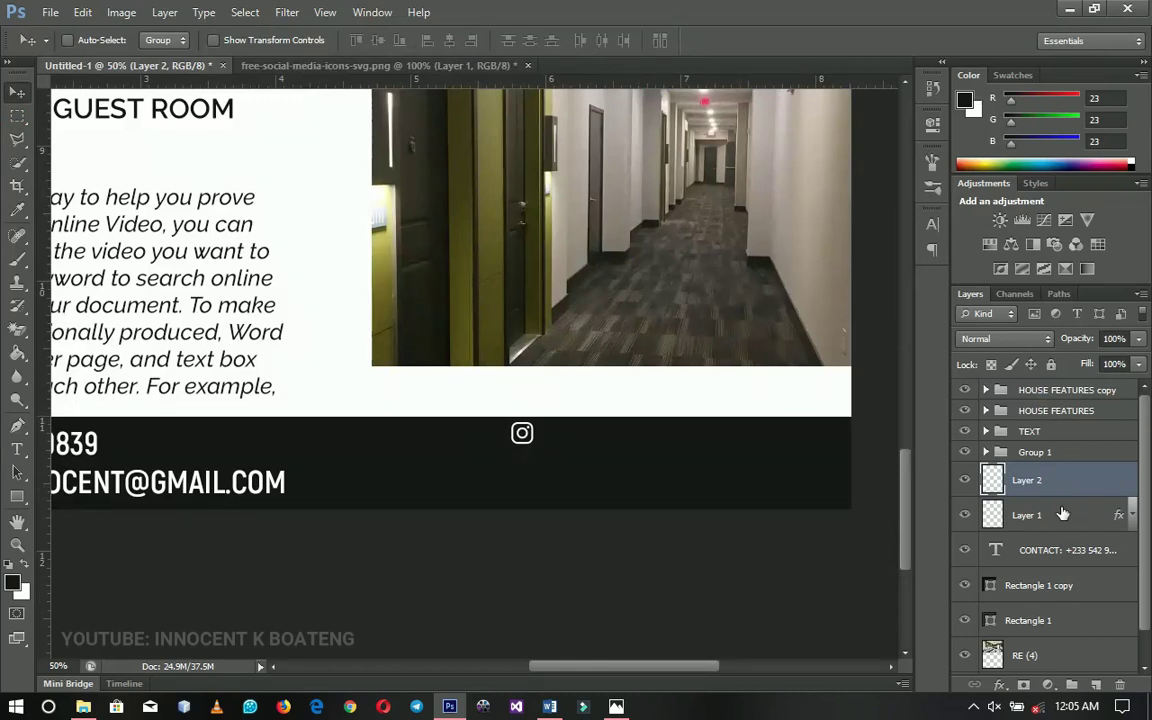
pyautogui.click(1063, 513)
pyautogui.rightClick(1063, 513)
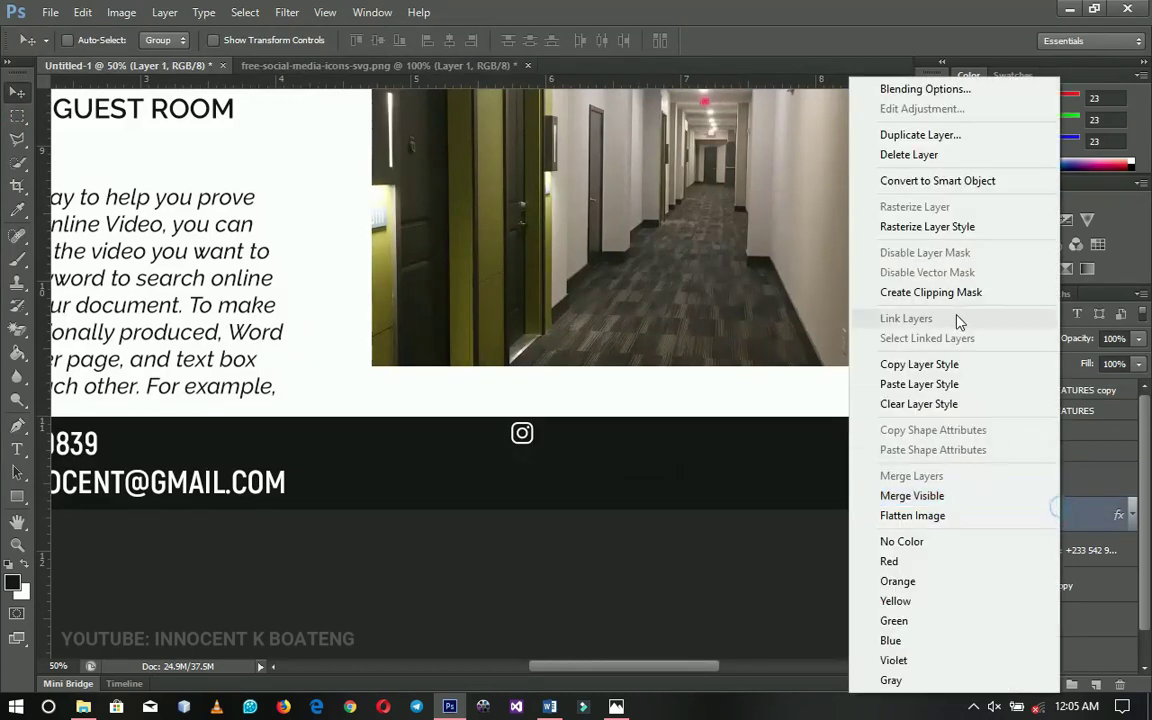
pyautogui.click(905, 365)
pyautogui.click(1028, 483)
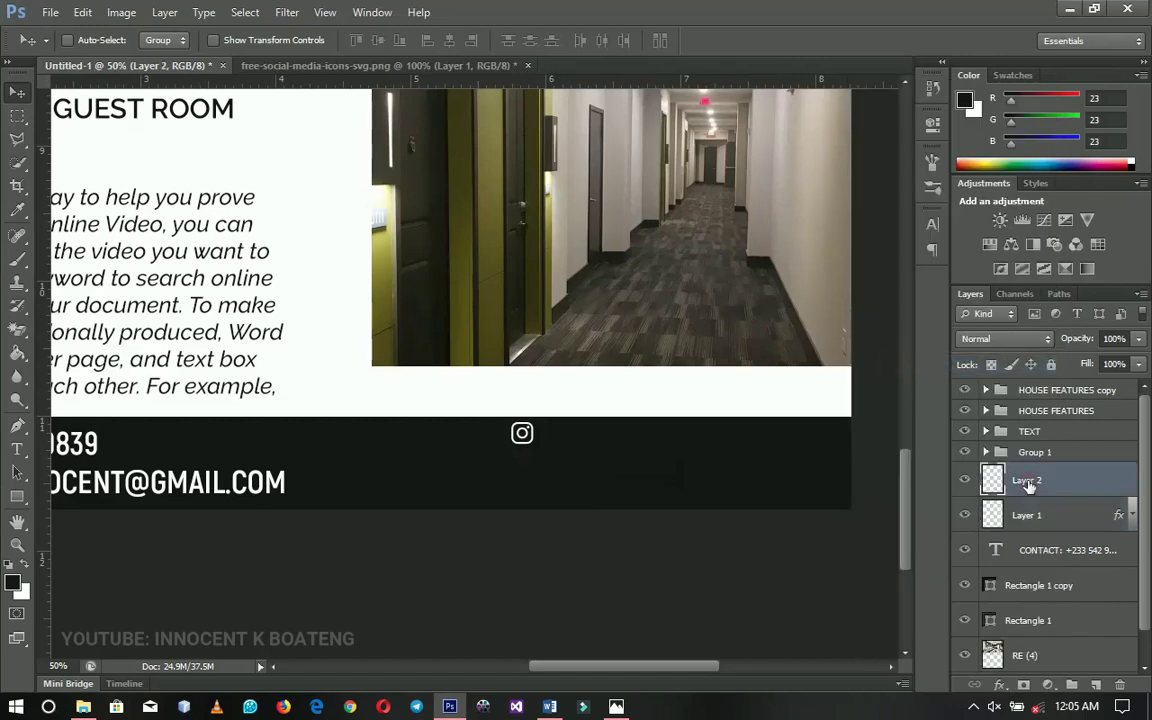
pyautogui.rightClick(1028, 483)
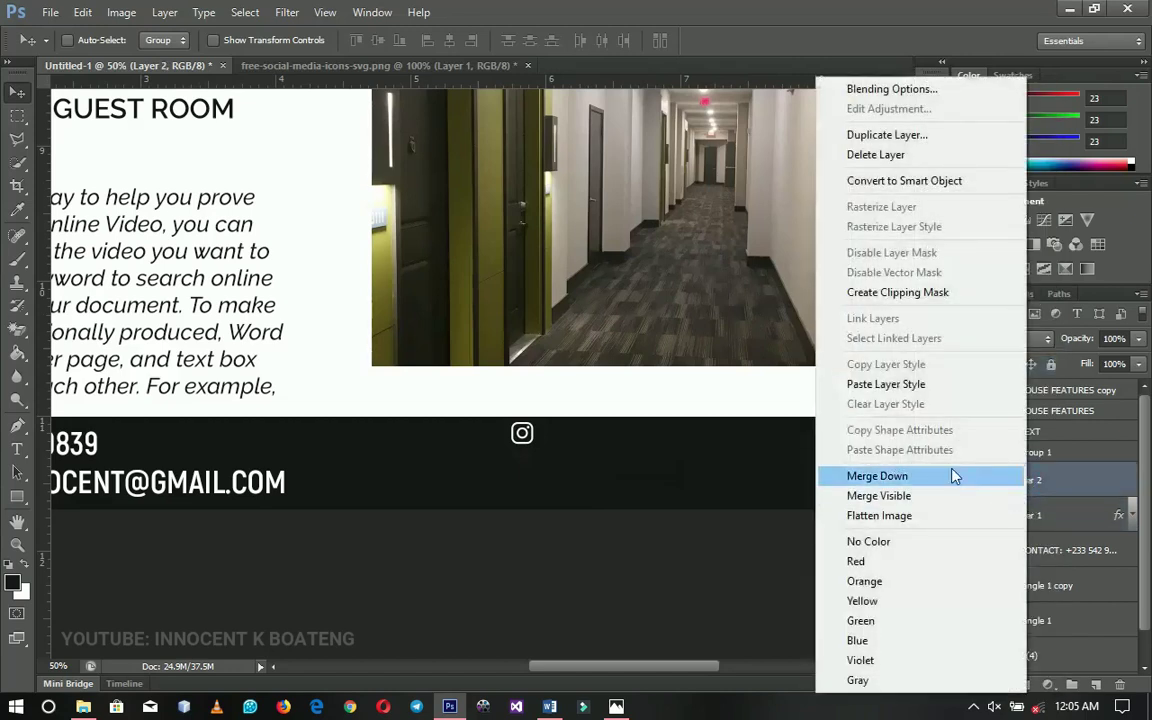
pyautogui.click(910, 390)
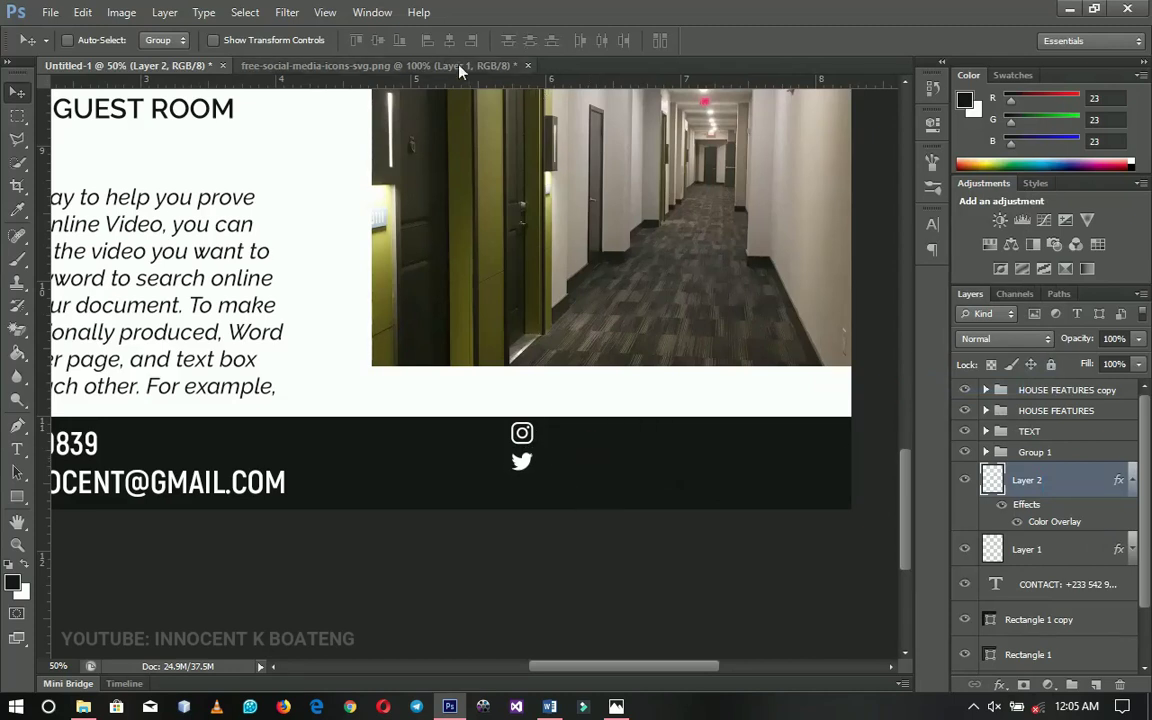
pyautogui.click(412, 63)
# Marquee the LinkedIn icon, copy it to a new layer, and bring it into the flyer
pyautogui.hotkey('ctrl', 'd')
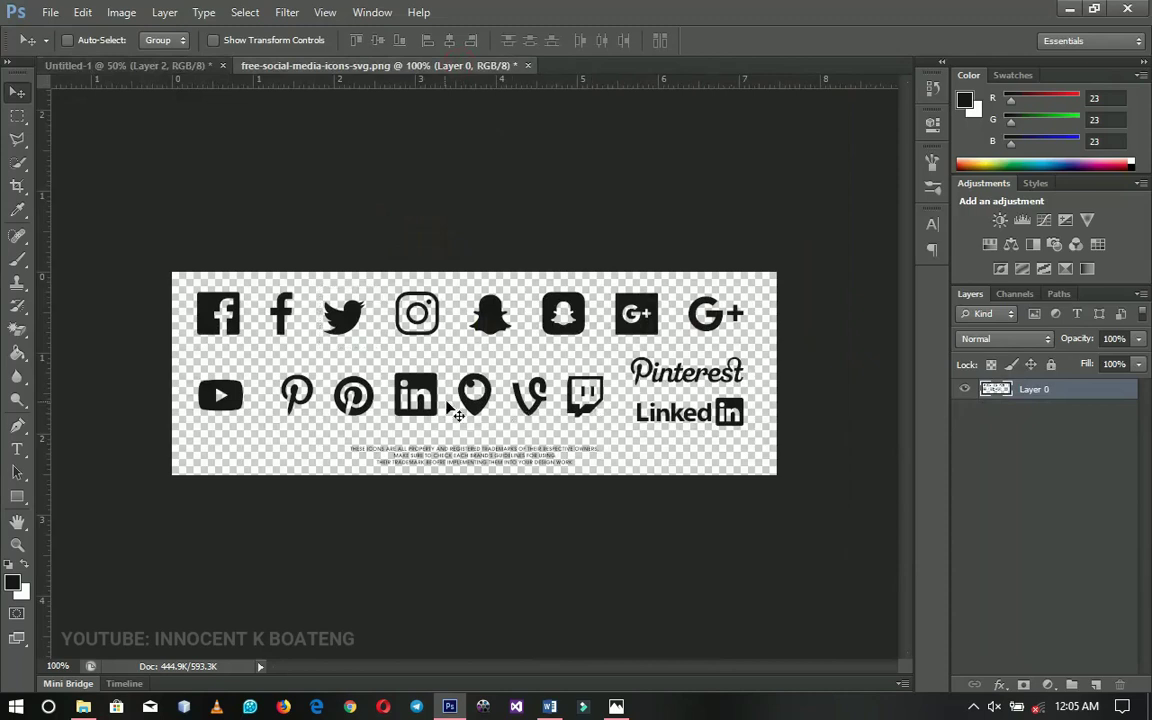
pyautogui.click(18, 116)
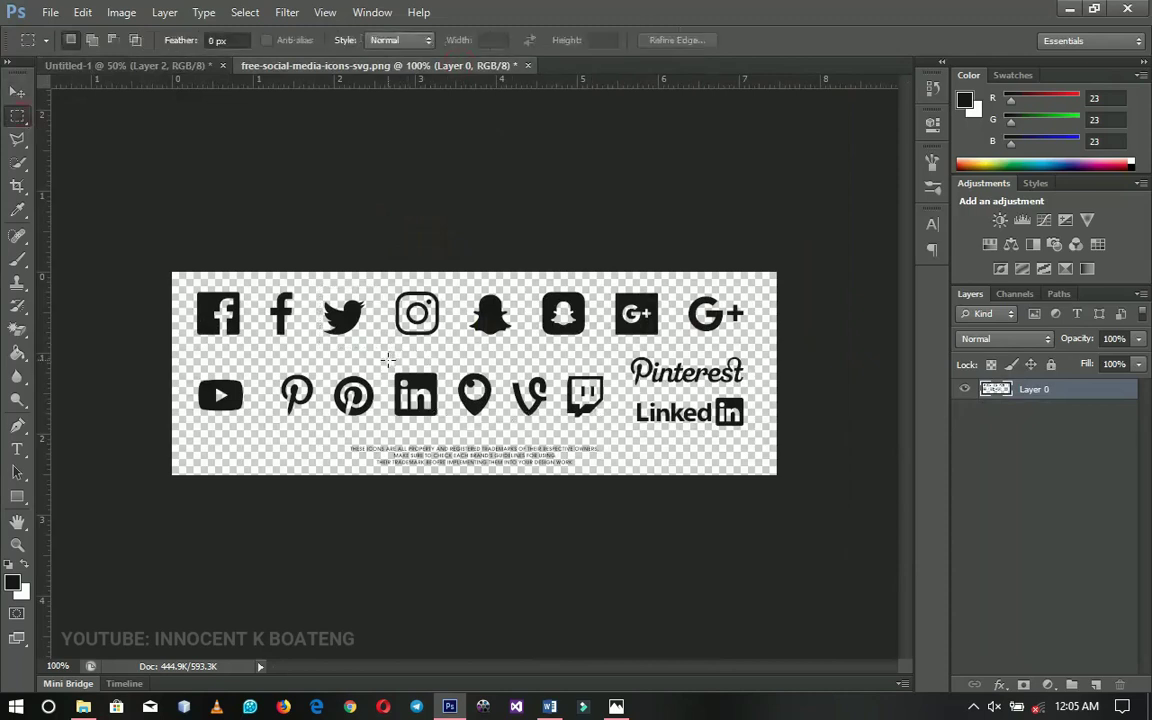
pyautogui.moveTo(388, 358); pyautogui.dragTo(547, 490)
pyautogui.hotkey('ctrl', 'j')
pyautogui.press('v')
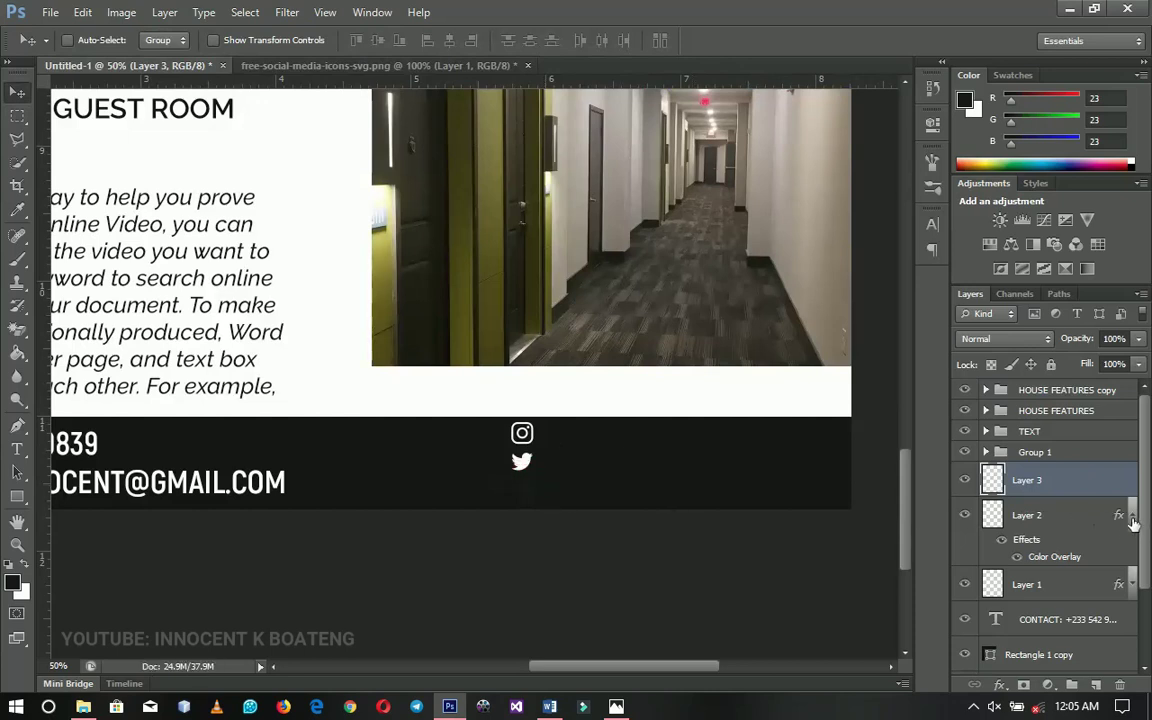
# Paste the white Color Overlay style onto the LinkedIn icon's Layer 3
pyautogui.click(1132, 517)
pyautogui.rightClick(1068, 483)
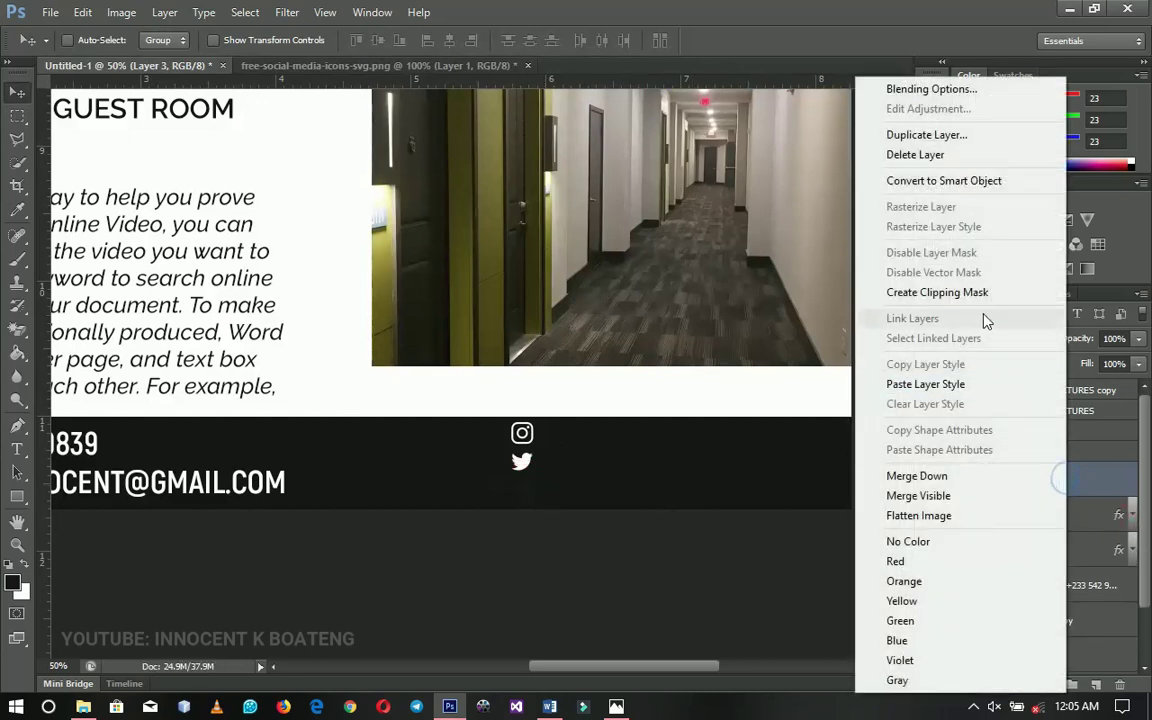
pyautogui.click(924, 390)
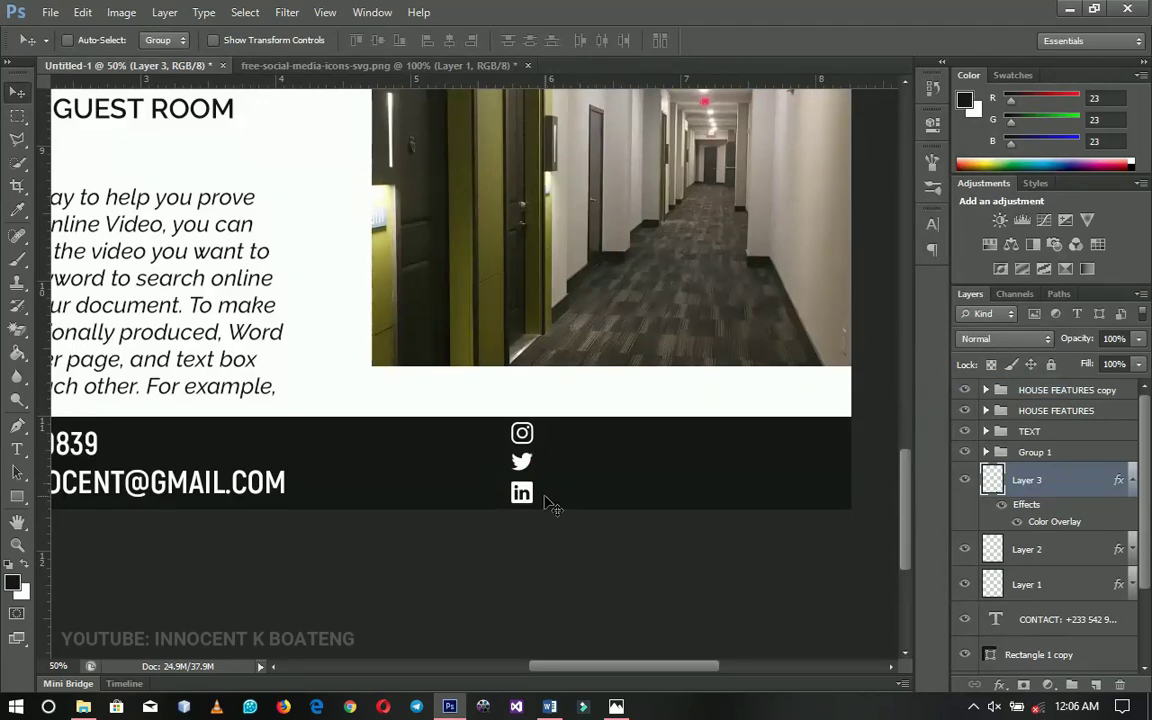
pyautogui.click(1132, 480)
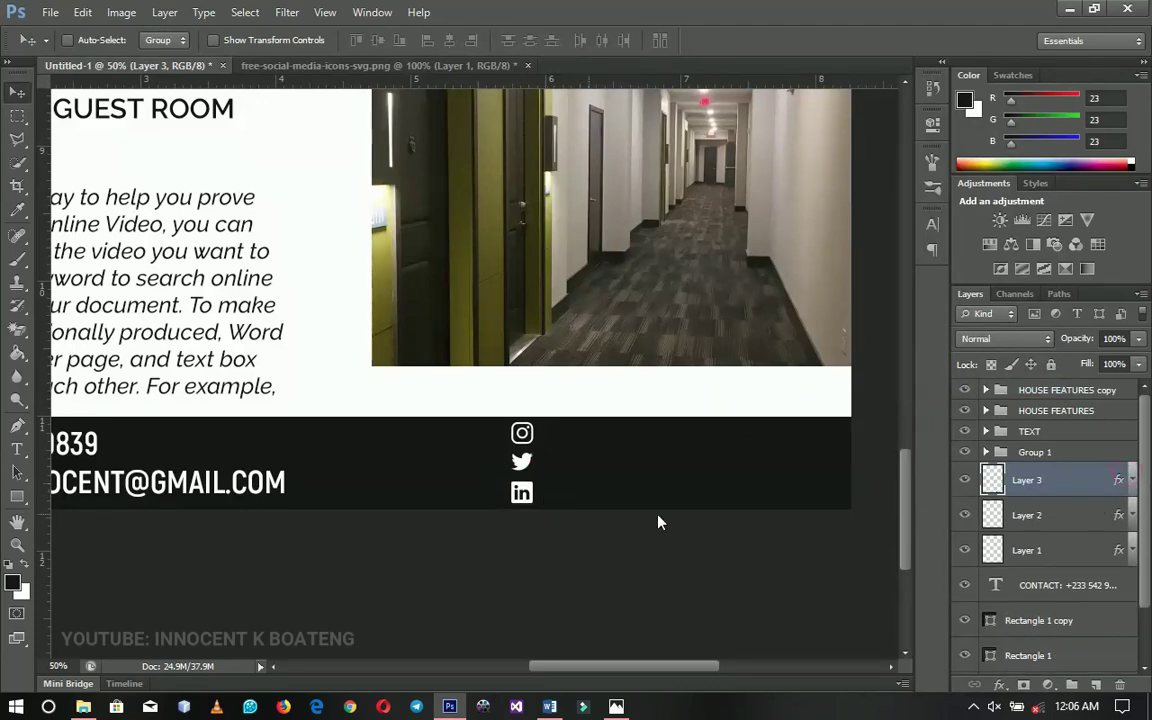
# Zoom into the footer and type the Instagram handle beside the Instagram icon
pyautogui.press('z')
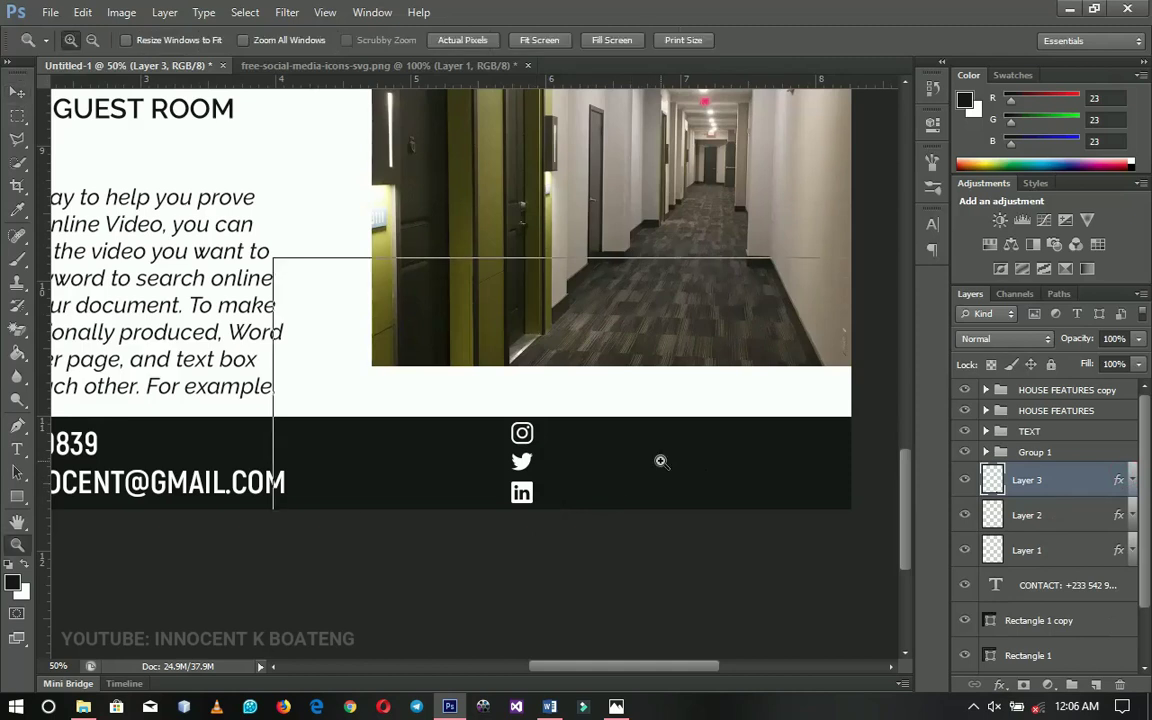
pyautogui.click(661, 461)
pyautogui.click(650, 468)
pyautogui.press('v')
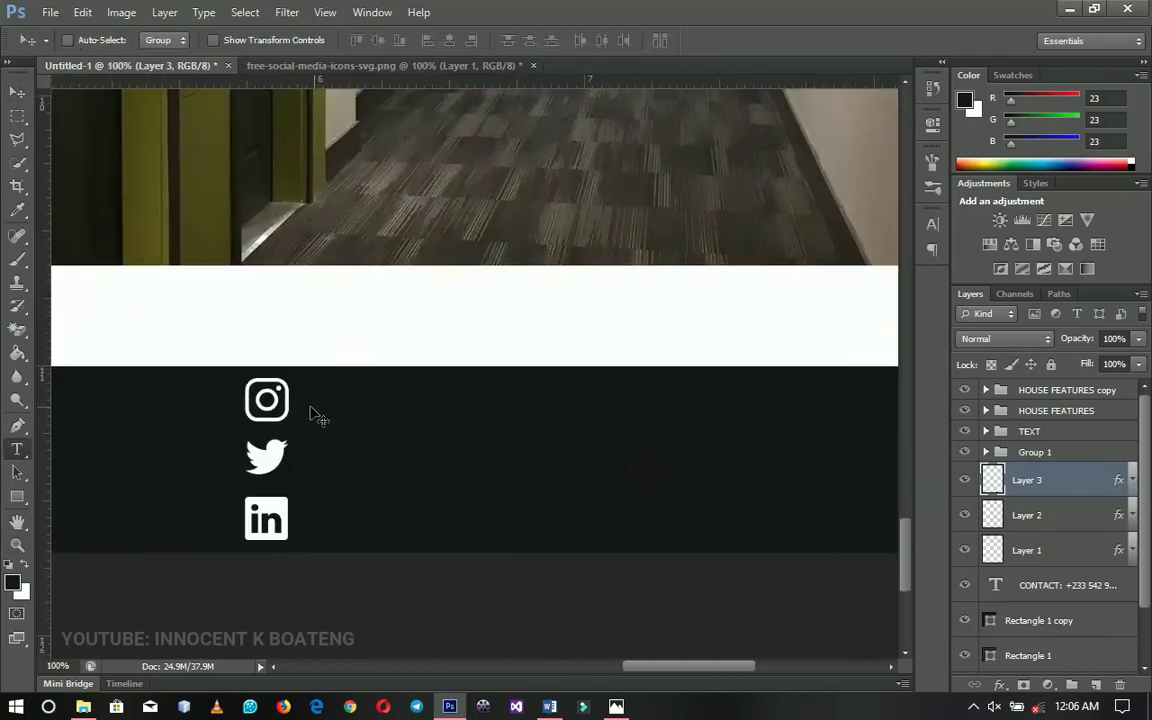
pyautogui.press('t')
pyautogui.click(348, 407)
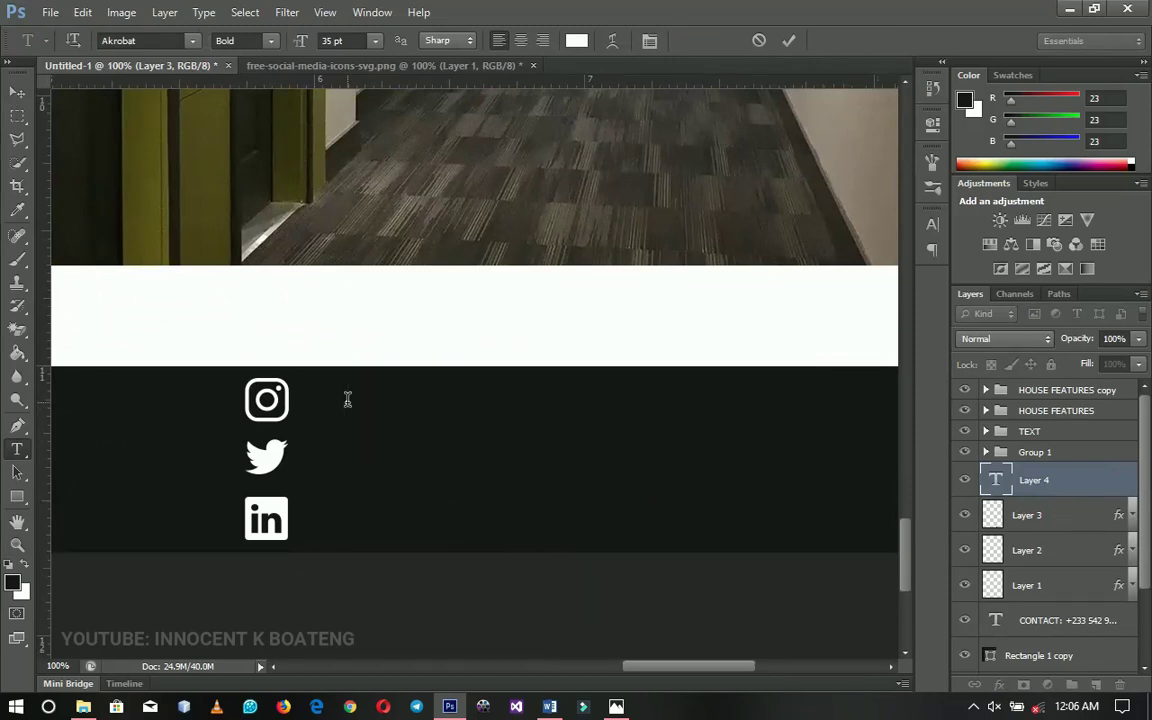
pyautogui.press('BackSpace')
pyautogui.press('BackSpace')
pyautogui.press('BackSpace')
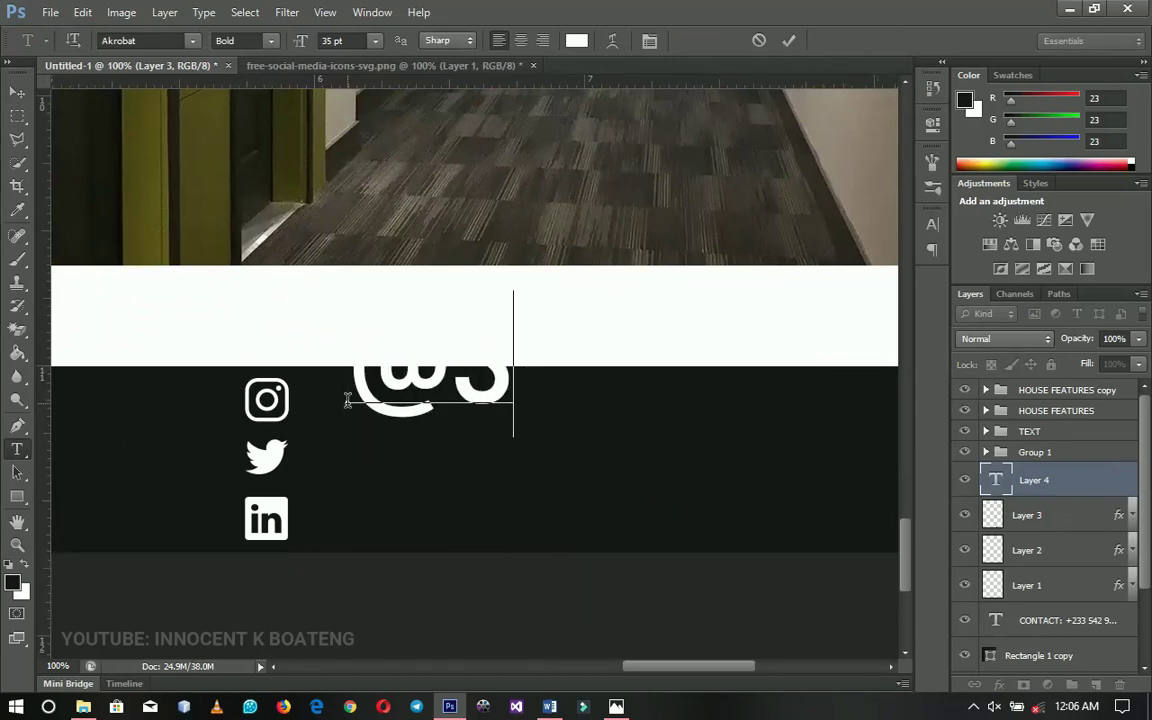
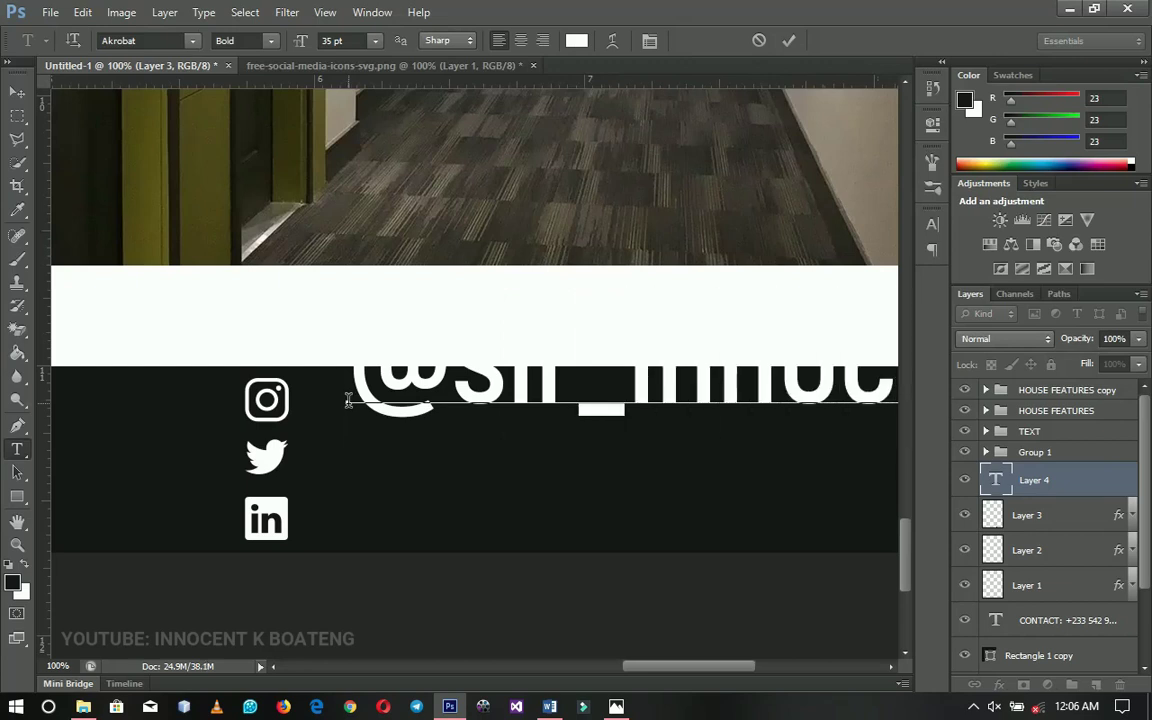
pyautogui.click(17, 91)
# Scale the handle text down to about 24% and place a duplicate beside the Twitter icon
pyautogui.hotkey('ctrl', 't')
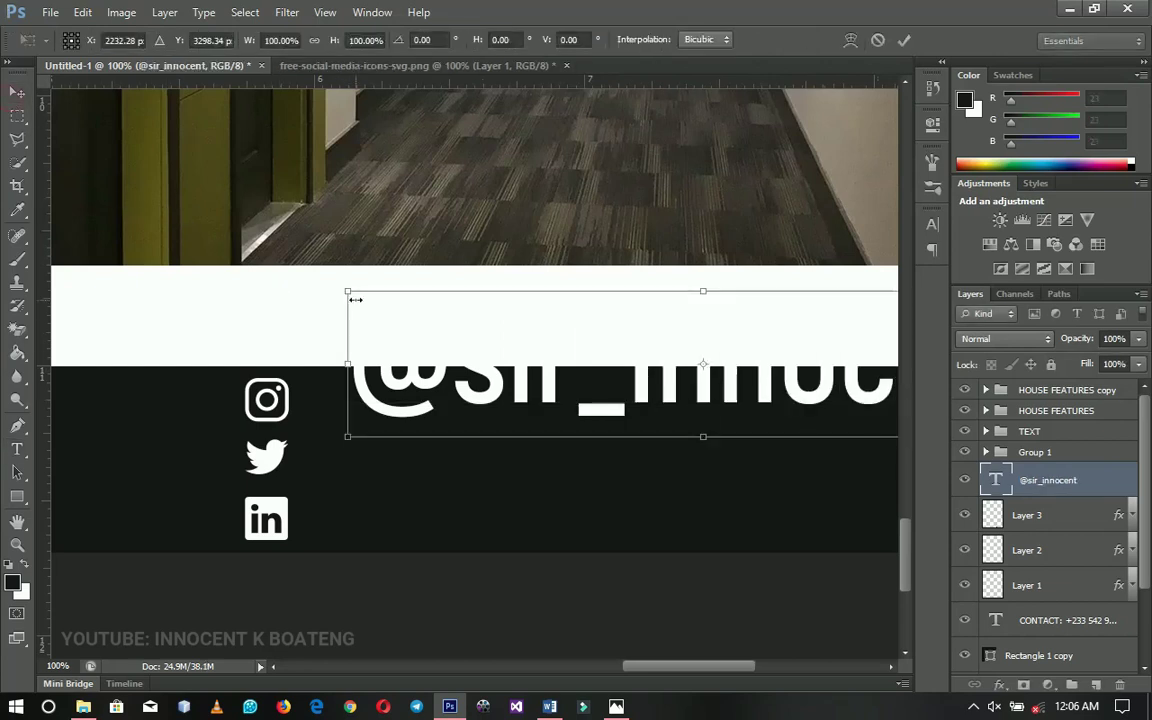
pyautogui.moveTo(352, 291); pyautogui.dragTo(377, 412)
pyautogui.press('Return')
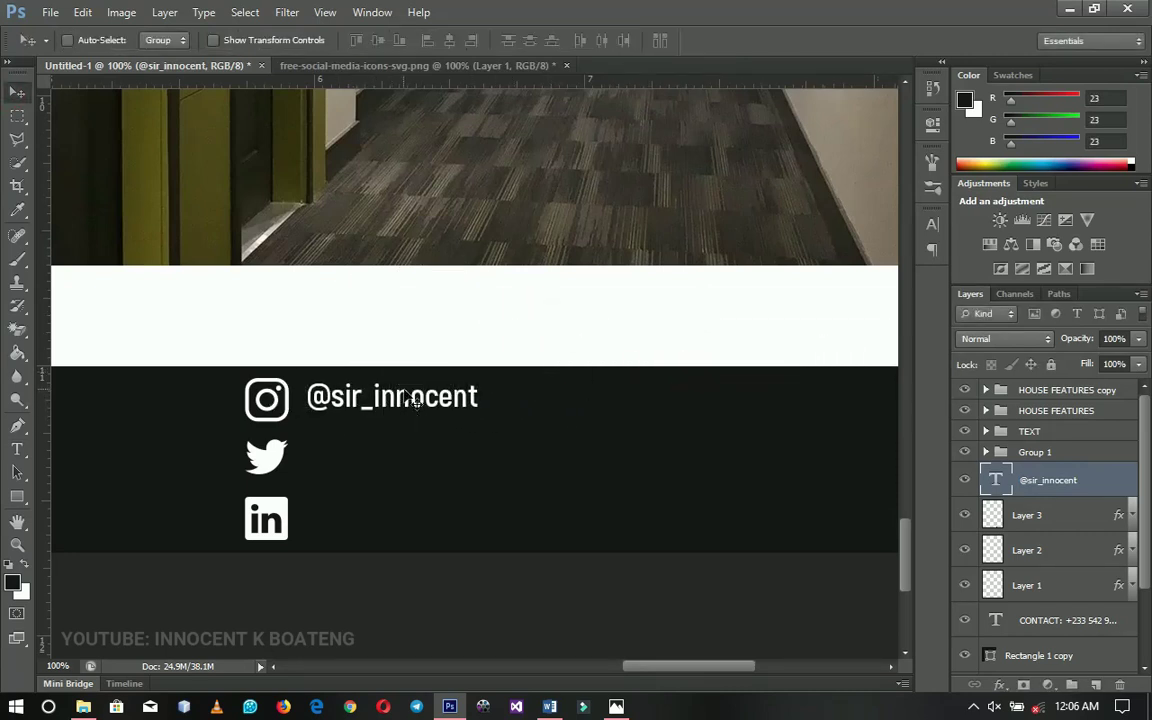
pyautogui.hotkey('ctrl', 'j')
pyautogui.moveTo(419, 404); pyautogui.dragTo(413, 457)
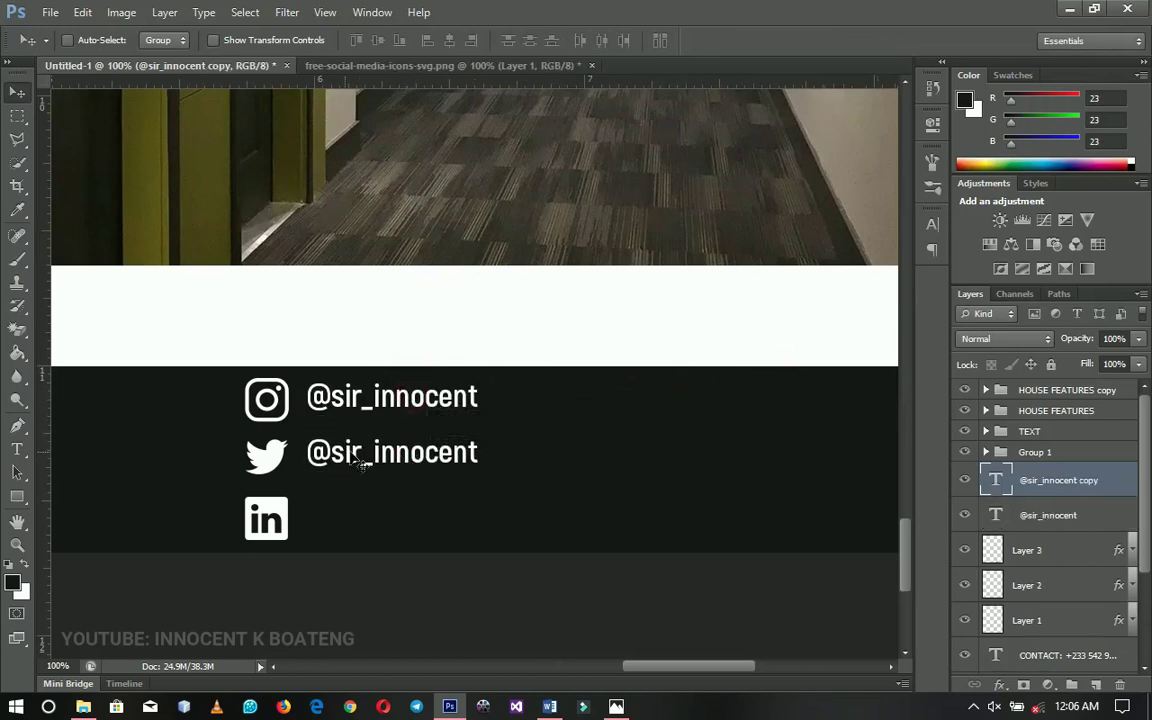
# Edit the copied text into the Twitter handle
pyautogui.press('t')
pyautogui.moveTo(331, 452); pyautogui.dragTo(527, 466)
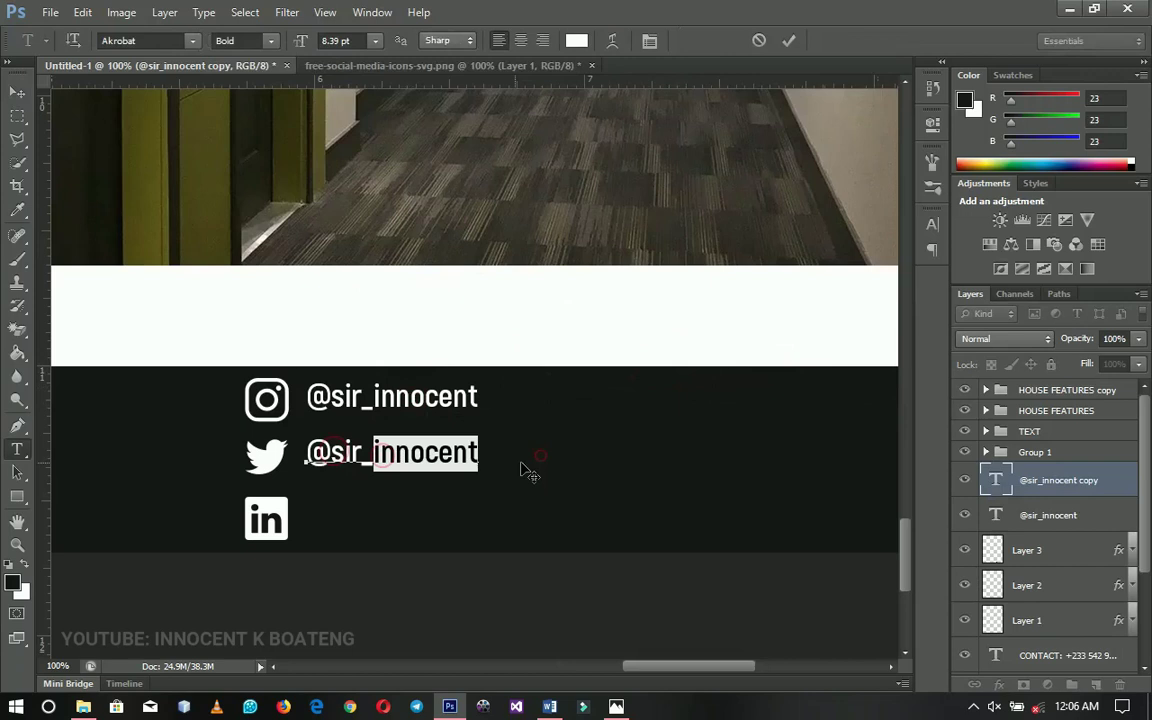
pyautogui.click(372, 453)
pyautogui.press('BackSpace')
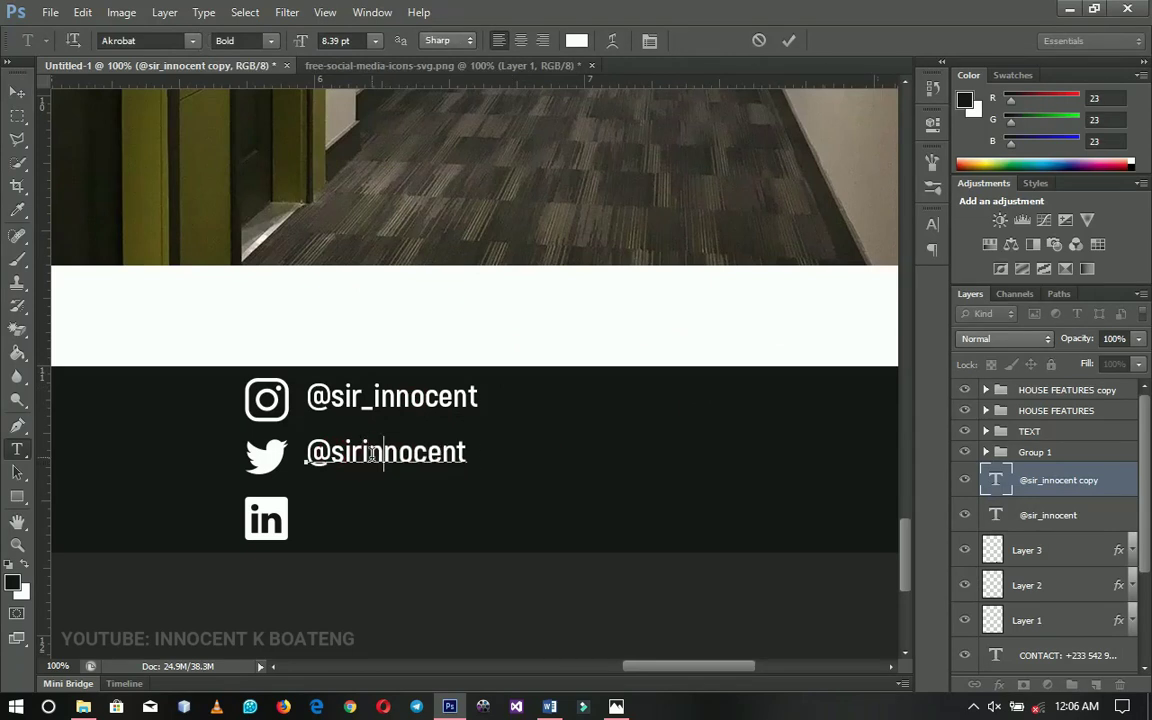
pyautogui.write('1997')
pyautogui.click(17, 91)
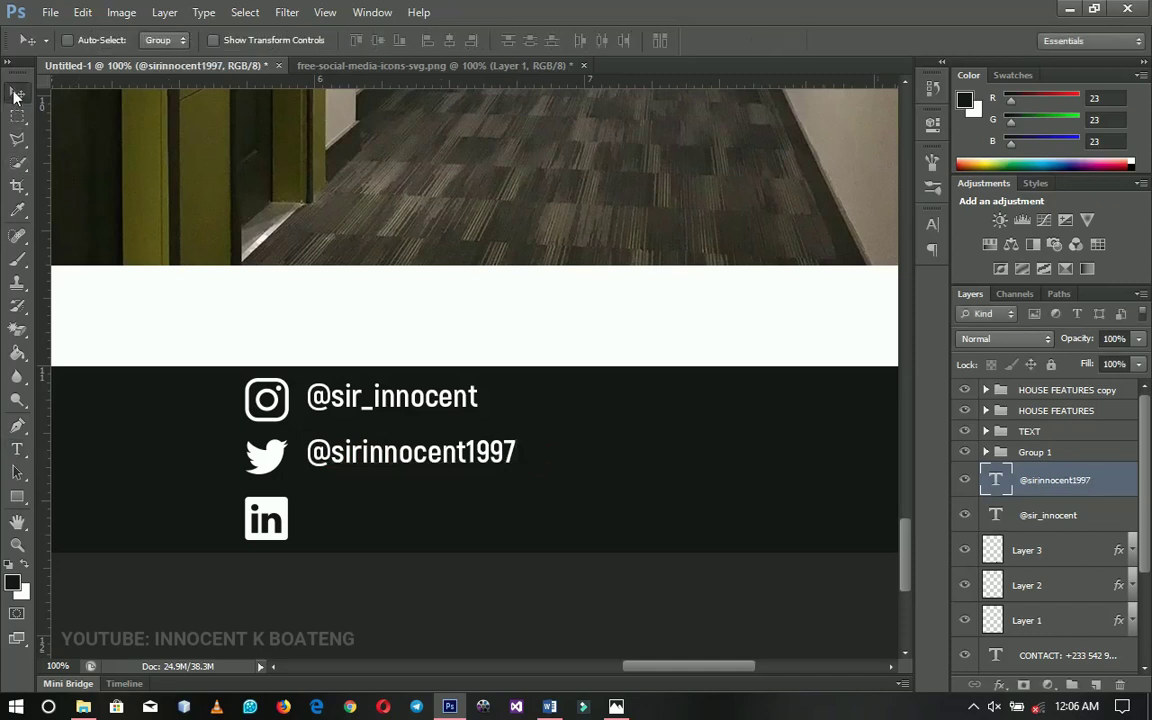
# Copy the handle beside the LinkedIn icon and retype it as the owner's full name
pyautogui.moveTo(465, 465); pyautogui.dragTo(452, 527)
pyautogui.press('t')
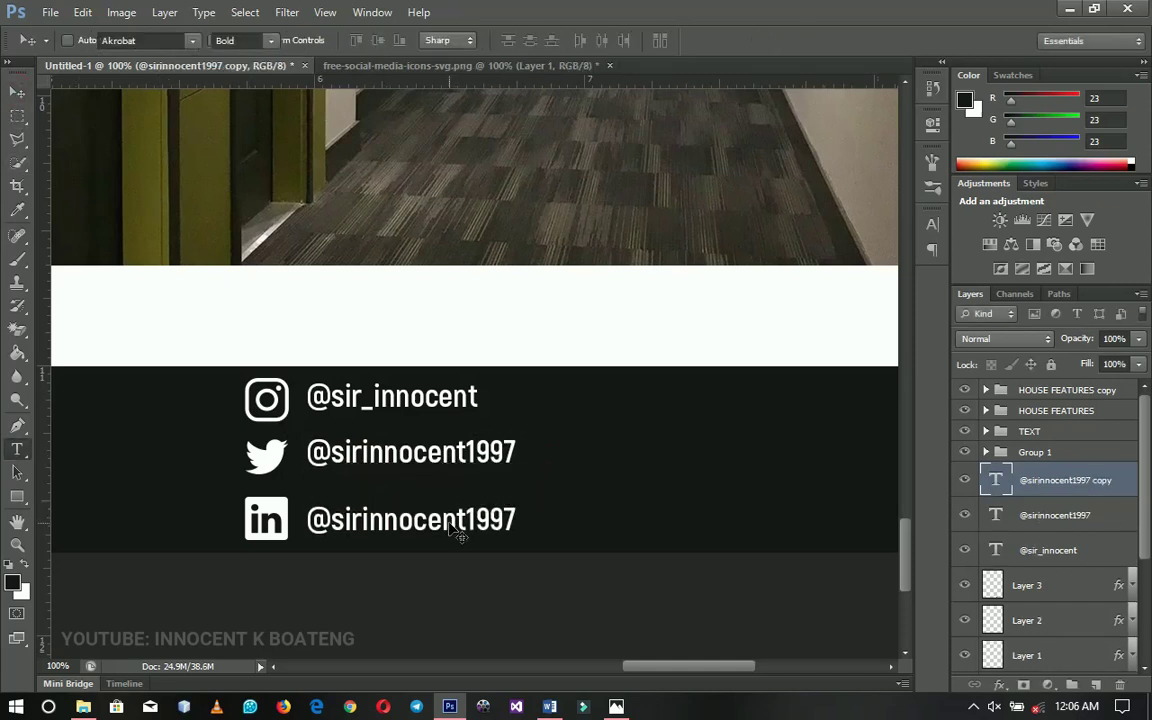
pyautogui.doubleClick(450, 520)
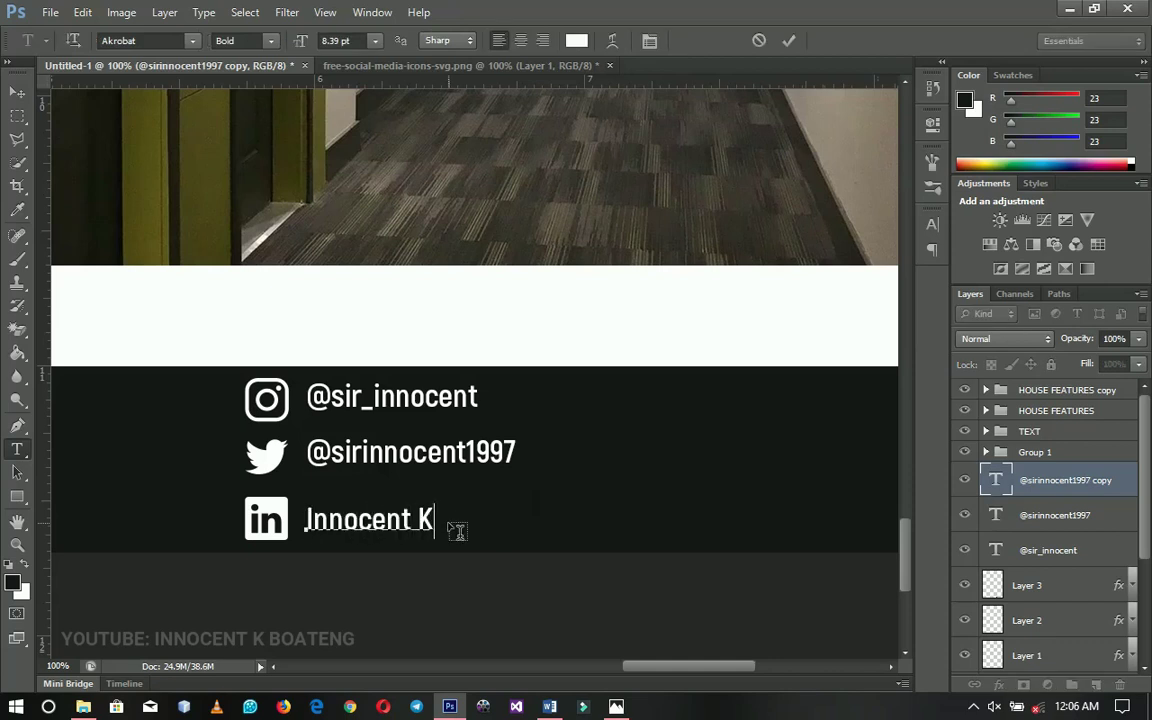
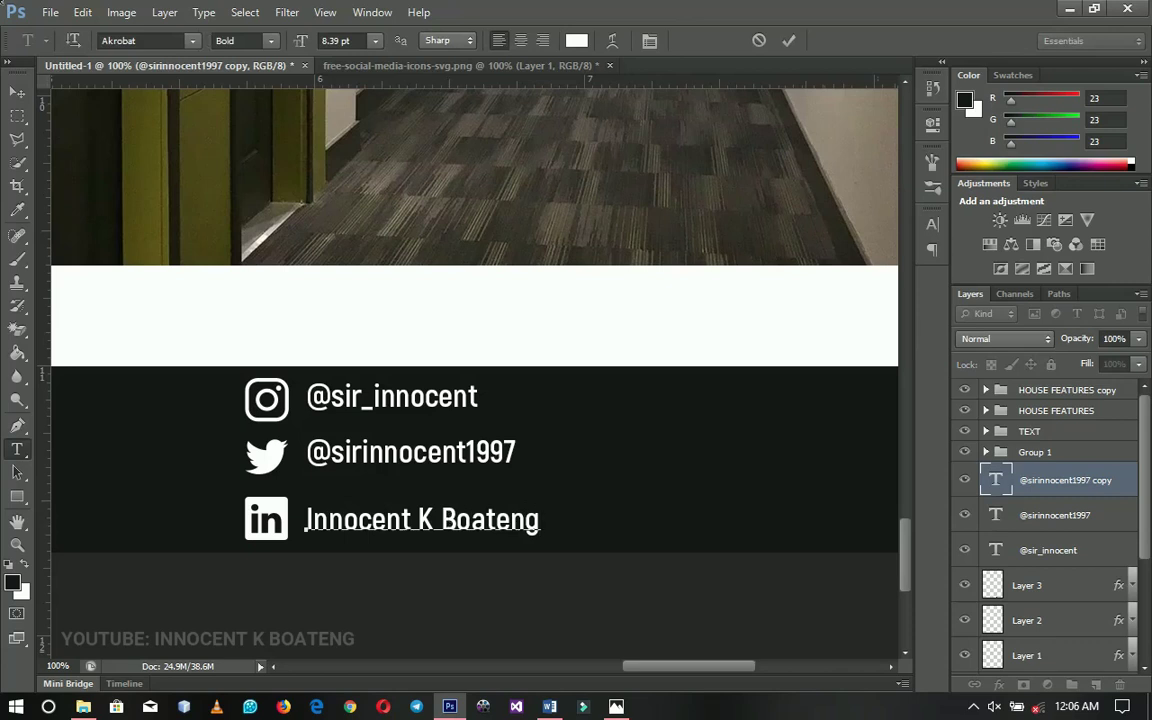
pyautogui.click(17, 91)
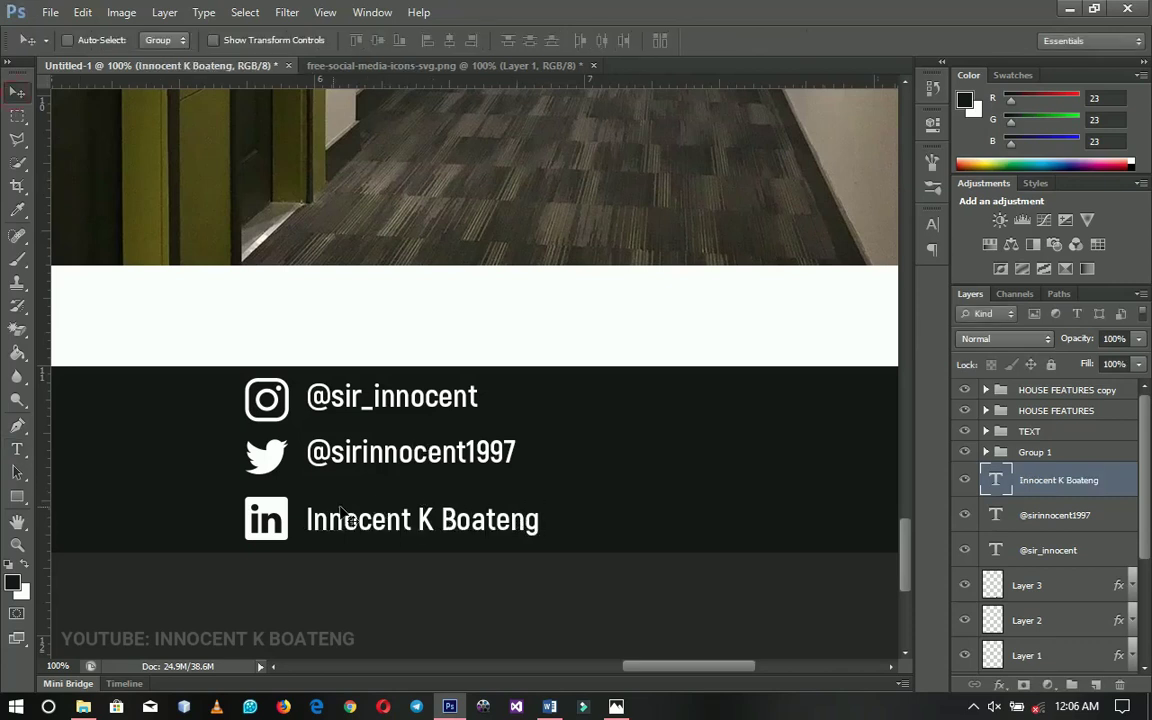
# Nudge the LinkedIn icon and its name text up slightly
pyautogui.click(1042, 591)
pyautogui.keyDown('ctrl'); pyautogui.click(1035, 481); pyautogui.keyUp('ctrl')
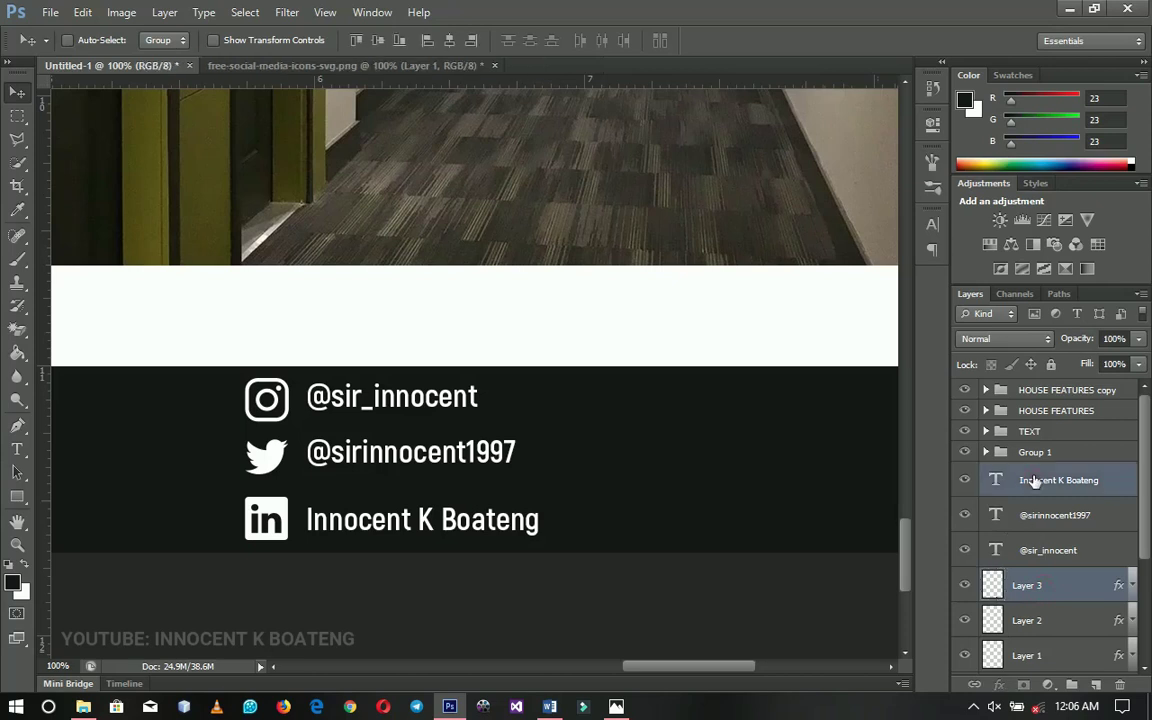
pyautogui.press('Up')
pyautogui.press('Up')
pyautogui.press('Up')
pyautogui.press('Up')
# Group all social icon and handle layers into Group 2
pyautogui.press('z')
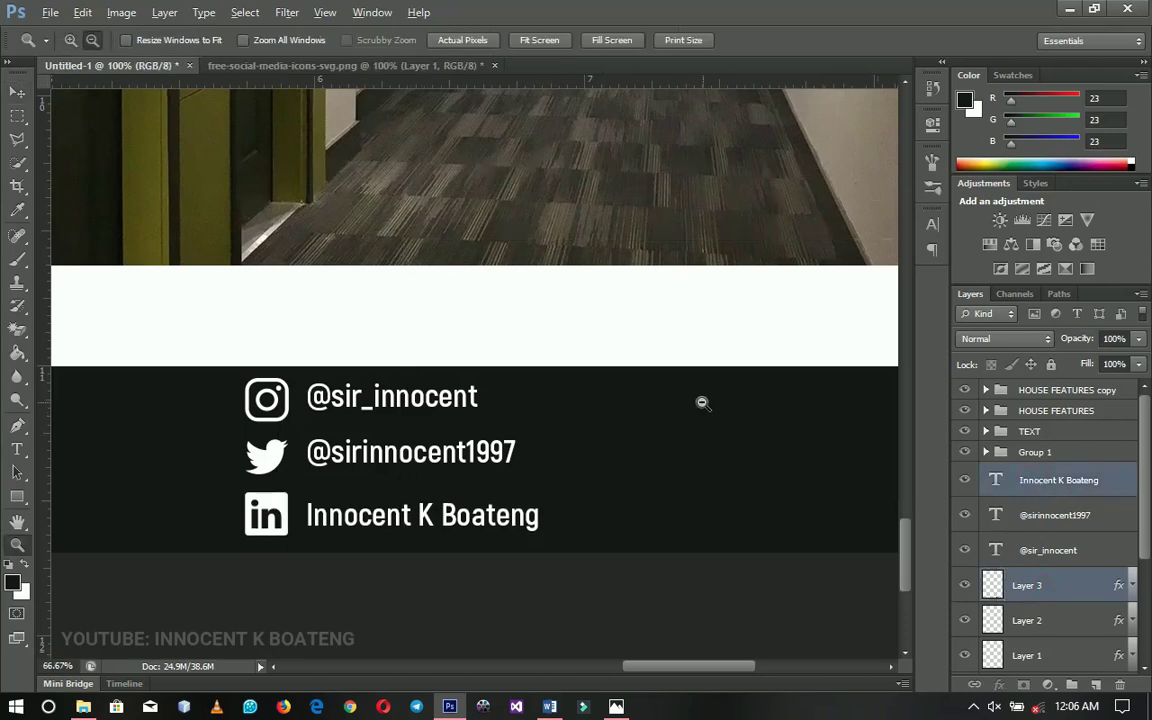
pyautogui.keyDown('alt'); pyautogui.click(702, 402); pyautogui.keyUp('alt')
pyautogui.click(1050, 483)
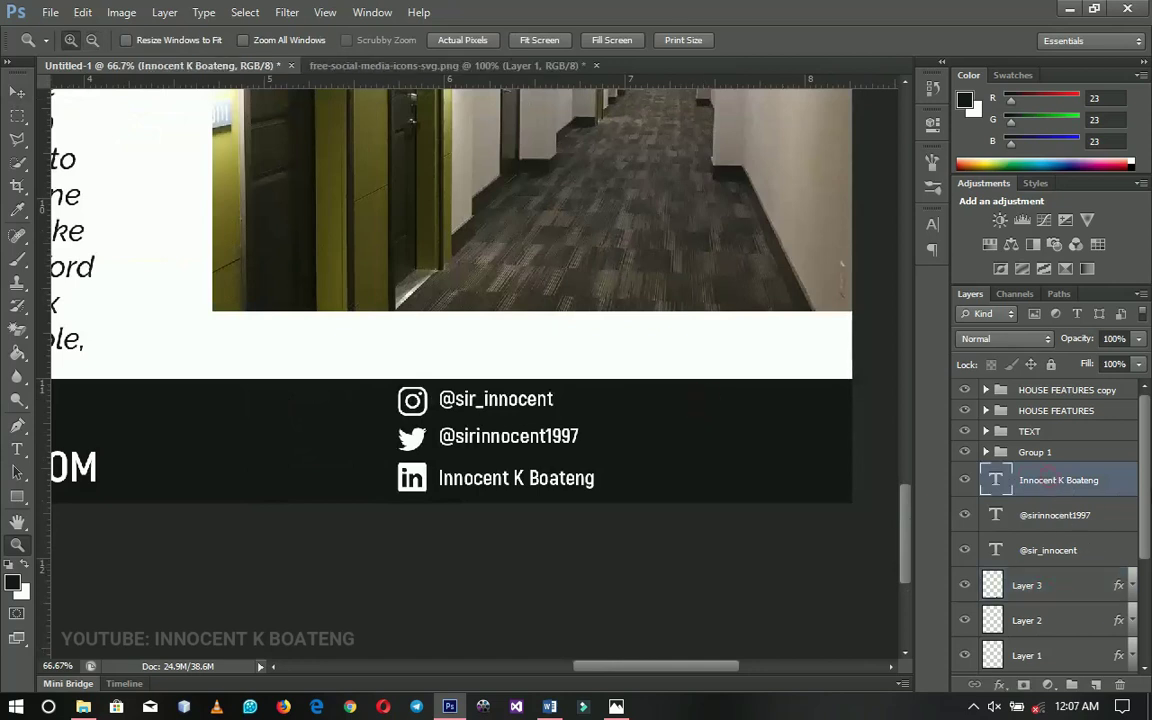
pyautogui.scroll(-2, 1140, 470)
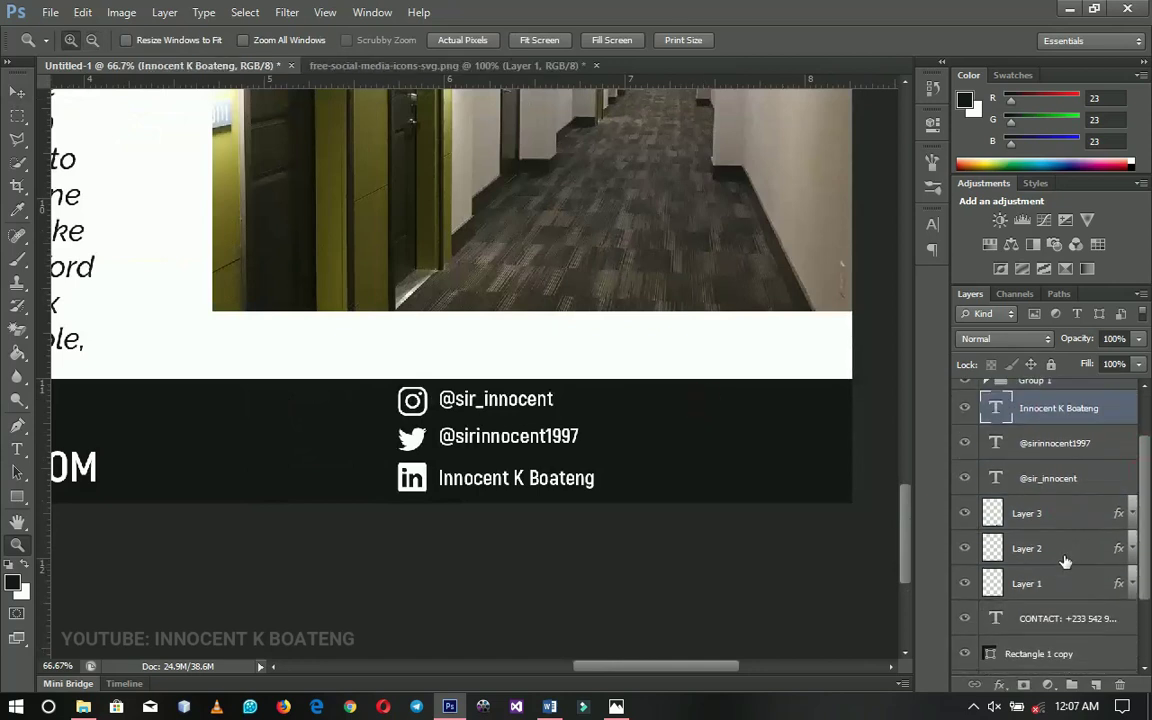
pyautogui.keyDown('shift'); pyautogui.click(1059, 581); pyautogui.keyUp('shift')
pyautogui.hotkey('ctrl', 'g')
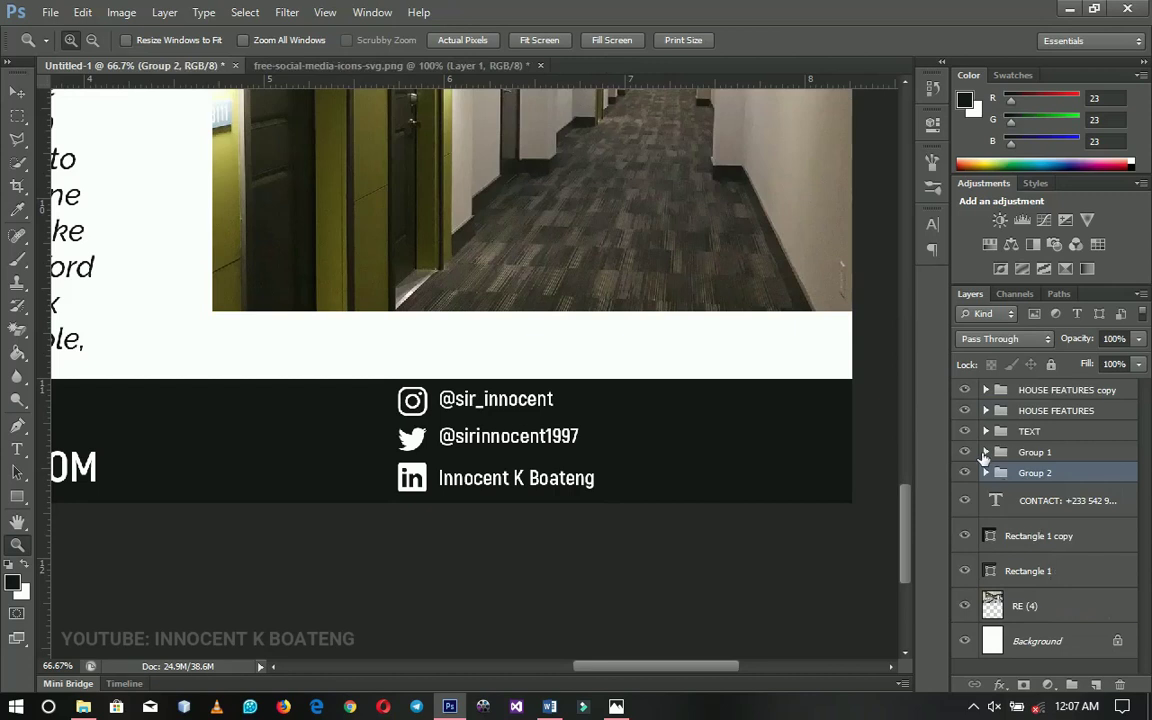
pyautogui.click(965, 473)
pyautogui.click(965, 473)
# Move the CONTACT text layer into Group 2 and check the group's contents
pyautogui.click(684, 450)
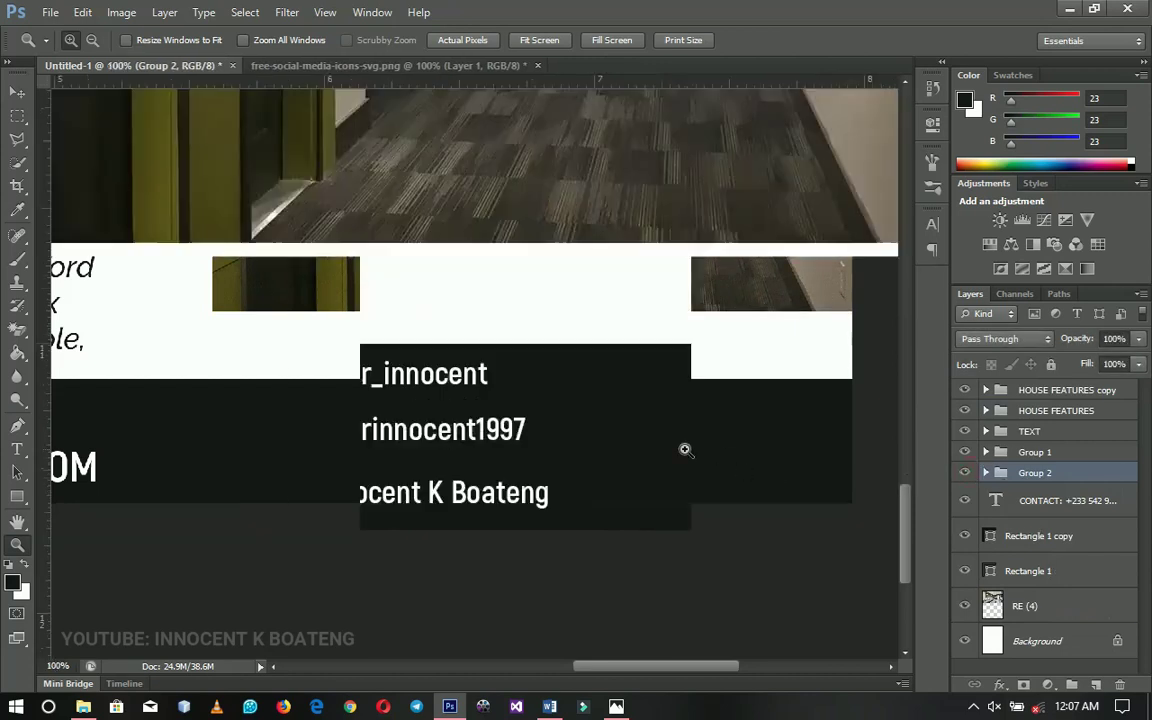
pyautogui.press('v')
pyautogui.moveTo(998, 502); pyautogui.dragTo(1021, 474)
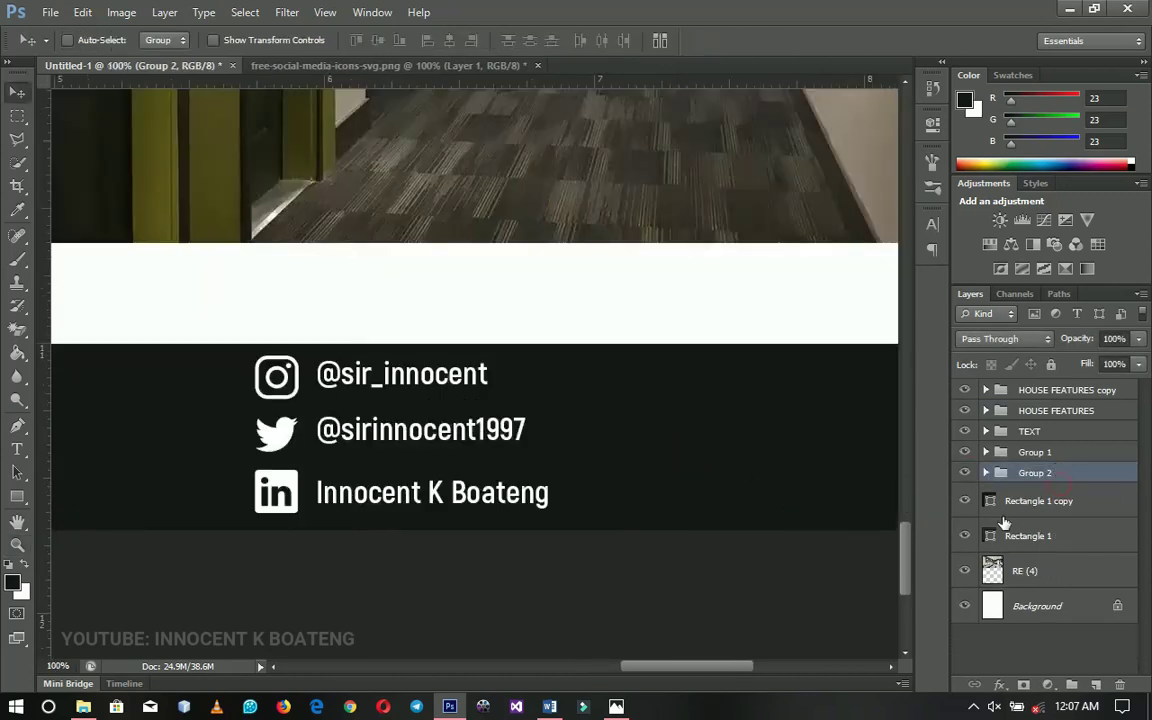
pyautogui.press('z')
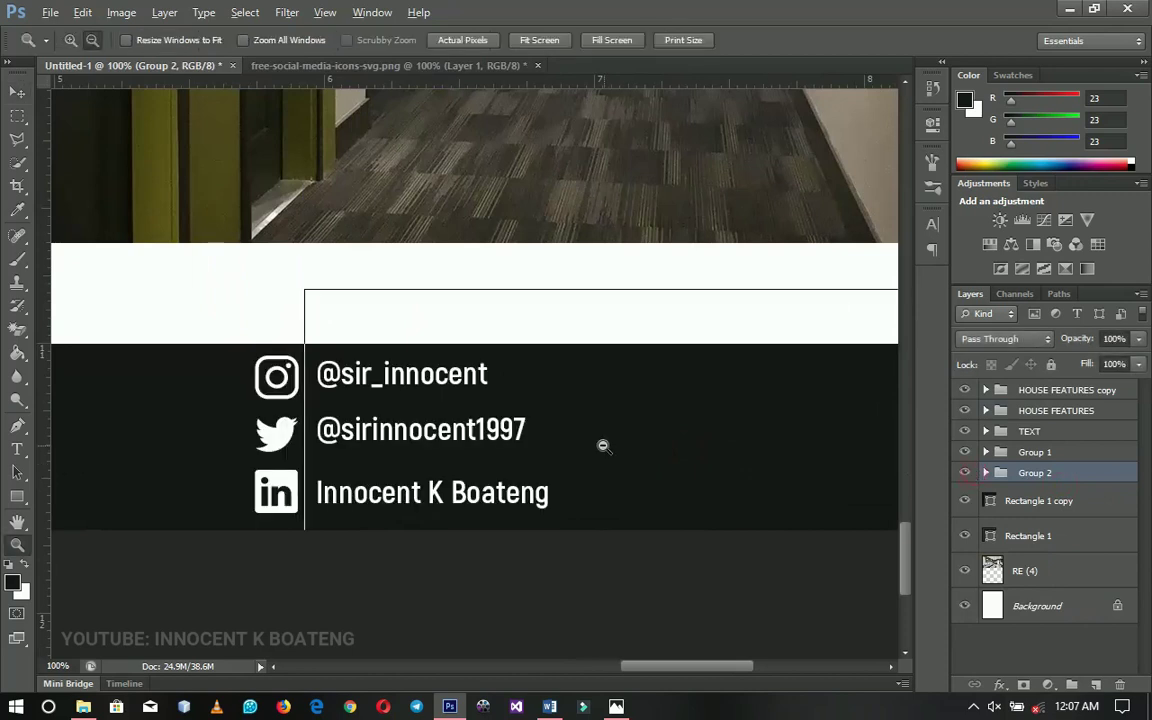
pyautogui.keyDown('alt'); pyautogui.click(604, 445); pyautogui.keyUp('alt')
pyautogui.keyDown('alt'); pyautogui.click(604, 445); pyautogui.keyUp('alt')
pyautogui.press('v')
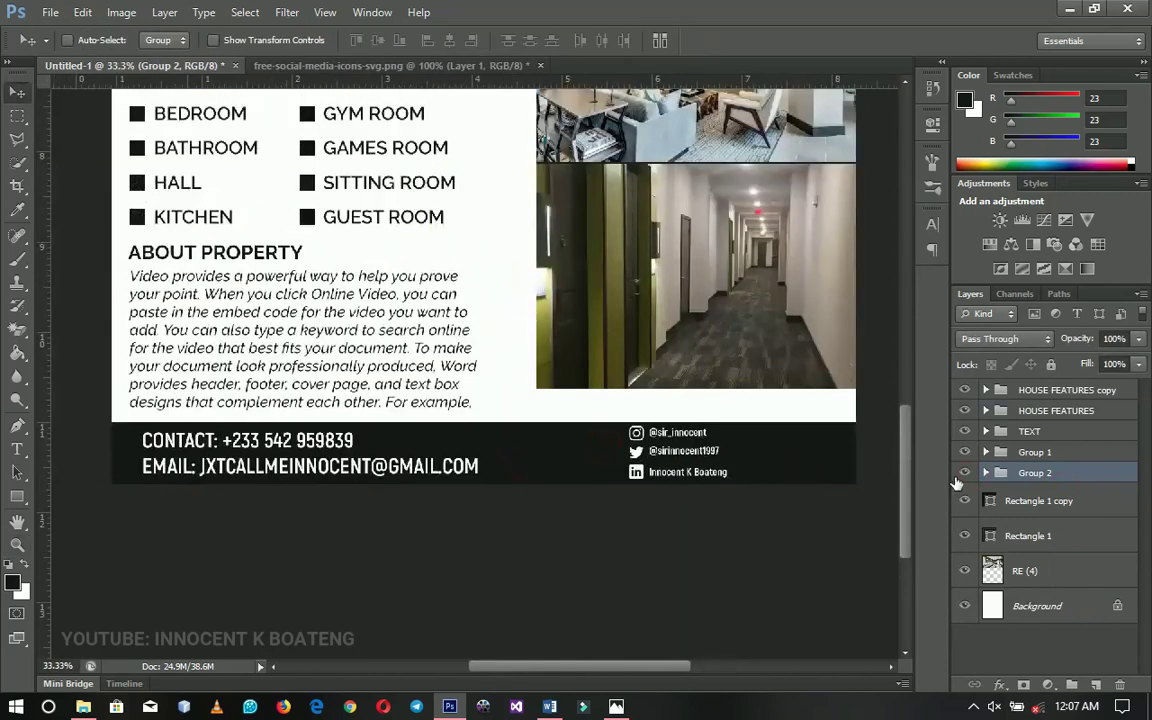
pyautogui.click(965, 473)
pyautogui.click(965, 473)
pyautogui.scroll(-1, 636, 473)
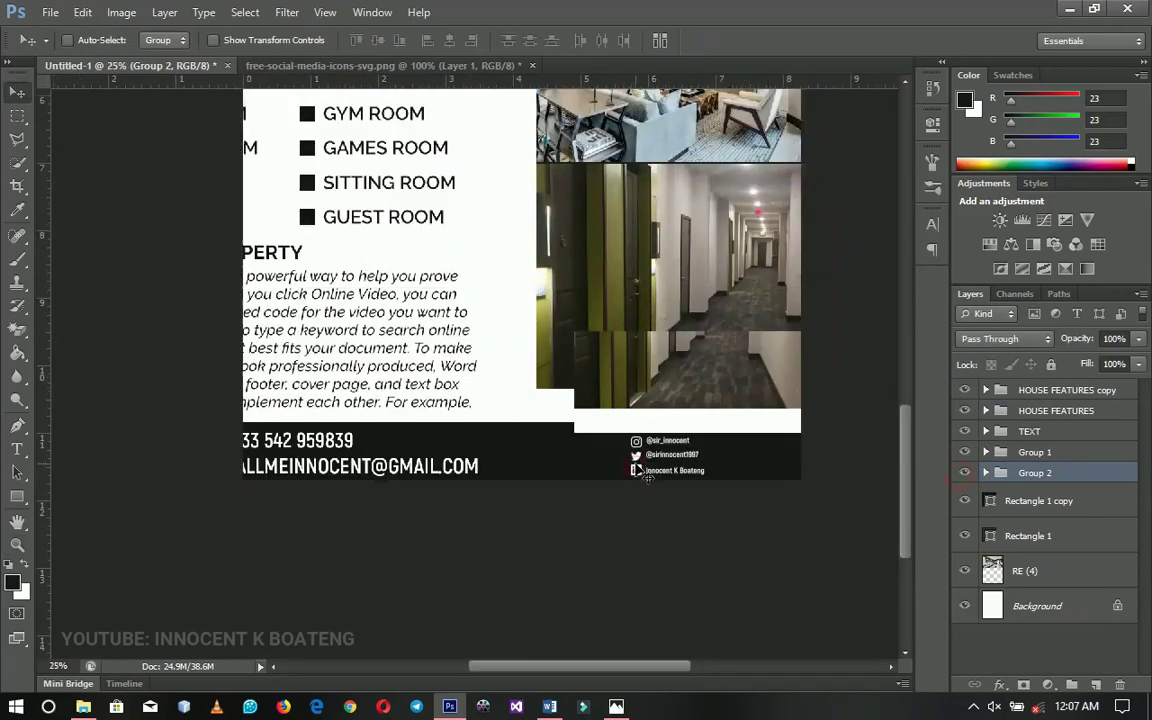
pyautogui.press('z')
pyautogui.rightClick(612, 434)
pyautogui.click(652, 442)
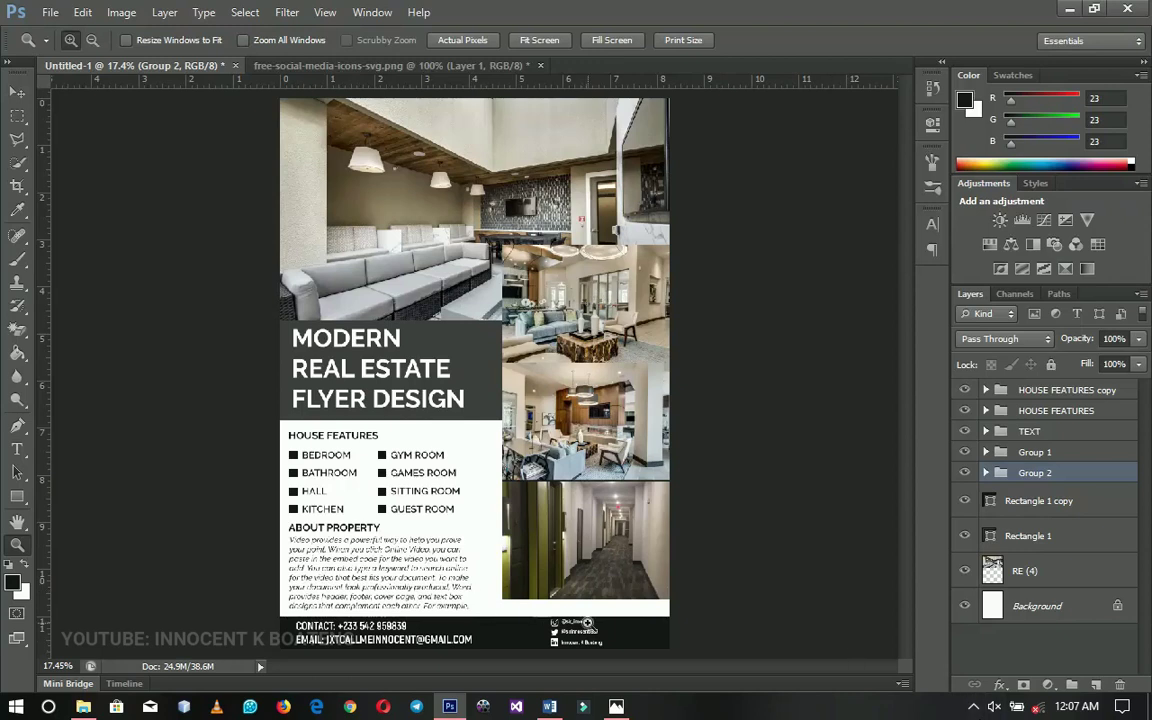
pyautogui.click(588, 623)
pyautogui.click(585, 623)
pyautogui.click(585, 623)
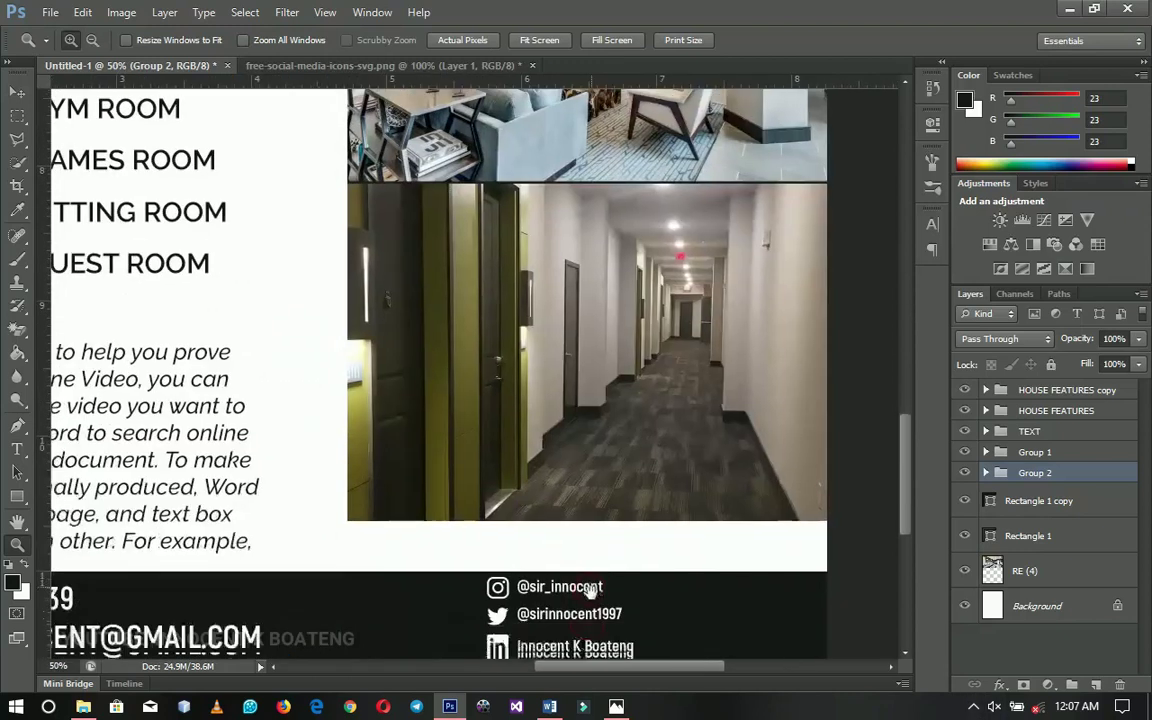
pyautogui.click(590, 591)
pyautogui.click(590, 419)
pyautogui.click(586, 424)
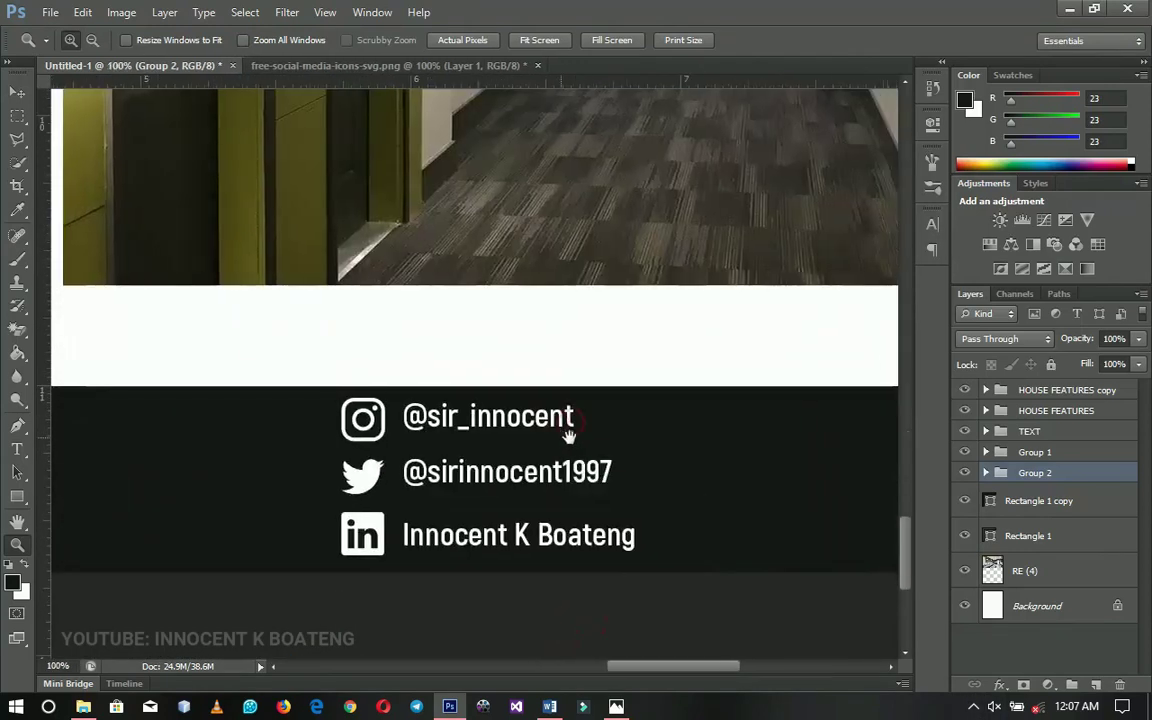
pyautogui.hotkey('ctrl', '0')
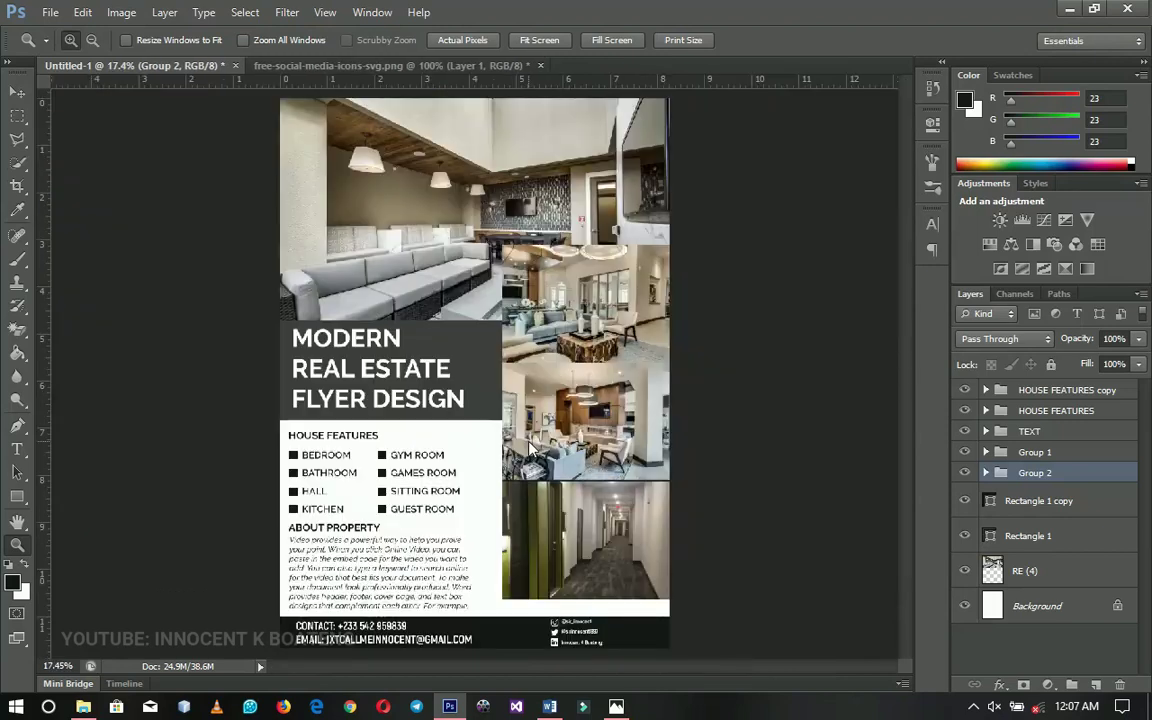